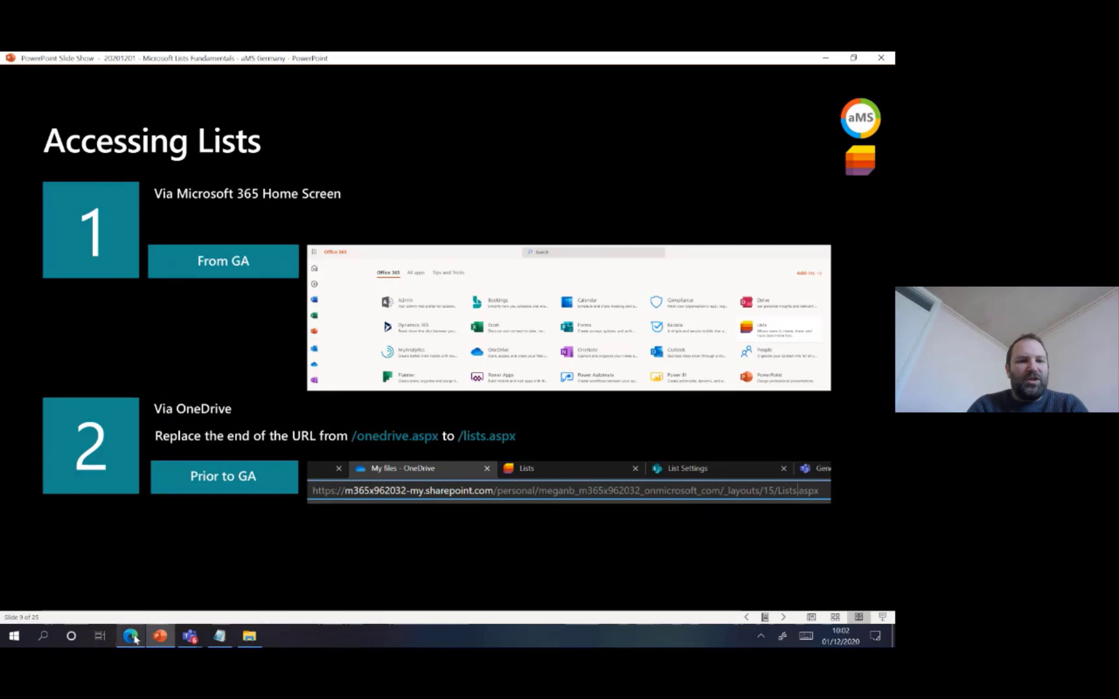
Switch to the browser and open Microsoft Lists from the Office 365 page of all apps, then return to the slide show
click(130, 635)
click(80, 61)
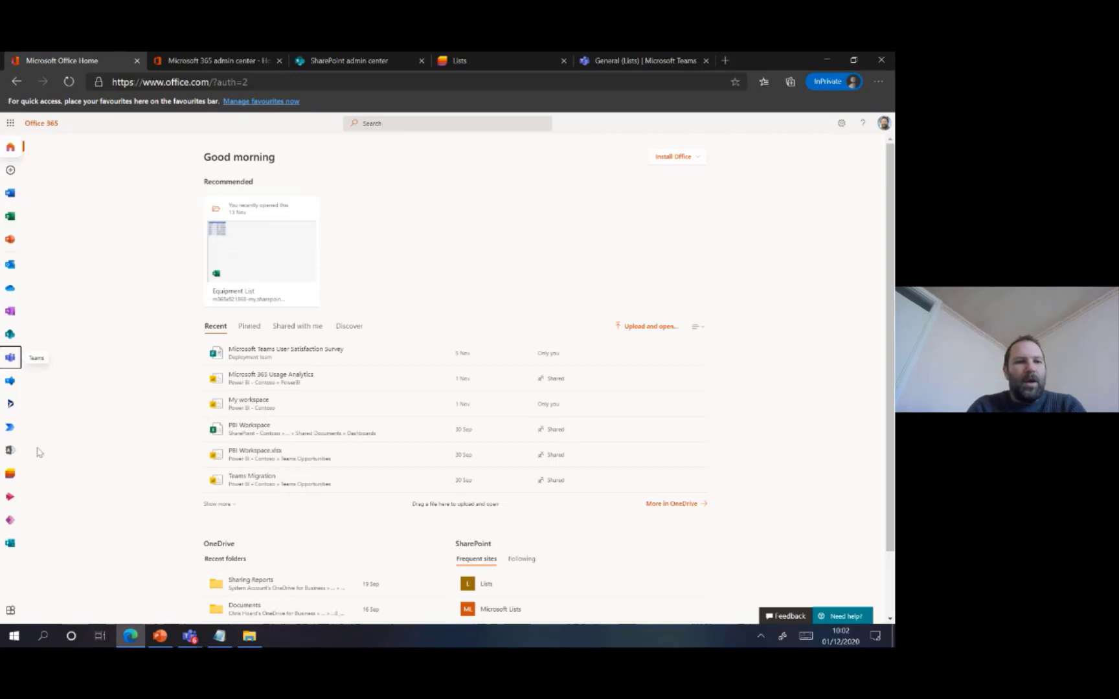
click(11, 610)
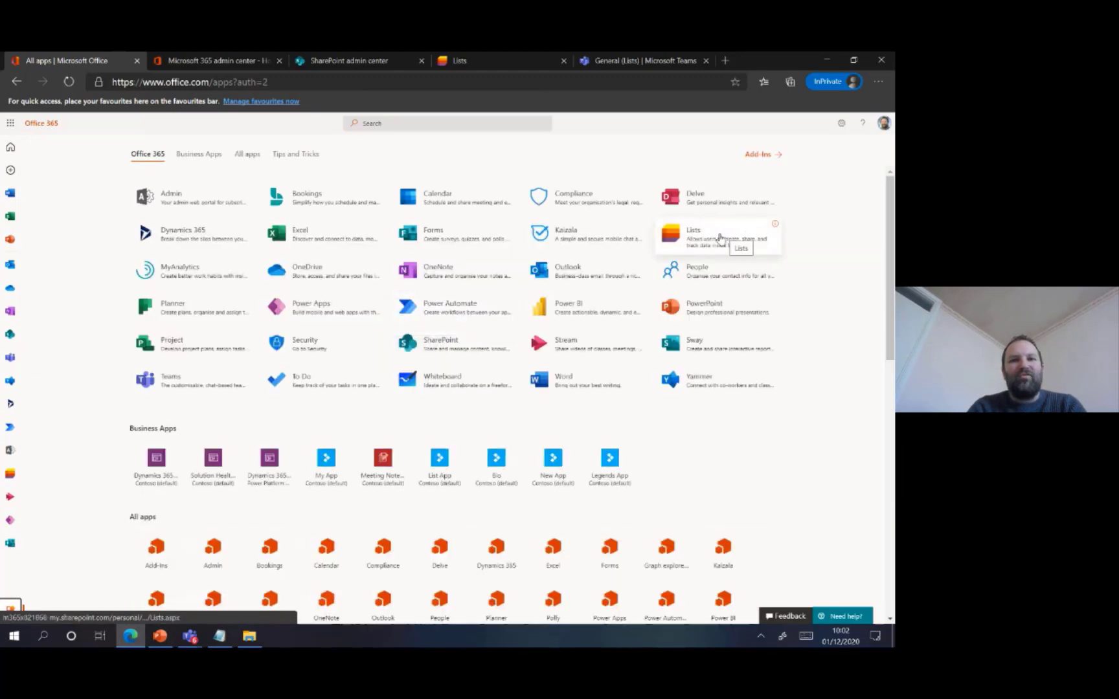
click(720, 237)
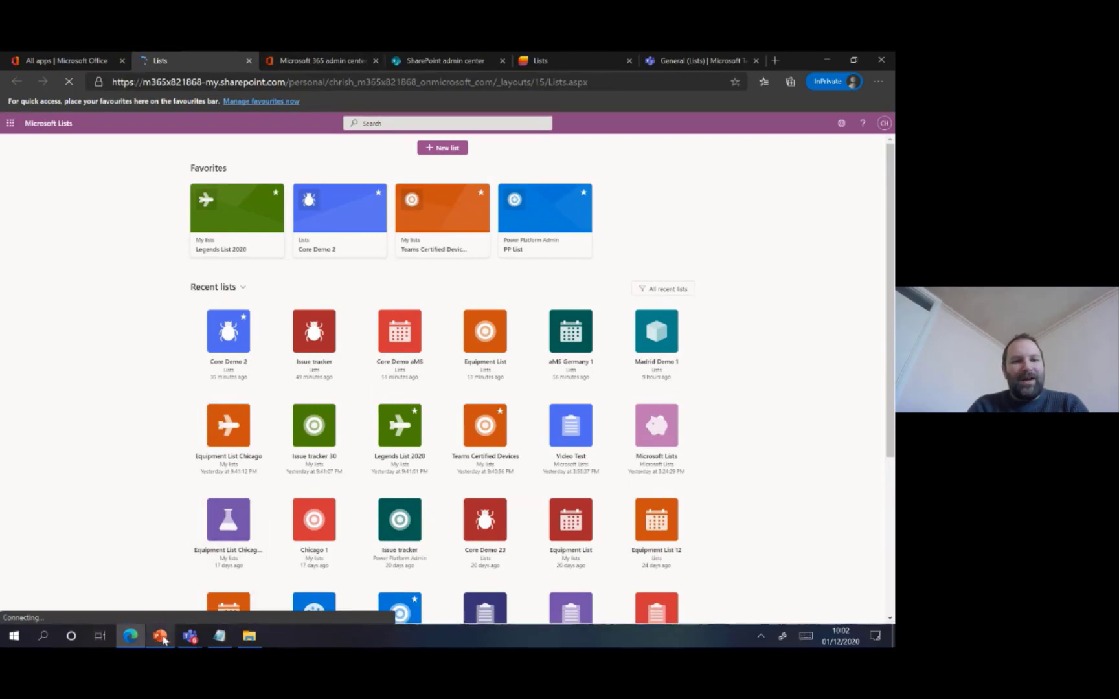
click(160, 636)
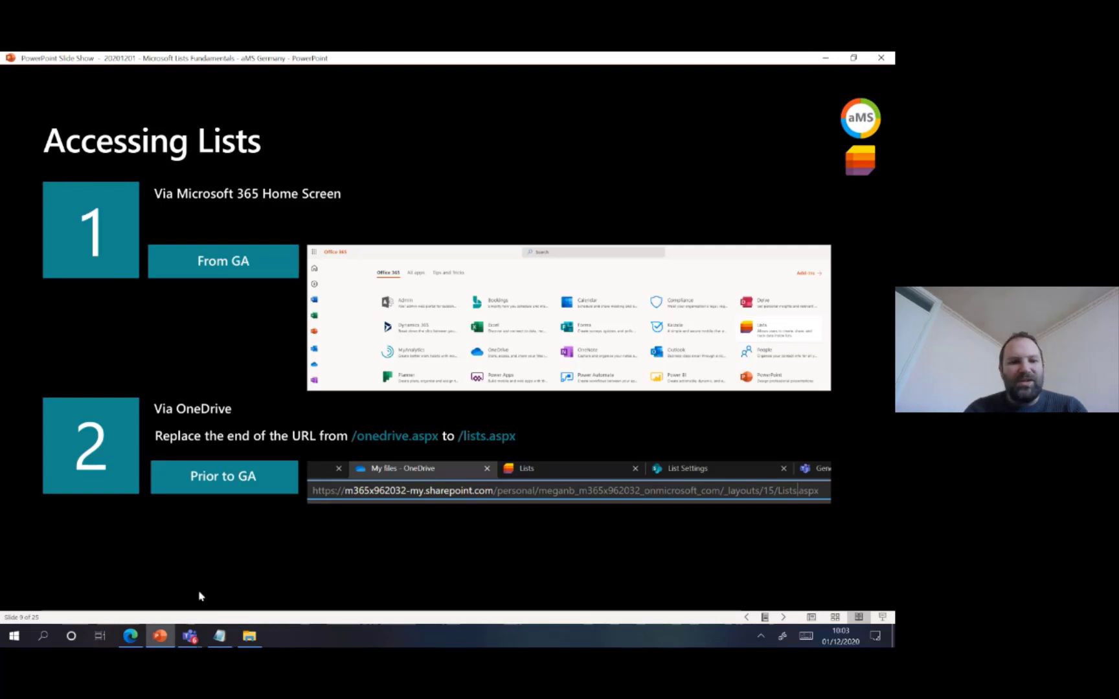
Go back to the browser's Office 365 apps page and open OneDrive from there
click(137, 636)
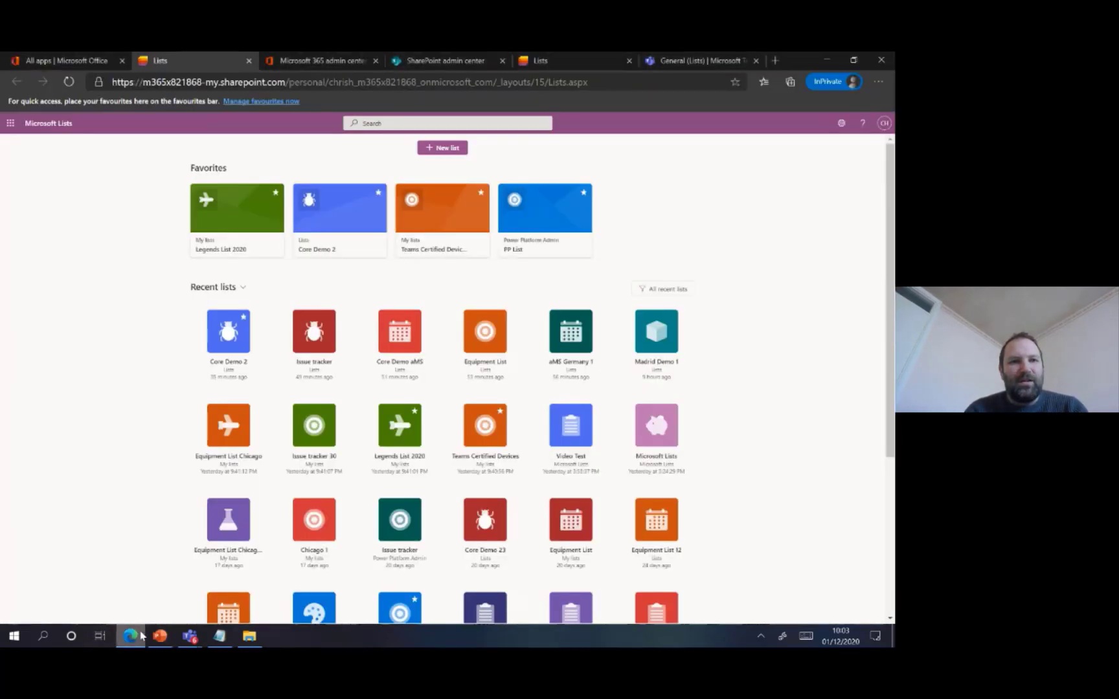
click(65, 61)
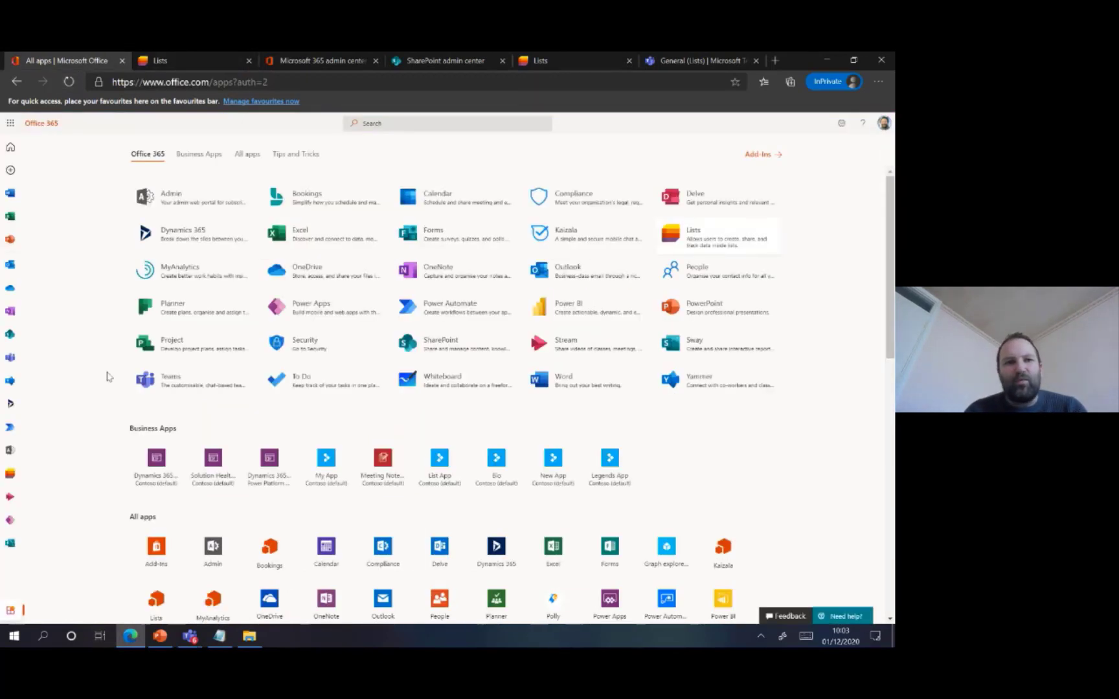
click(13, 289)
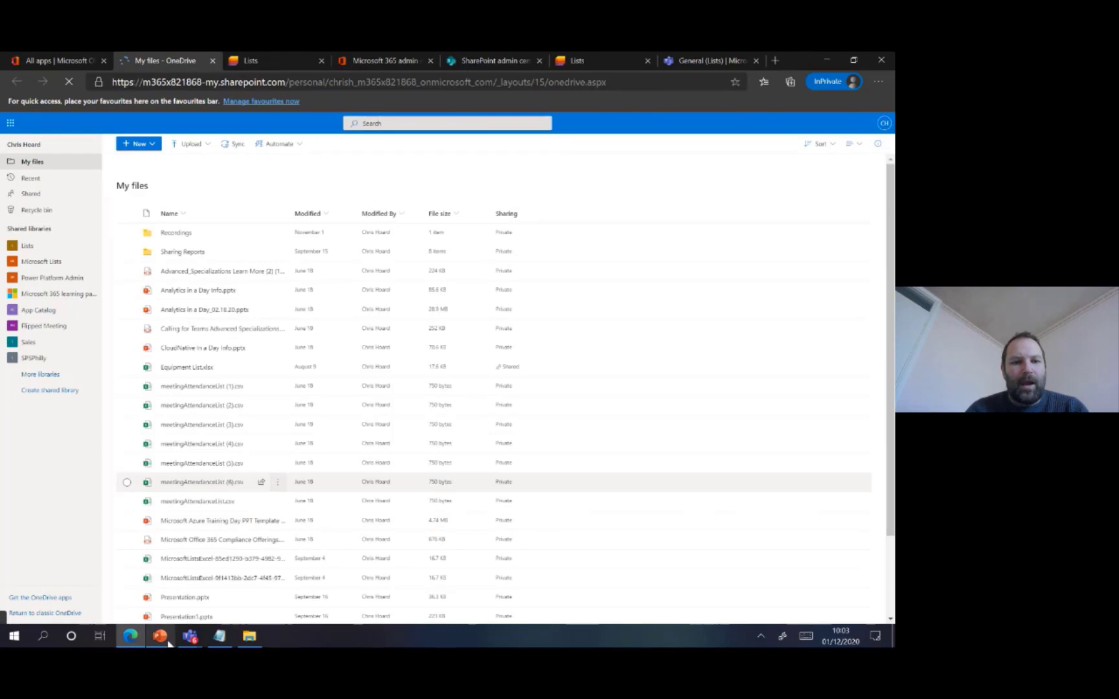
click(160, 636)
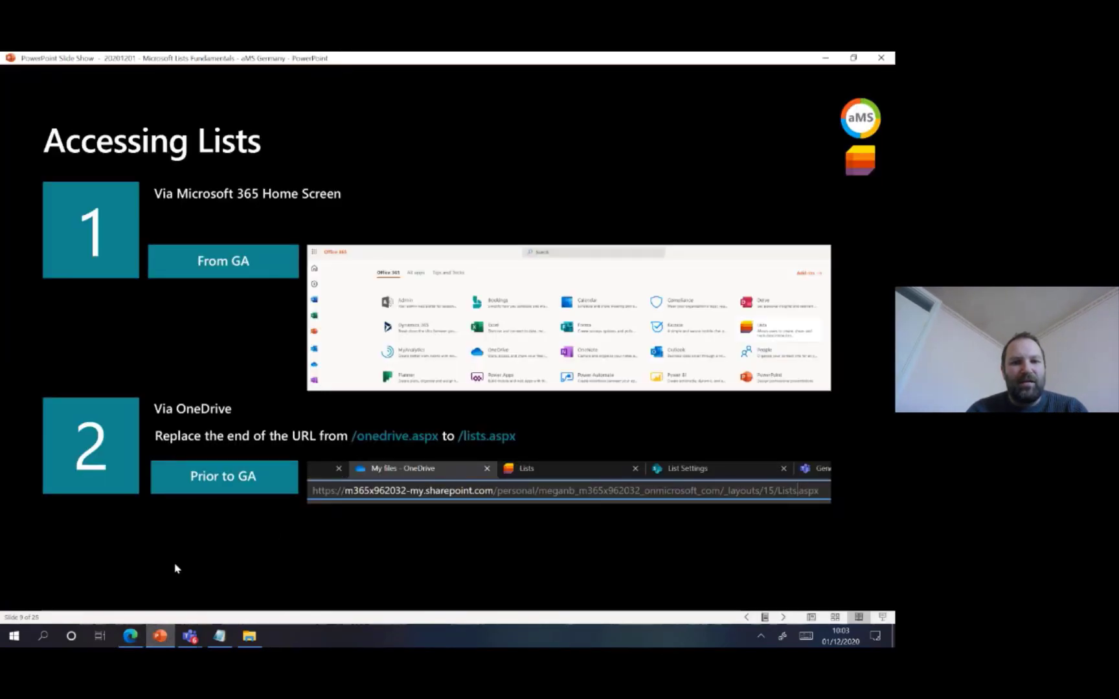
click(160, 636)
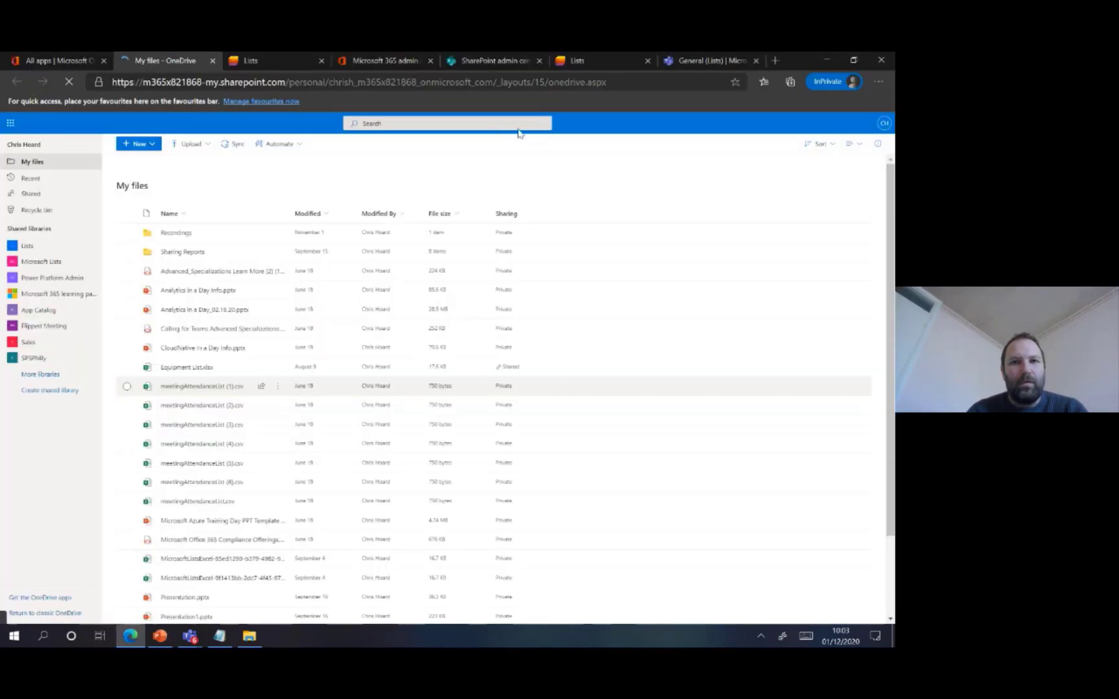
Replace onedrive.aspx with lists.aspx at the end of the OneDrive URL and load the page
double_click(632, 81)
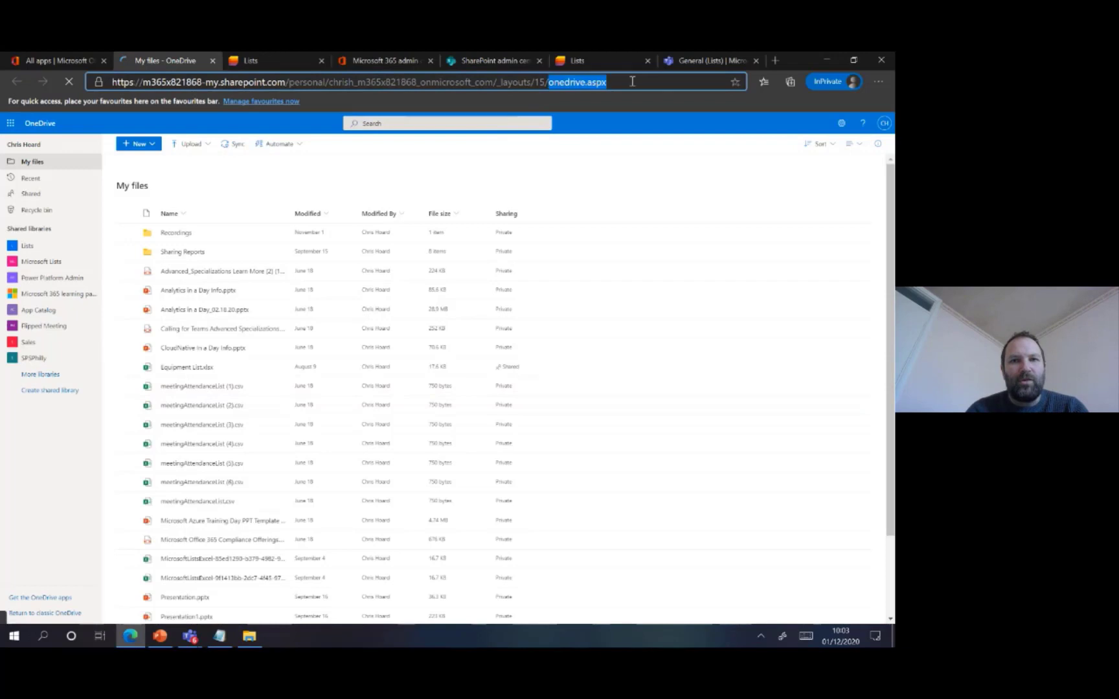
click(586, 83)
key(BackSpace)
key(BackSpace)
key(BackSpace)
key(BackSpace)
key(BackSpace)
key(BackSpace)
key(BackSpace)
key(BackSpace)
text(lists)
key(Return)
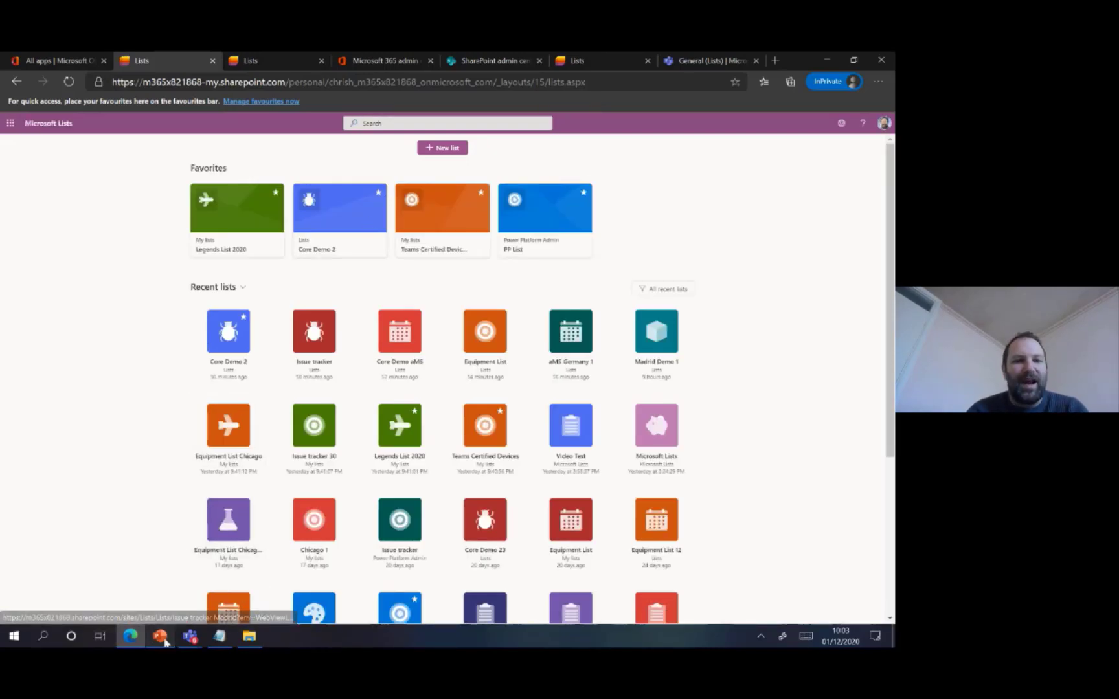
Switch to the PowerPoint slide show and advance to the Creating Lists slide
click(165, 641)
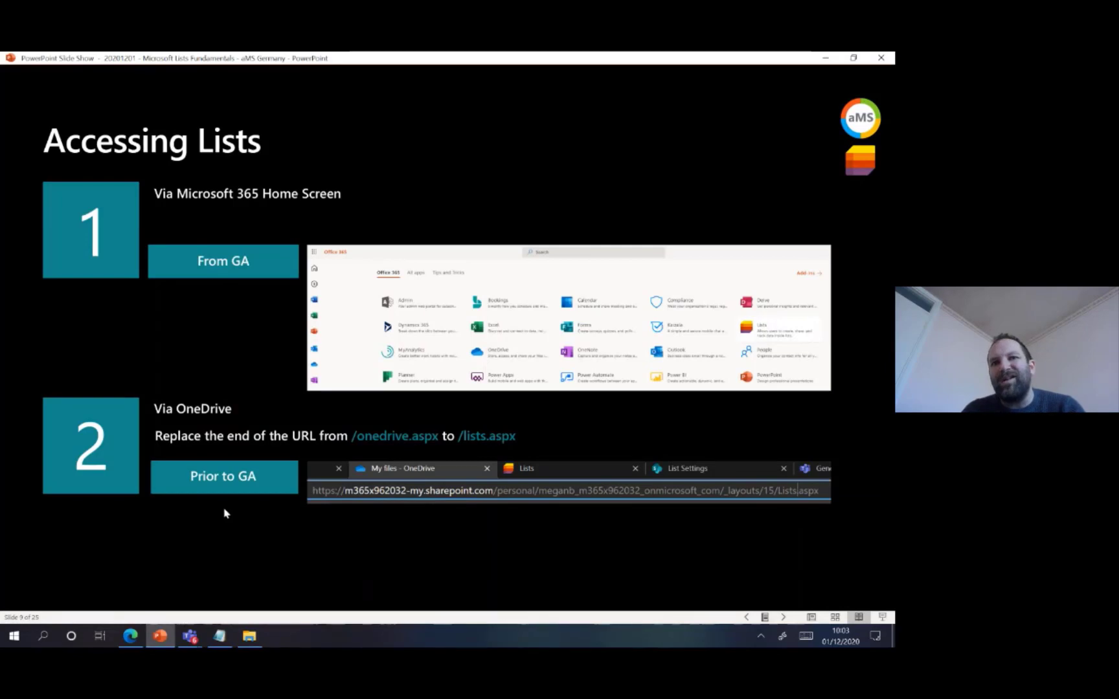
key(Right)
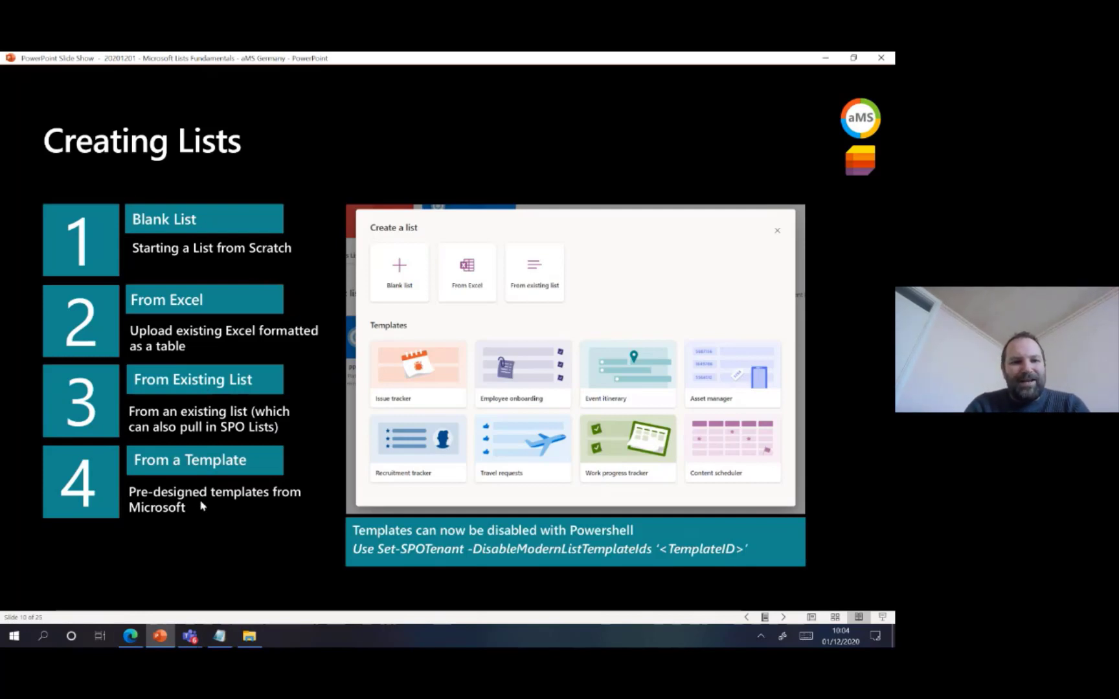
Return to Microsoft Lists in the browser and start a blank list named New Blank List
click(139, 638)
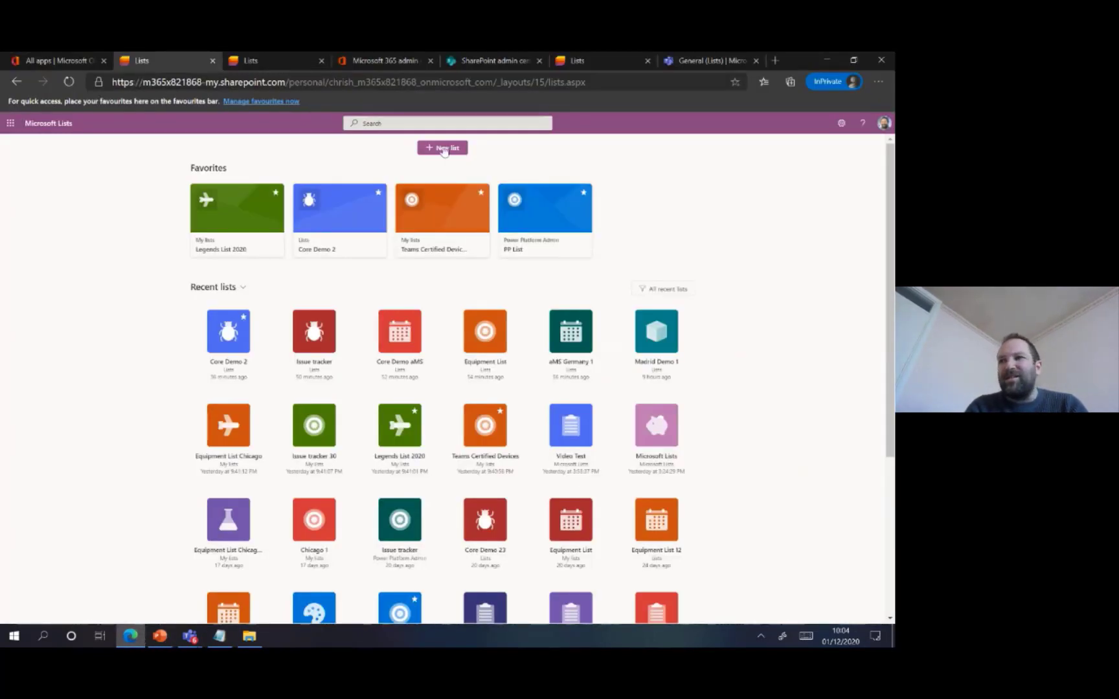
click(444, 151)
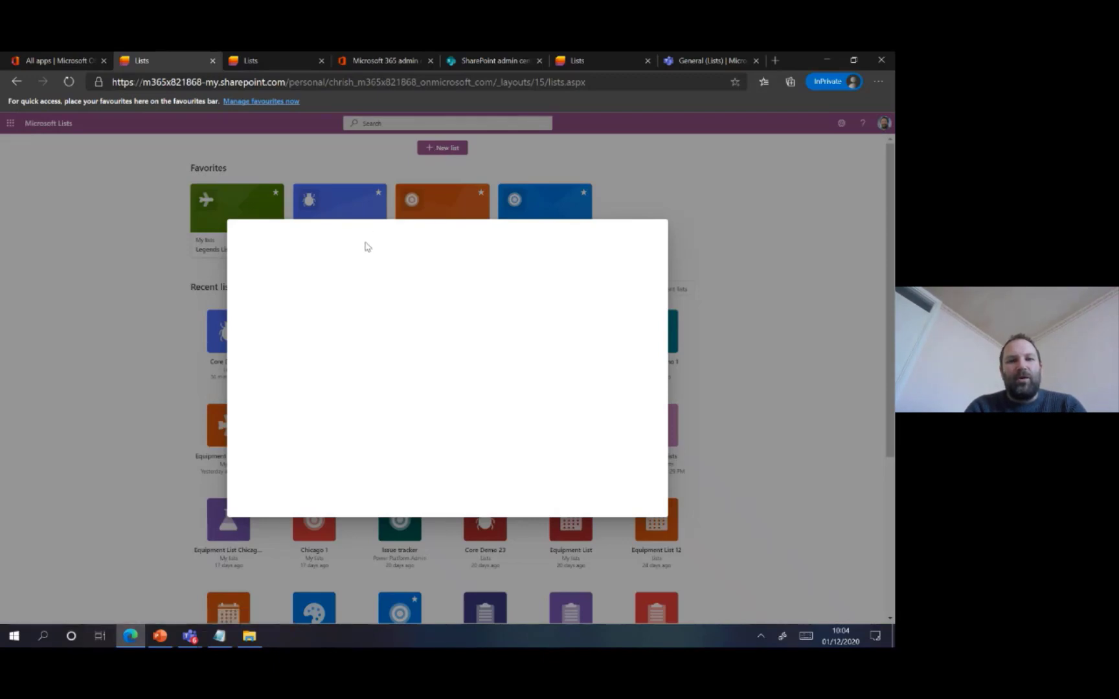
click(279, 286)
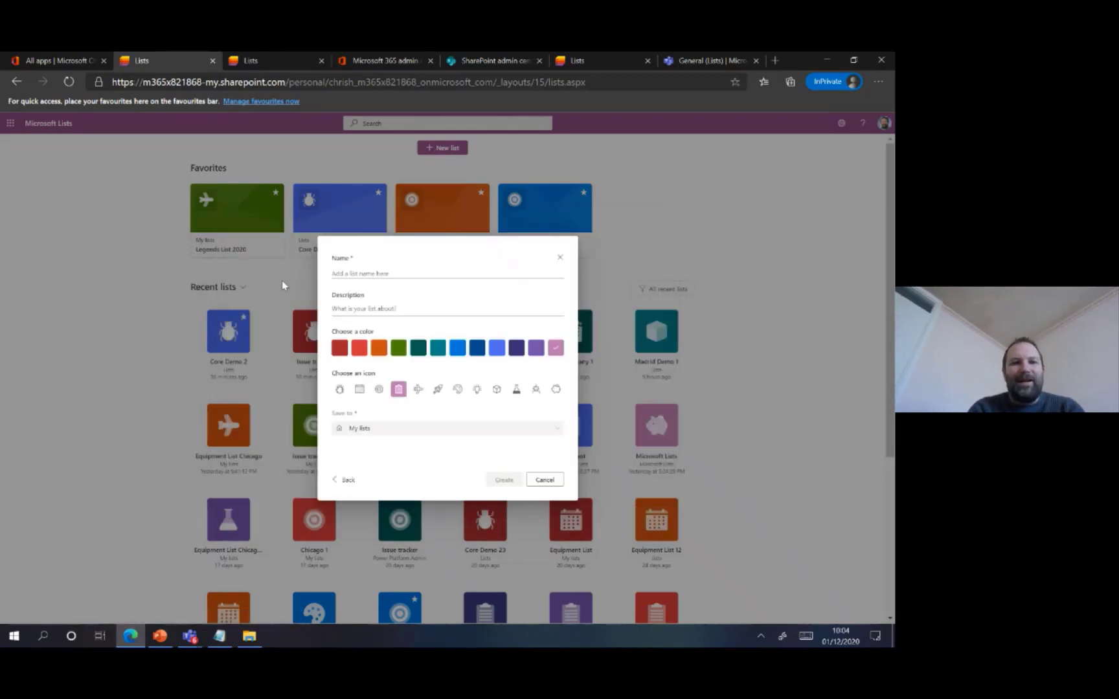
text(N)
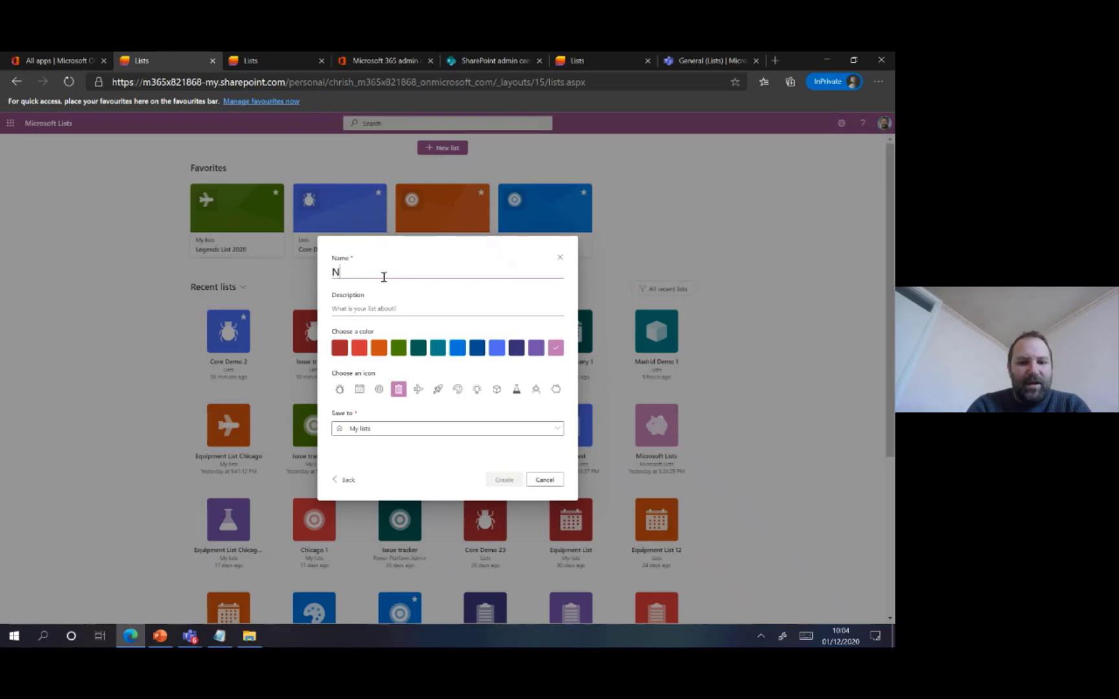
text(ew Blan)
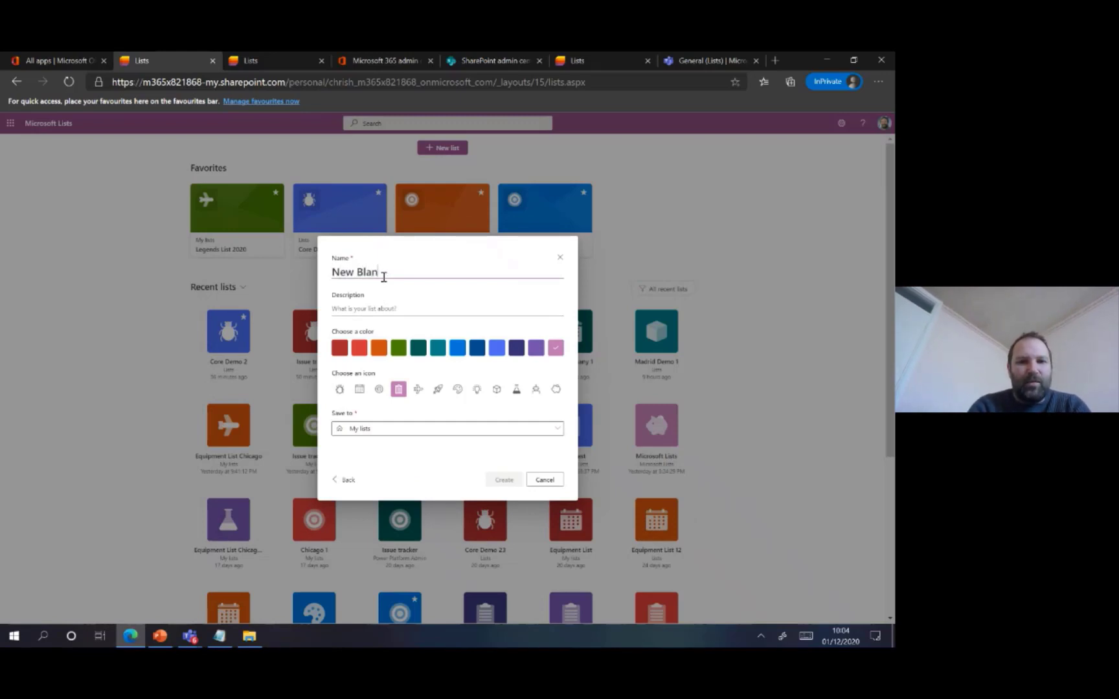
text(k List)
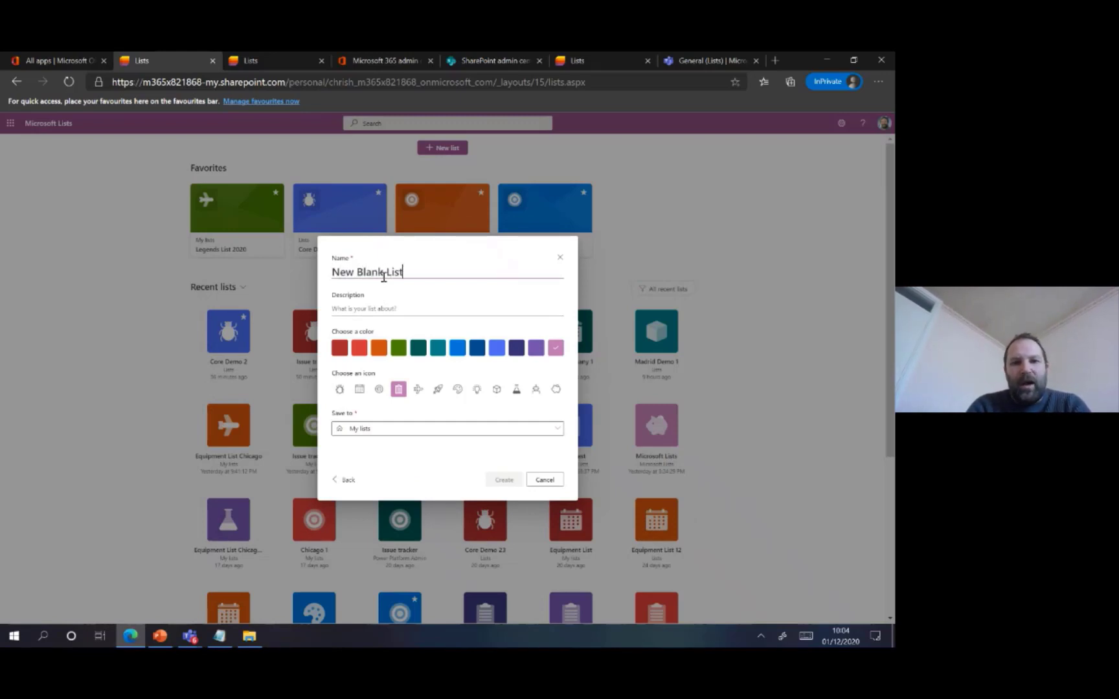
Enter New Blank List as the description and choose the bright red colour with the airplane icon
click(380, 309)
text(New)
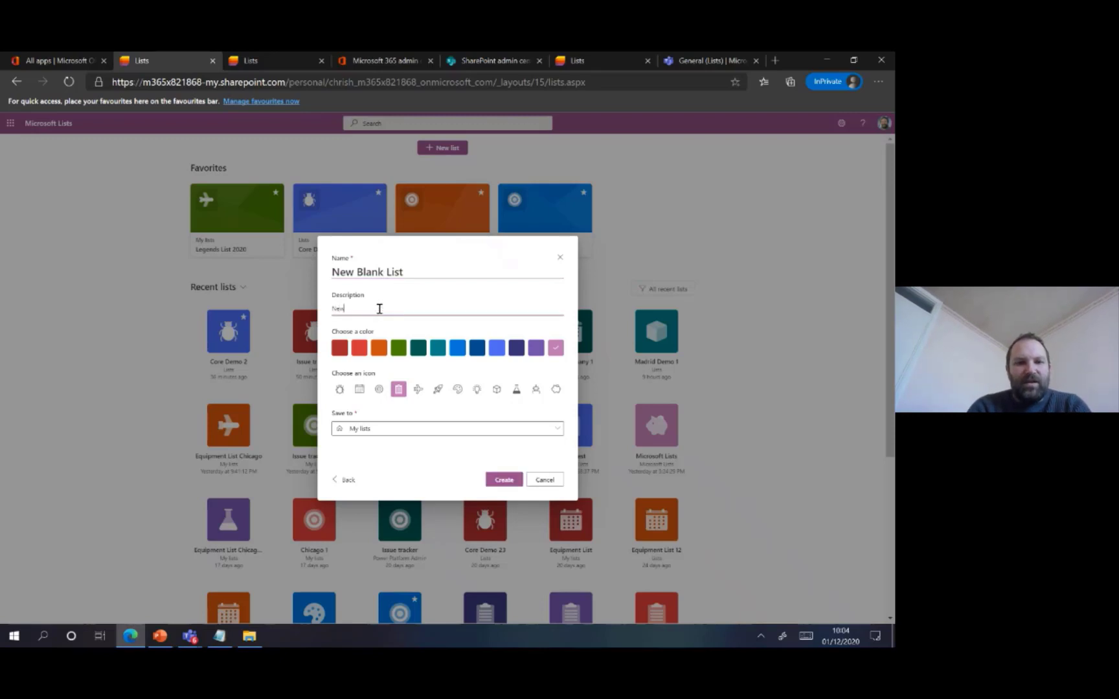
text( Blank List)
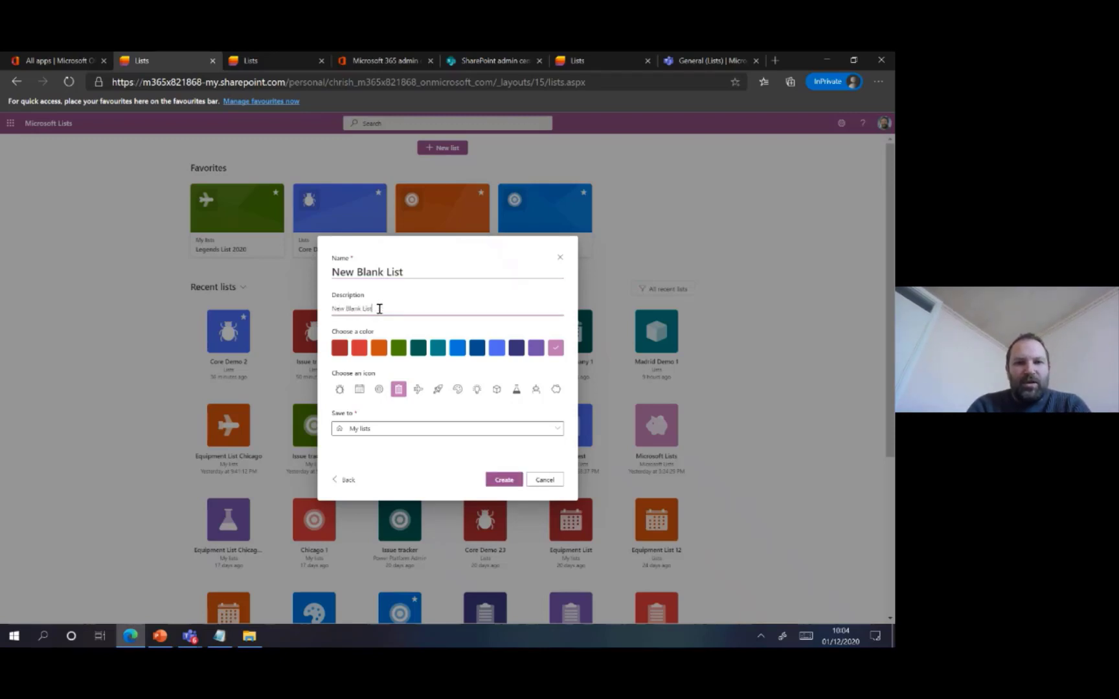
click(358, 347)
click(420, 390)
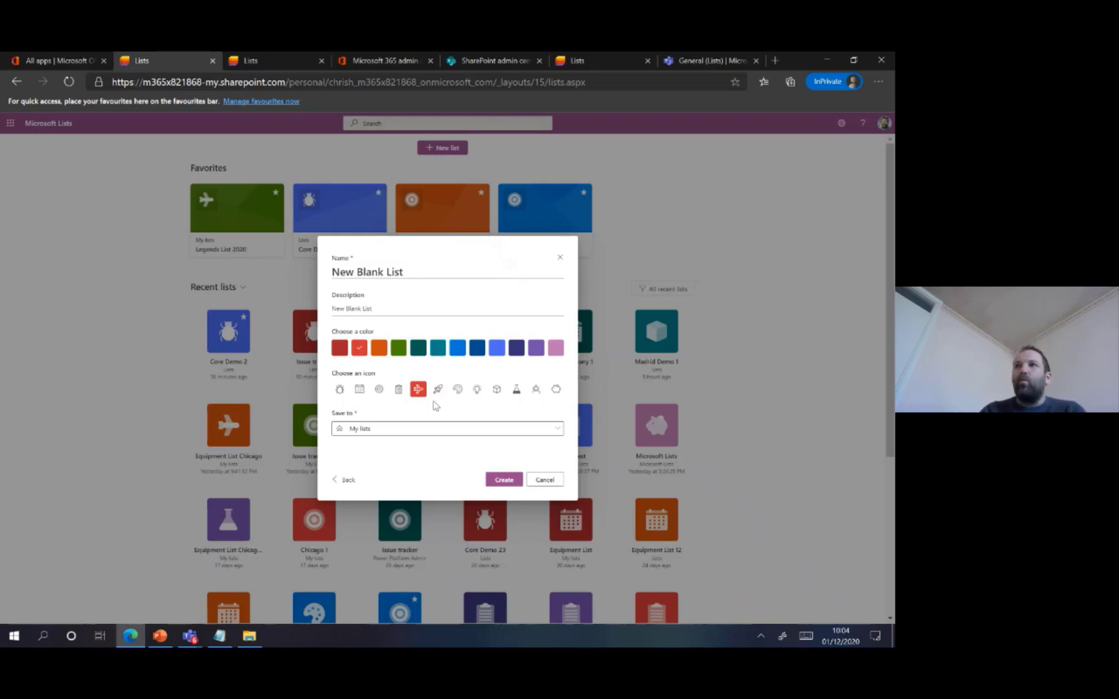
Set the Lists site as the save location and create the list
click(369, 431)
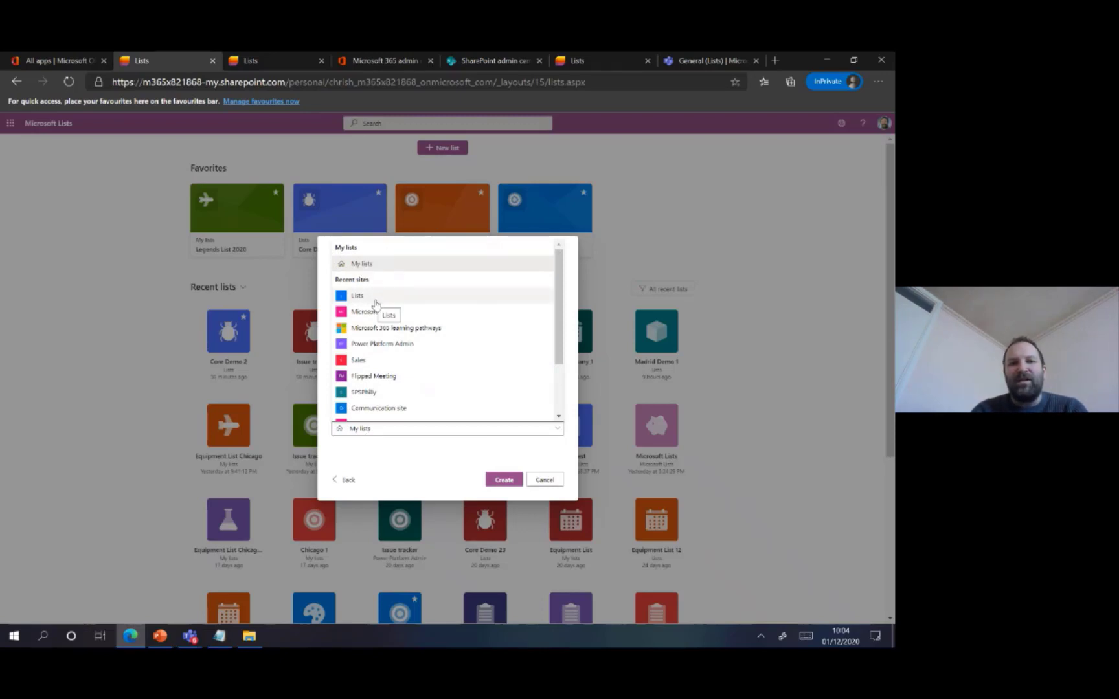
scroll(370, 382, down, 1)
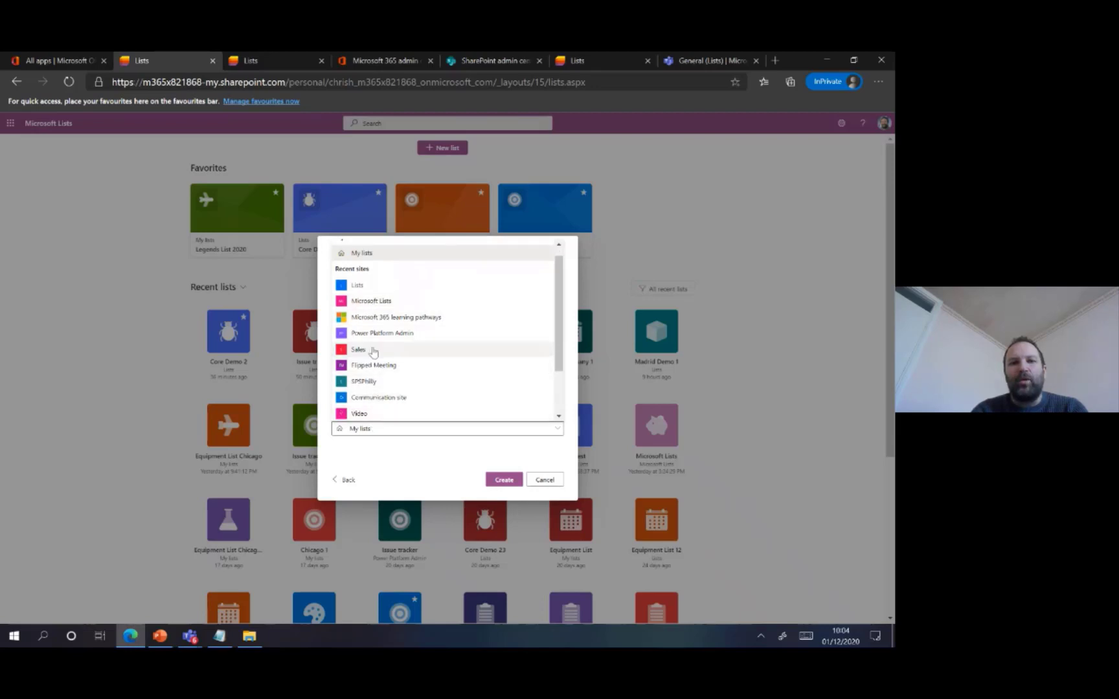
click(379, 292)
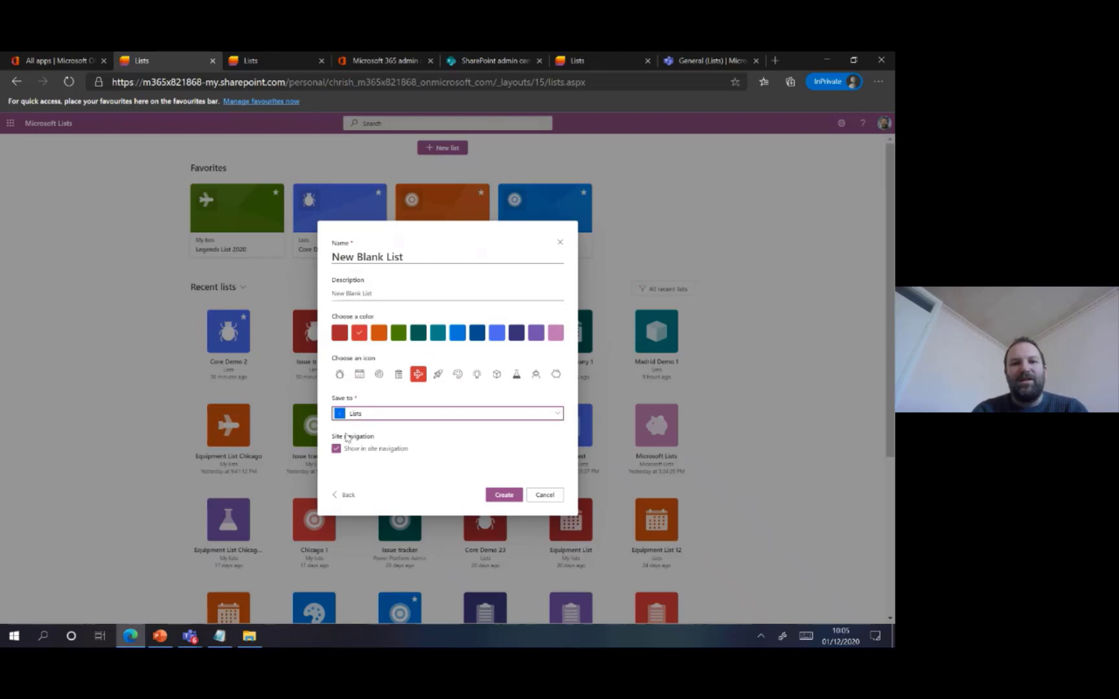
click(501, 495)
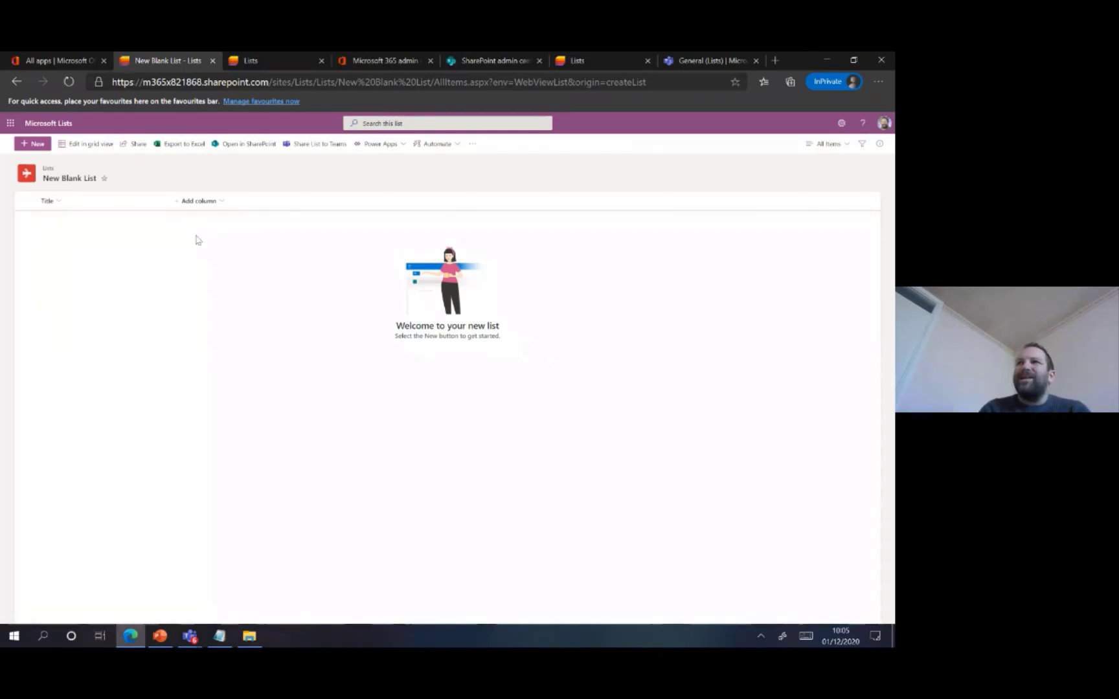
Add a single line of text column named Vendor to the list
click(206, 202)
click(208, 219)
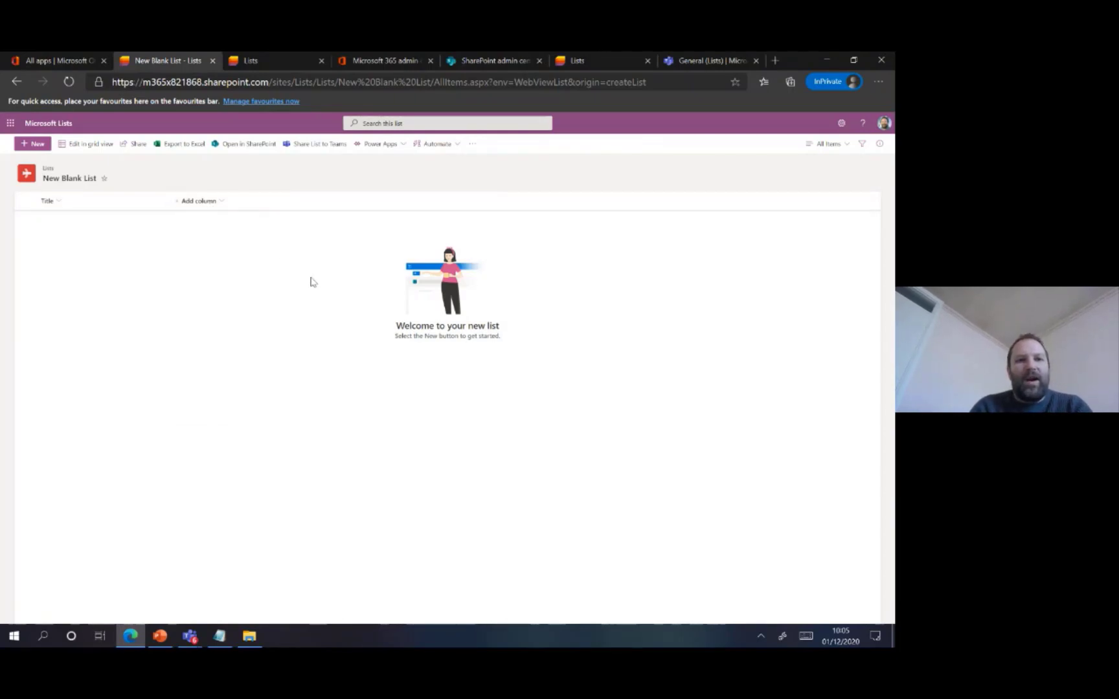
text(Vendor)
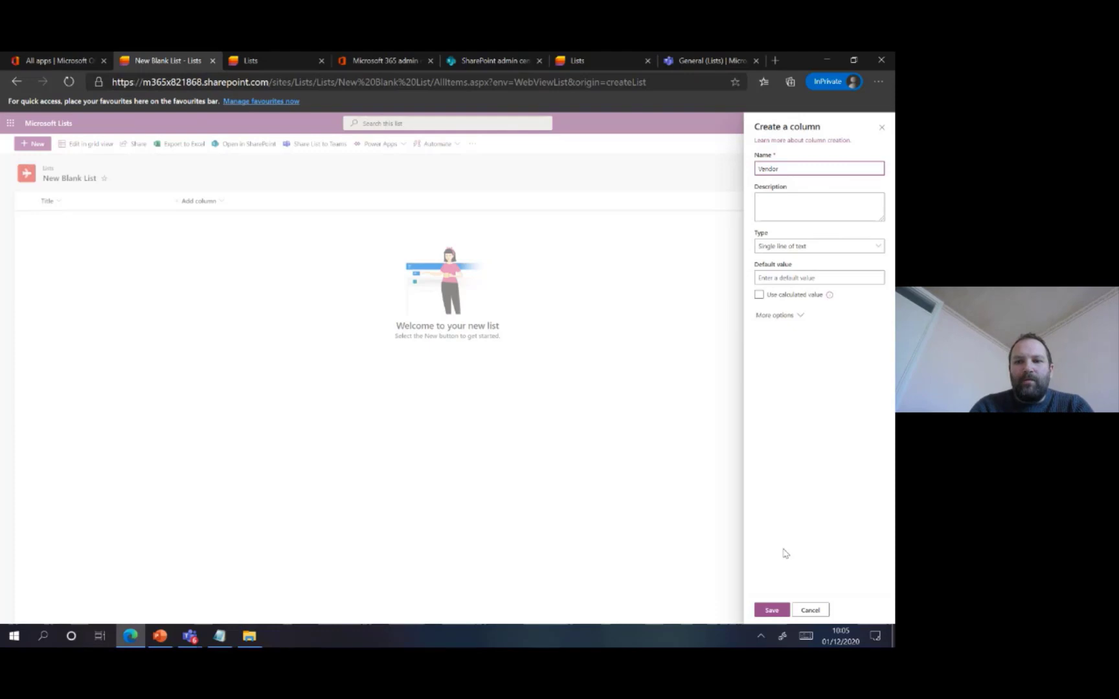
click(771, 610)
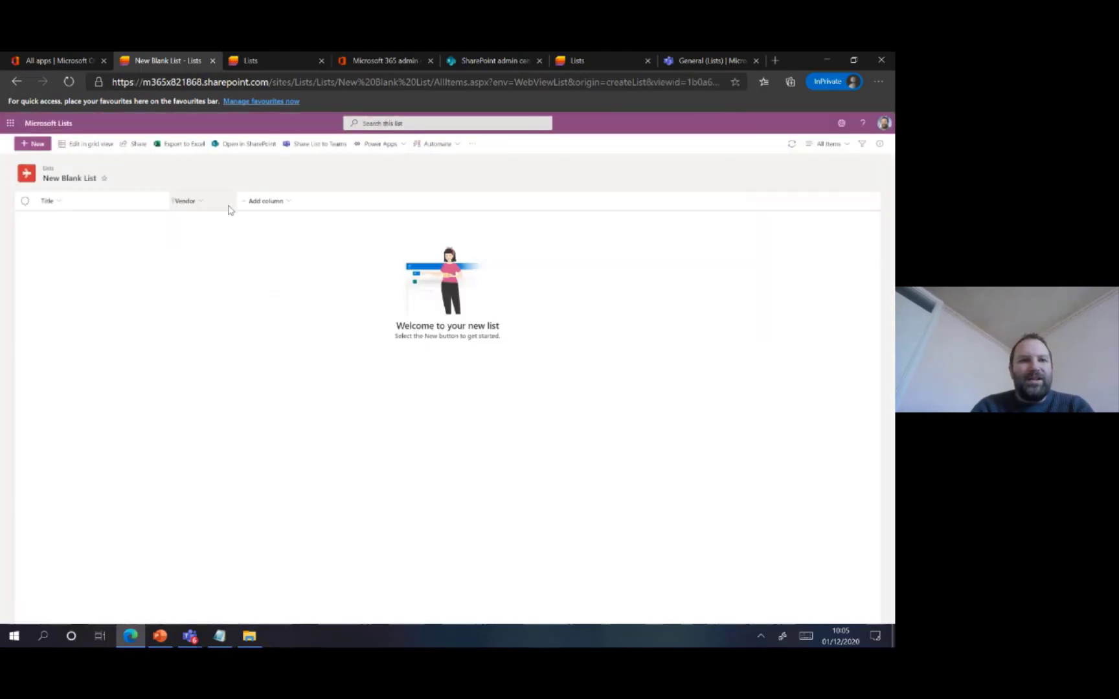
Add a single line of text column named Owner after the Vendor column
click(285, 204)
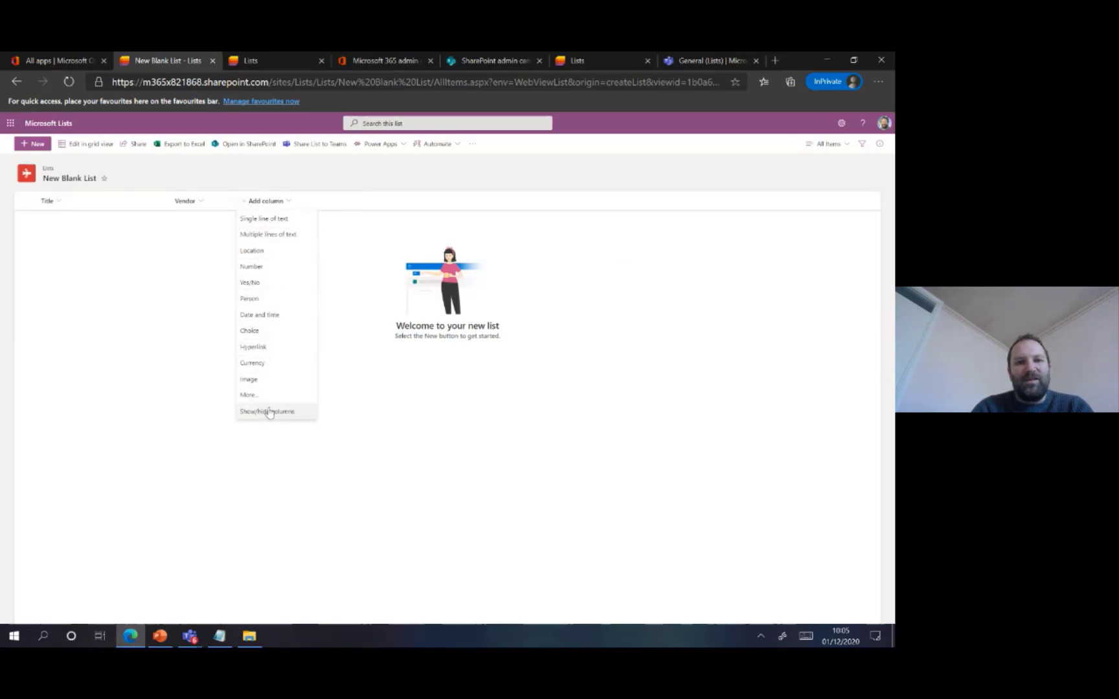
click(267, 220)
text(c)
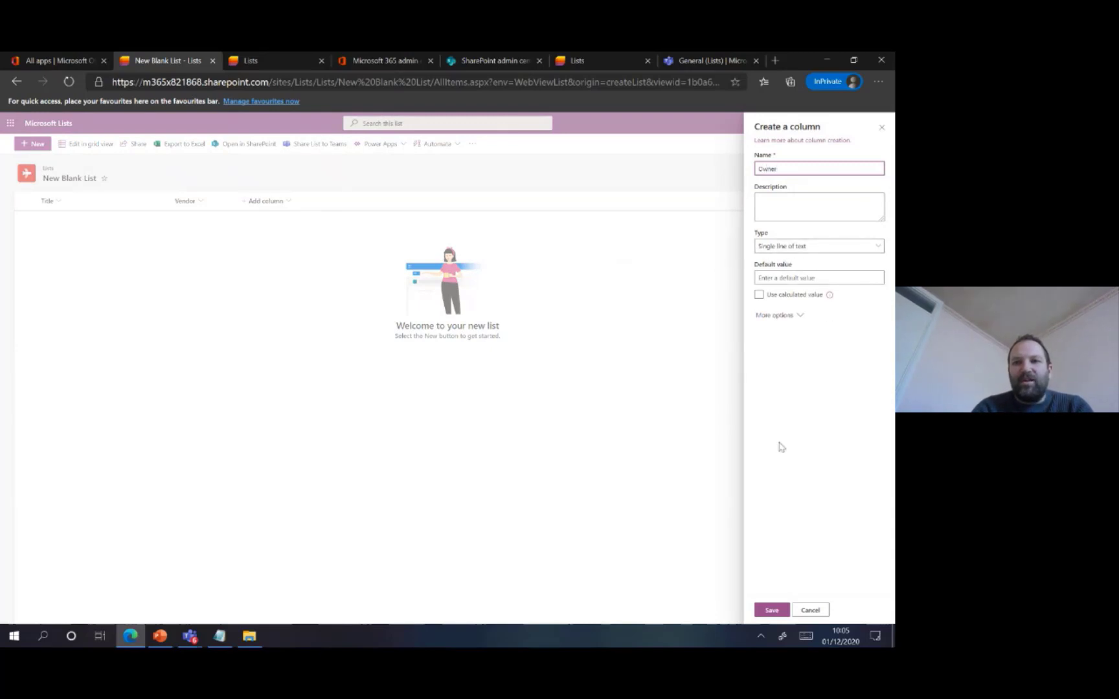
click(770, 610)
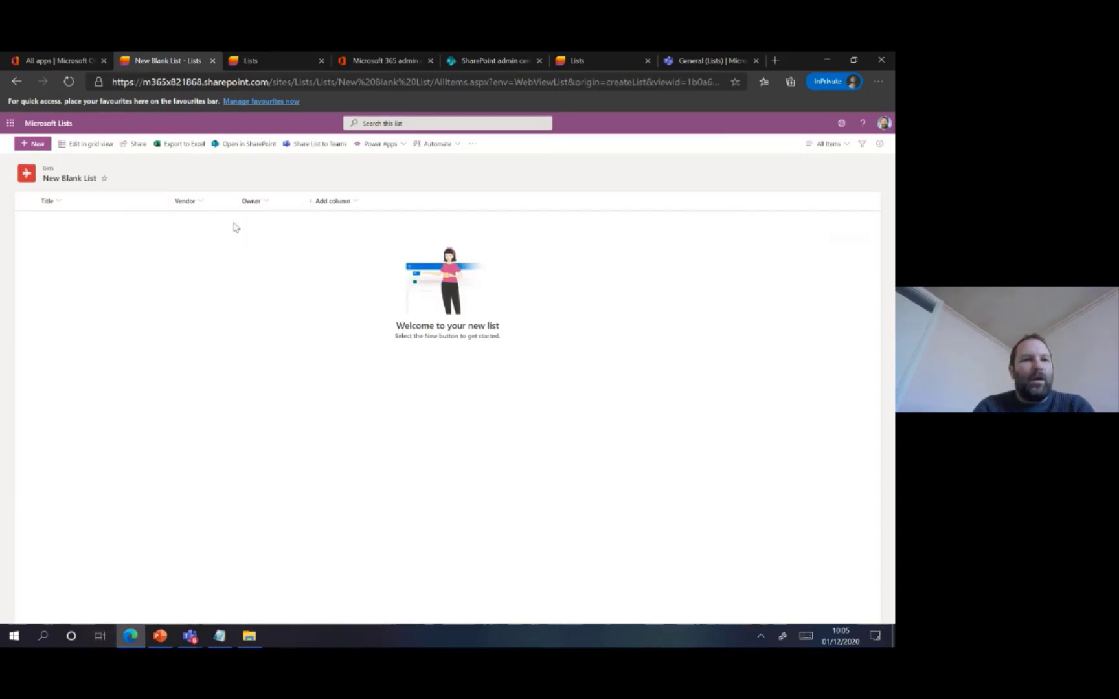
Add a list item titled iPhone 8 with vendor Apple and the owner's full name, and save it
click(35, 145)
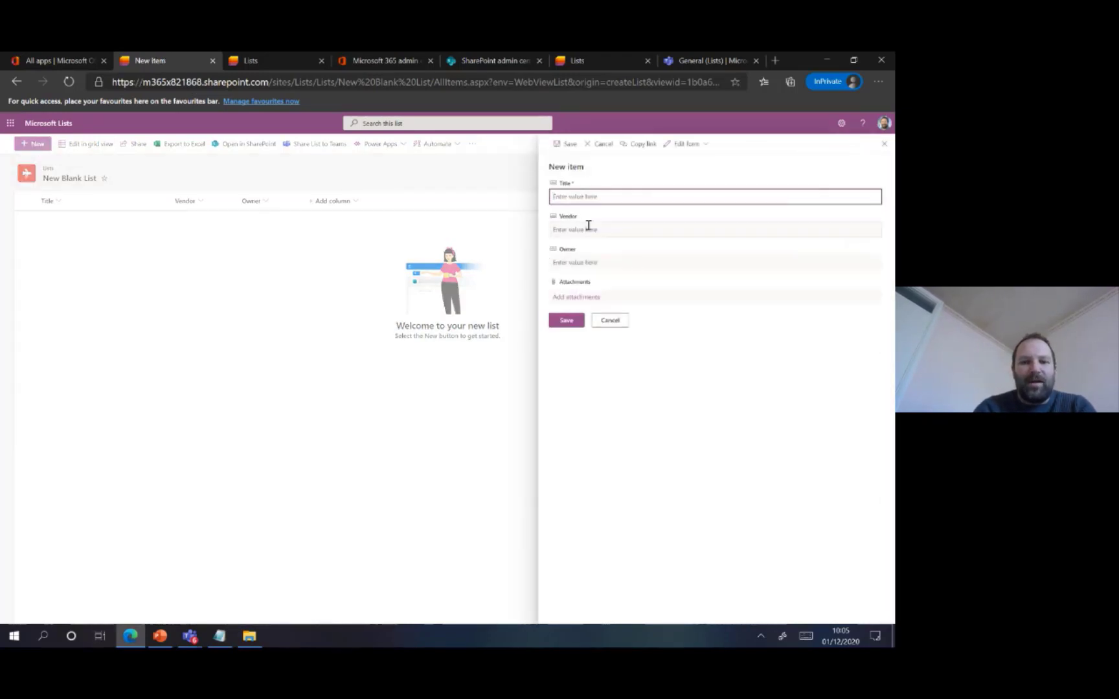
text(te)
text(hone)
text( 8)
click(588, 228)
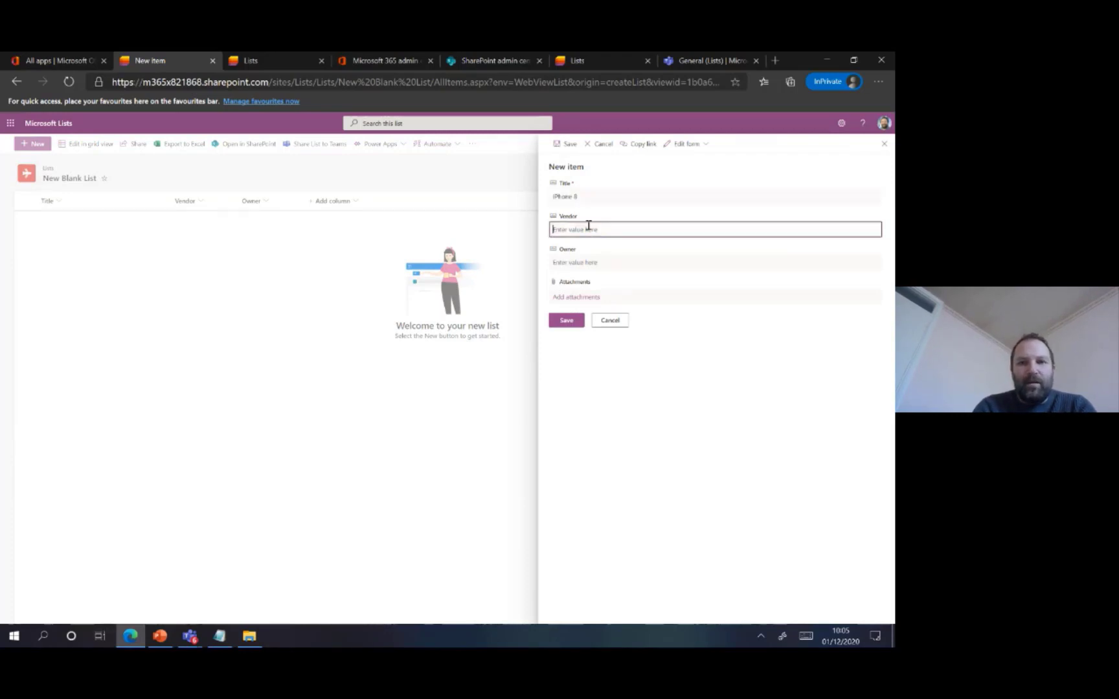
text(Apple)
key(Tab)
text(V)
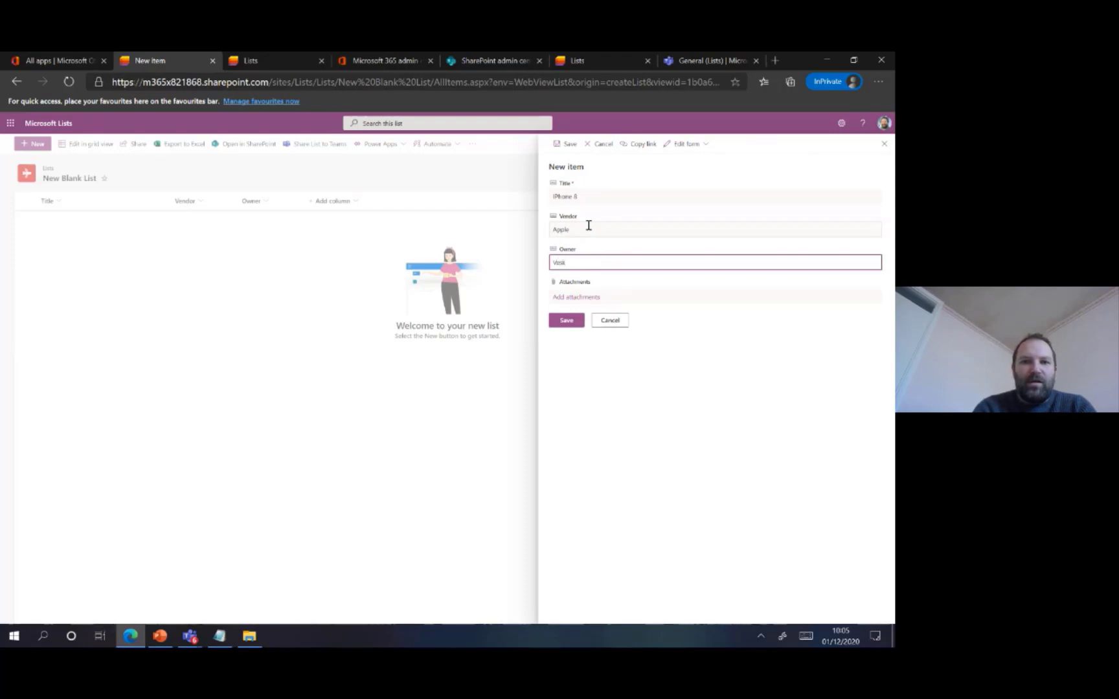
text(en)
click(567, 320)
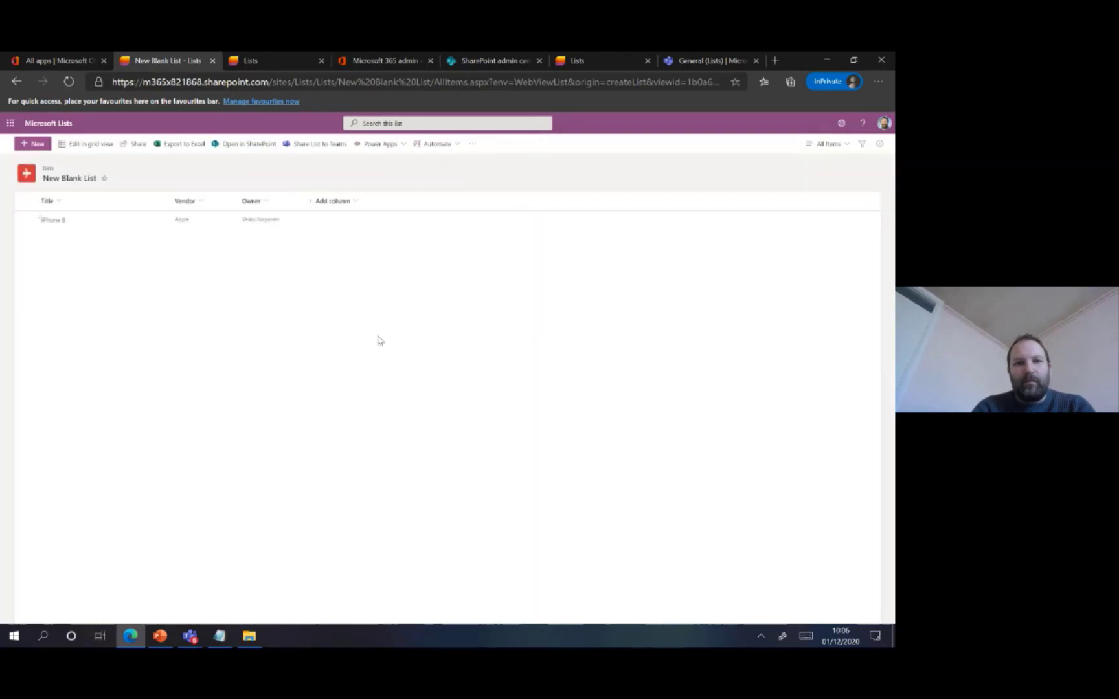
Add a second item titled iPhone 7 with vendor Apple and its owner's full name, and save it
click(49, 144)
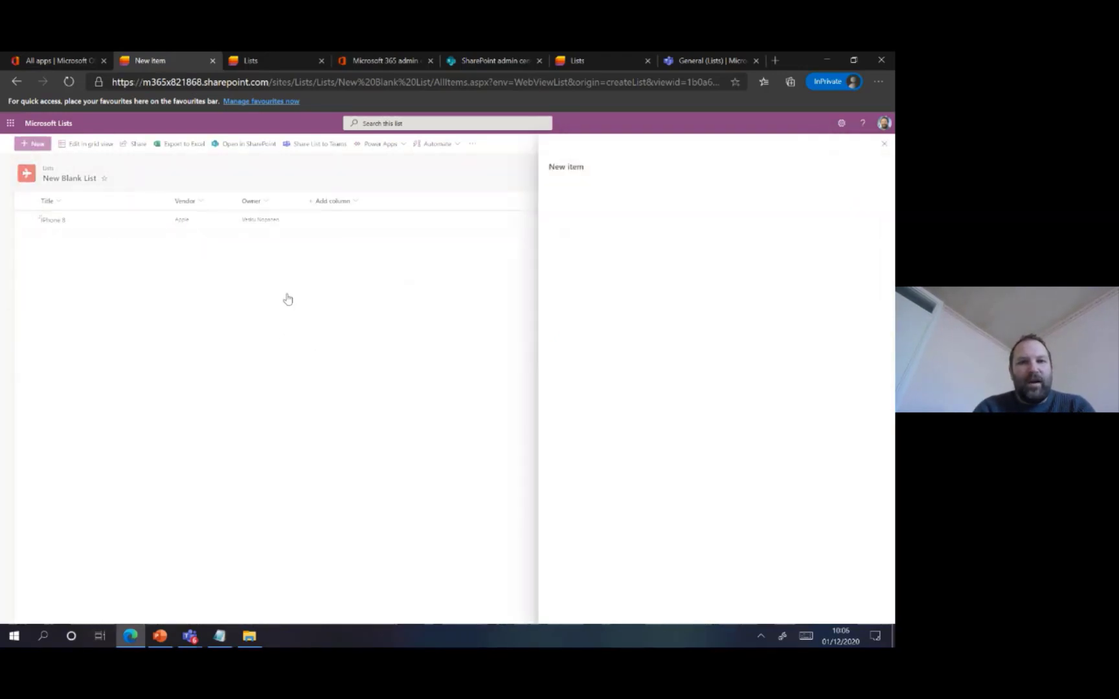
text(iPhone 7)
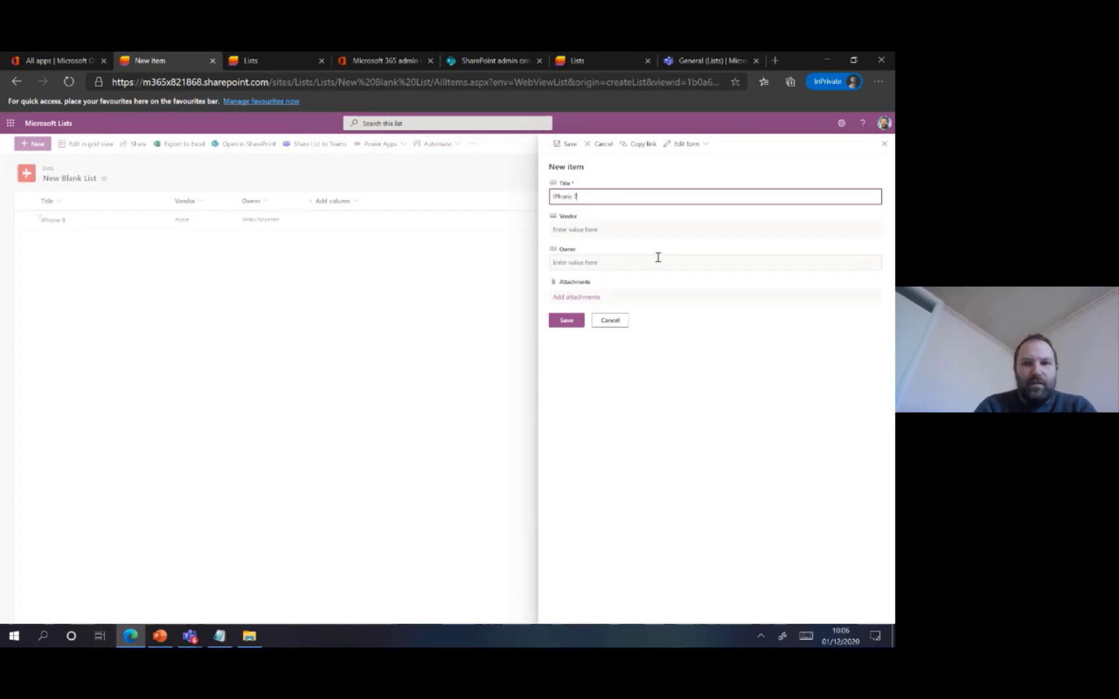
key(Tab)
text(Apple)
key(Tab)
text(Adama)
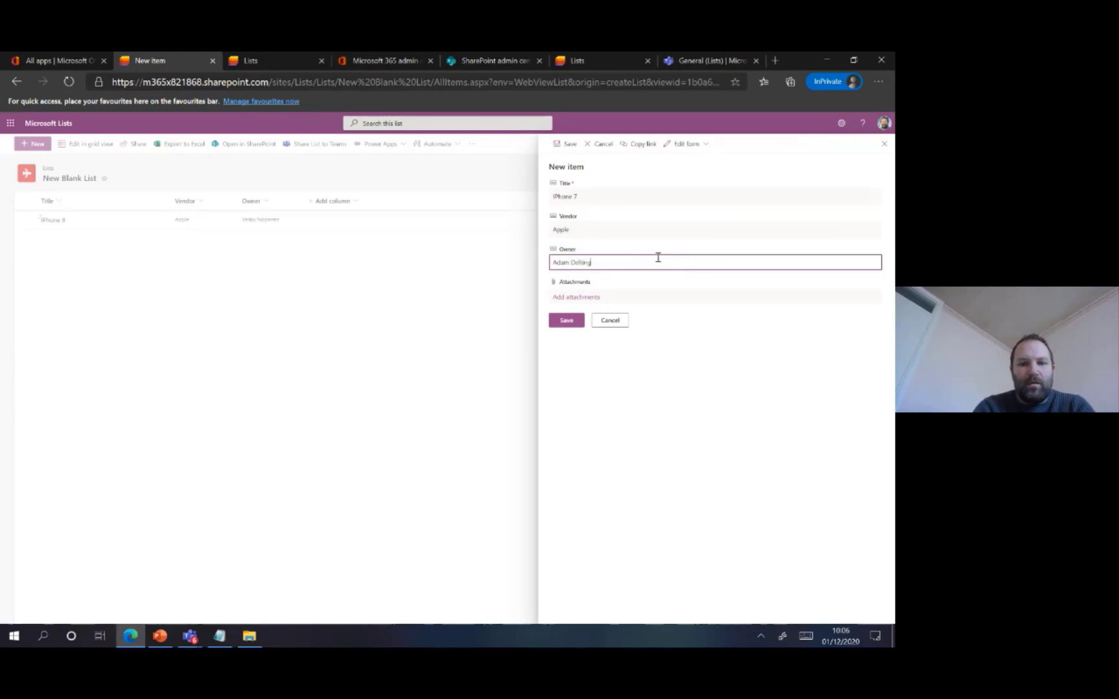
click(570, 323)
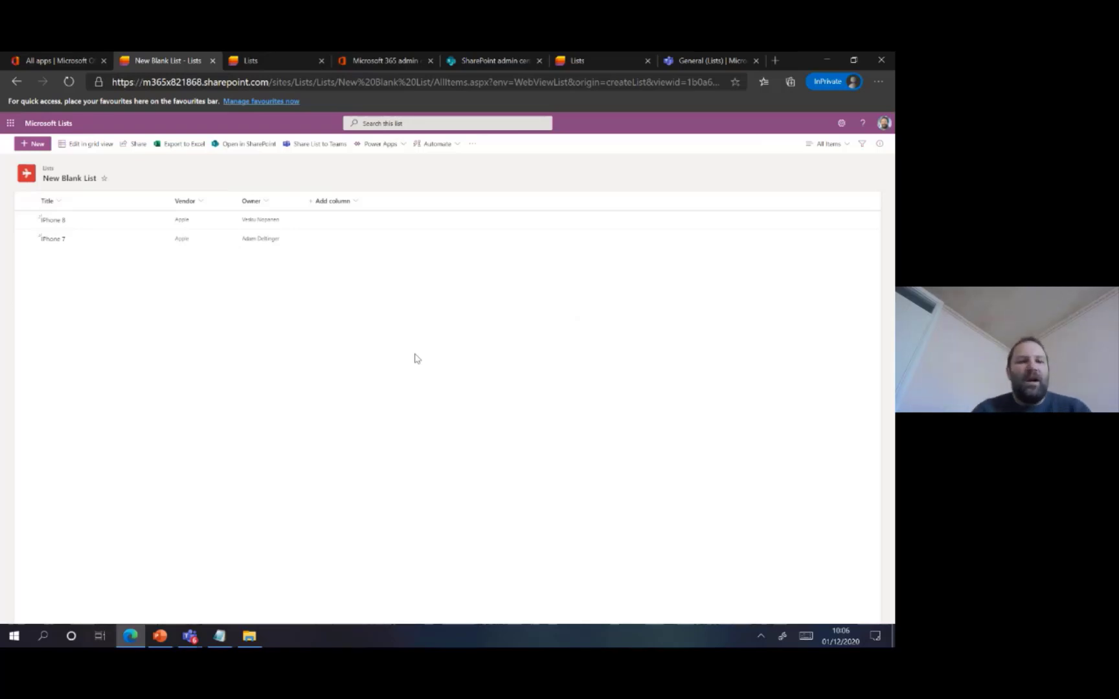
click(156, 641)
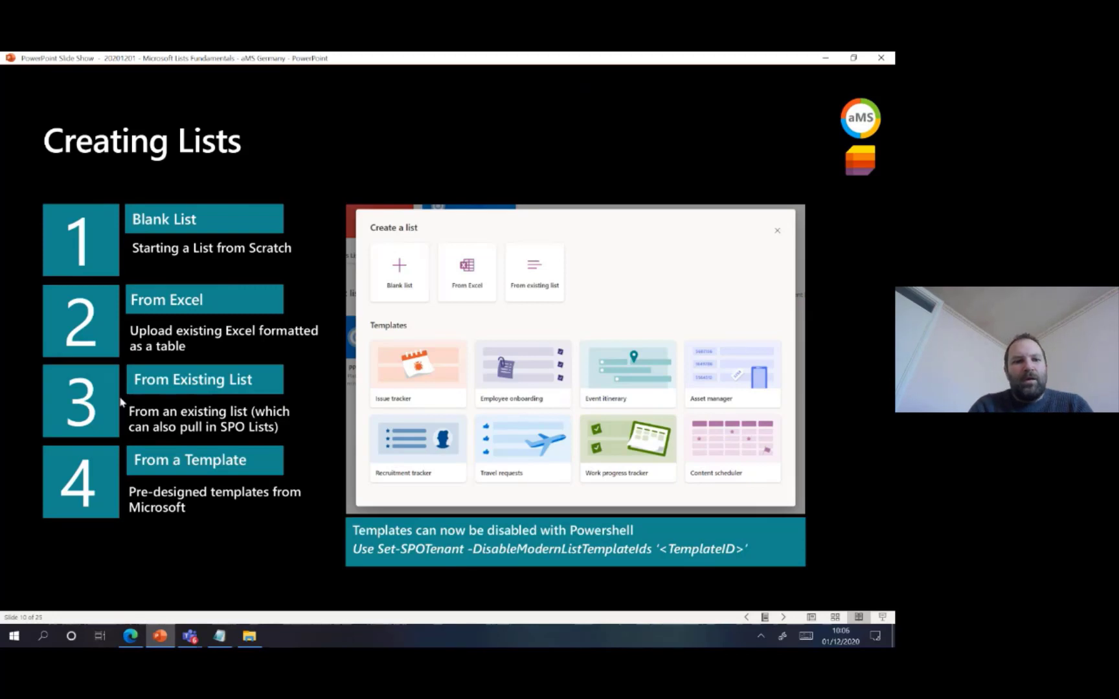
click(130, 636)
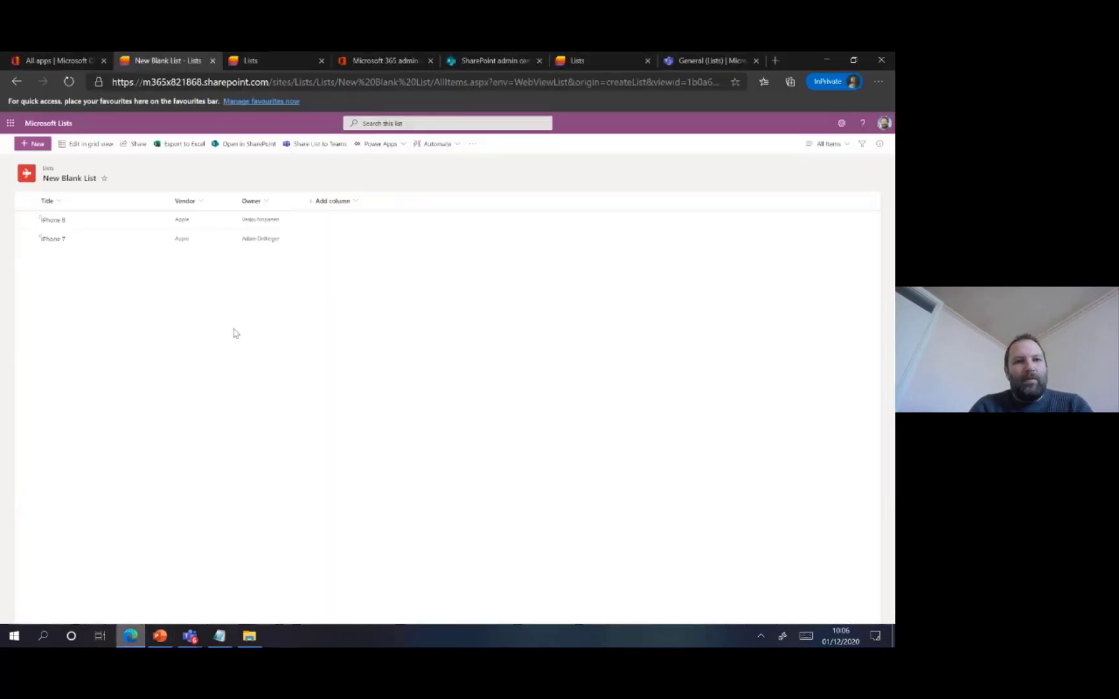
Start a new list from the OneDrive Excel file Equipment List.xlsx, accepting Table1 and its column types after reviewing the rows
click(69, 124)
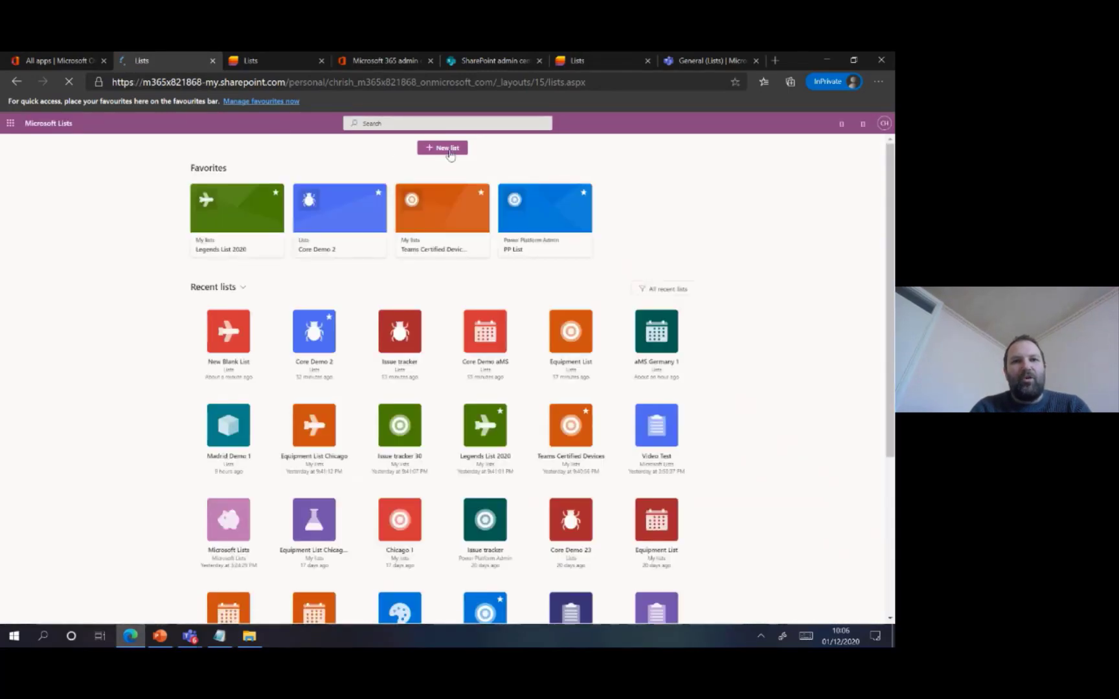
click(456, 148)
click(351, 283)
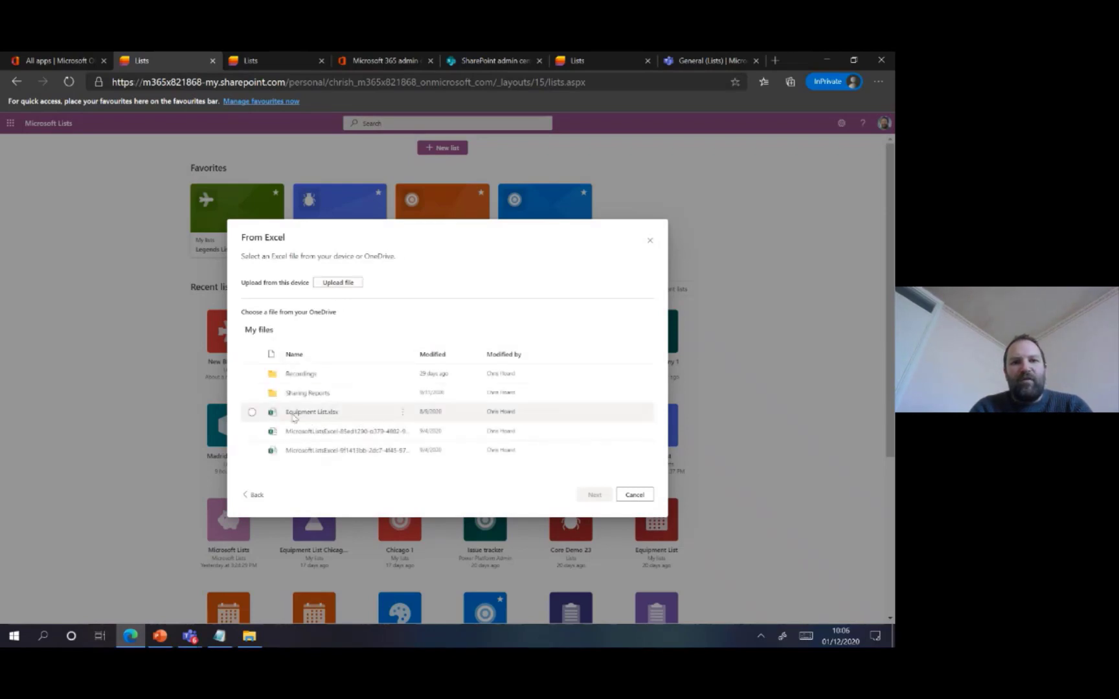
click(252, 413)
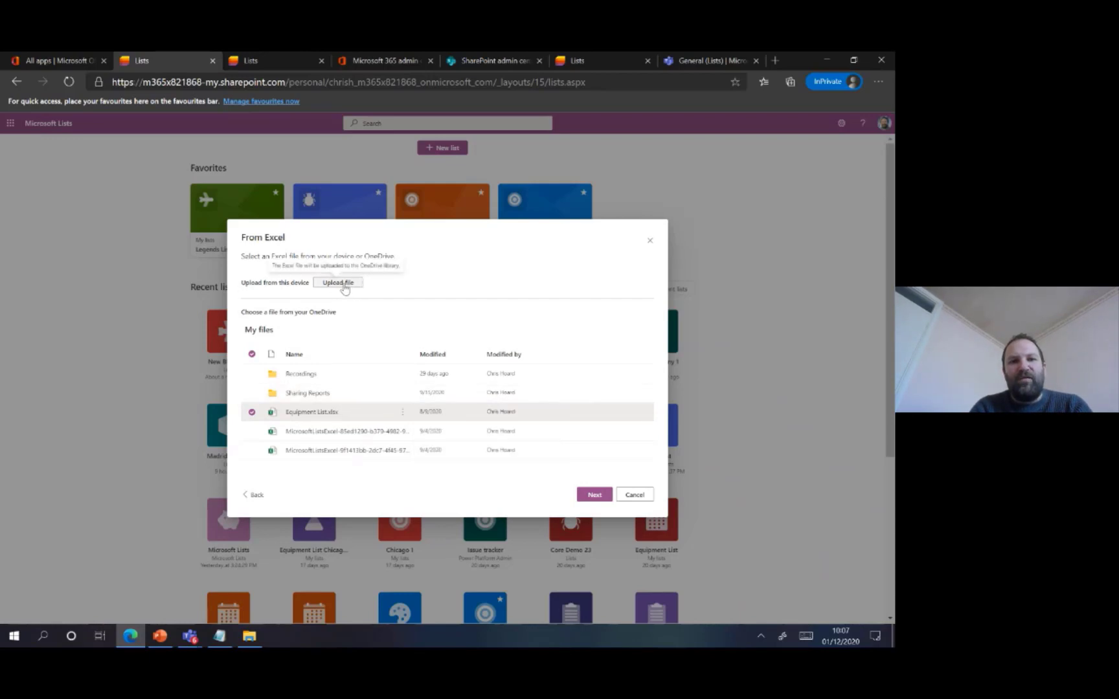
click(589, 495)
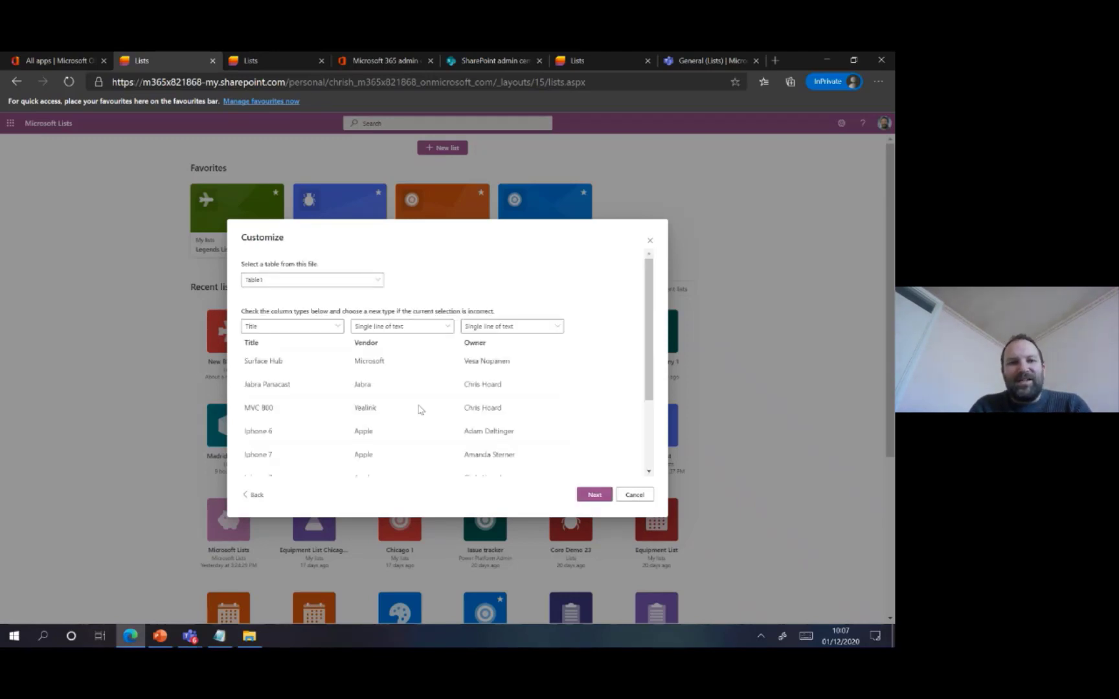
mouse_move(649, 315)
mouse_down()
mouse_move(651, 332)
mouse_move(652, 306)
mouse_up()
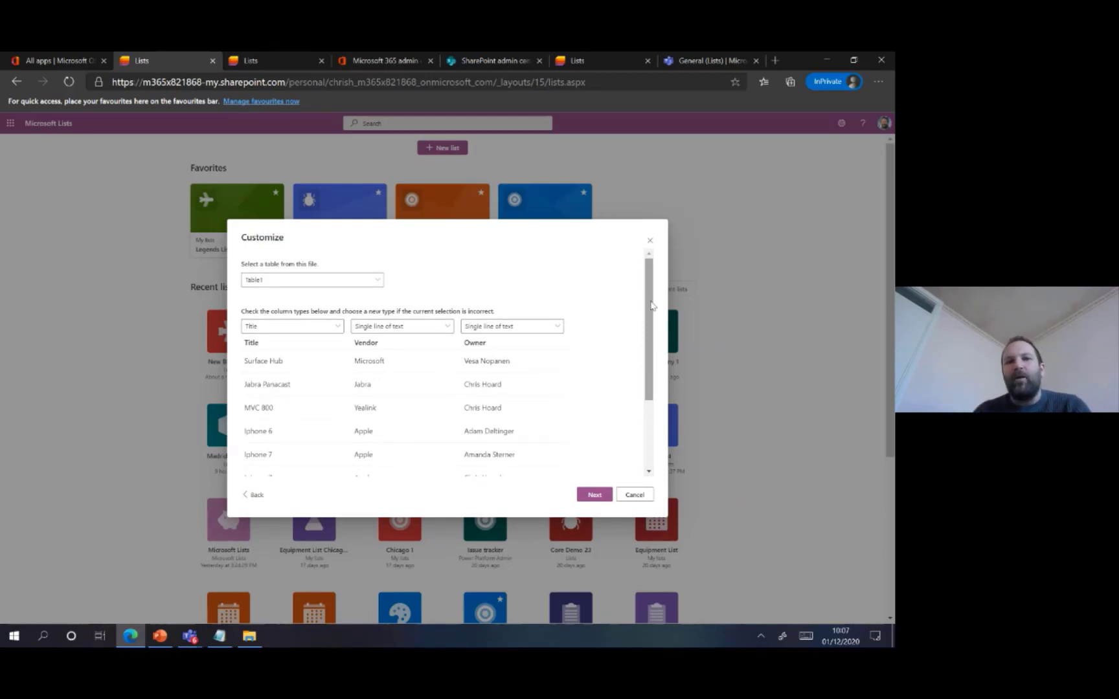
drag(651, 305, 654, 346)
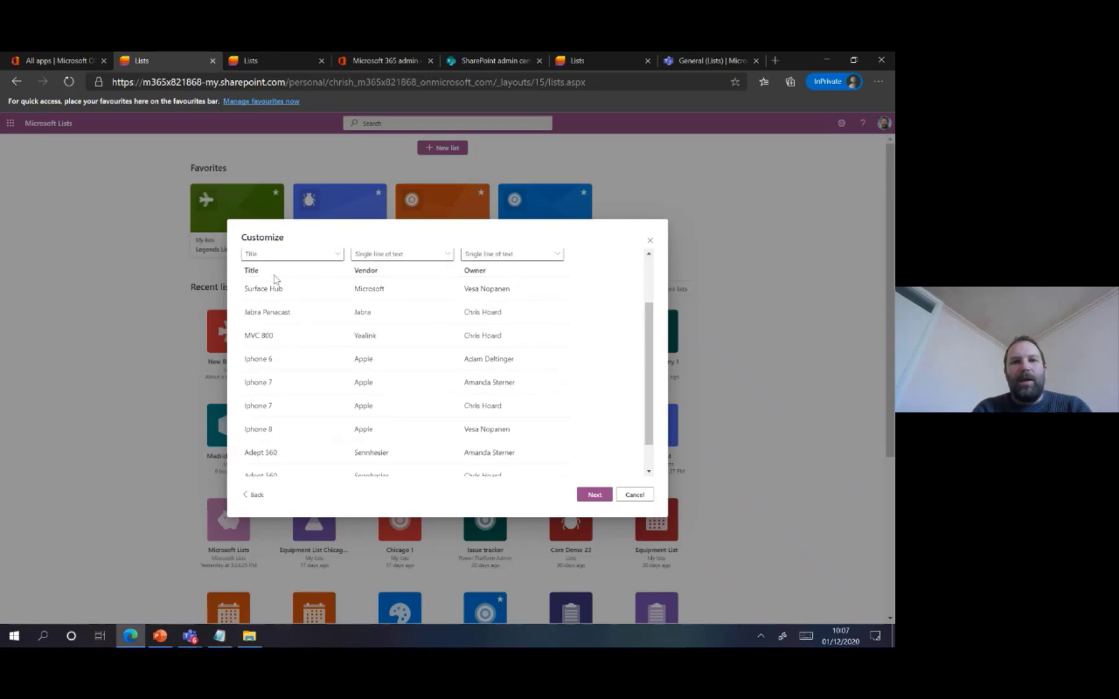
drag(646, 349, 656, 384)
click(595, 494)
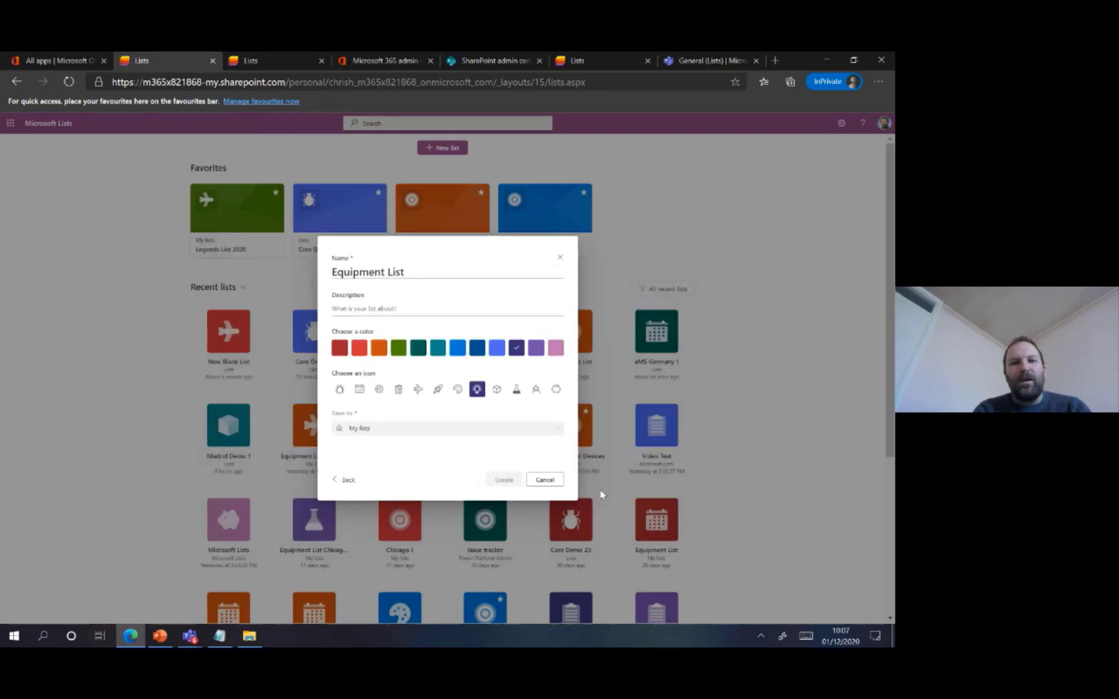
Name the imported list New Excel List and choose the bright red colour with the calendar icon
drag(413, 272, 324, 277)
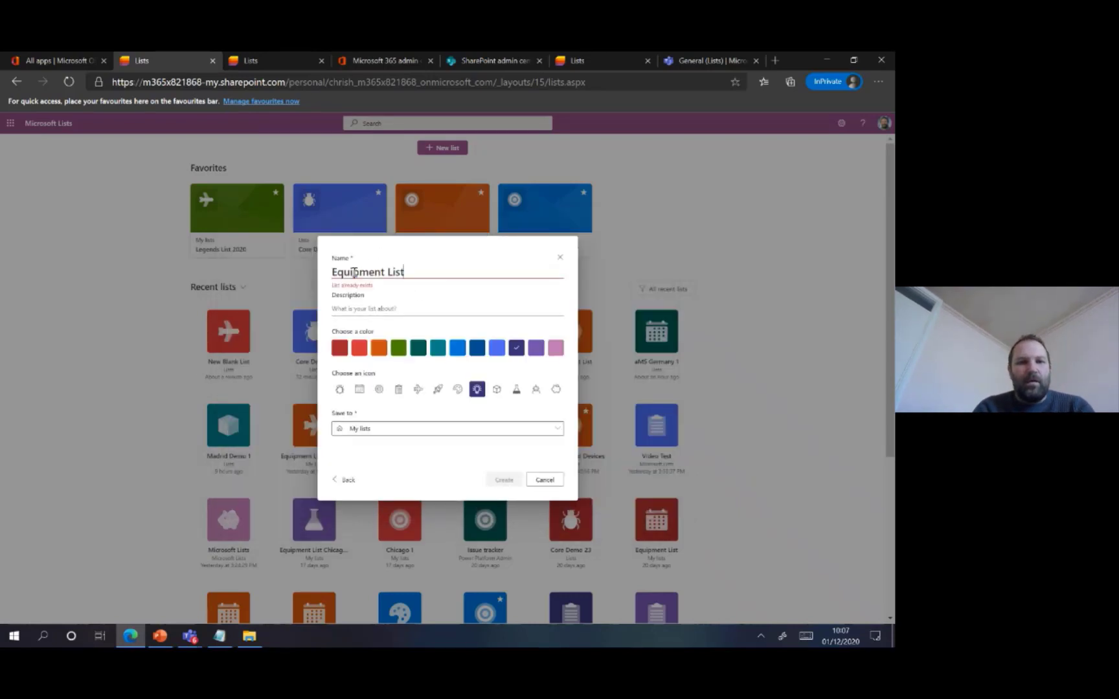
text(New )
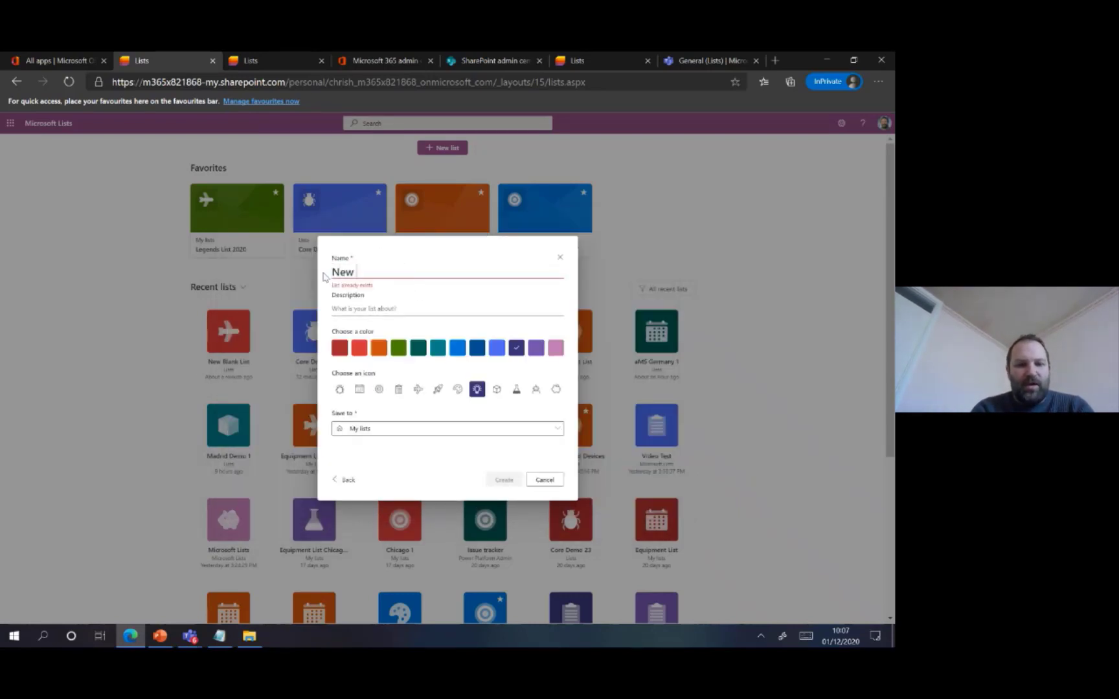
text(Excel Li)
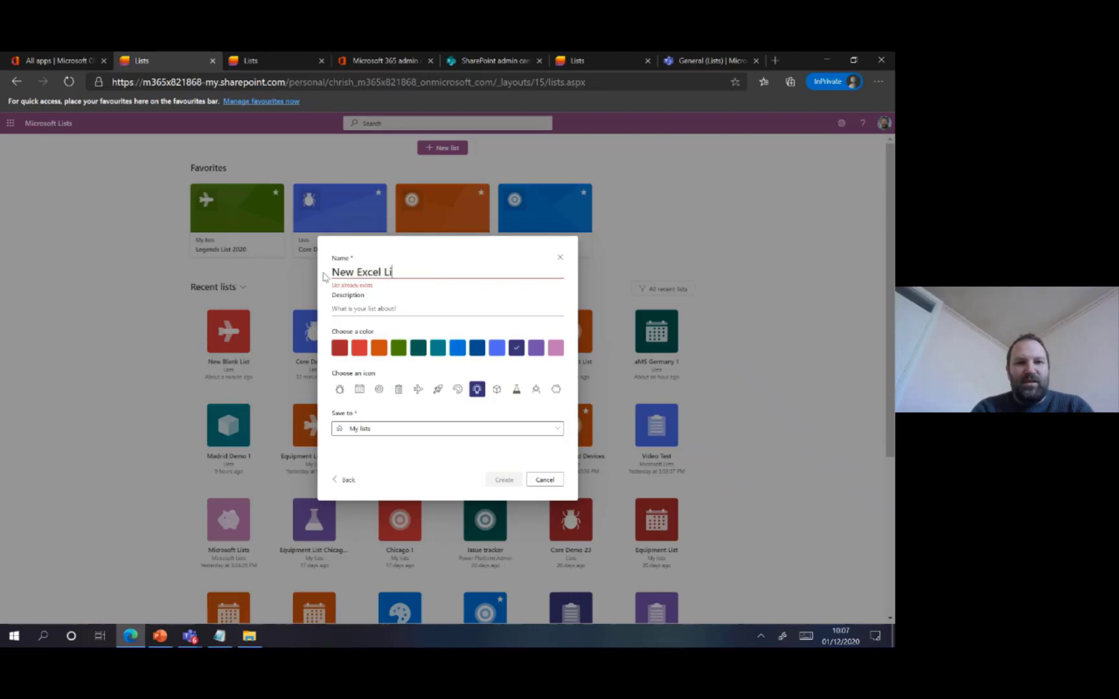
text(st)
click(359, 348)
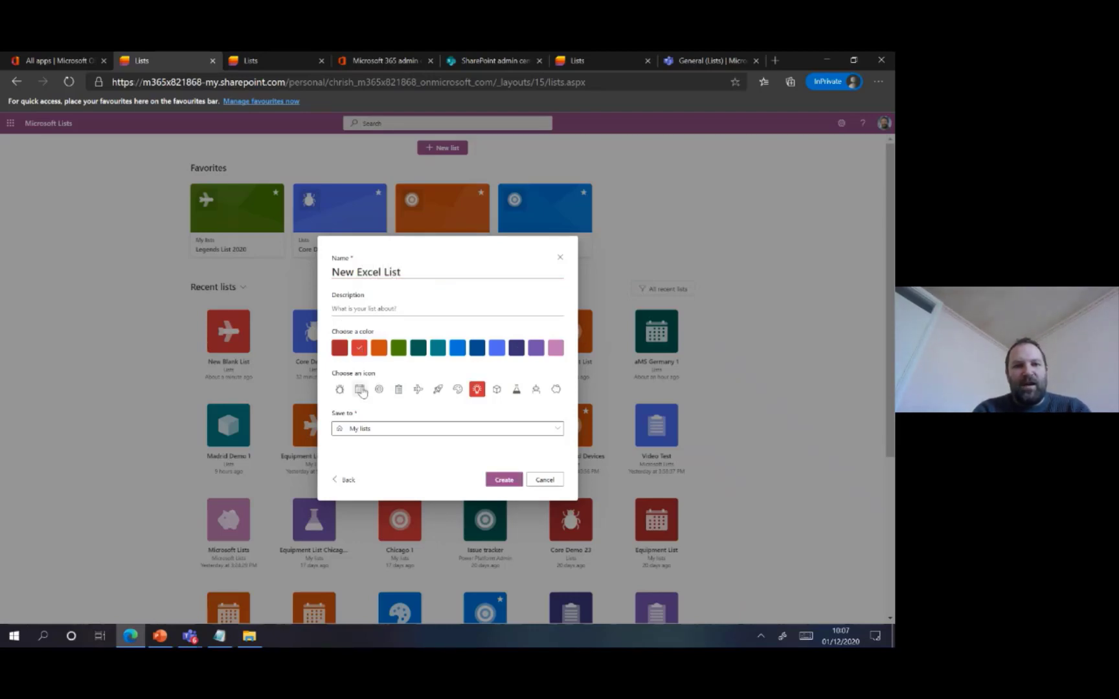
Save the Excel-based list to the Lists site and create it
click(382, 430)
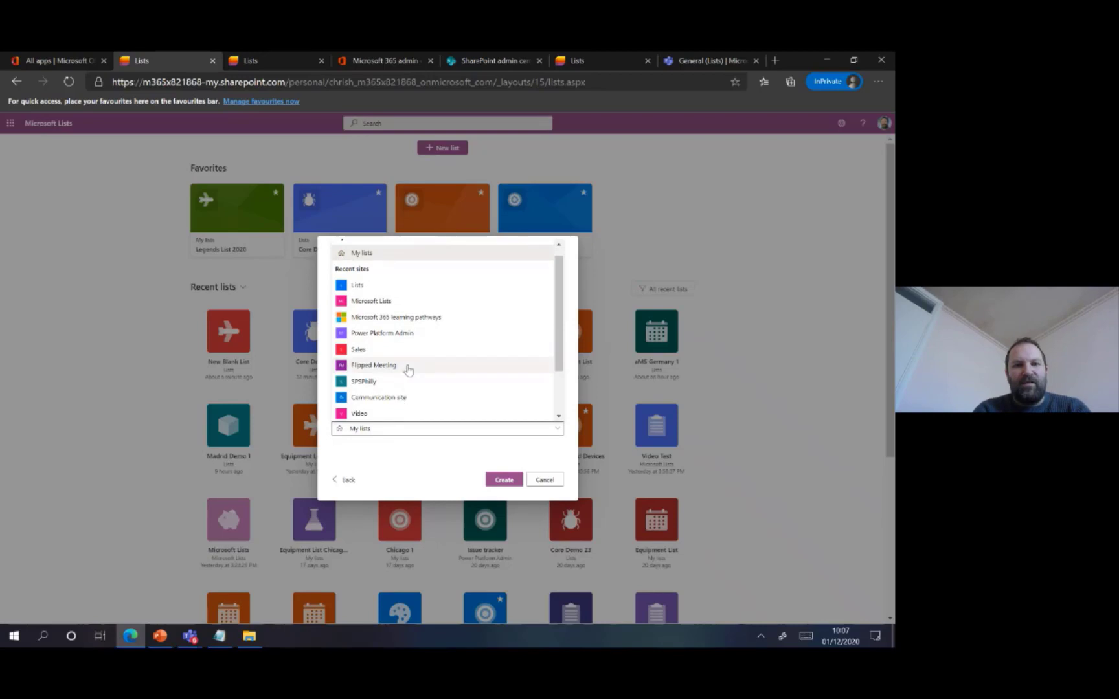
click(389, 285)
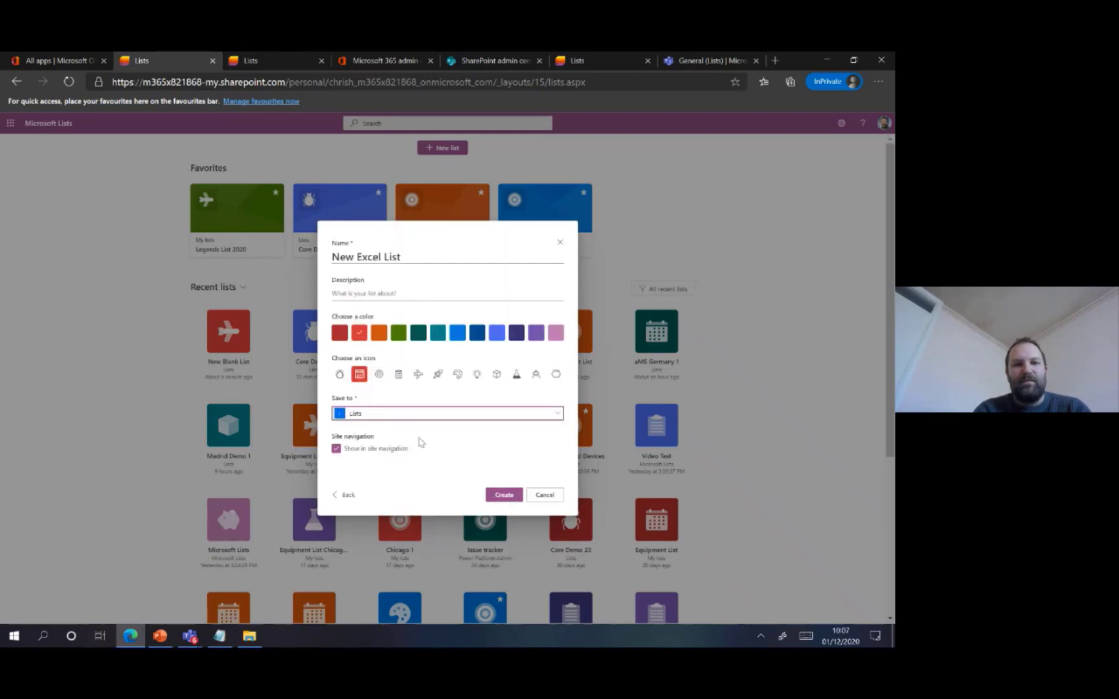
click(496, 495)
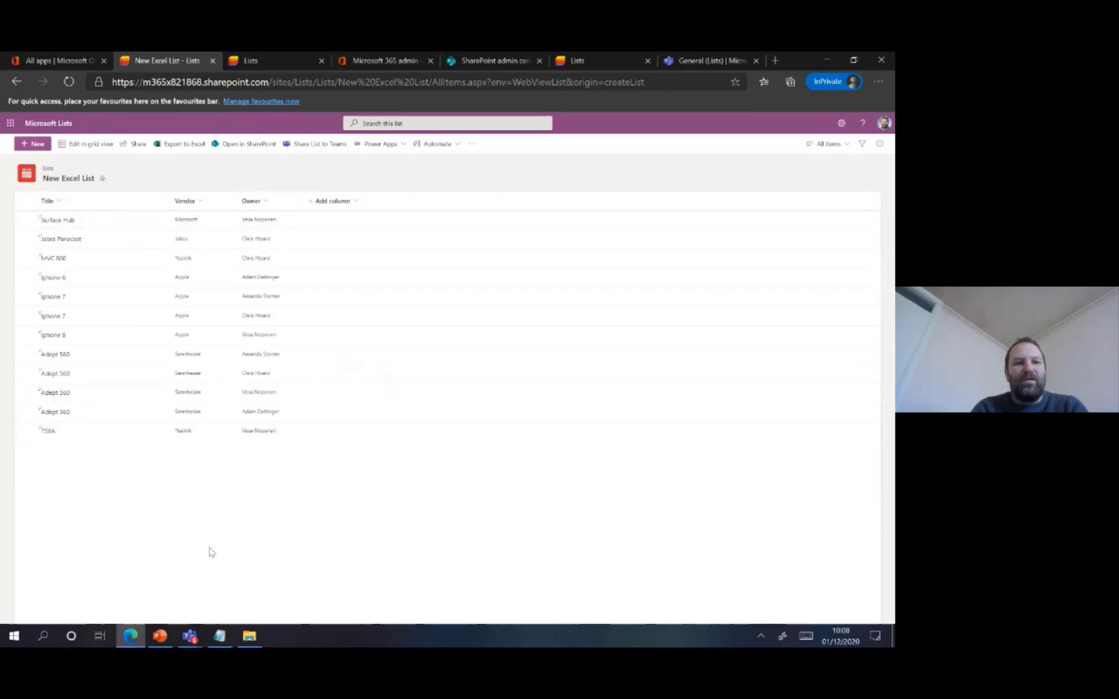
click(160, 636)
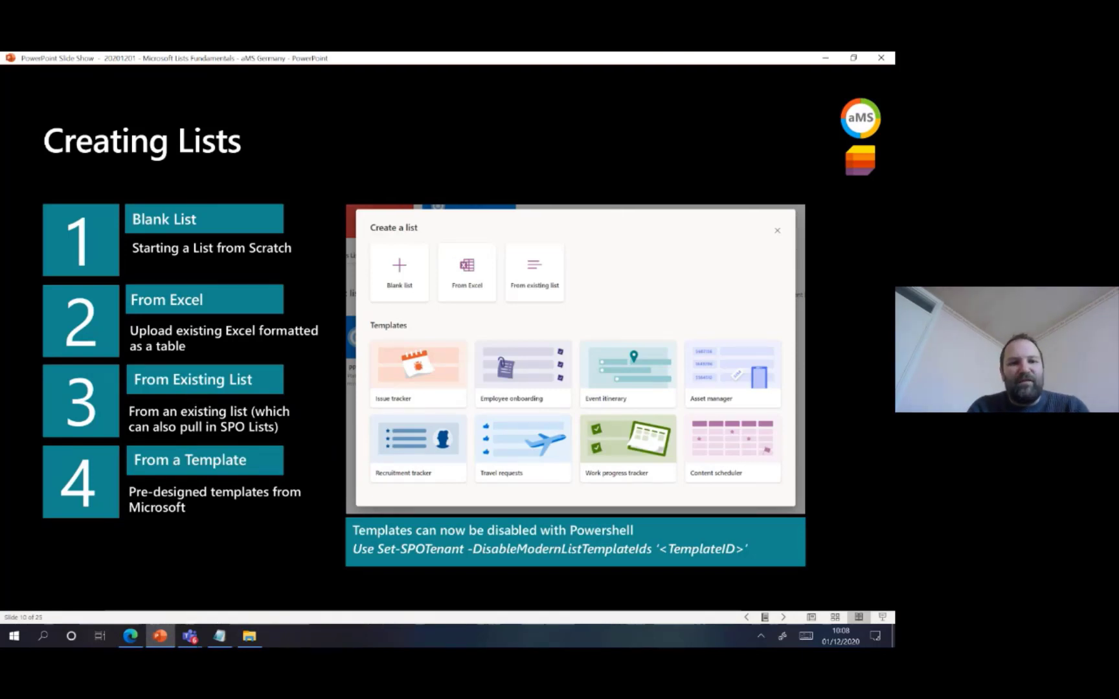
click(159, 635)
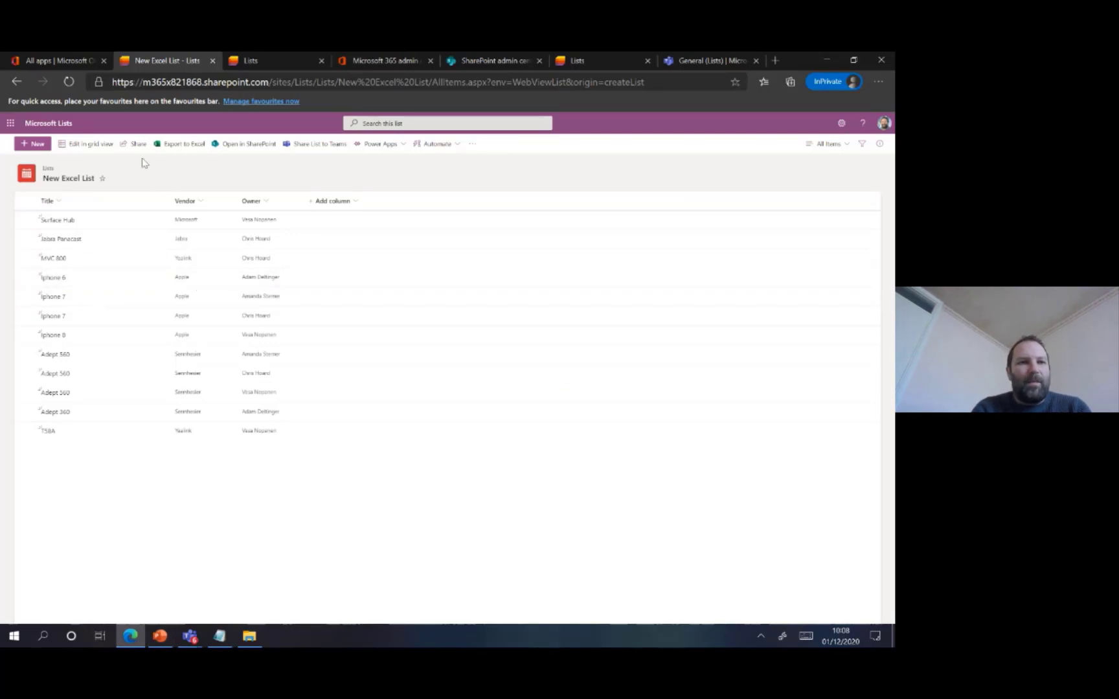
Start another new list from an existing one, using Equipment List from My lists as the template
click(69, 128)
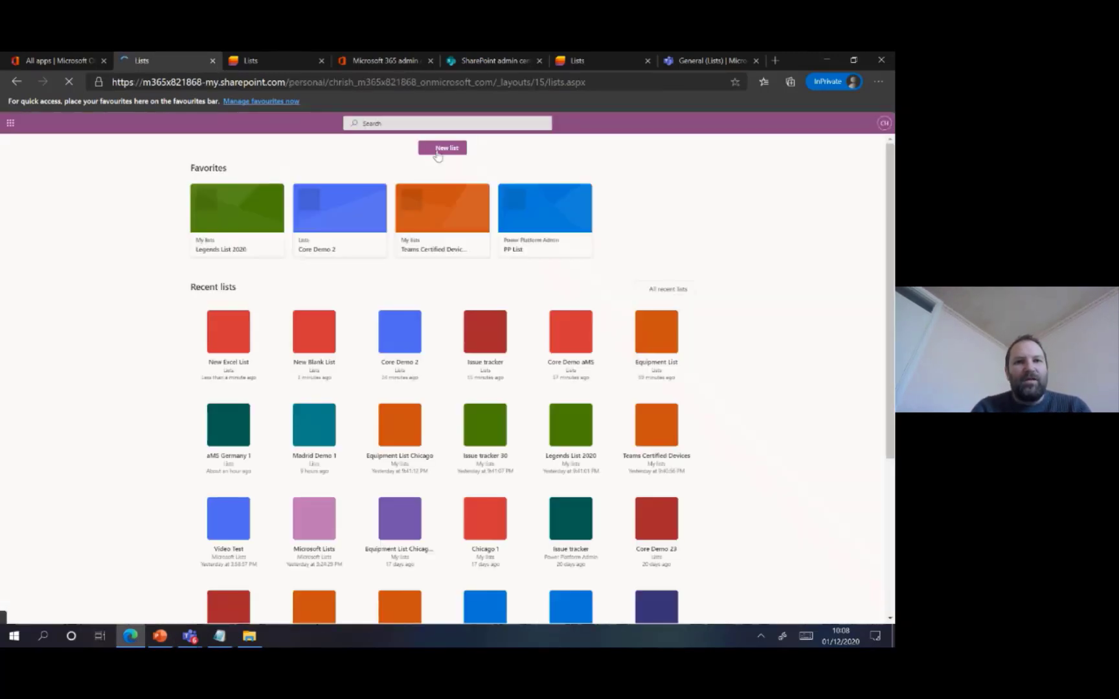
click(439, 149)
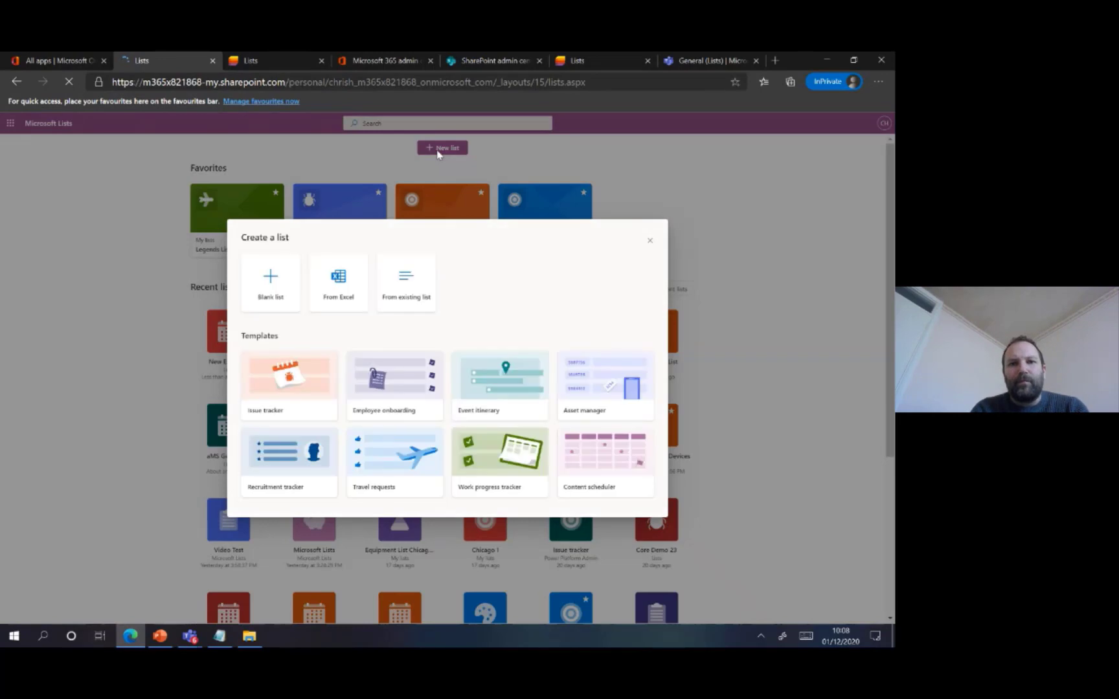
click(417, 287)
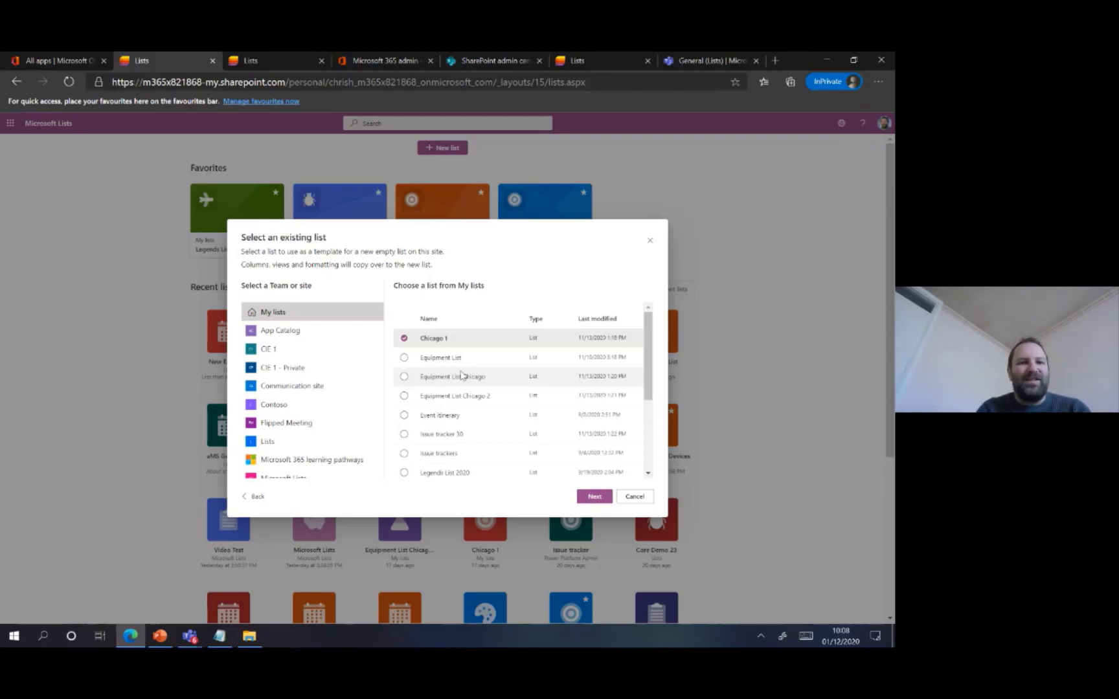
click(455, 360)
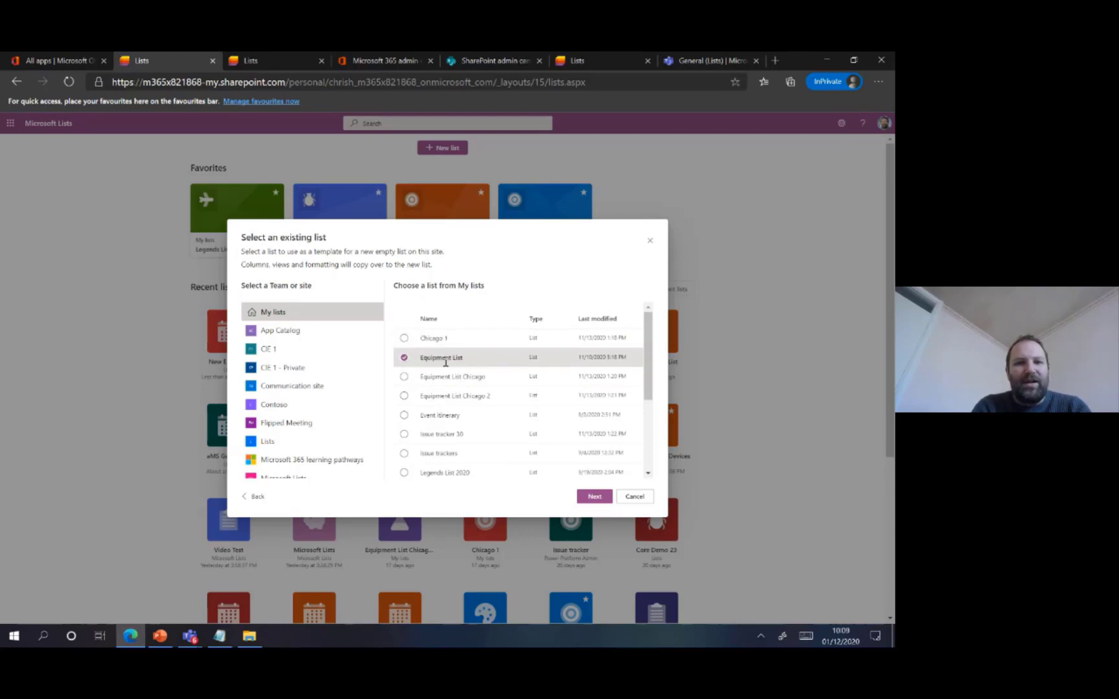
click(596, 495)
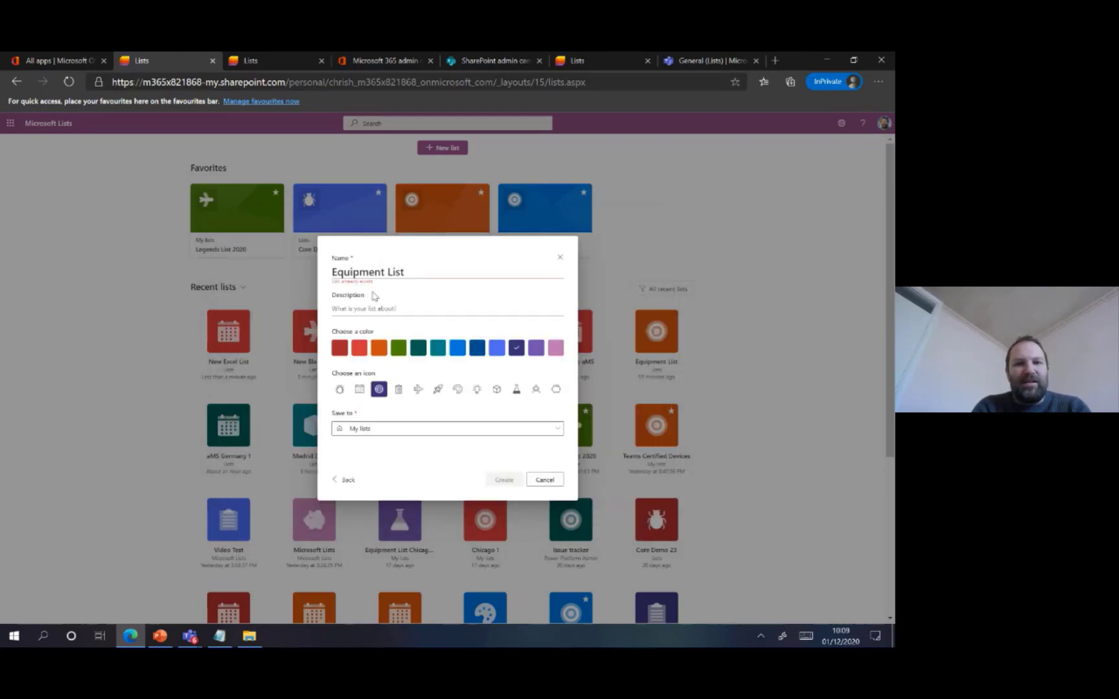
Name the list New Cloned List, give it the green colour and rocket icon, and create it in My lists
drag(409, 272, 317, 280)
text(New)
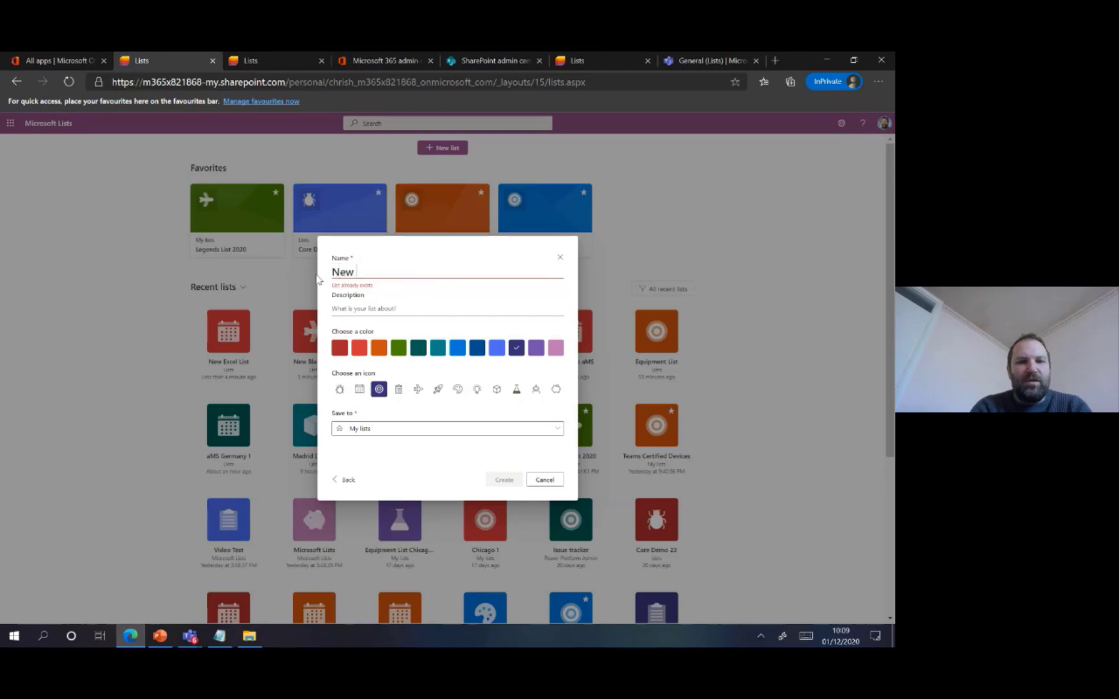
text( Clone)
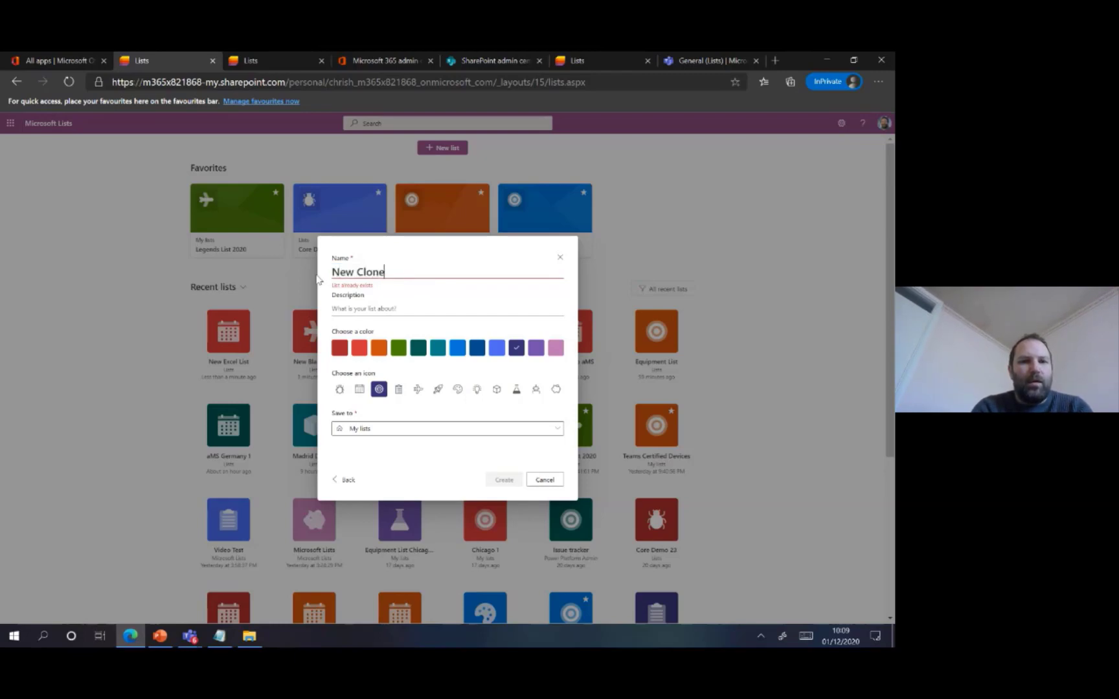
text(d Lis)
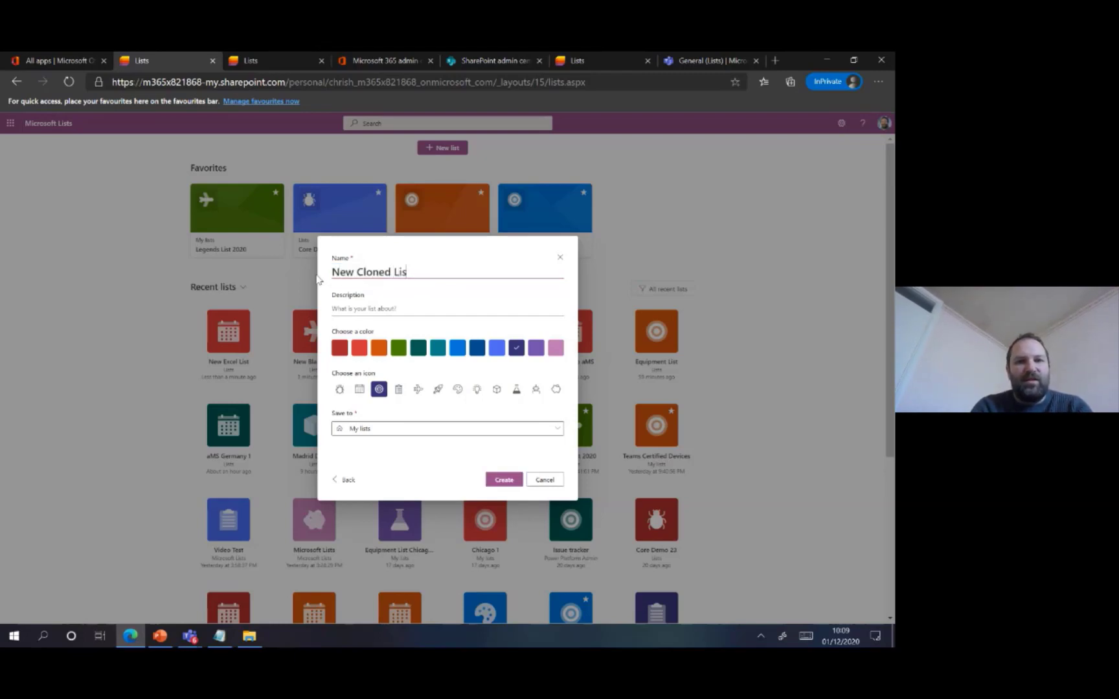
click(398, 348)
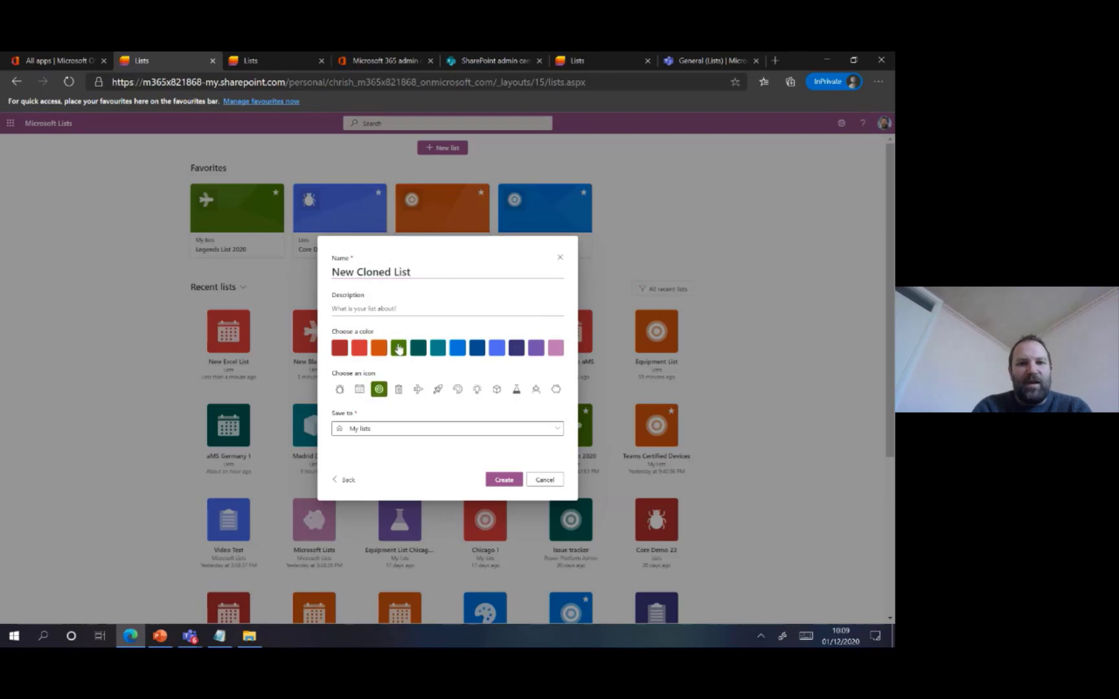
click(440, 391)
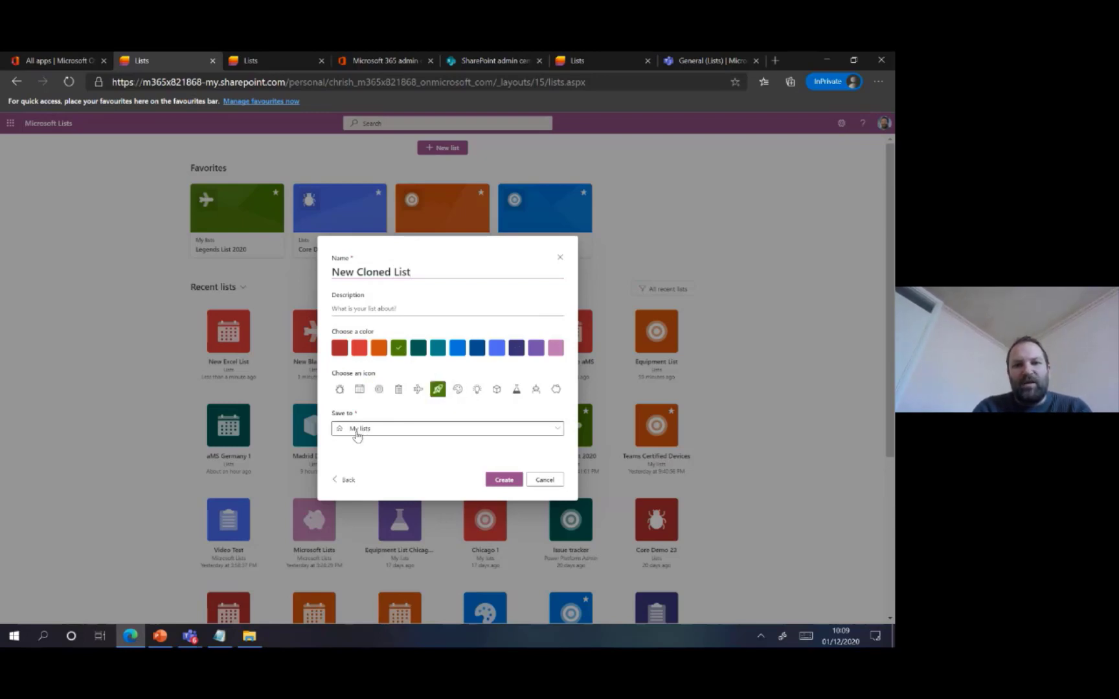
click(498, 482)
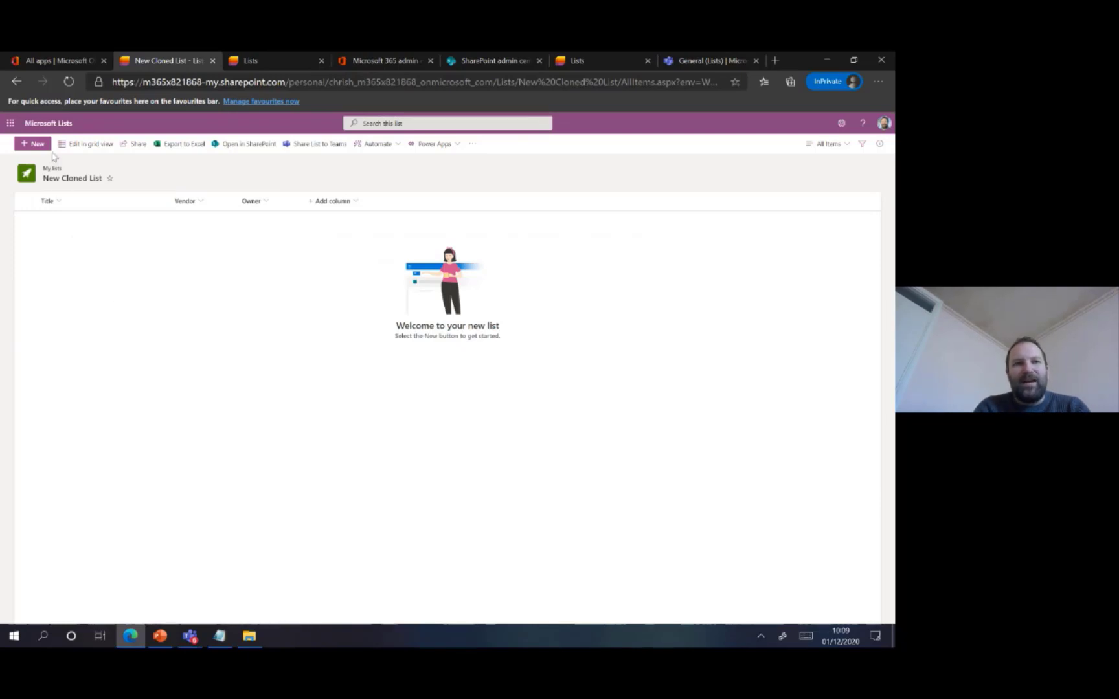
Return to the Lists home page and check the Creating Lists slide in the PowerPoint show before minimising it
click(51, 127)
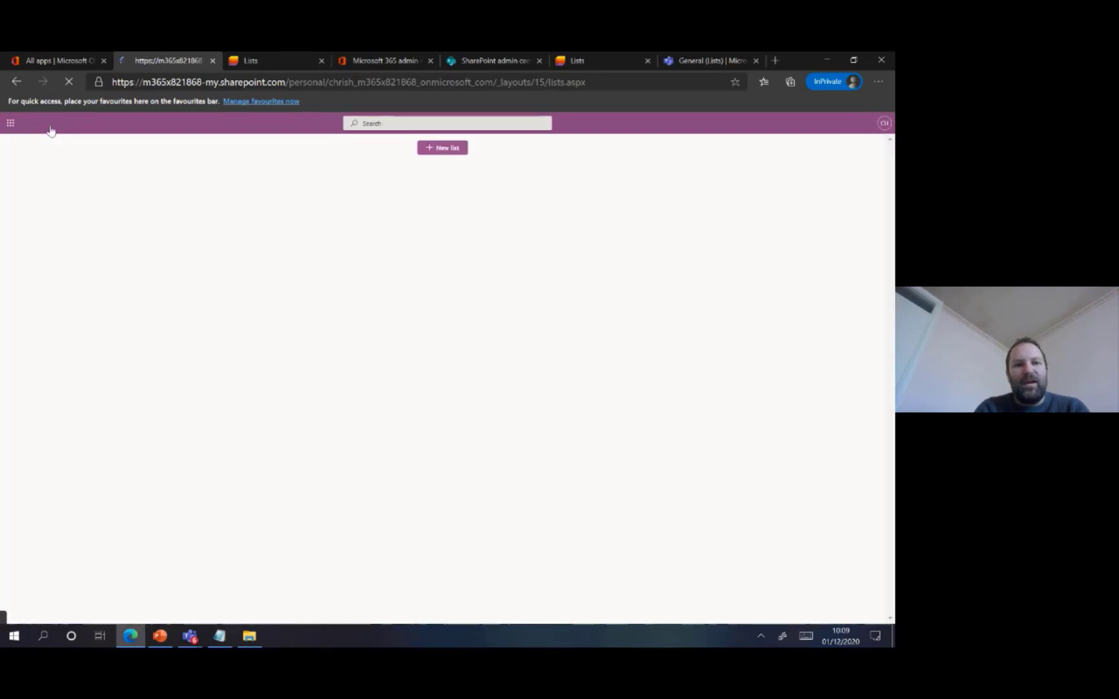
click(157, 637)
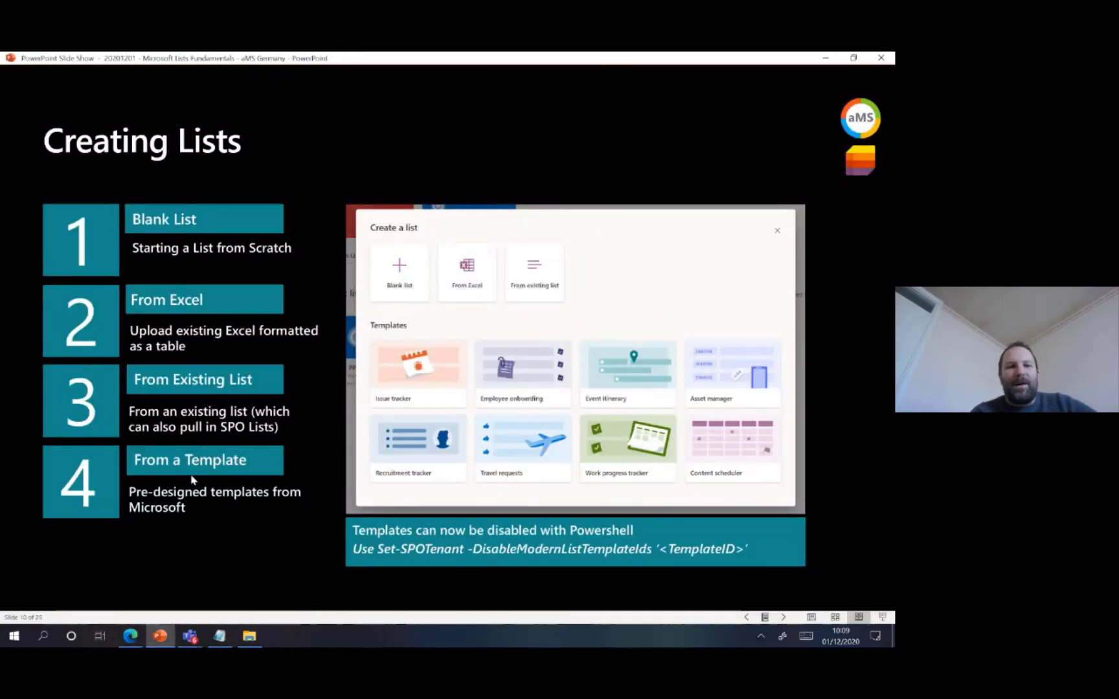
click(825, 60)
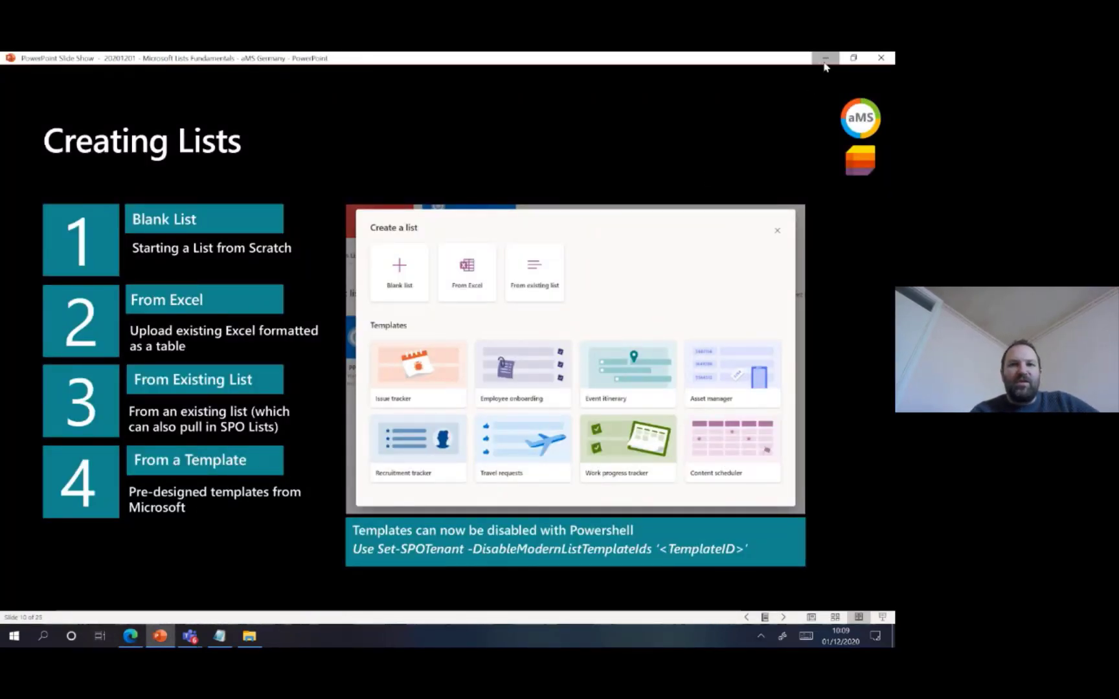
Start a new list from the Issue tracker template after reviewing its sample rows and columns
click(459, 152)
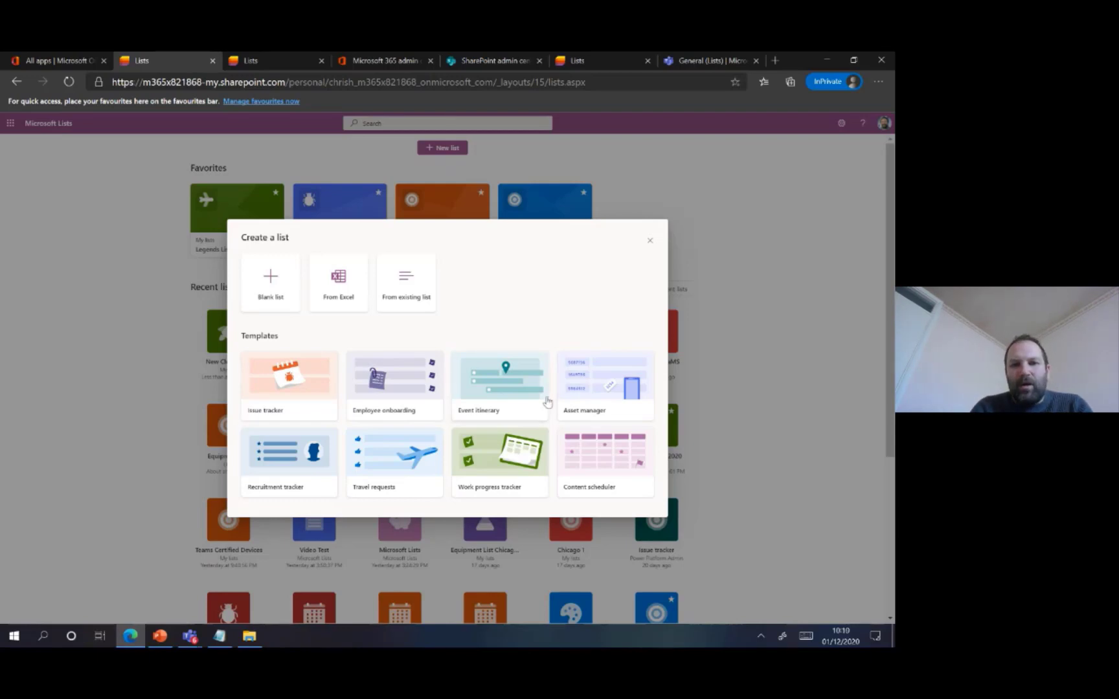
click(275, 384)
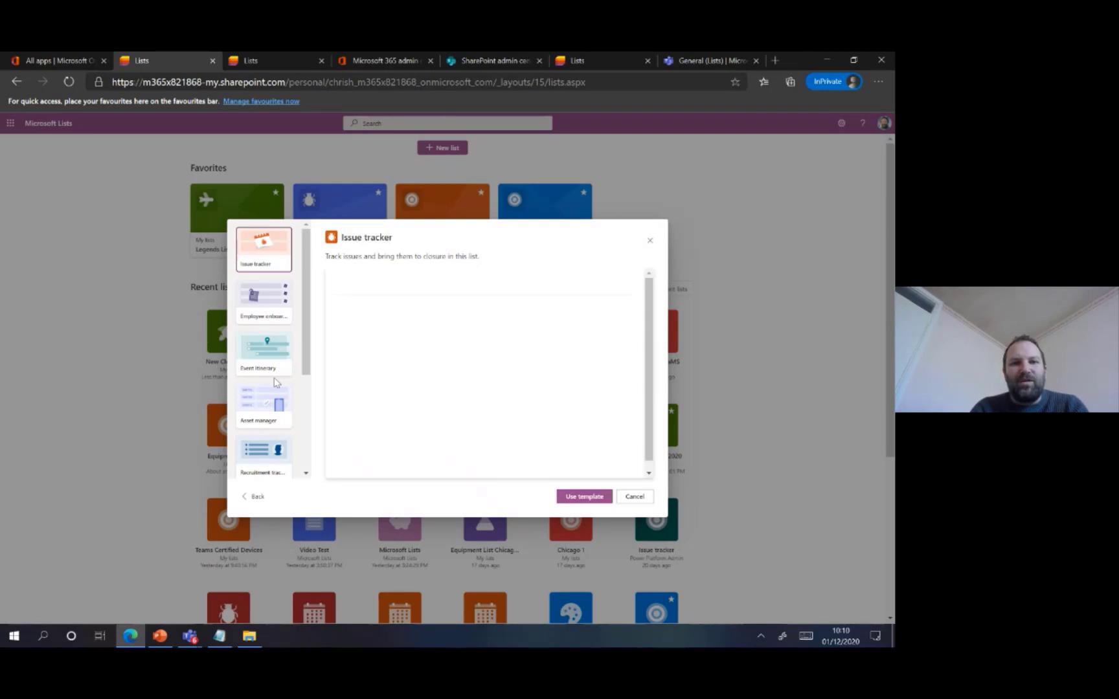
mouse_move(654, 339)
mouse_down()
mouse_move(654, 437)
mouse_move(648, 317)
mouse_up()
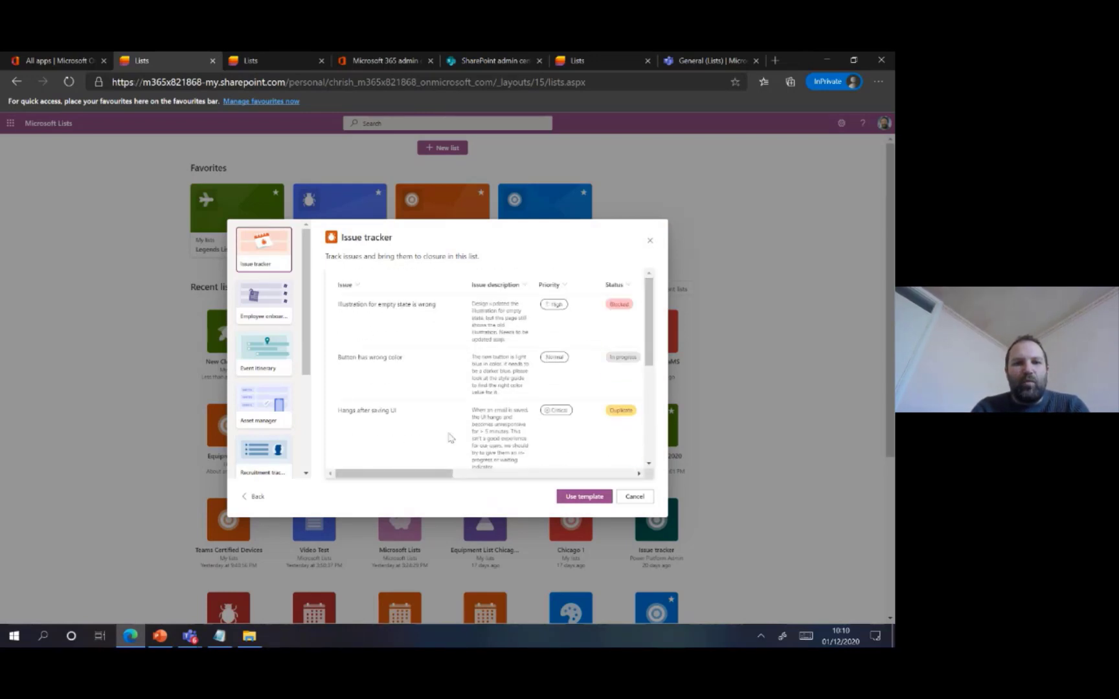
drag(426, 478, 583, 478)
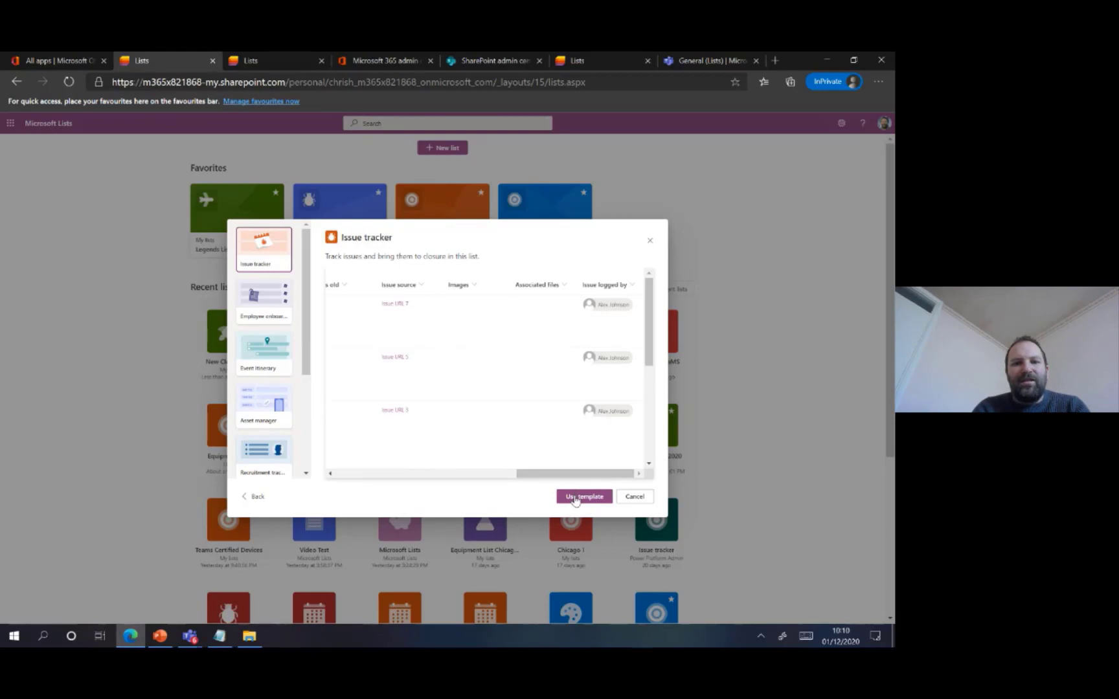
click(575, 497)
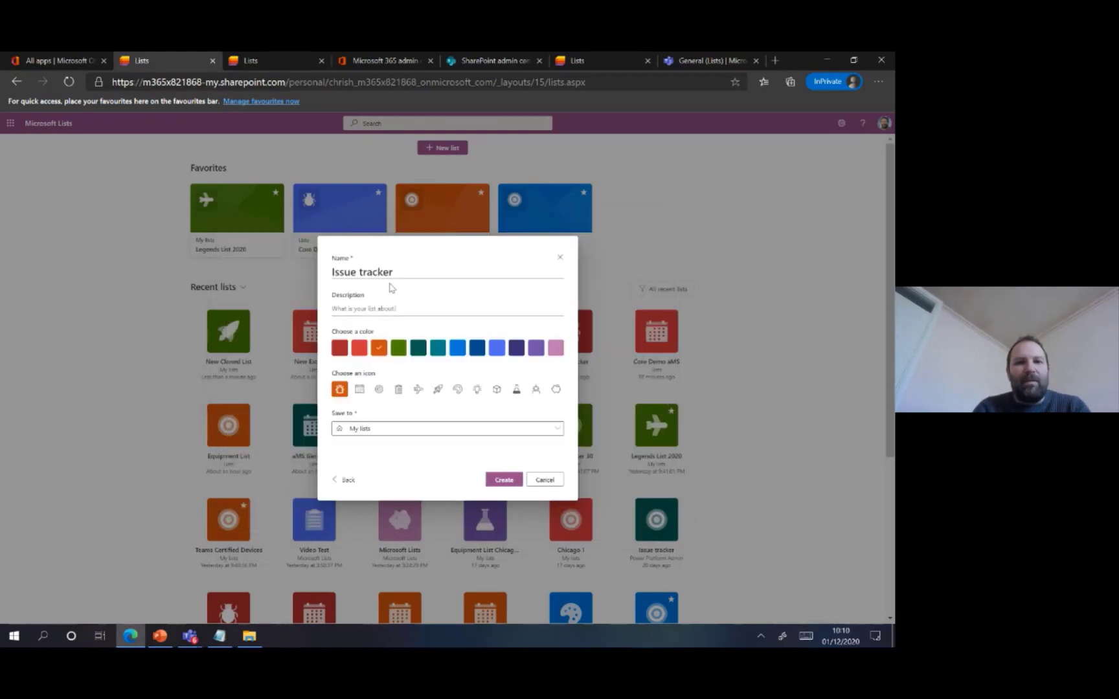
Name the template-based list New Issue Tracker and choose the teal colour with the palette icon
drag(398, 272, 336, 266)
text(N)
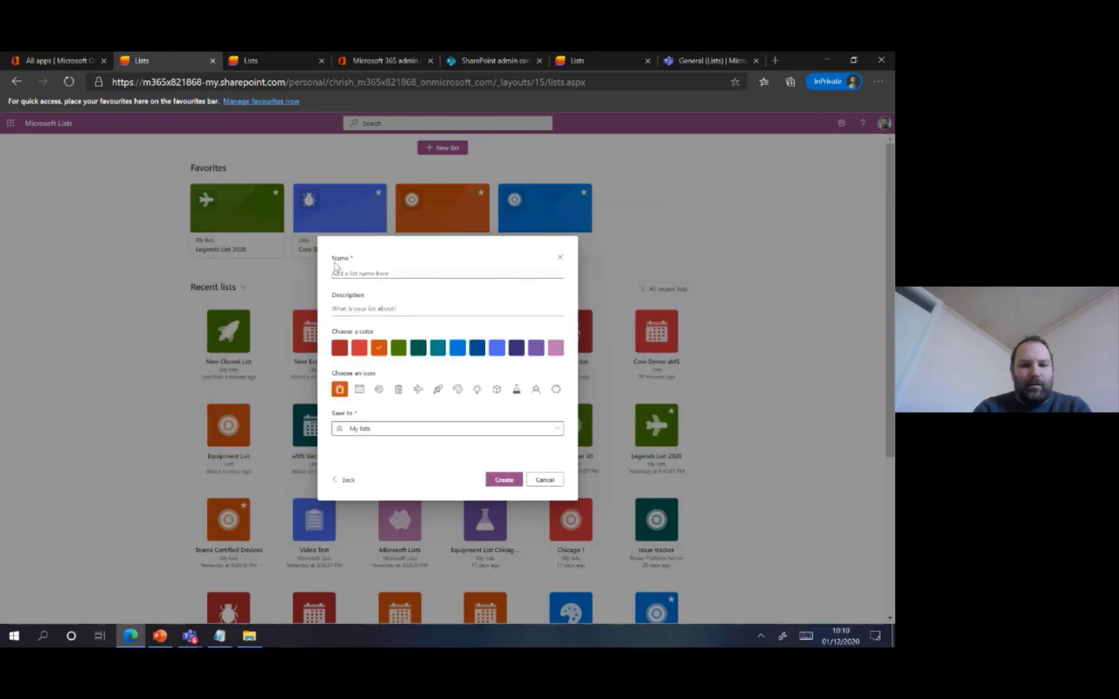
text(ew Issue Tracker)
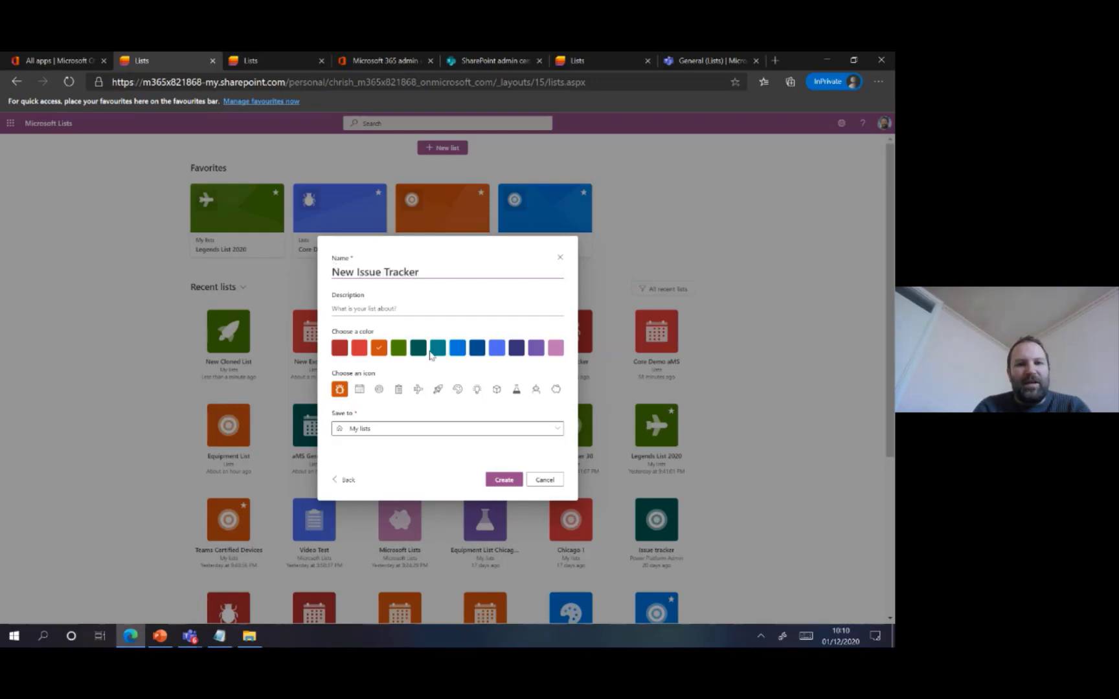
click(435, 354)
click(458, 390)
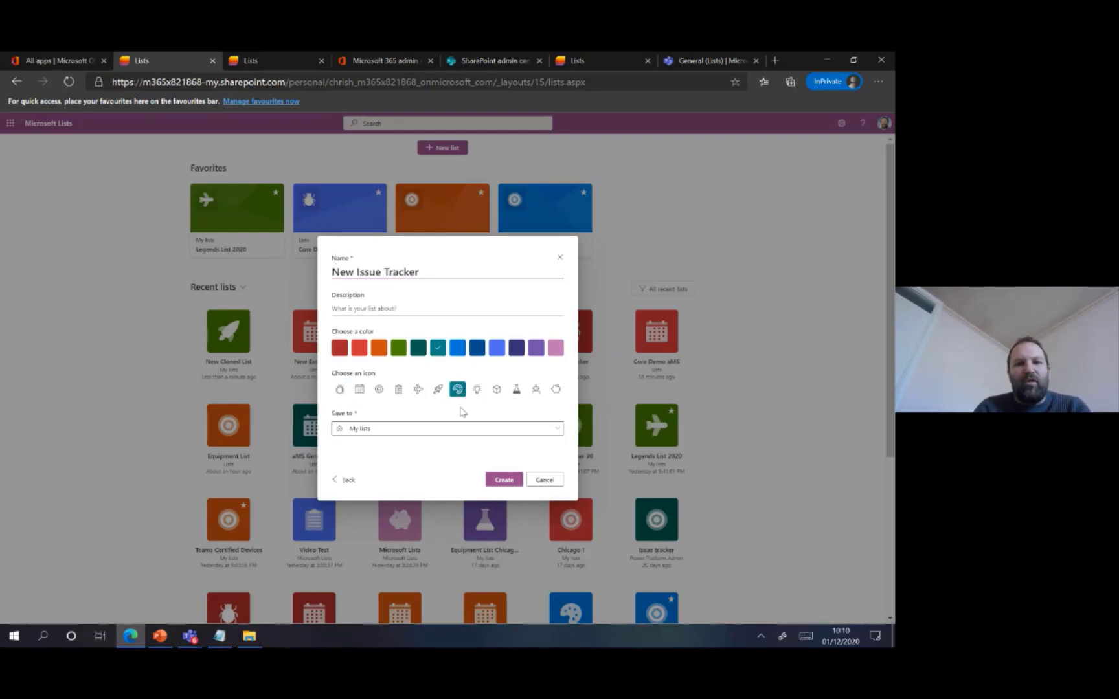
Save the issue tracker list to the Lists site and create it
click(457, 429)
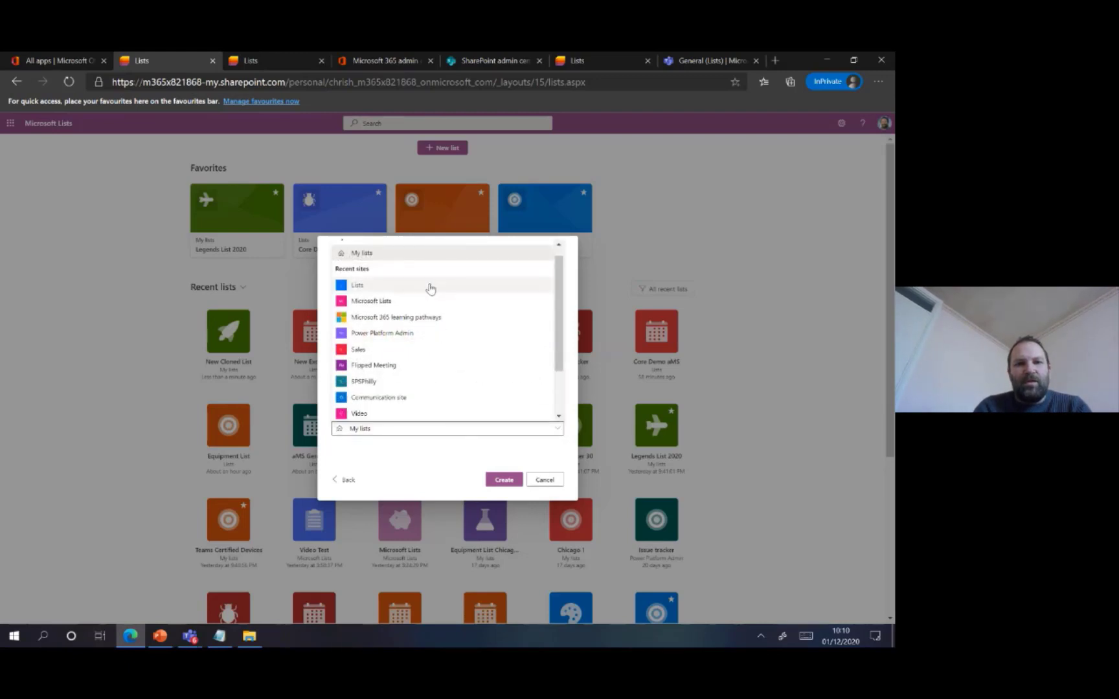
click(431, 286)
click(502, 495)
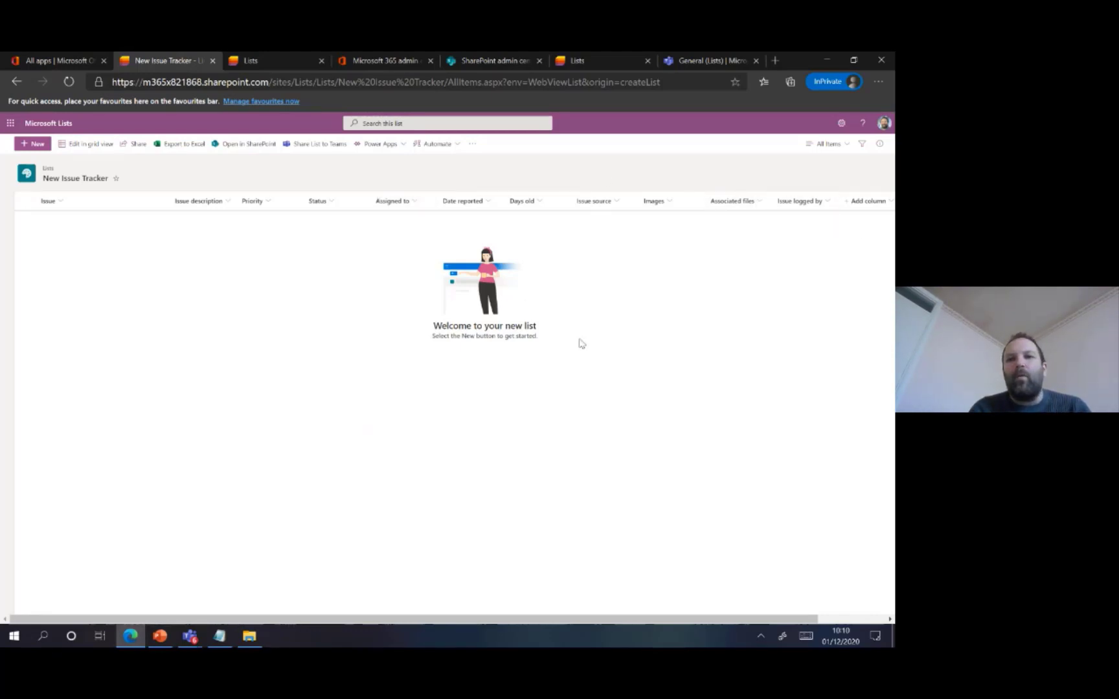
Examine the new item form of New Issue Tracker and close it without adding an item
click(41, 148)
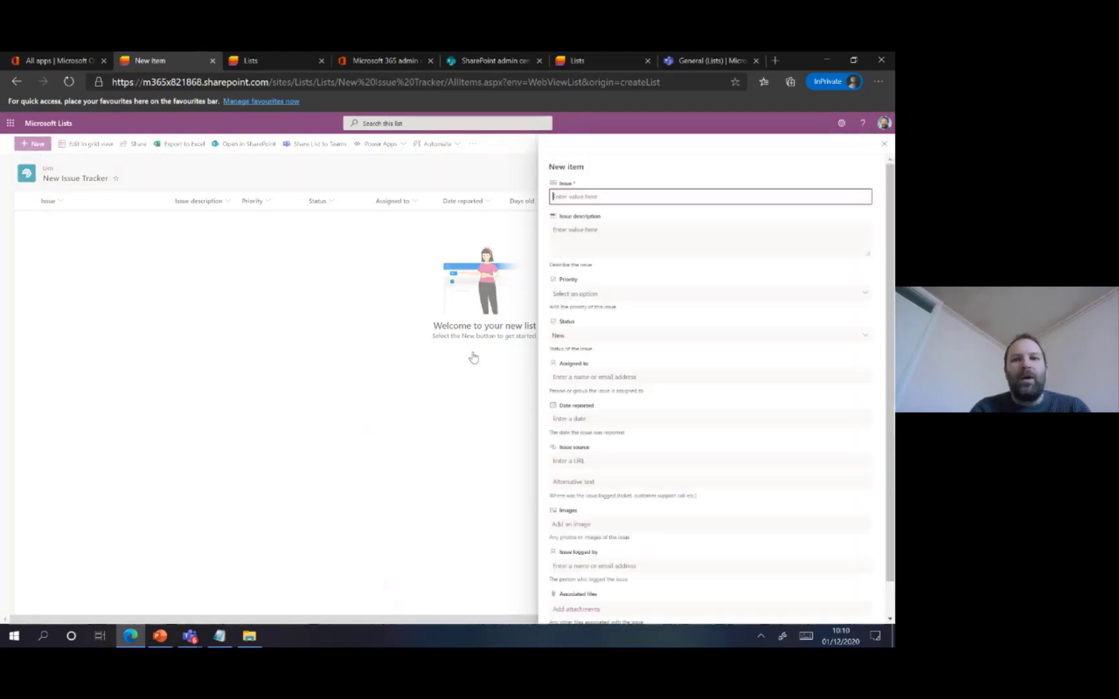
click(884, 145)
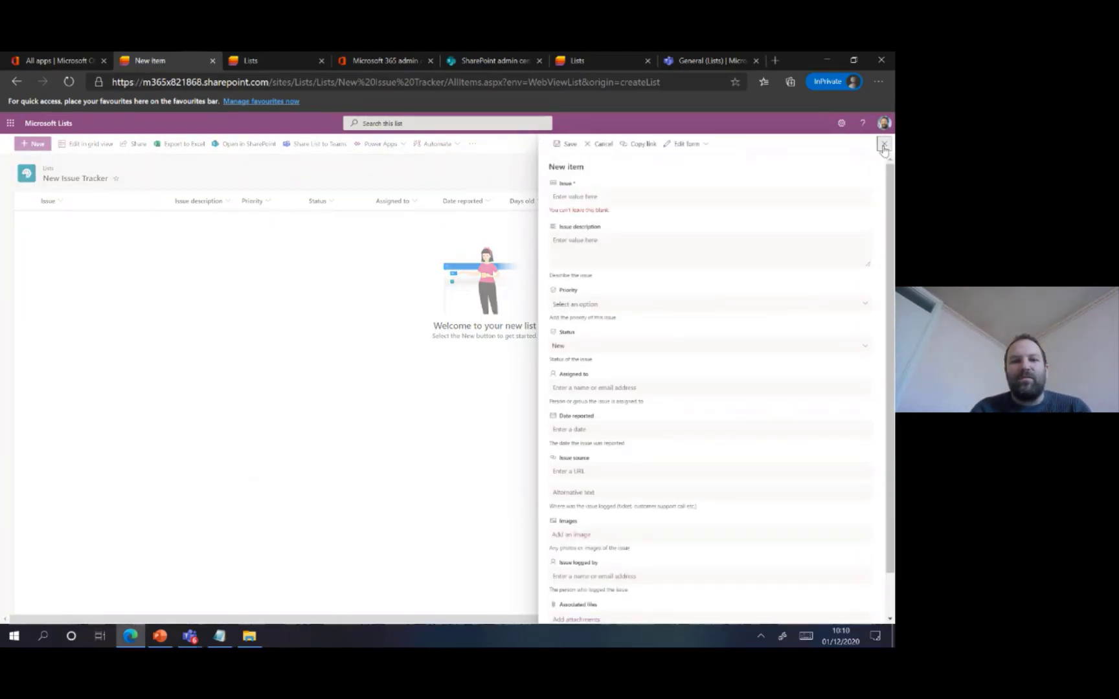
Switch to the PowerPoint slide show and advance to the Favouriting Lists slide
click(167, 638)
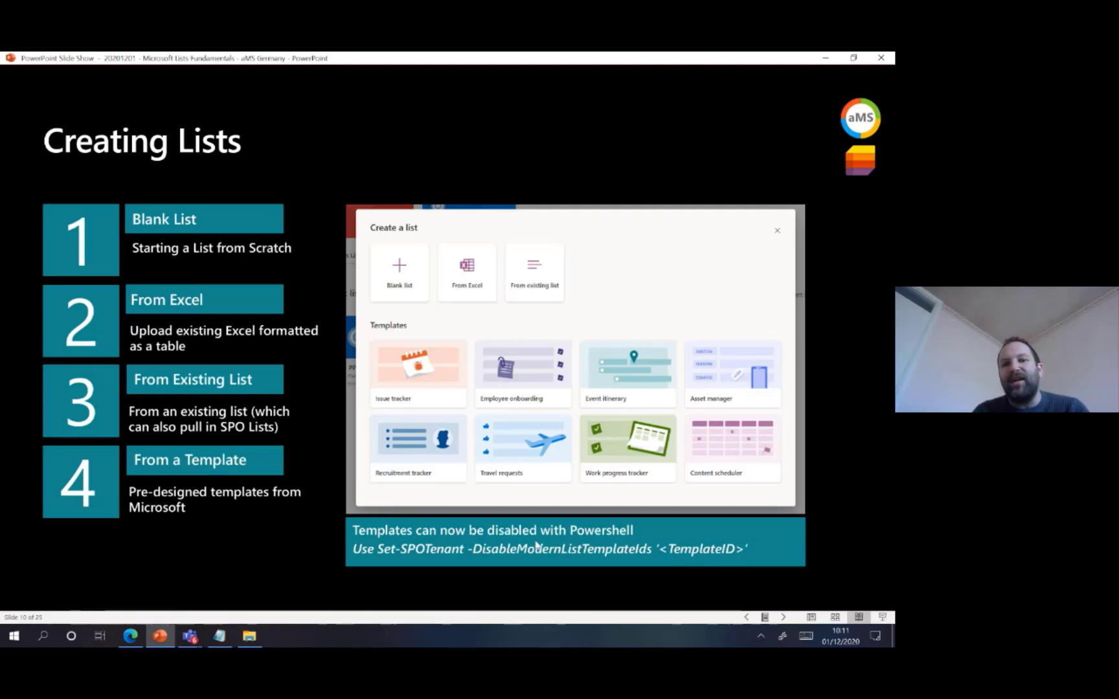
key(Right)
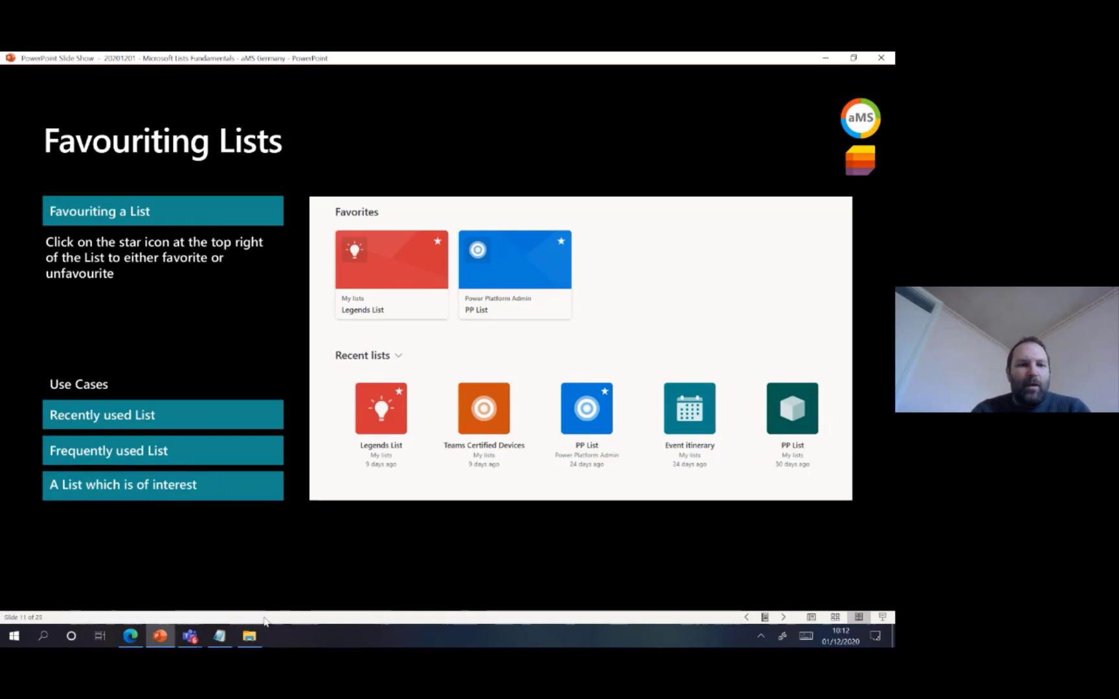
Switch to Edge, close the duplicate Lists tab, and remove New Issue Tracker from the favourites on the Lists home page
click(137, 641)
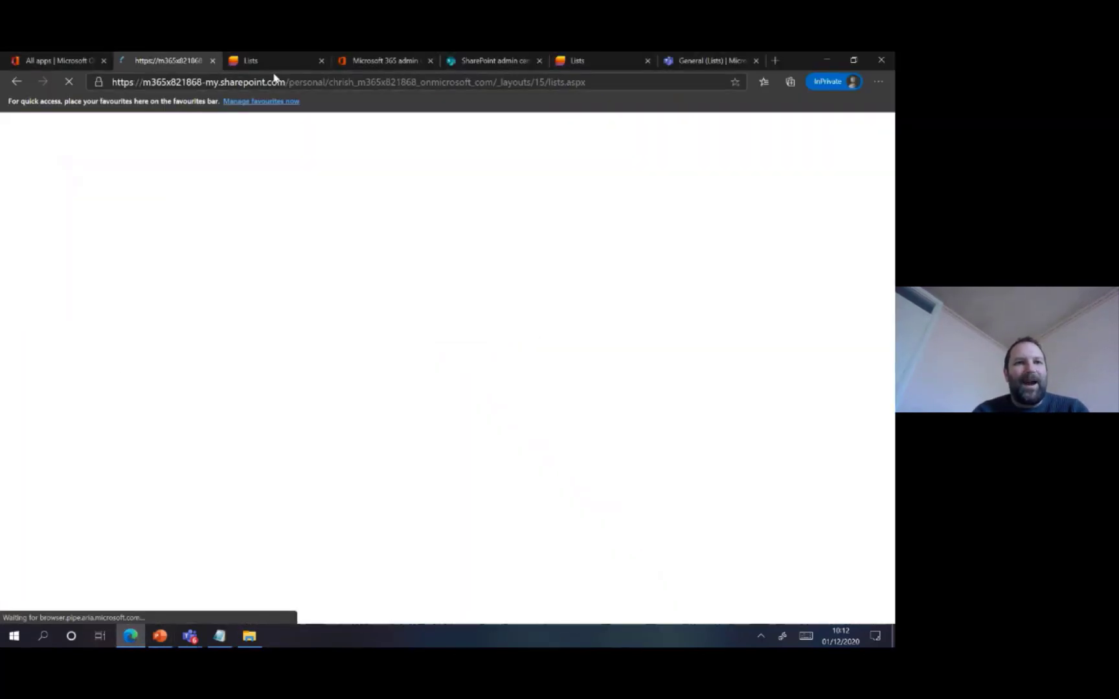
click(320, 62)
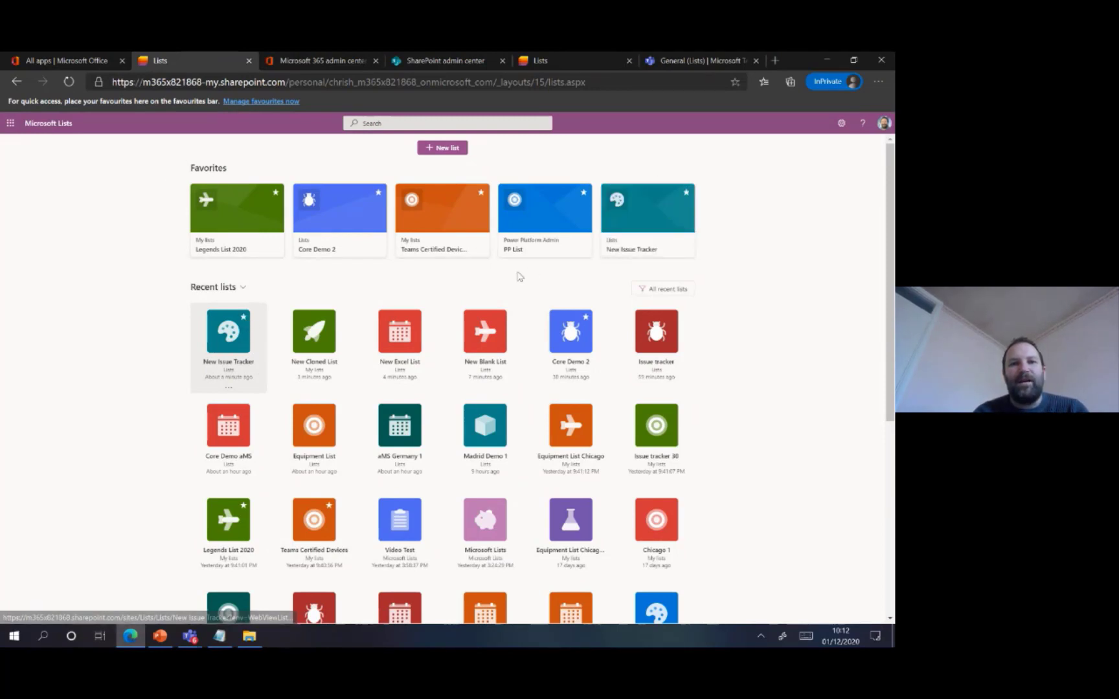
click(687, 193)
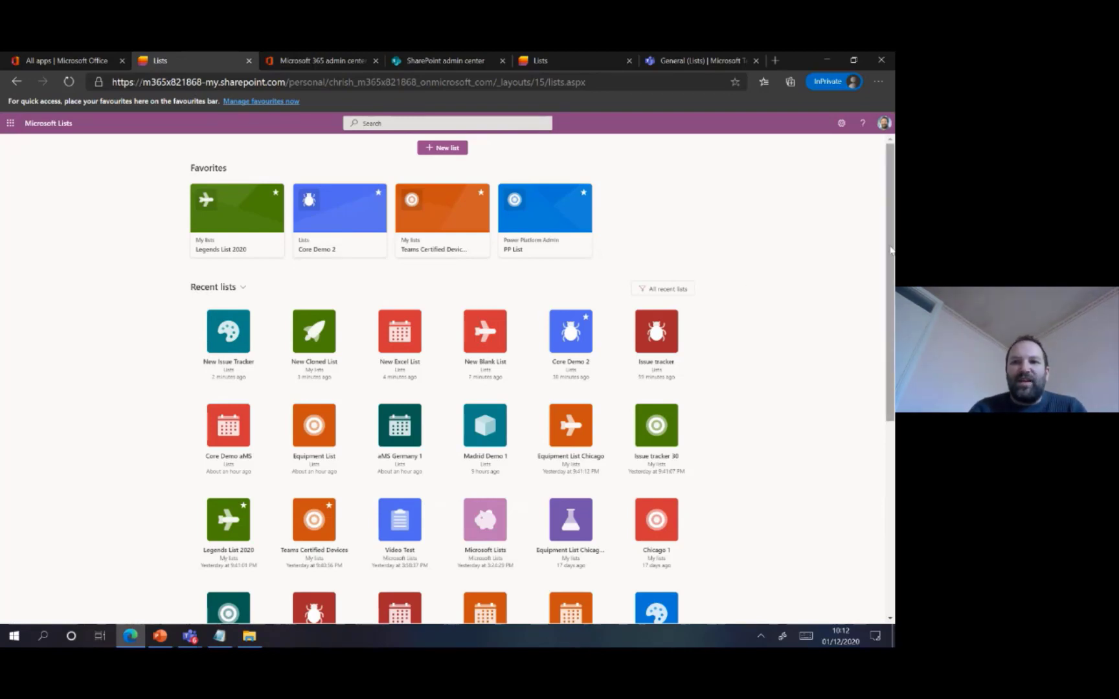
scroll(892, 251, down, 2)
scroll(892, 364, down, 4)
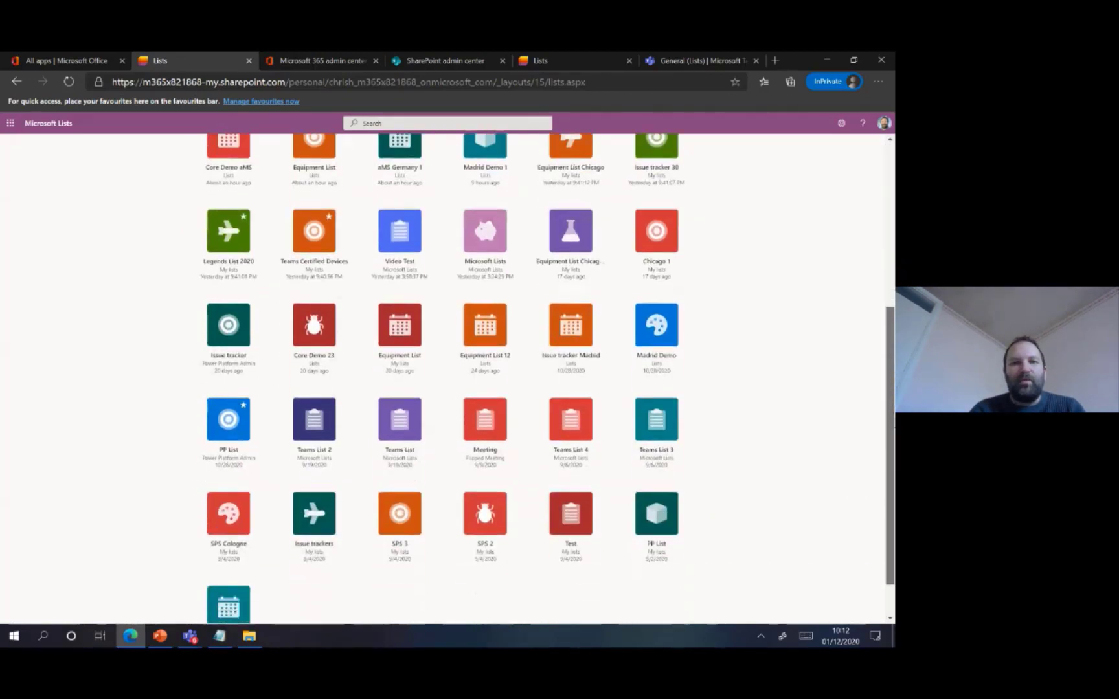
scroll(893, 365, up, 2)
scroll(892, 364, up, 4)
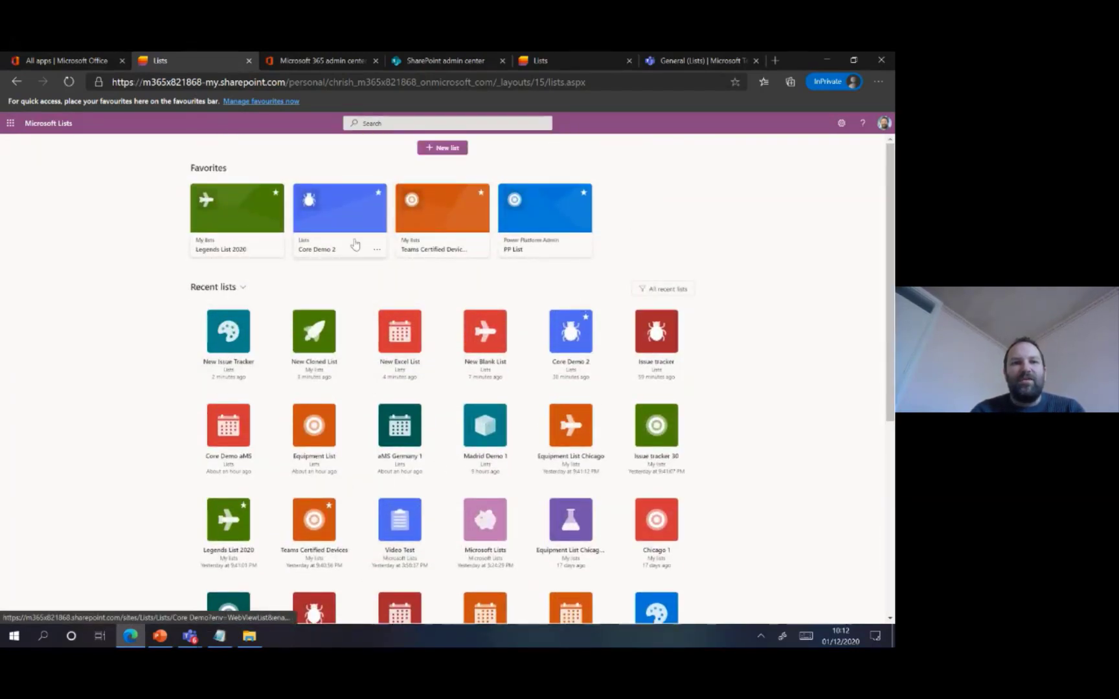
Switch to the PowerPoint slide show and advance to the Sharing Lists and List Items slide
click(167, 638)
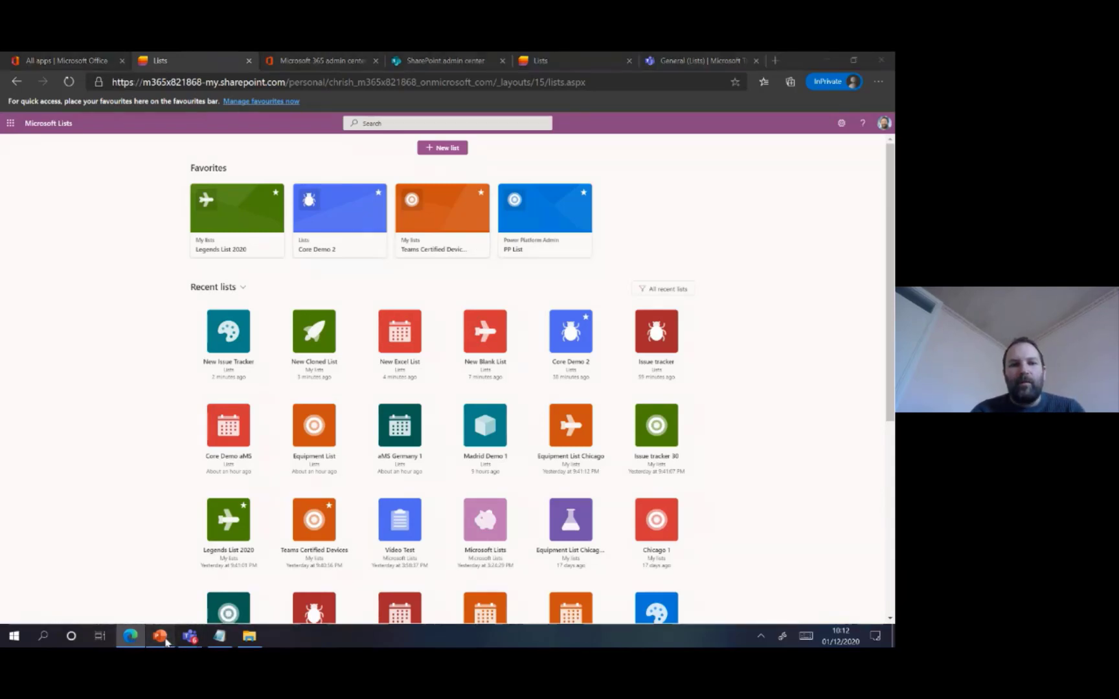
click(177, 549)
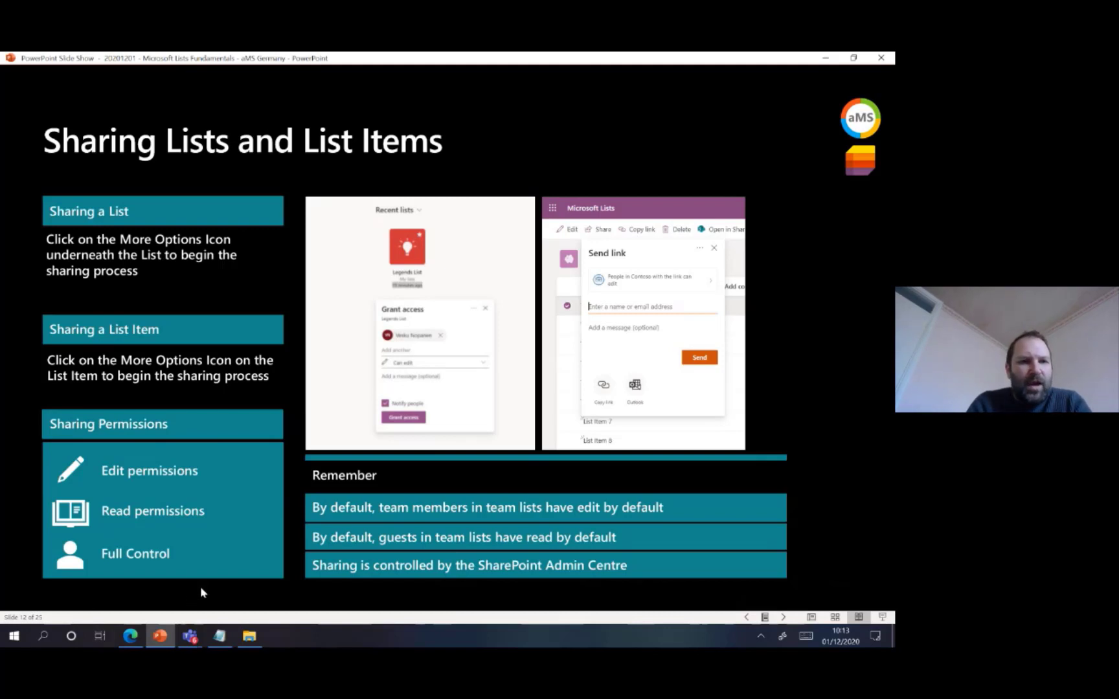
Switch to Edge, start sharing the favourite list Core Demo 2, and add the contact outside the organisation as recipient
click(141, 641)
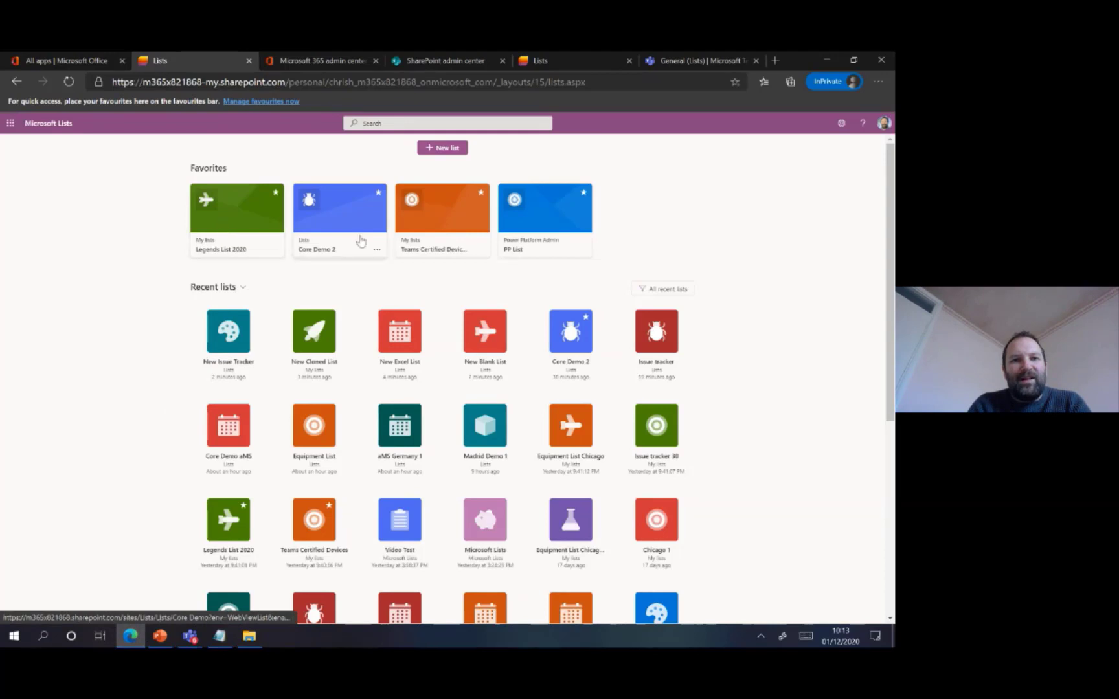
click(384, 259)
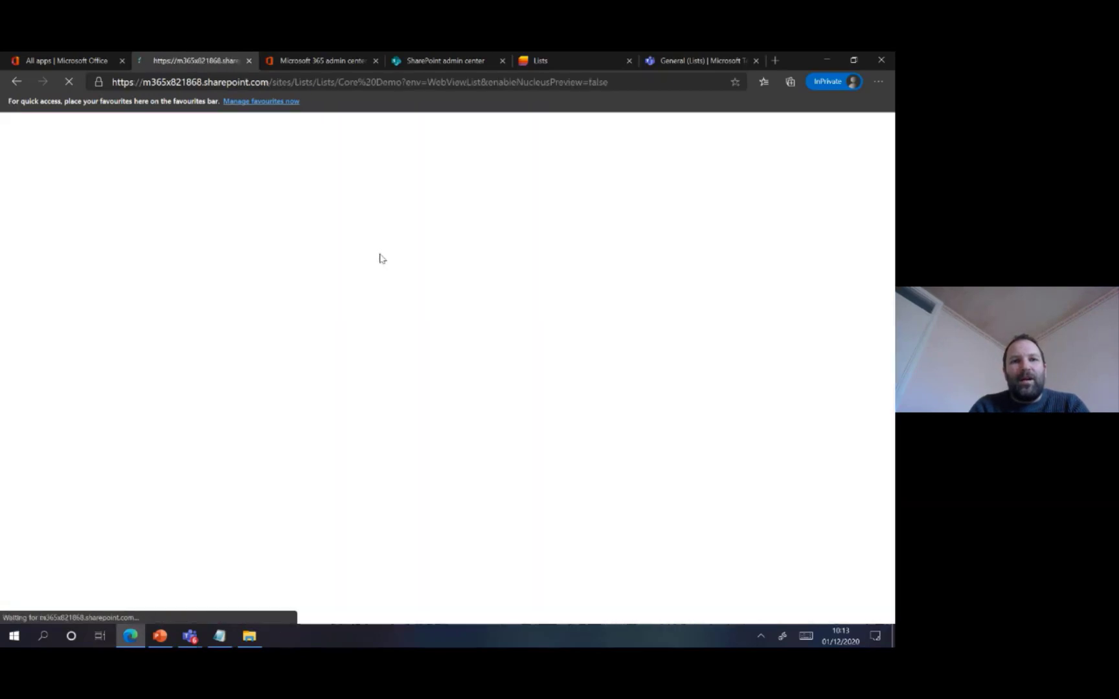
click(17, 83)
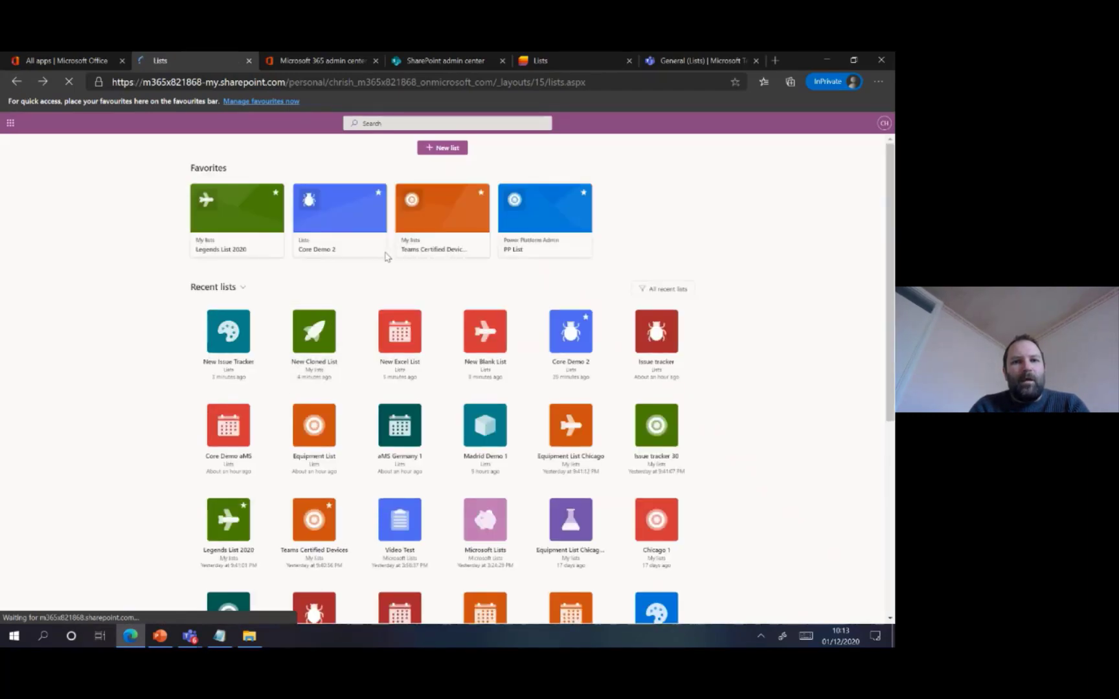
click(378, 252)
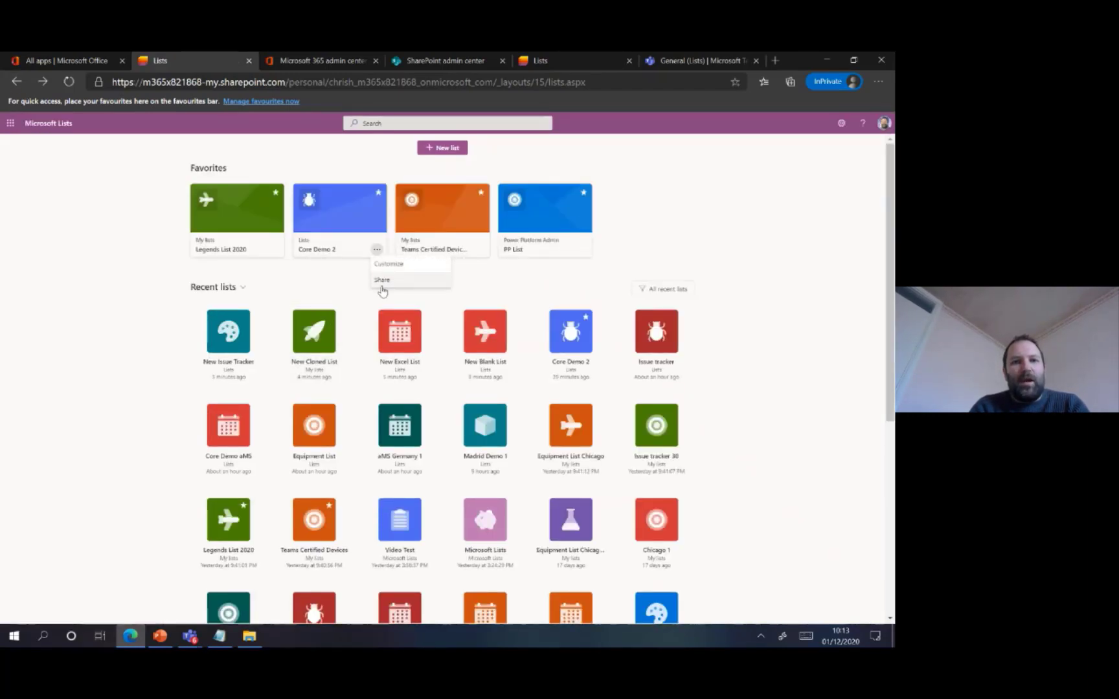
click(383, 281)
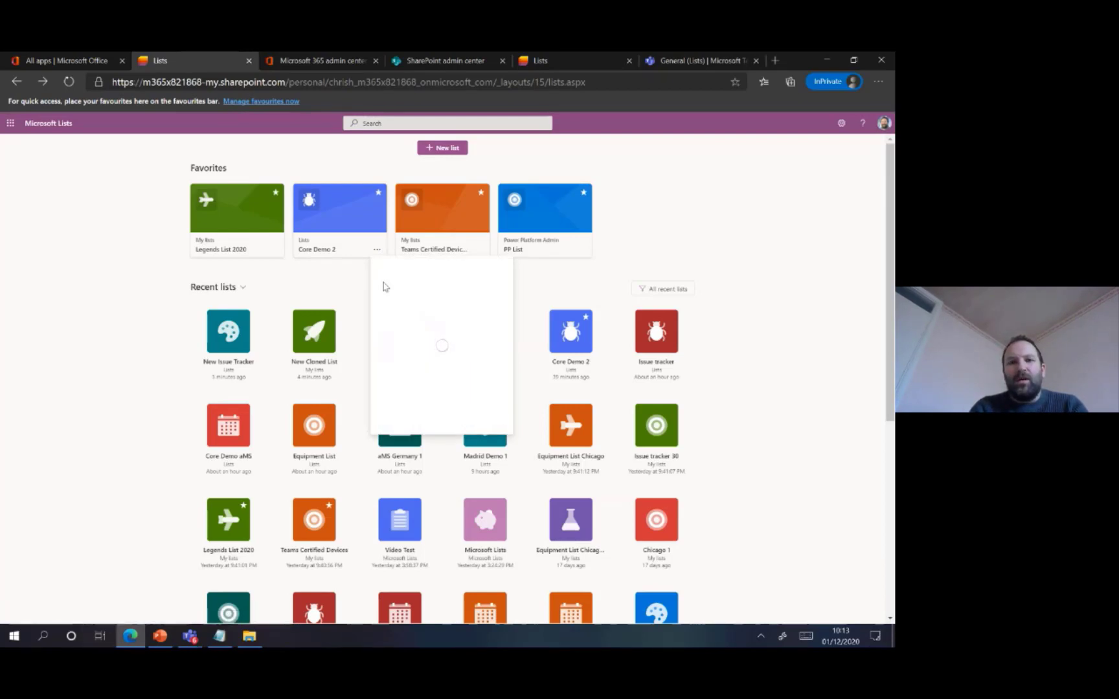
text(vesku)
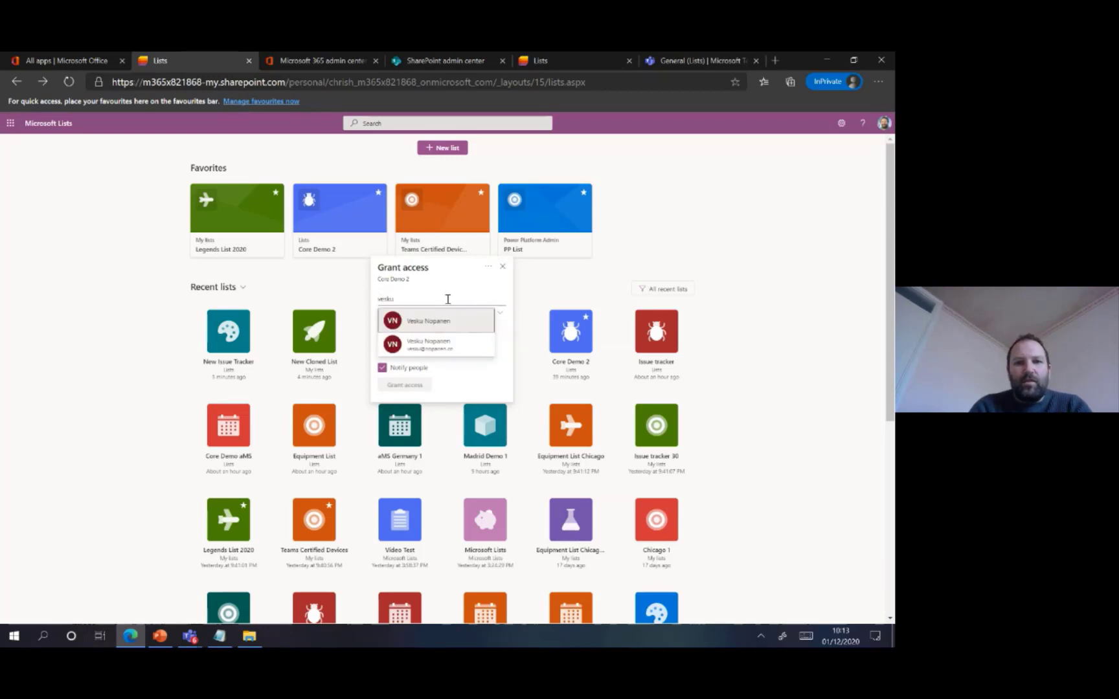
click(422, 353)
Set the recipient's permission to Can view and grant access to Core Demo 2 with notification, closing the sharing dialog
click(446, 349)
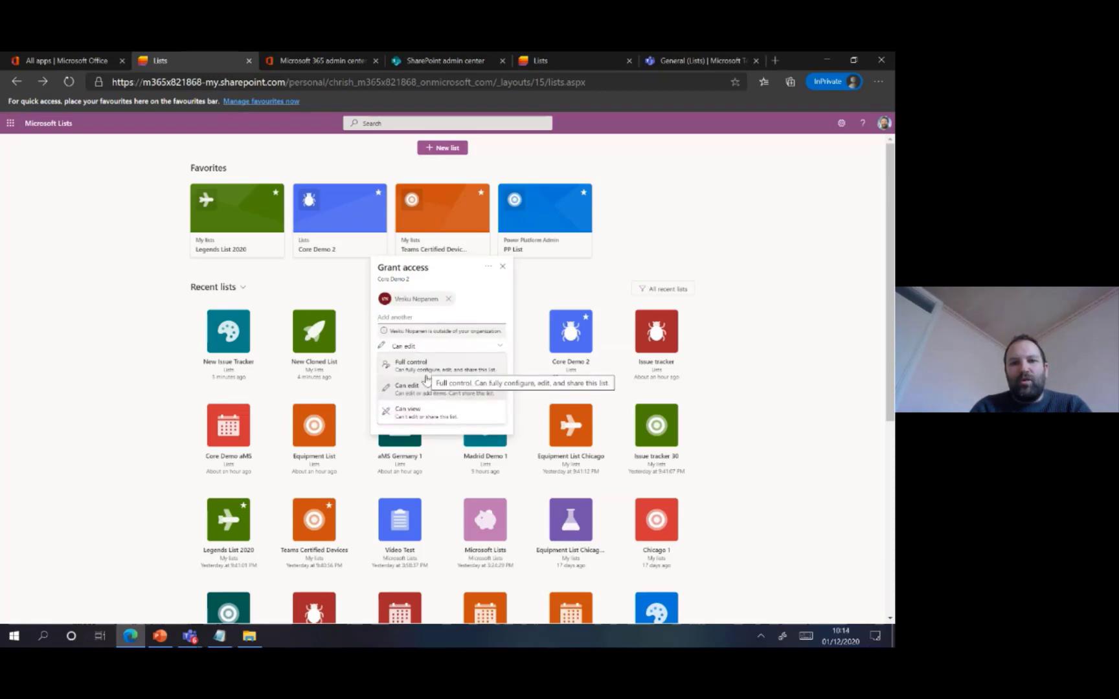
click(490, 312)
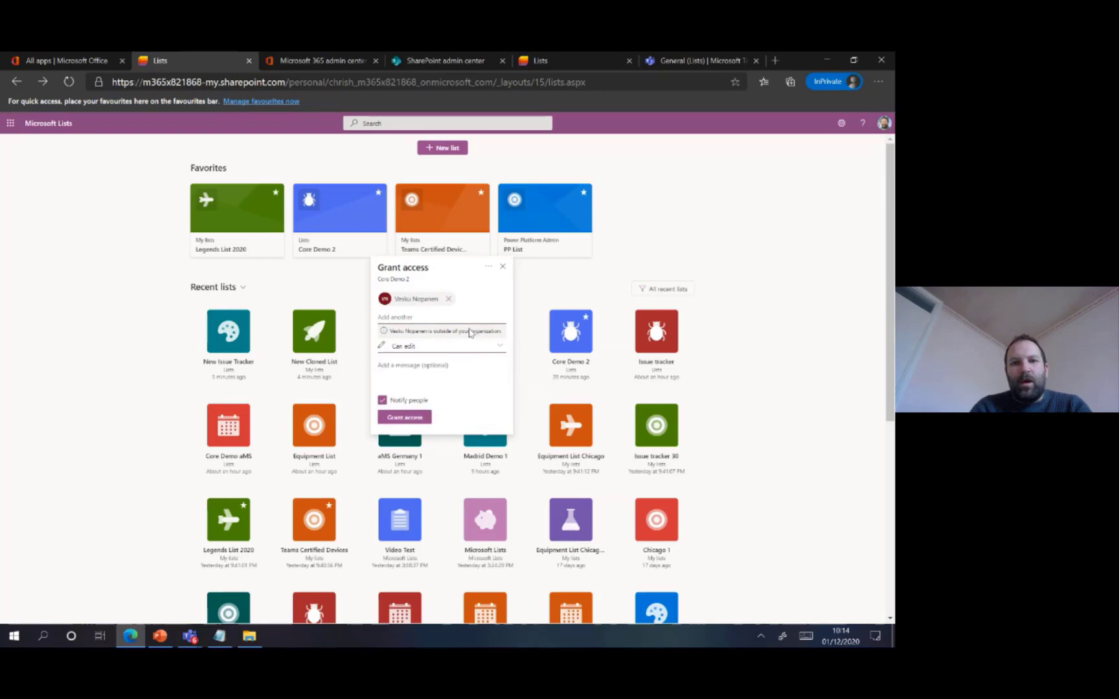
click(438, 352)
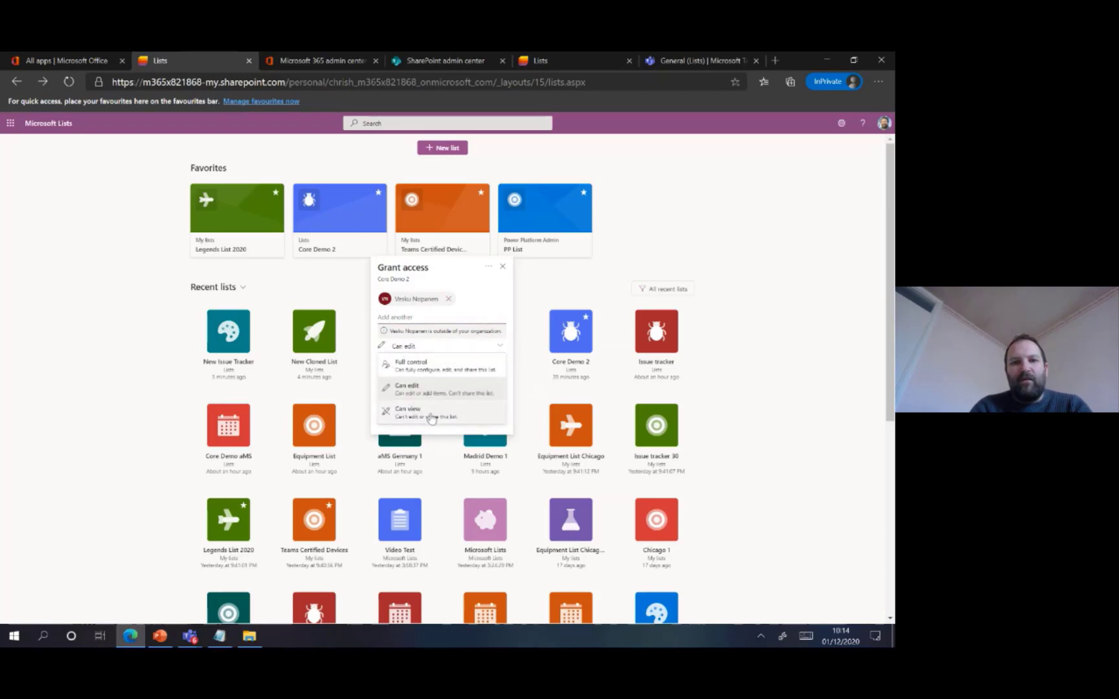
click(427, 413)
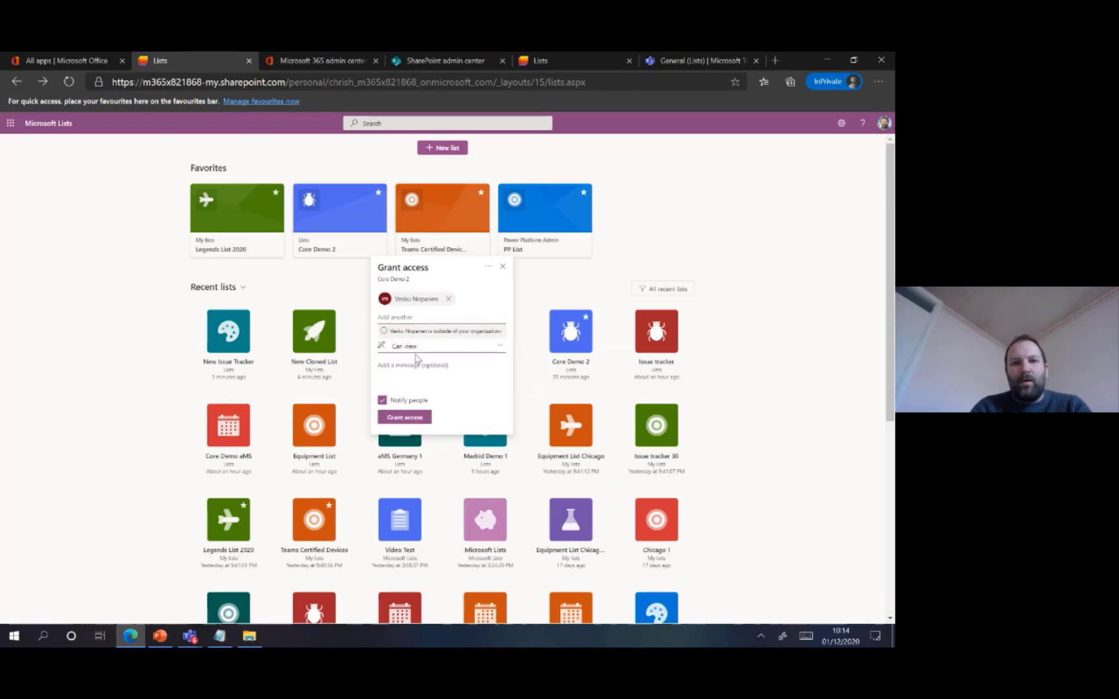
click(404, 420)
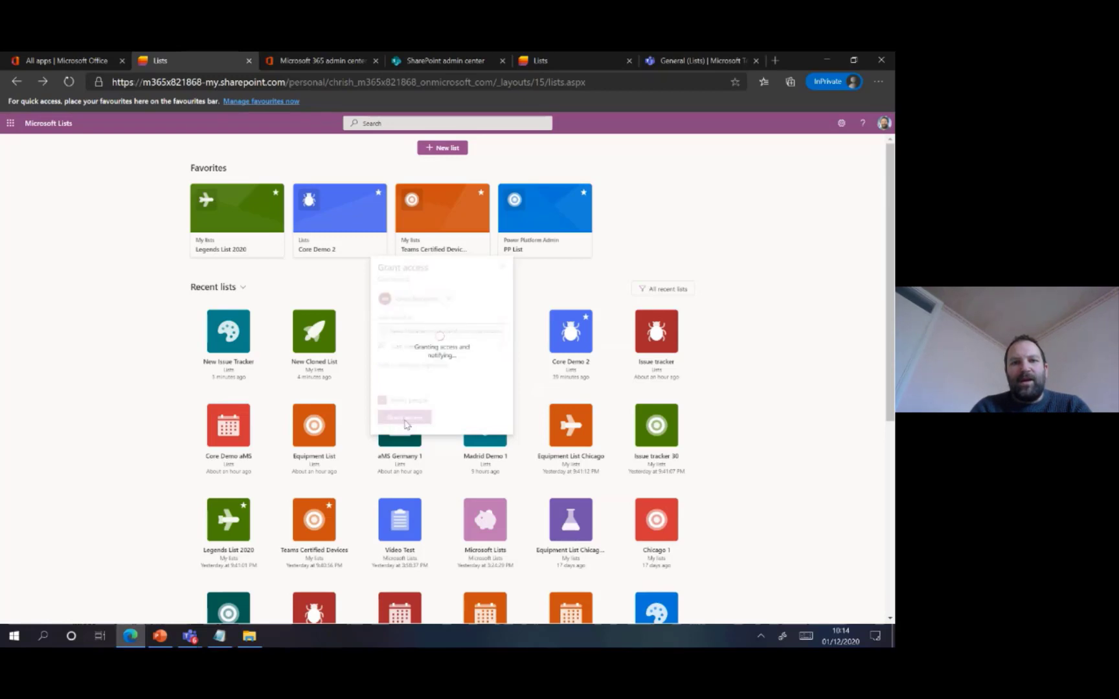
click(502, 266)
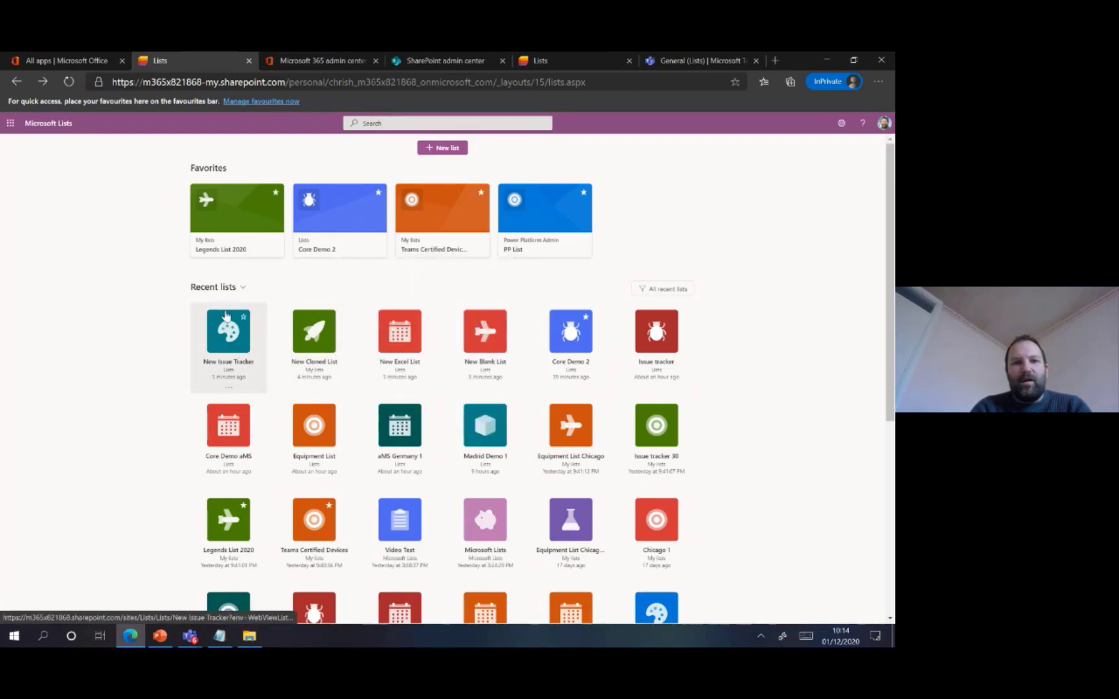
Manage access to Core Demo 2 and stop sharing it with the non-external contact who has individual Can edit permission
click(230, 388)
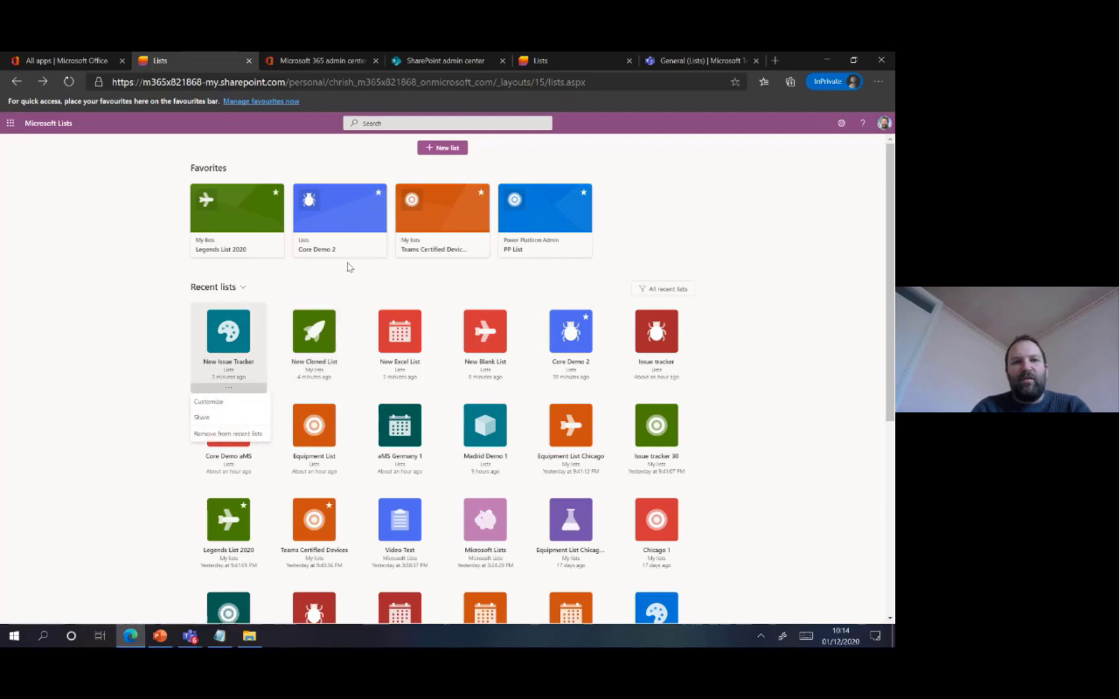
click(374, 252)
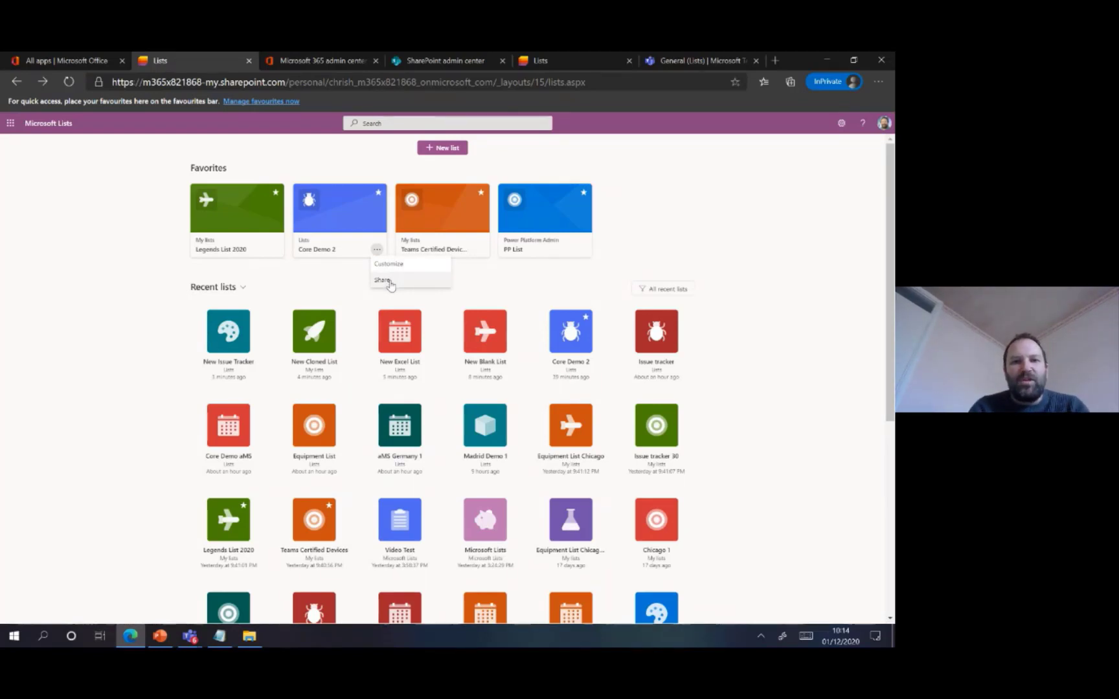
click(390, 281)
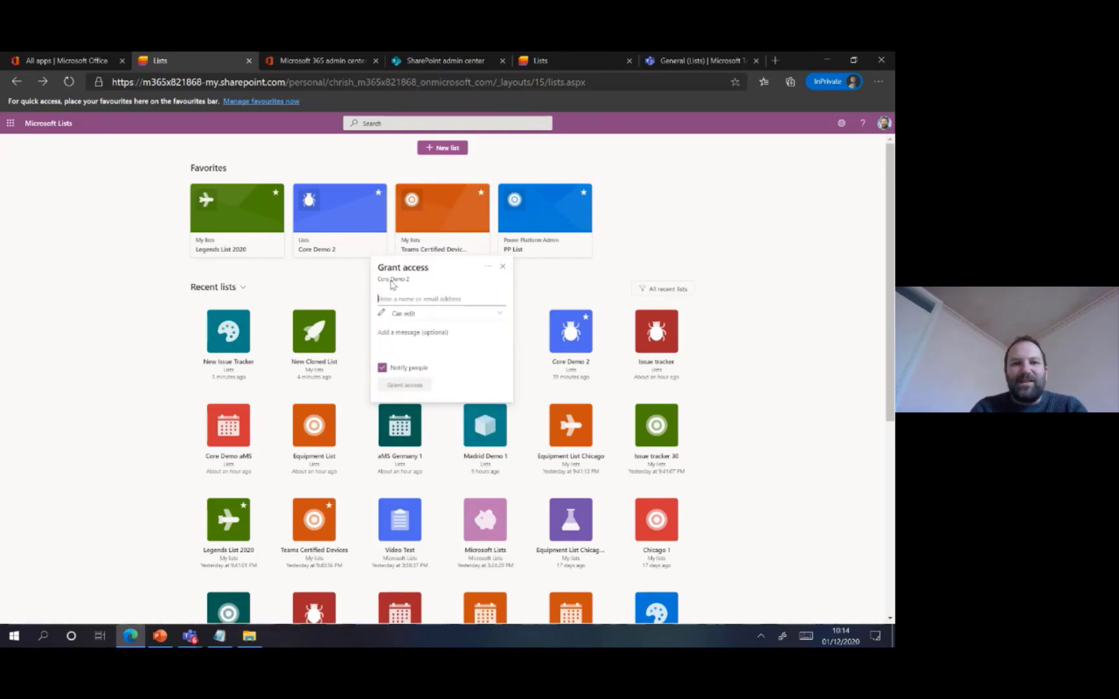
click(489, 270)
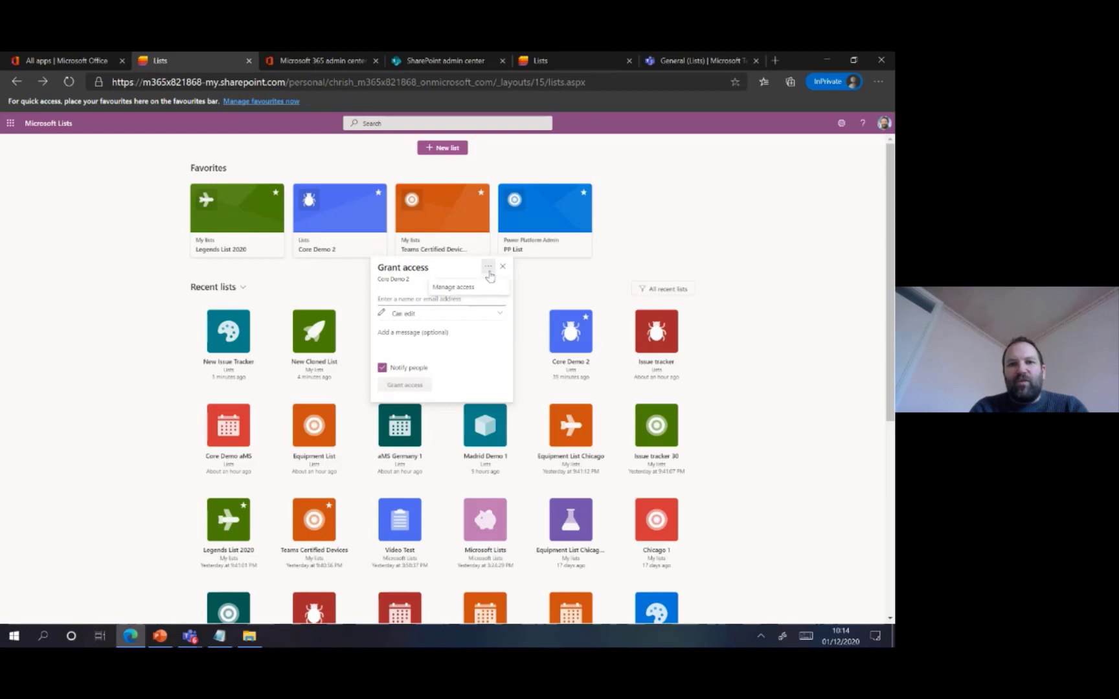
click(475, 287)
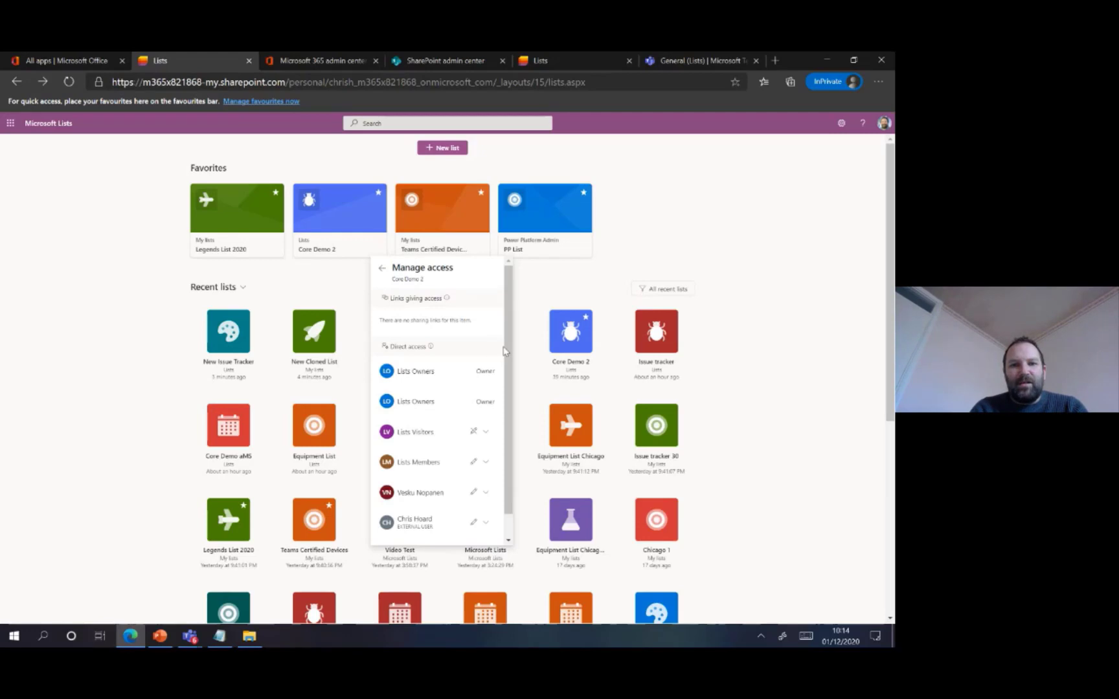
scroll(511, 421, down, 1)
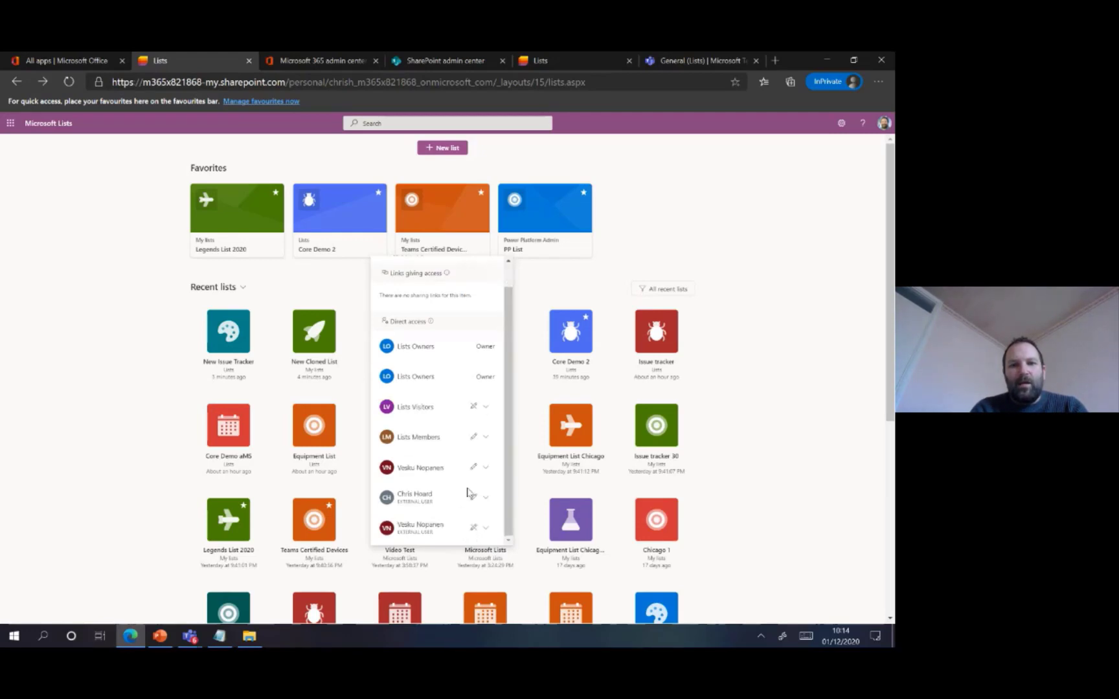
click(484, 468)
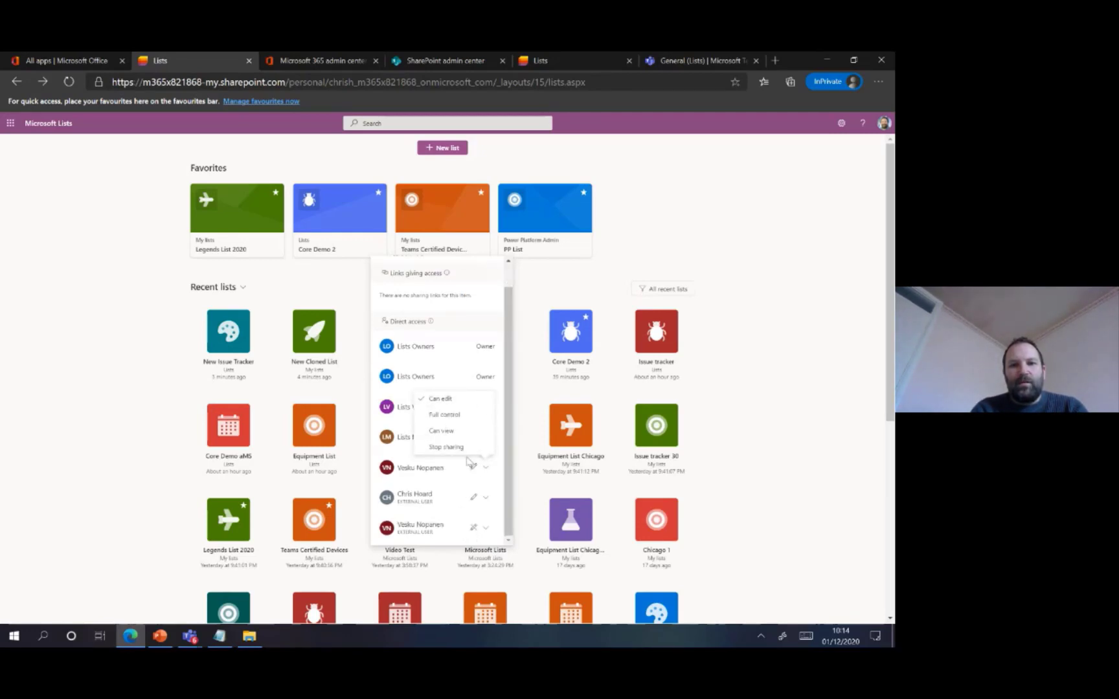
click(464, 448)
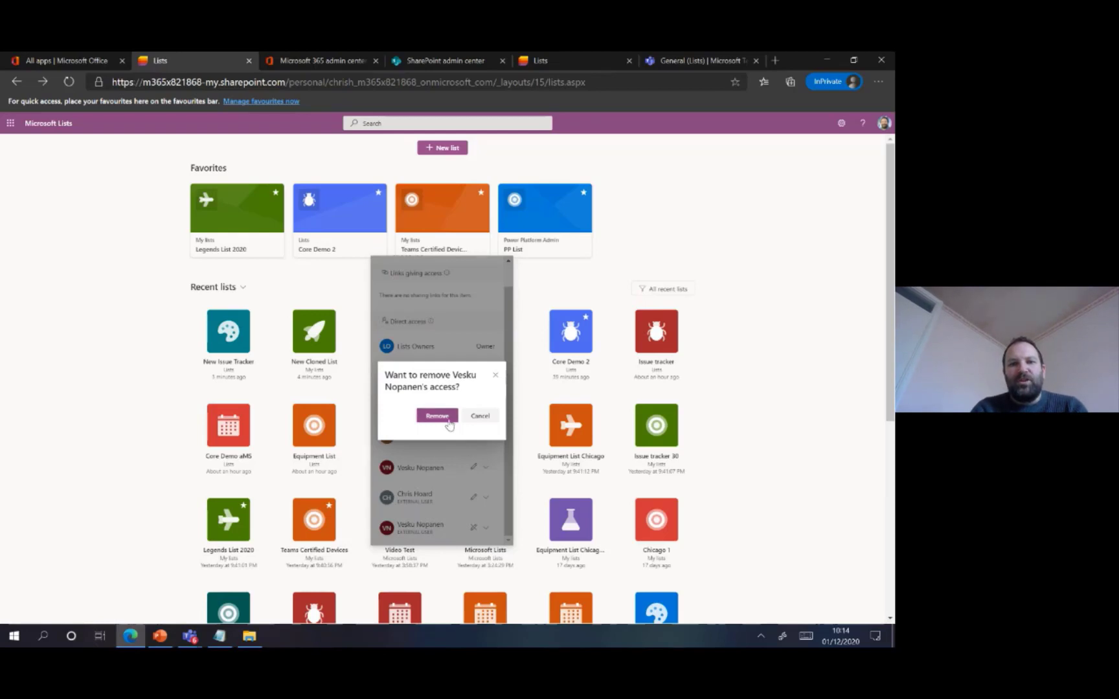
click(437, 417)
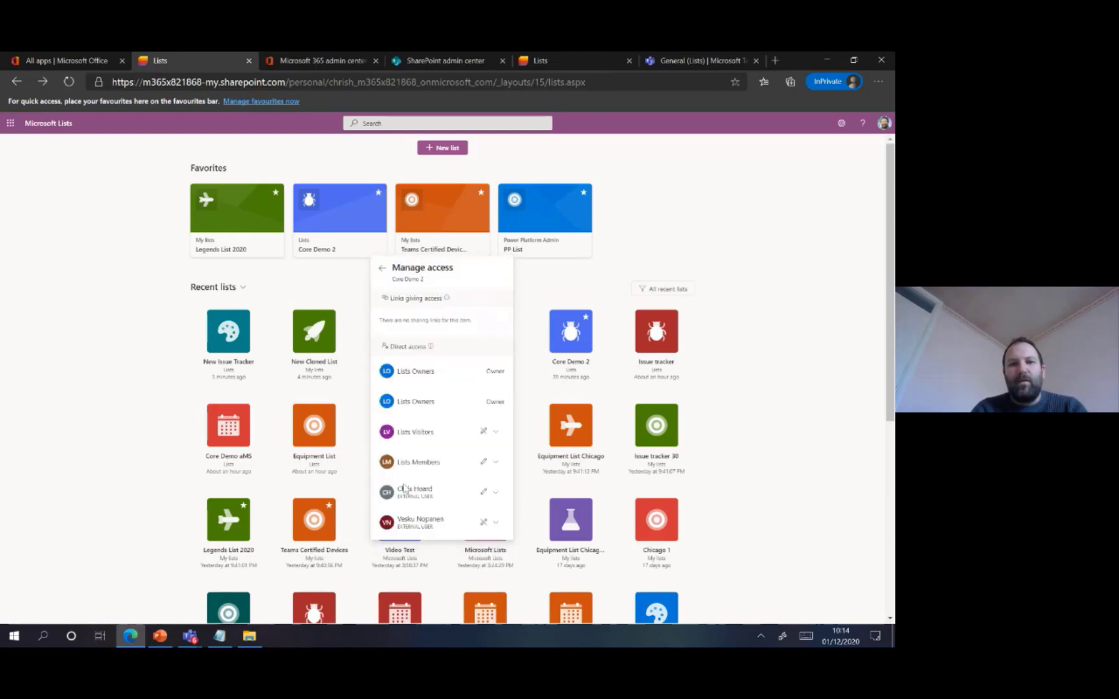
click(677, 224)
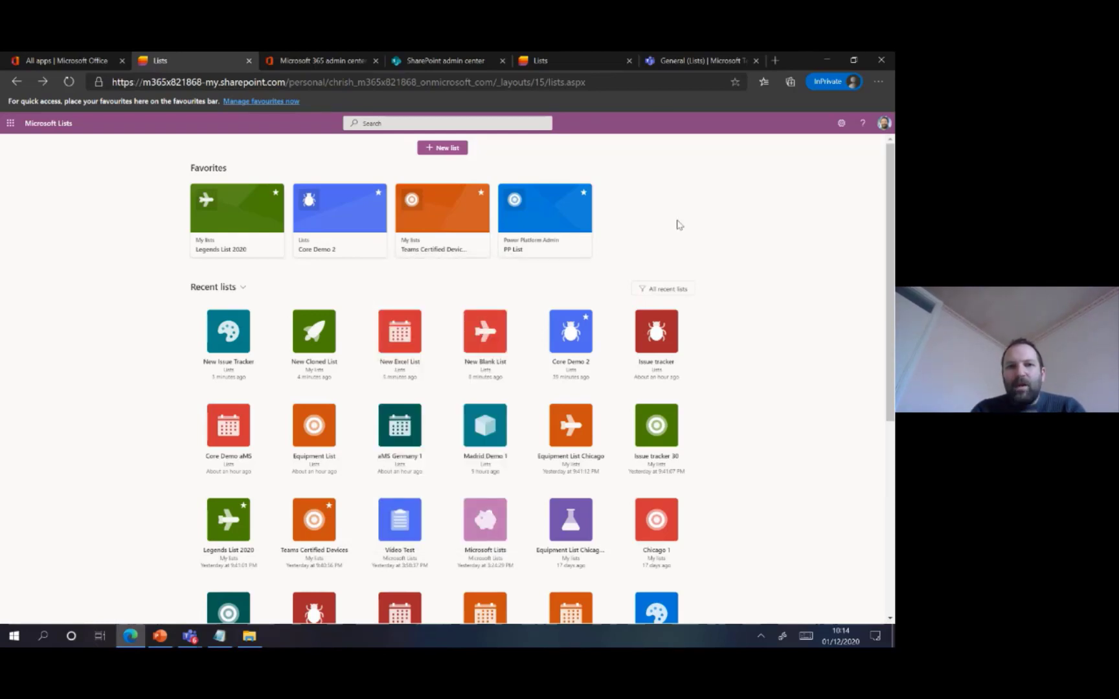
Open Core Demo 2 and apply link settings for sharing Teams Adoption Session 1: Anyone with the link, with editing allowed
click(353, 224)
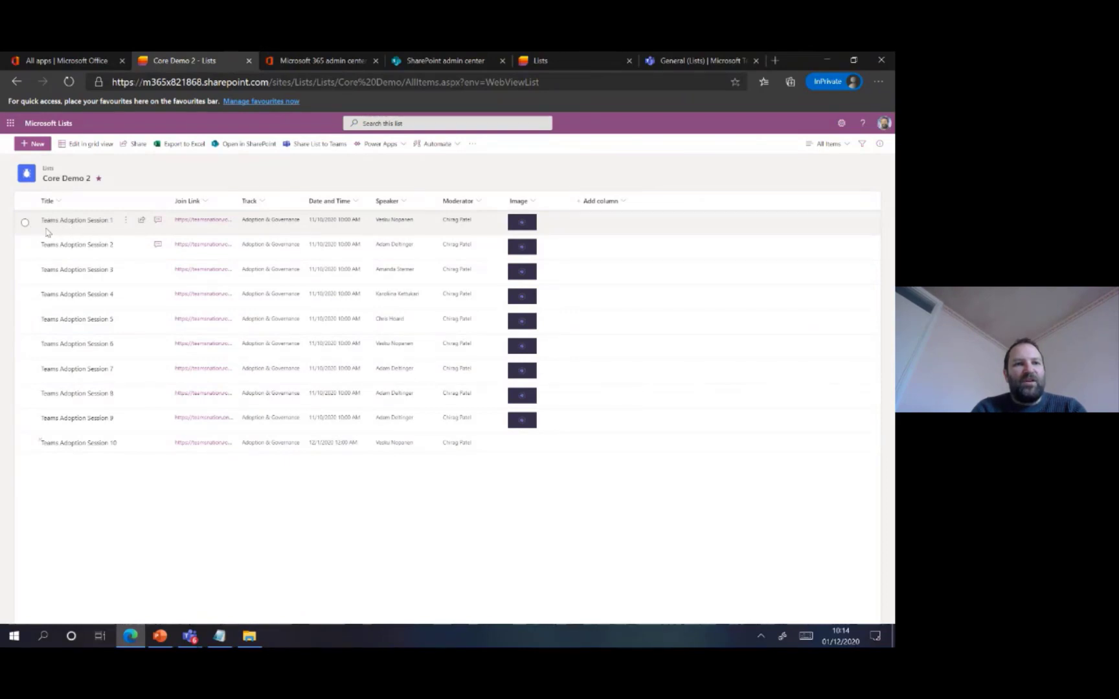
click(141, 221)
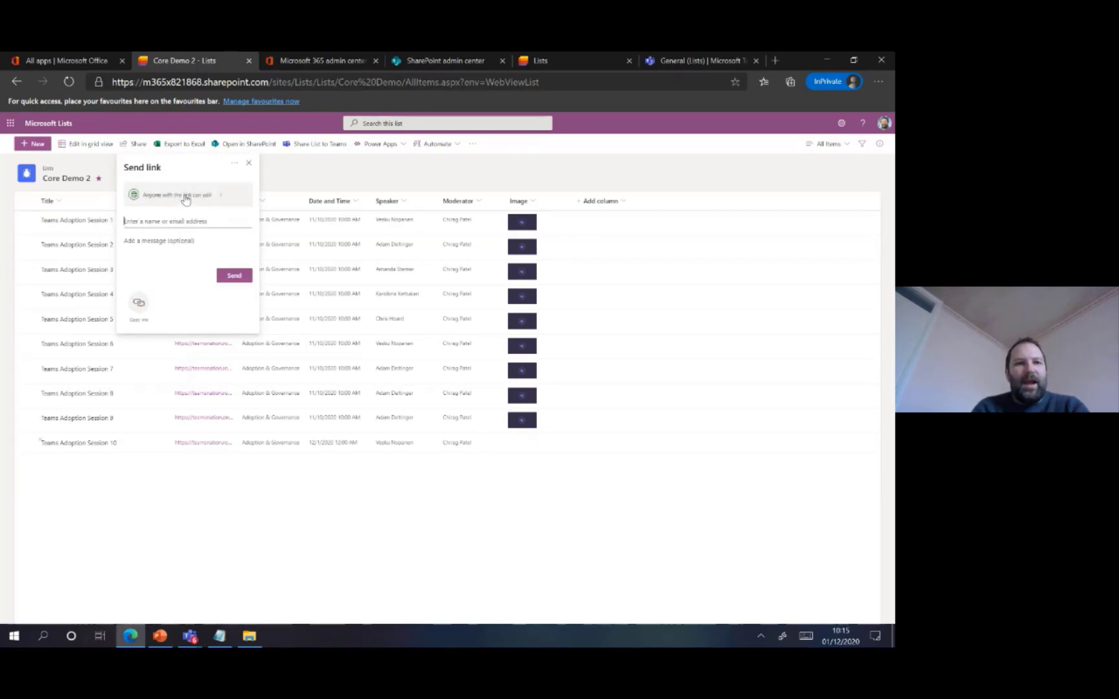
click(175, 194)
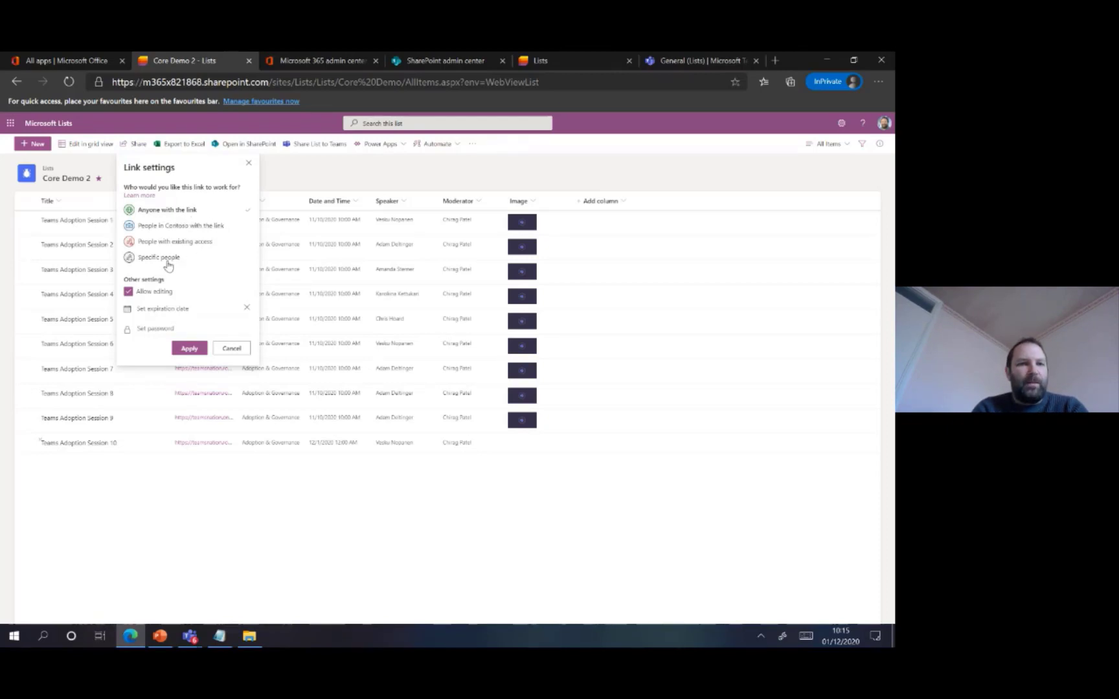
click(128, 292)
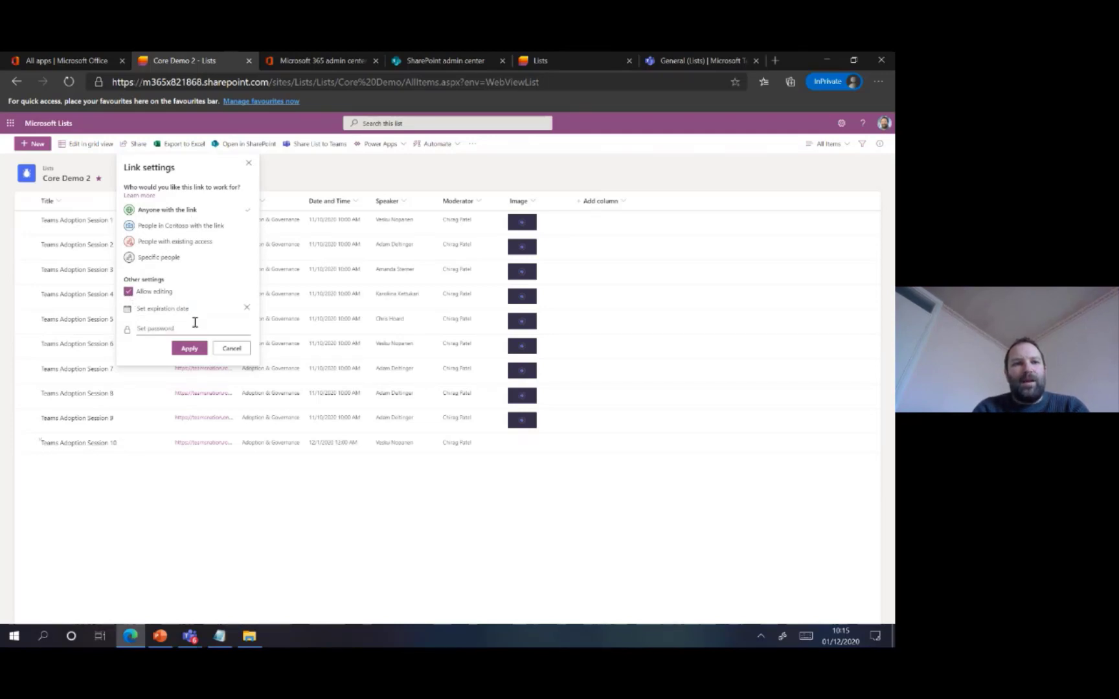
click(189, 349)
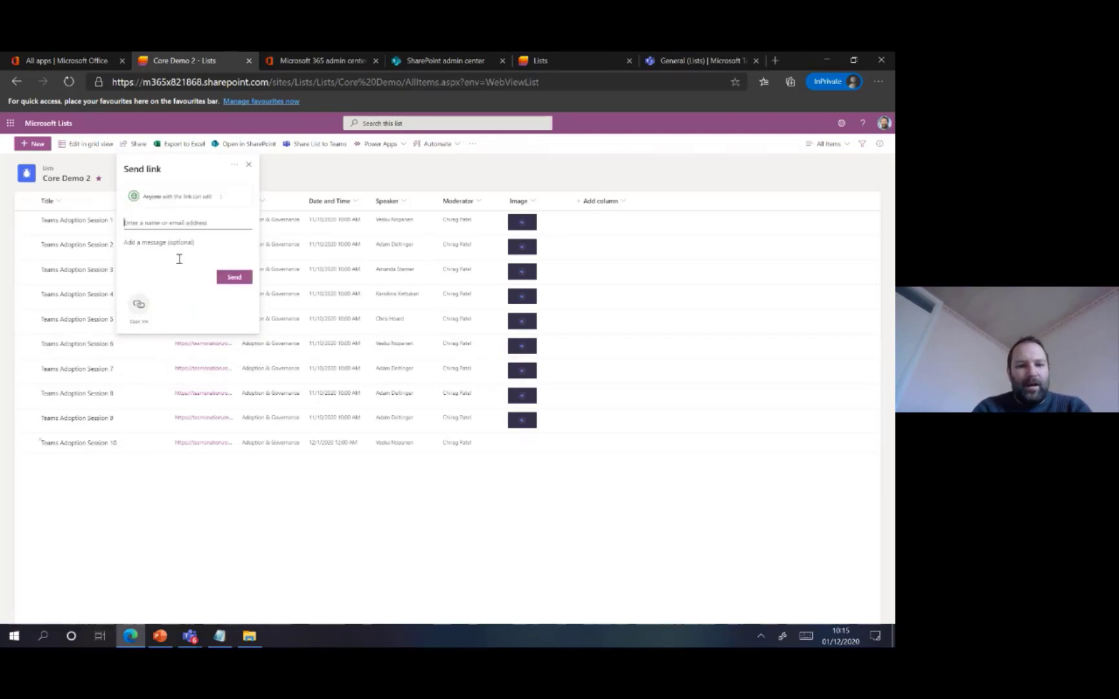
Send the Teams Adoption Session 1 link to the suggested contact and close the sharing dialog
text(vesk)
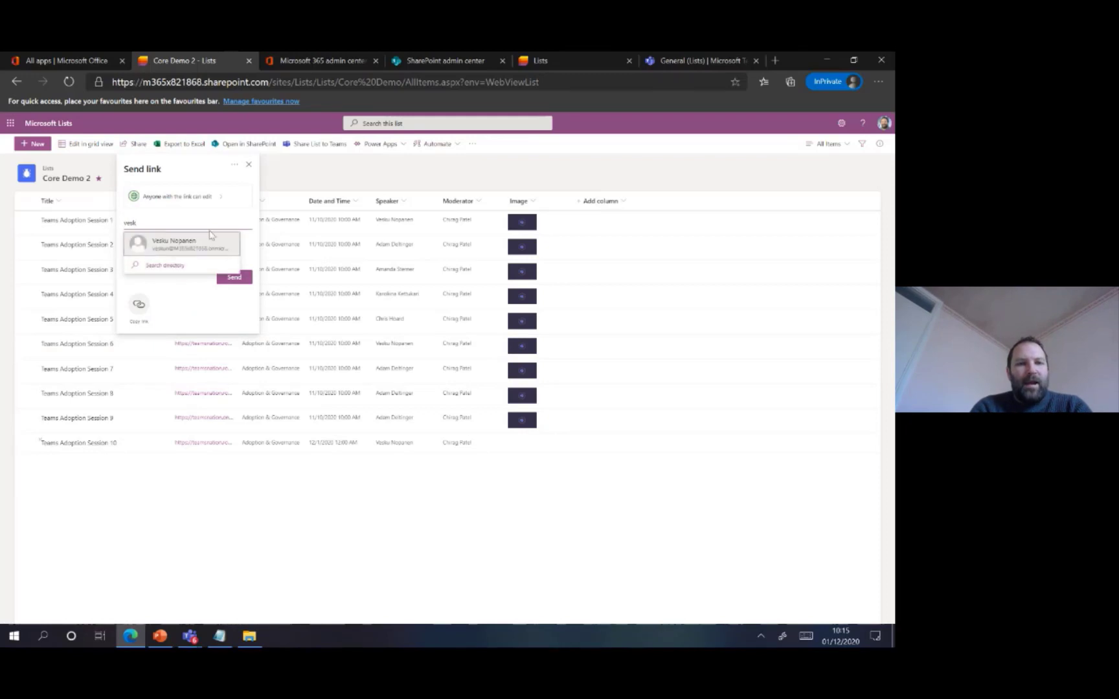
click(206, 240)
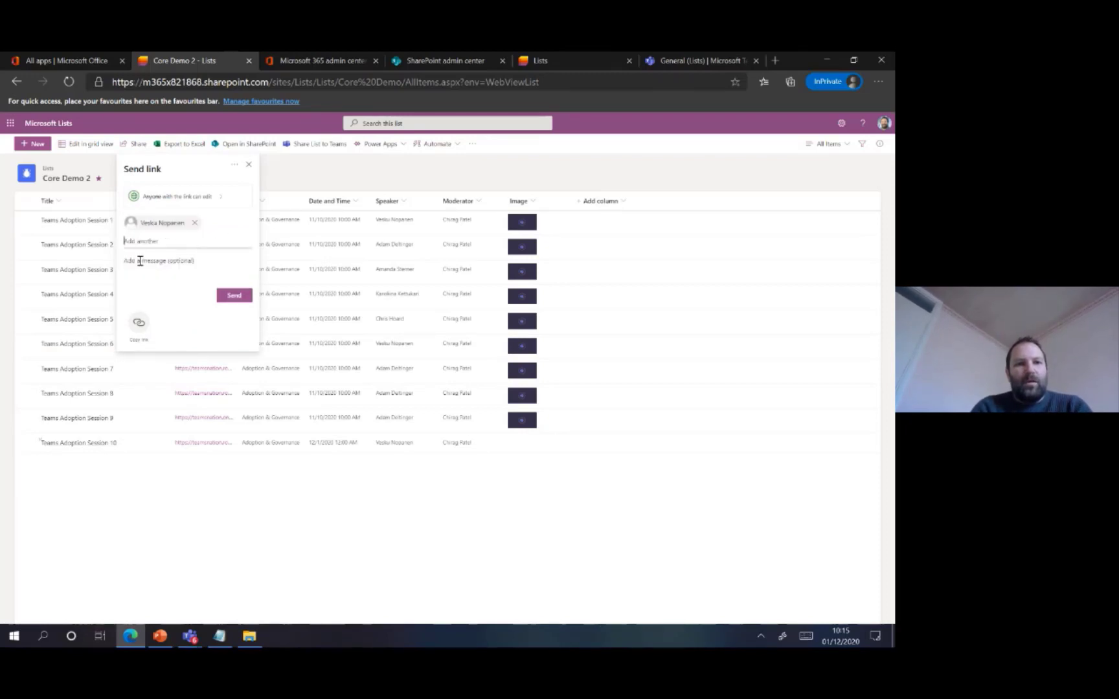
click(233, 295)
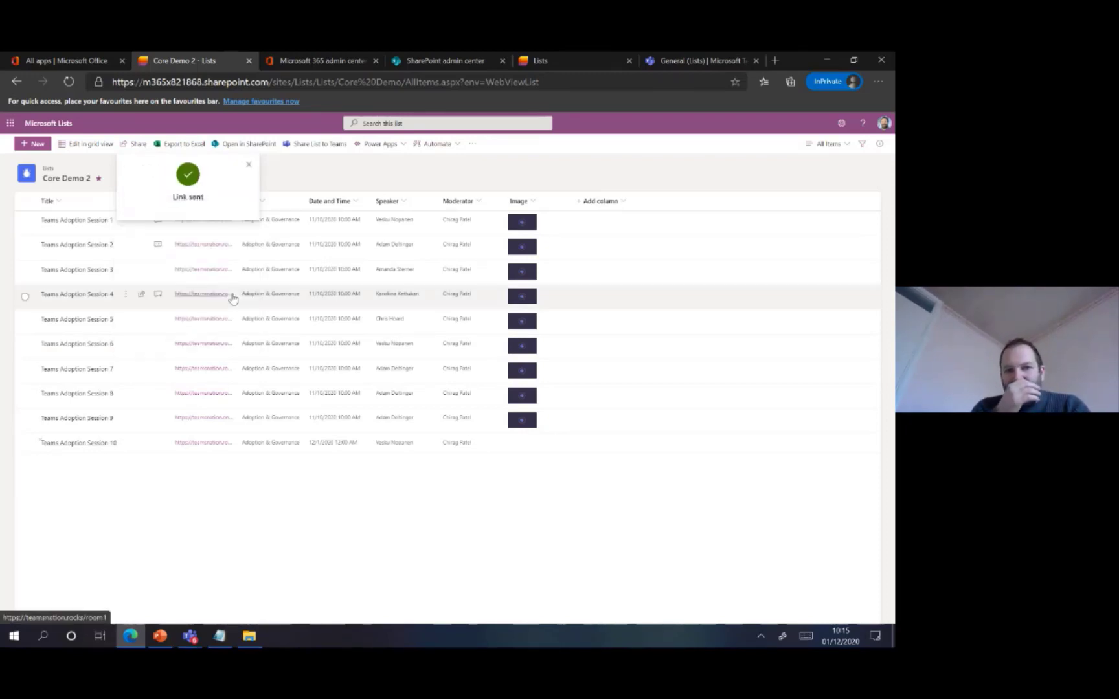
click(250, 166)
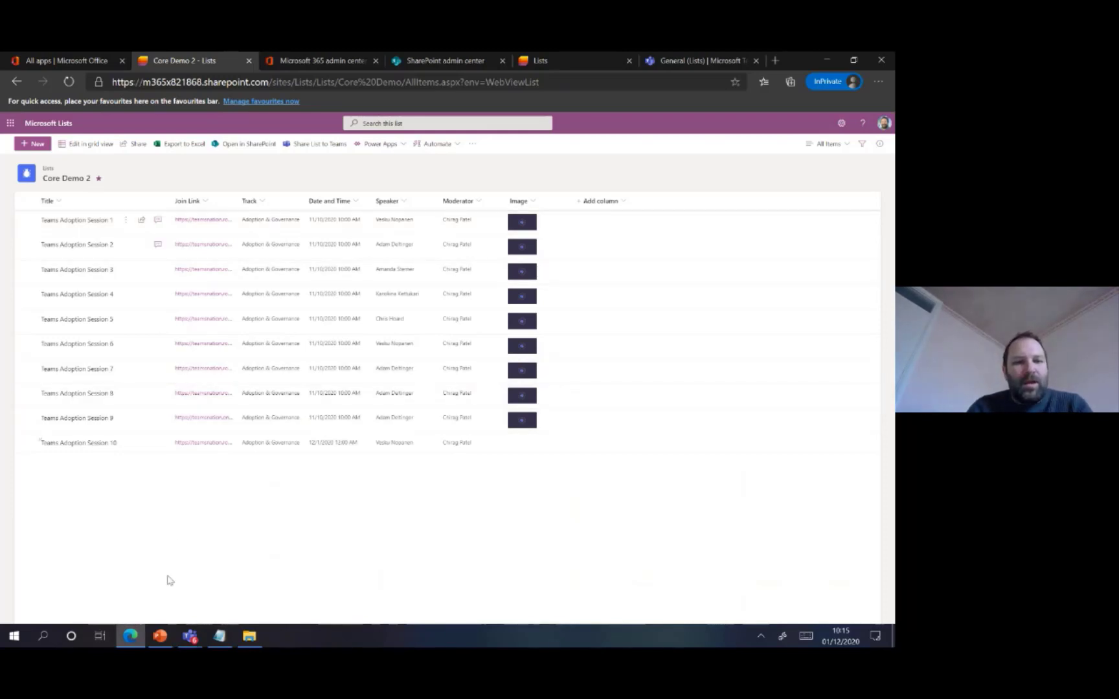
Switch to the PowerPoint slide show on the Sharing Lists and List Items slide
right_click(163, 635)
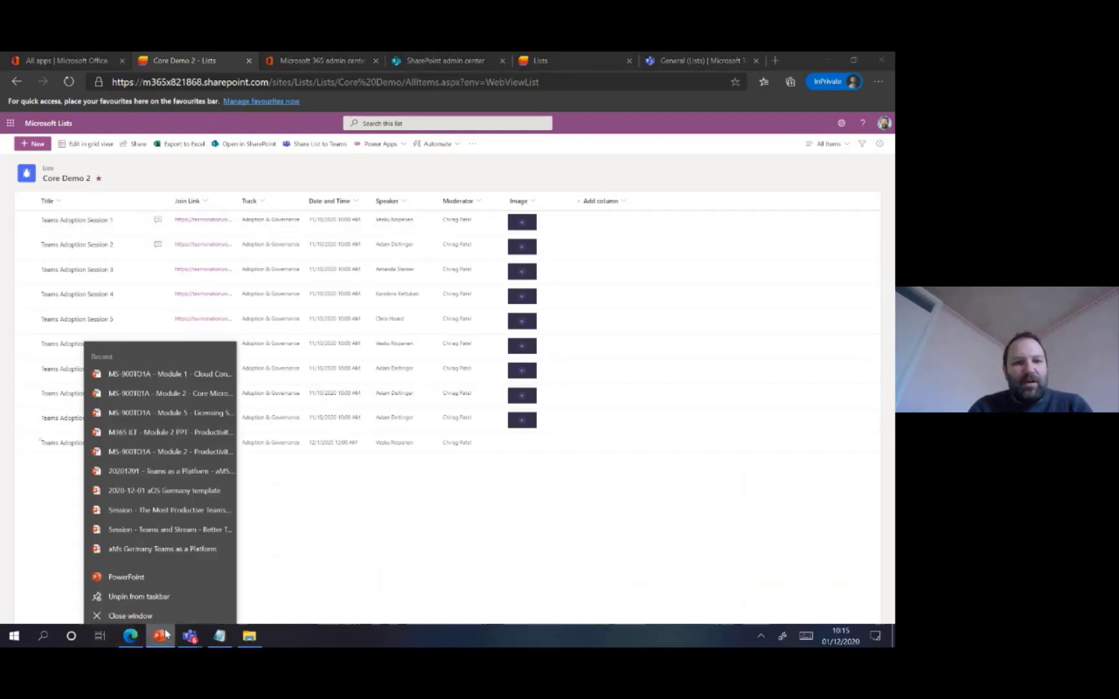
click(170, 628)
click(162, 637)
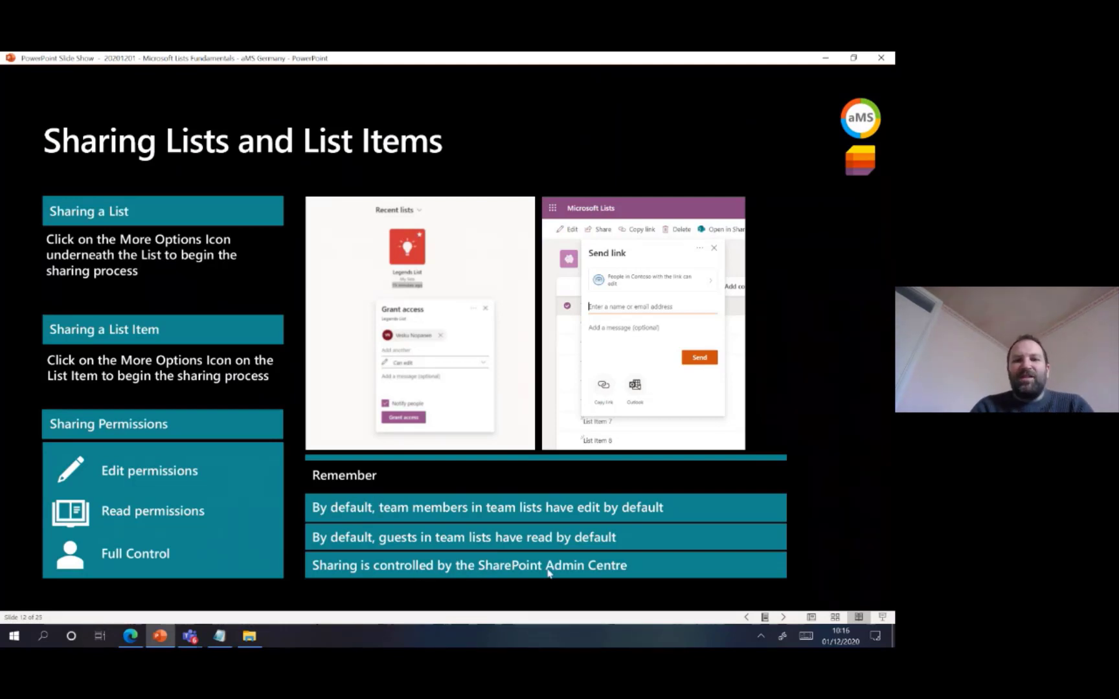
Switch to Edge and view the organisation-level Sharing policies in the SharePoint admin center
click(130, 636)
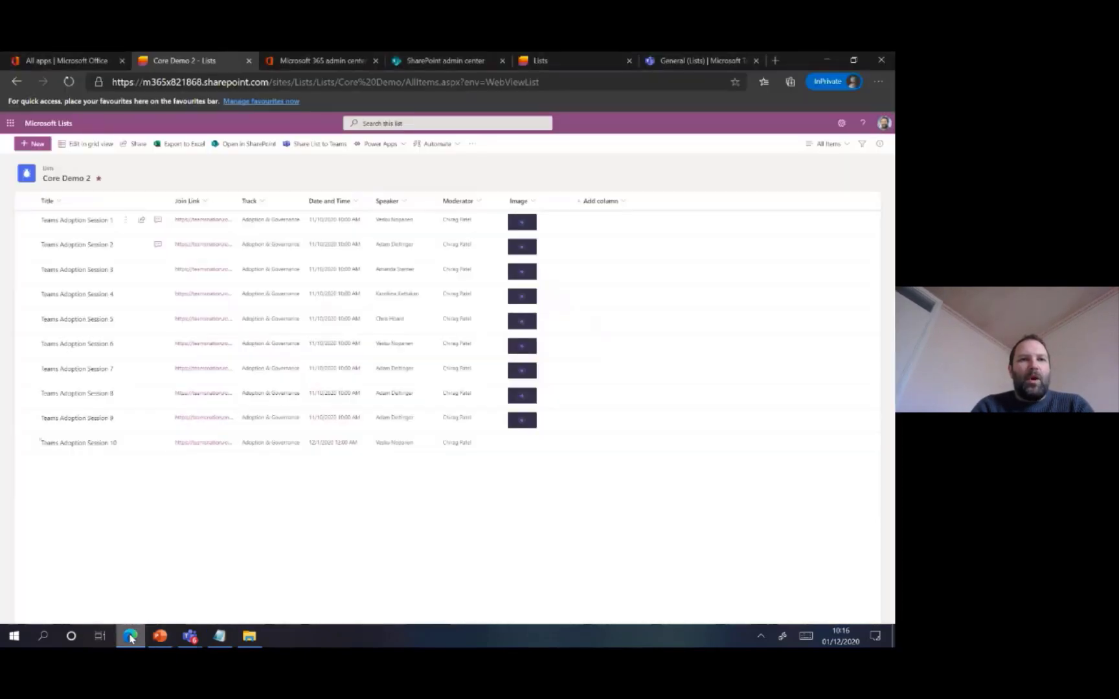
click(441, 65)
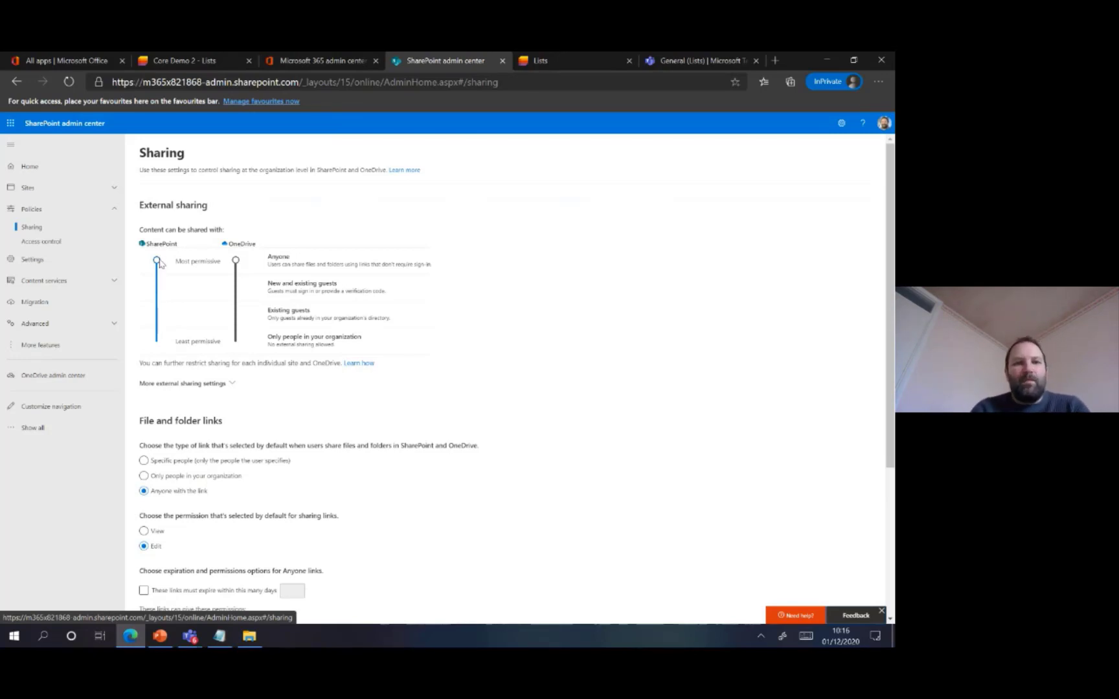
Try restricting OneDrive external sharing to Only people in your organization, and restore it to Anyone
drag(243, 260, 244, 348)
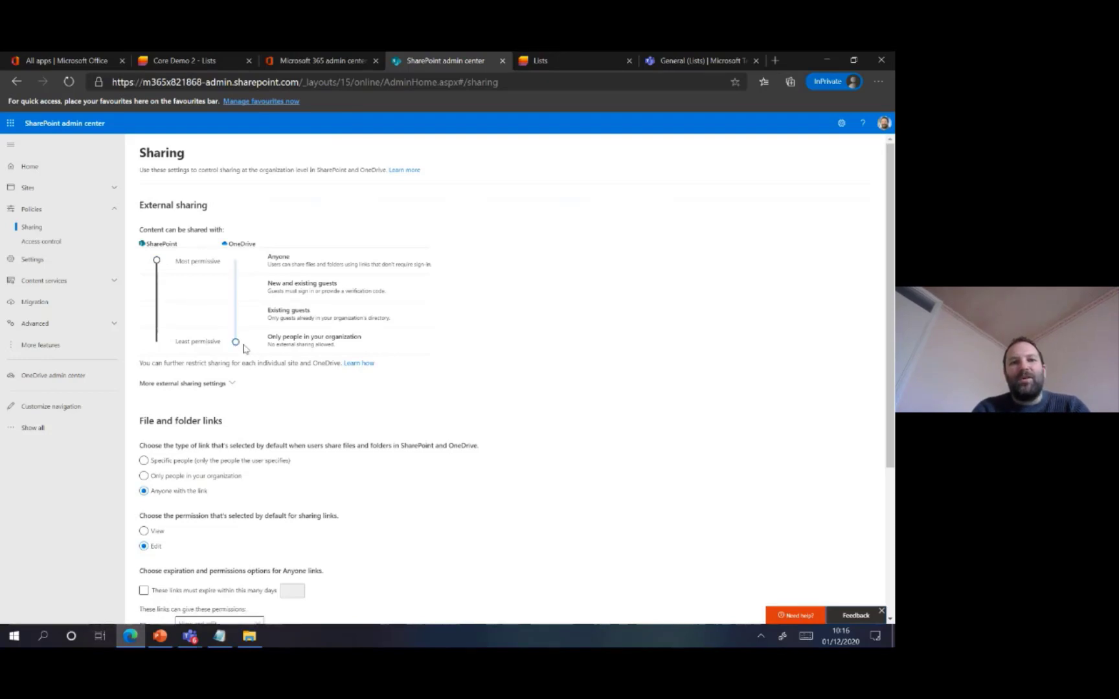
drag(244, 349, 238, 260)
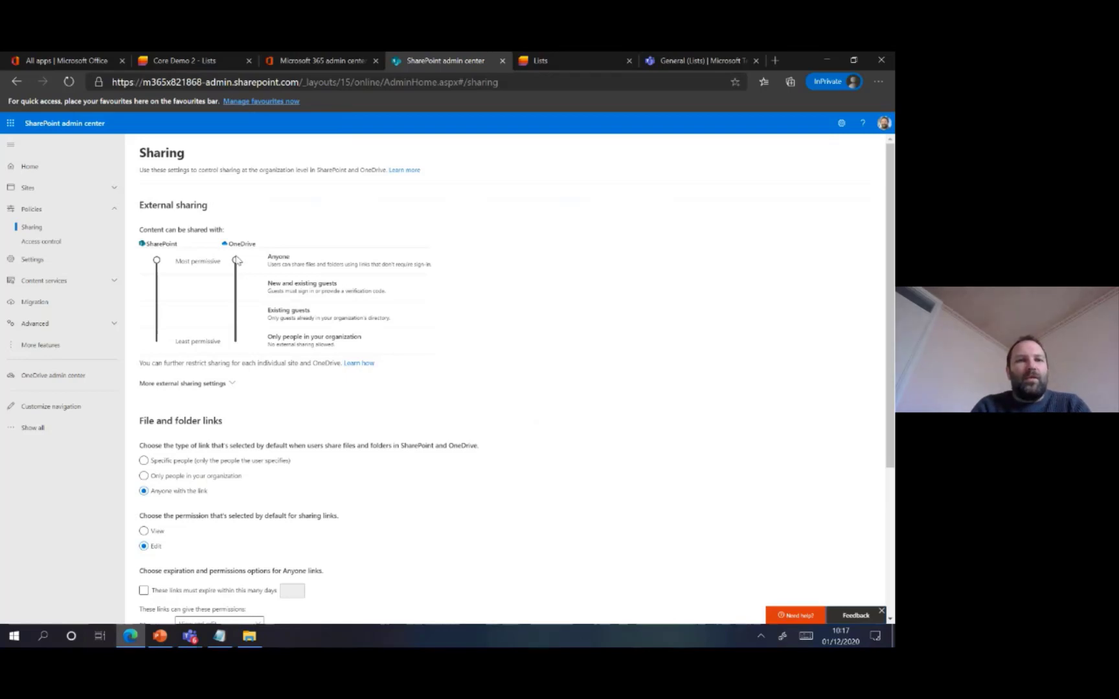
drag(235, 261, 236, 343)
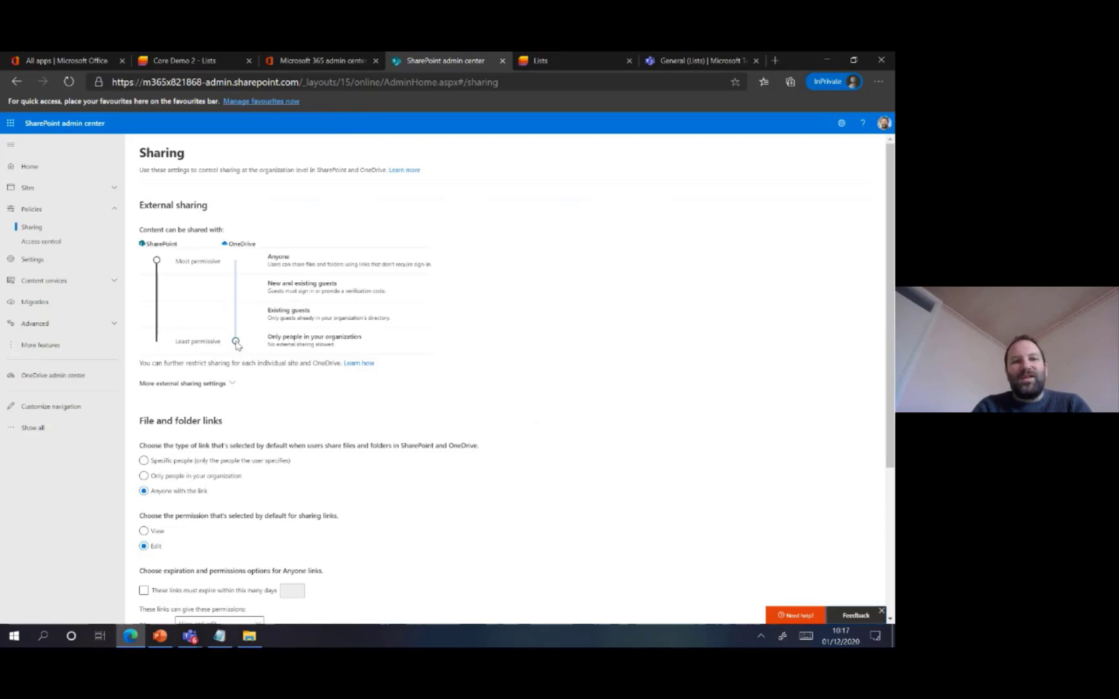
drag(235, 345, 236, 262)
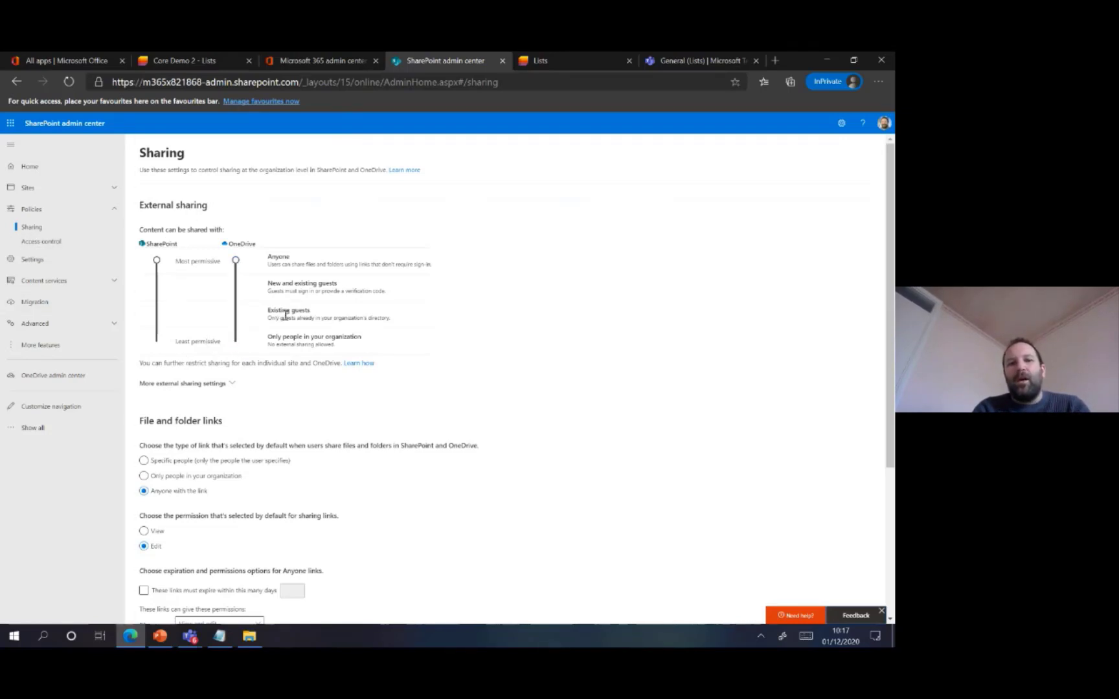
Switch to the PowerPoint slide show and advance to the Customising a List slide
mouse_move(160, 636)
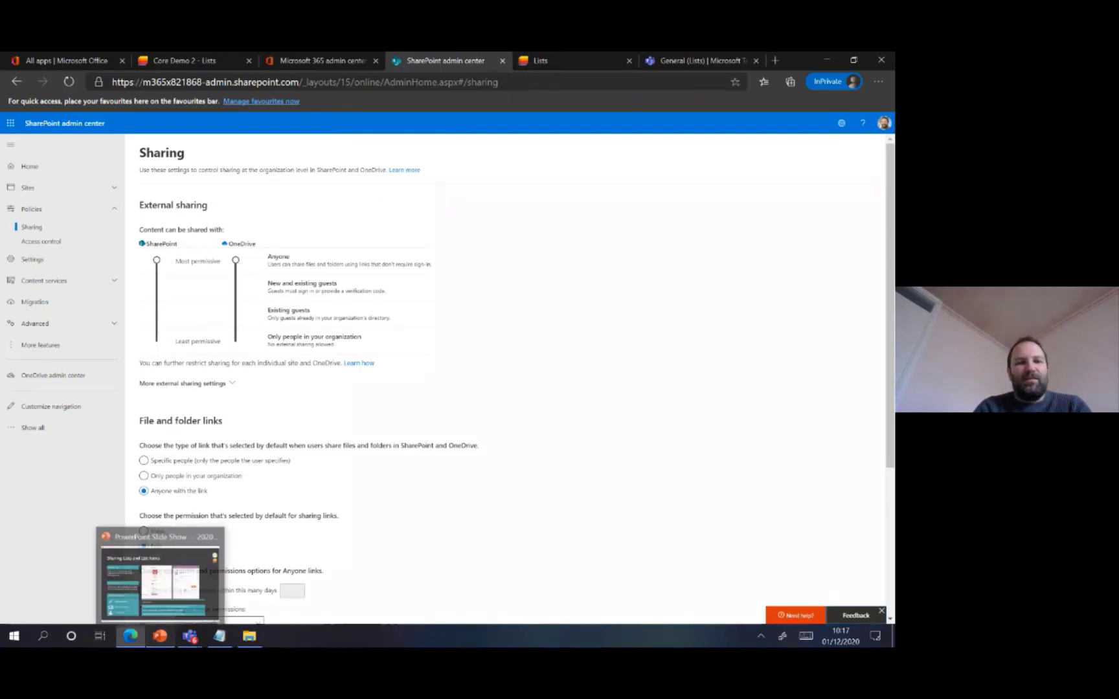
click(160, 576)
key(Right)
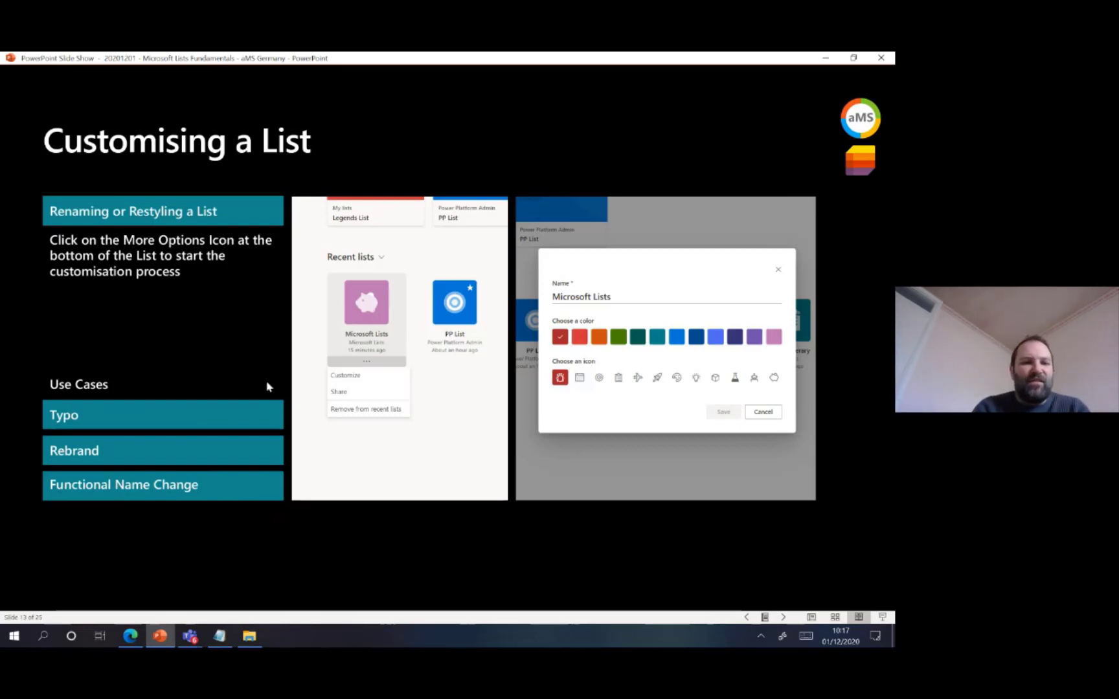
Switch to Edge and return from the Core Demo 2 list to the Microsoft Lists home page
click(130, 636)
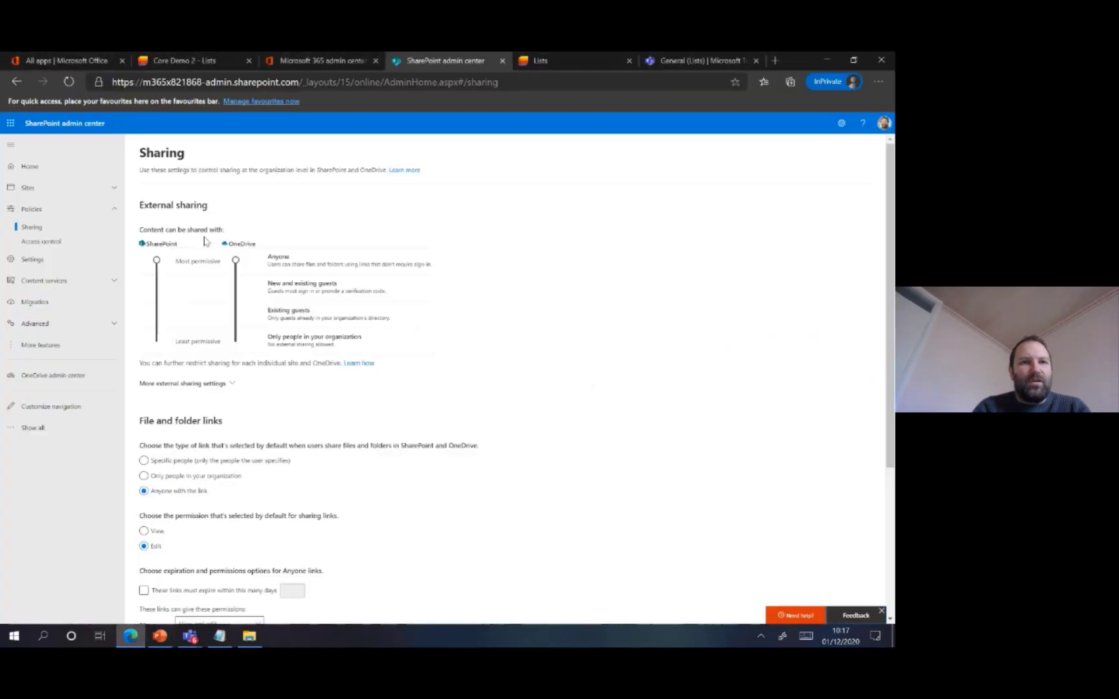
click(191, 60)
click(67, 130)
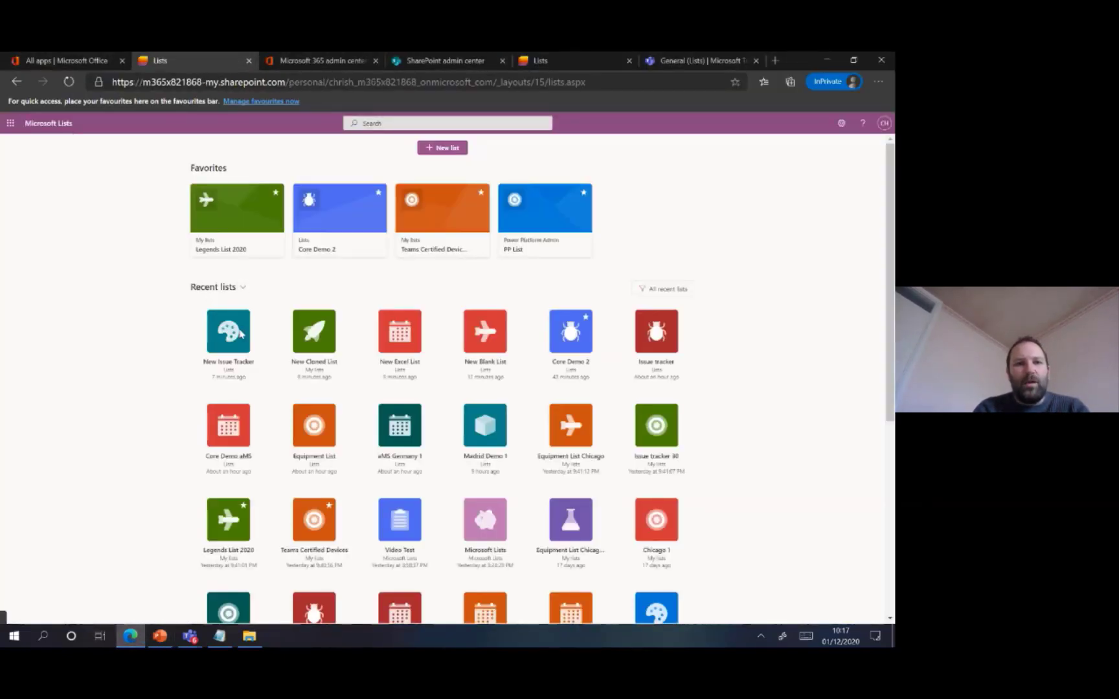
Customise the New Issue Tracker list with the lighter red colour, the calendar icon and the name New Issue Tracker 1, and save it
click(230, 388)
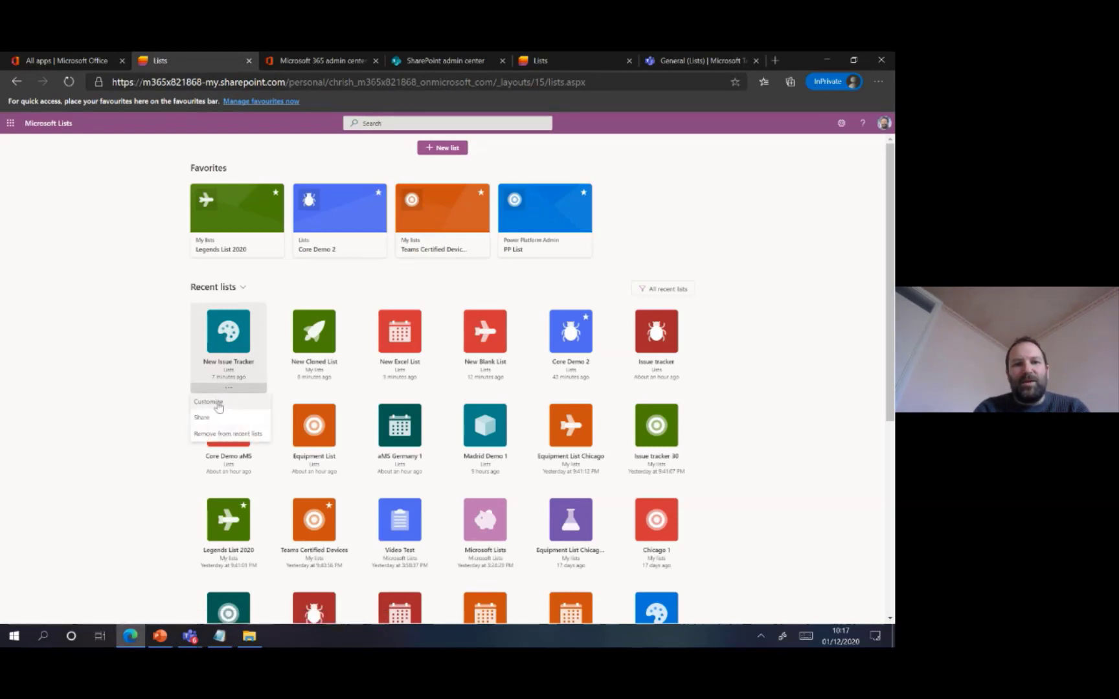
click(215, 403)
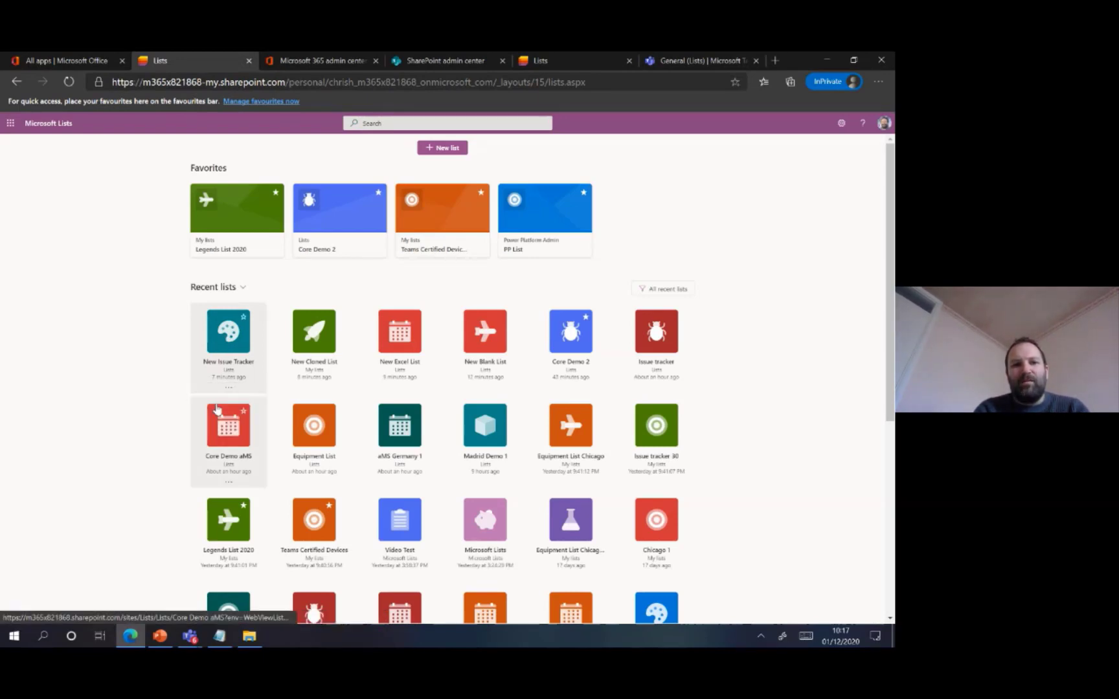
click(360, 366)
click(360, 406)
triple_click(414, 323)
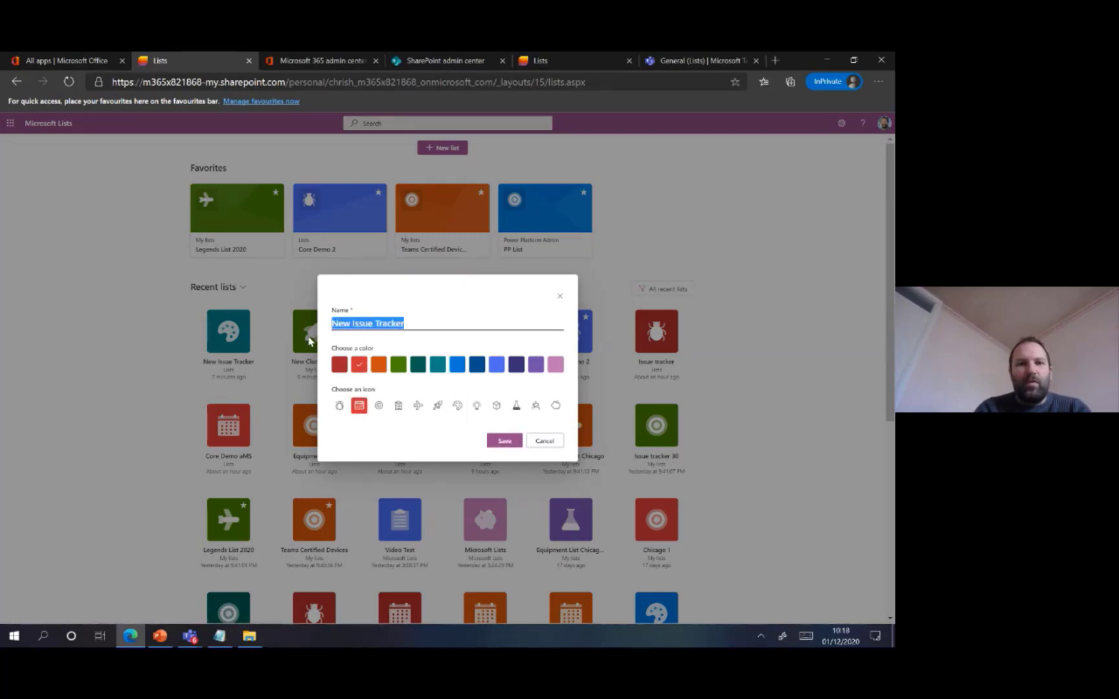
click(421, 325)
text(1)
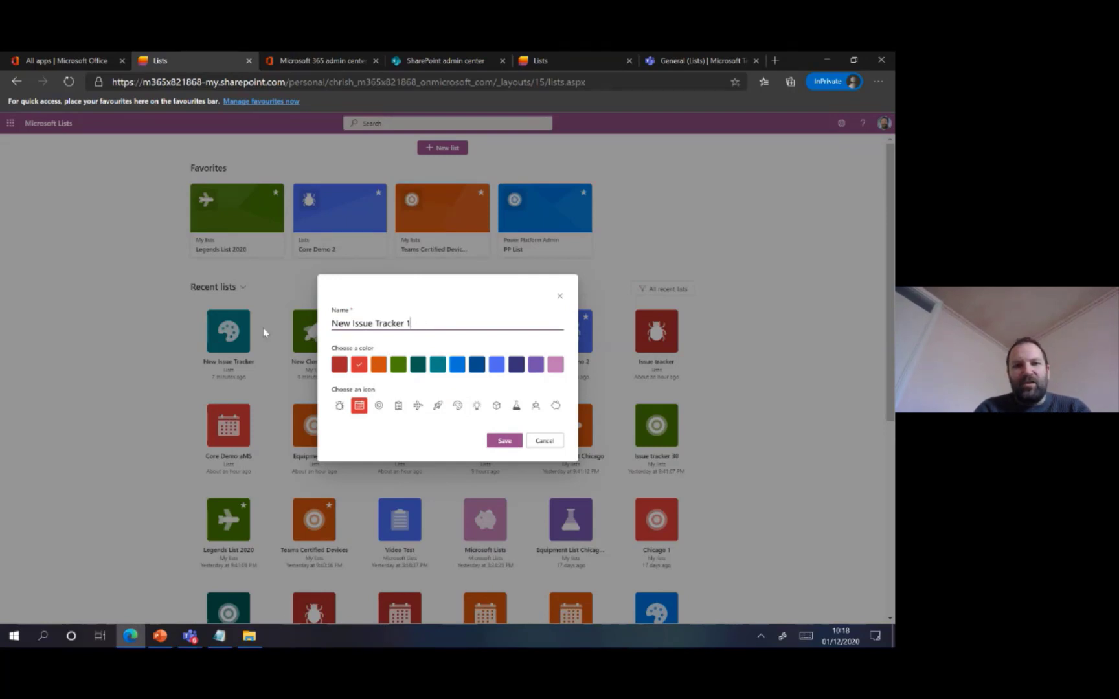
click(505, 444)
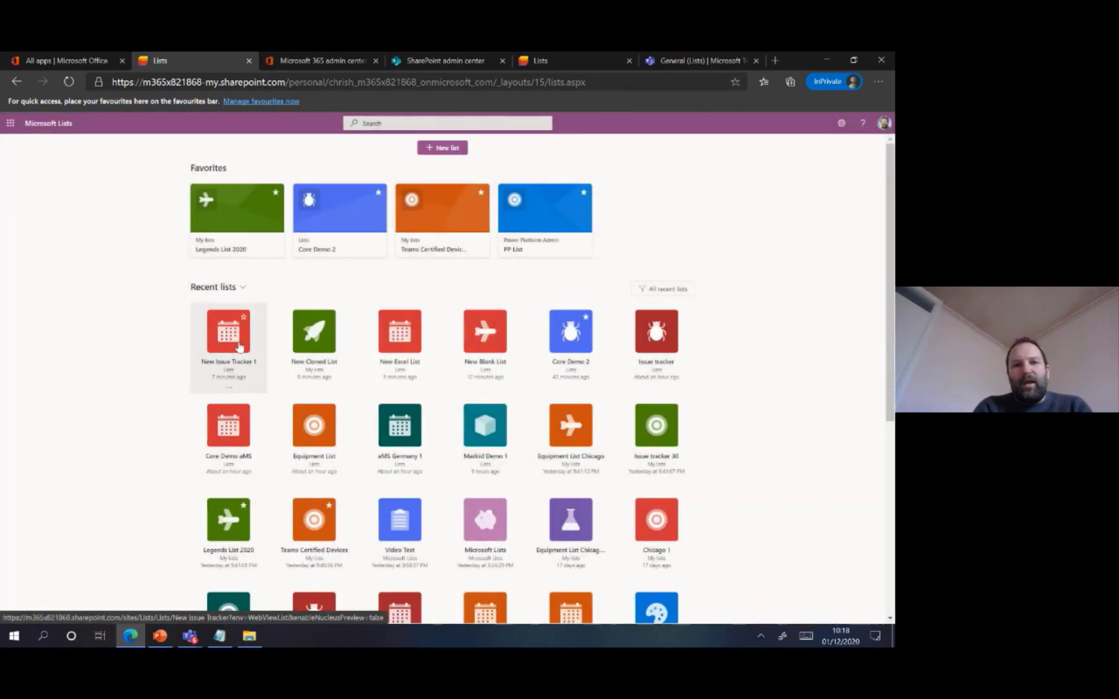
Switch to the PowerPoint slide show and advance to the Exporting a List slide
click(156, 640)
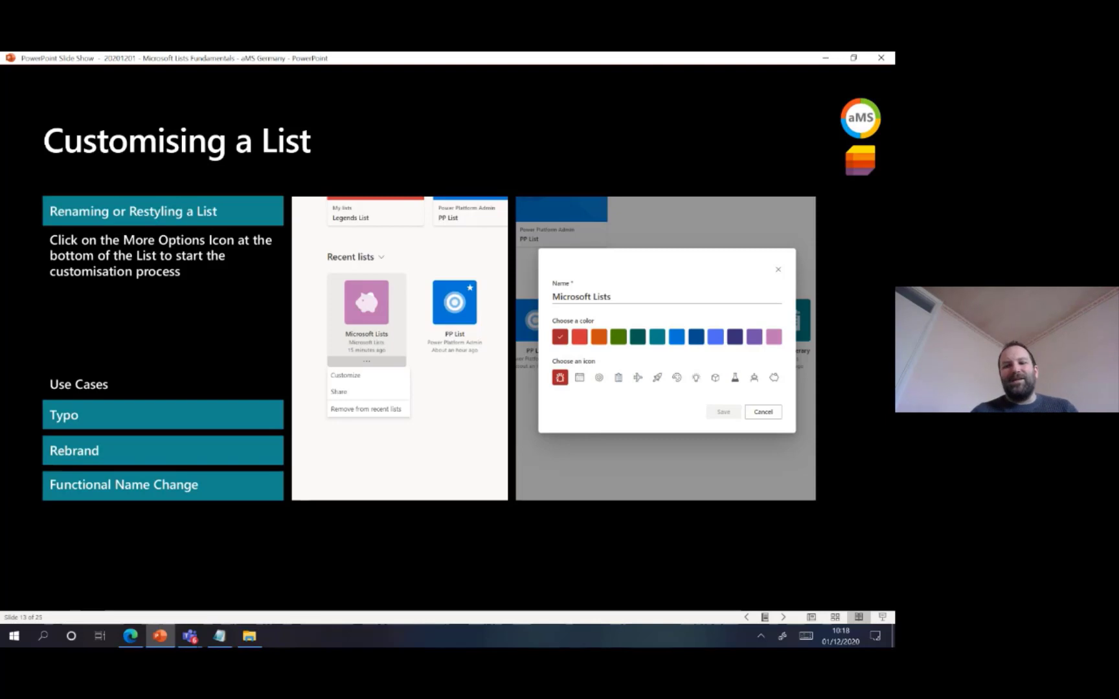
key(Right)
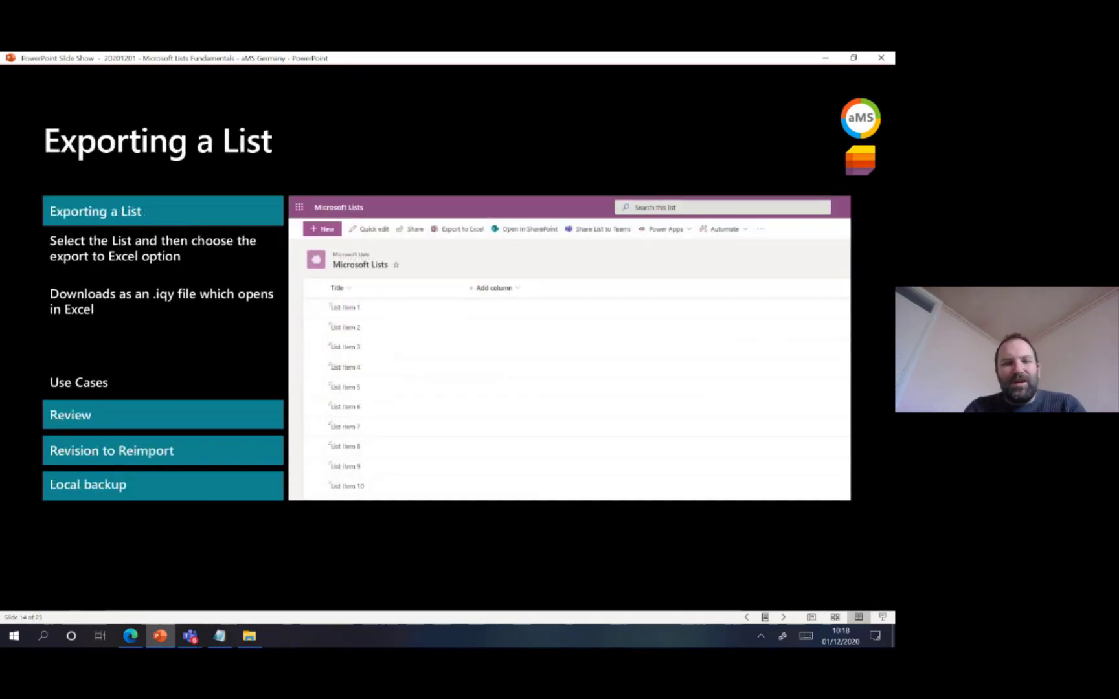
Switch to Edge, open the Core Demo 2 list from the favourites and export it to Excel
click(130, 635)
click(340, 228)
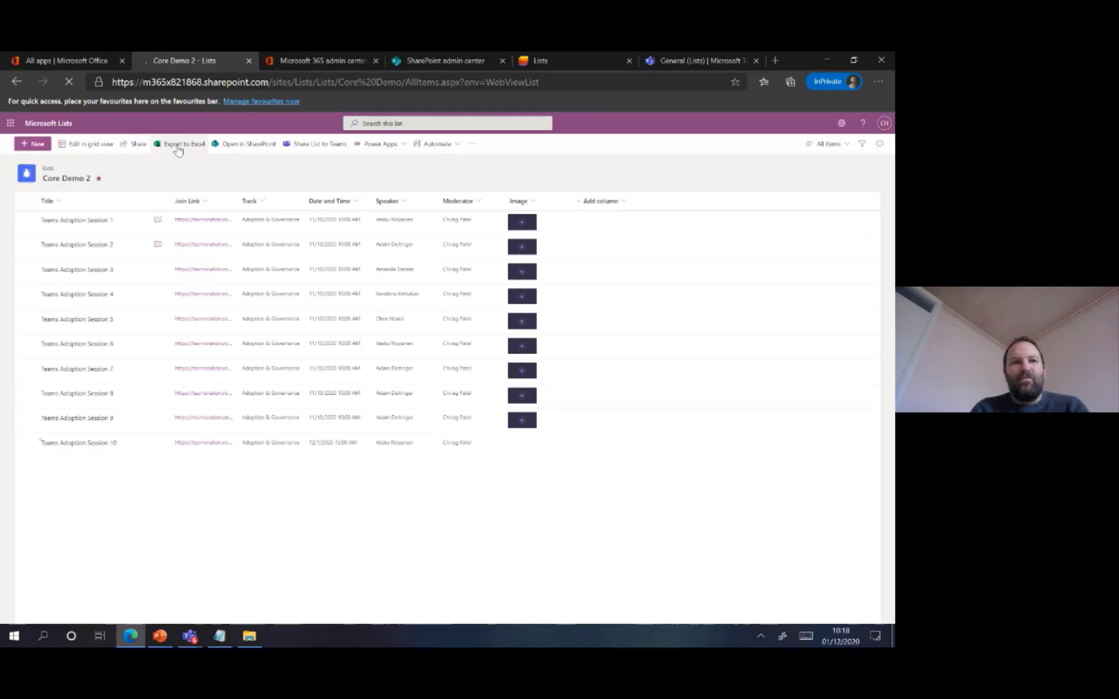
click(178, 146)
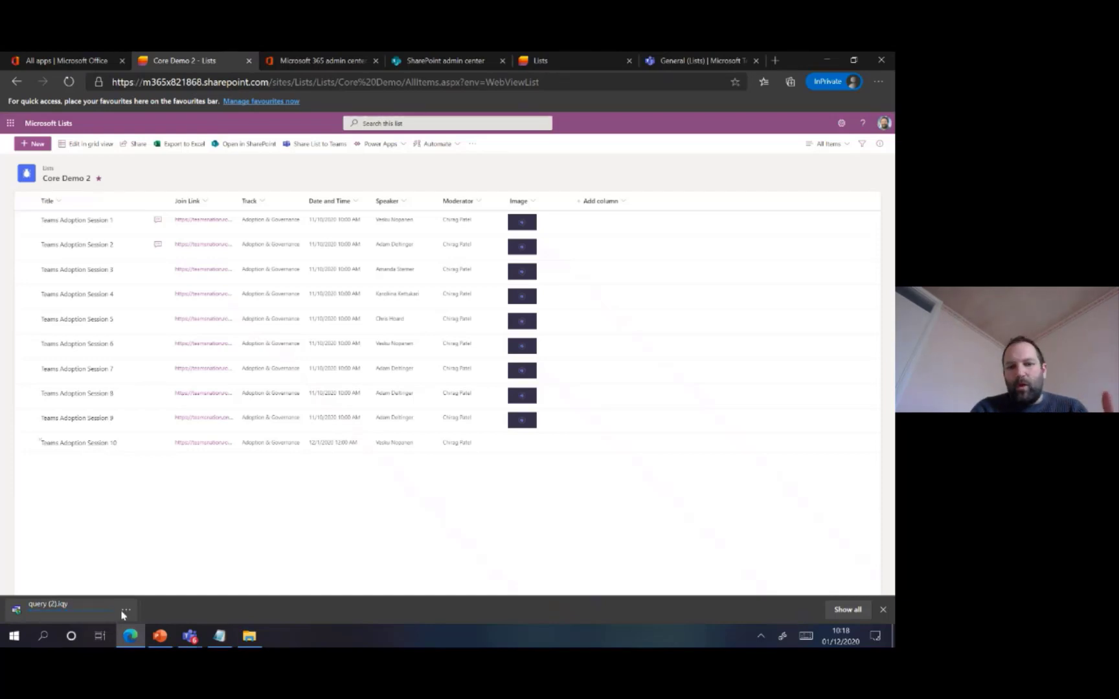
Switch to the PowerPoint slide show and advance to the Deleting Lists slide
click(160, 636)
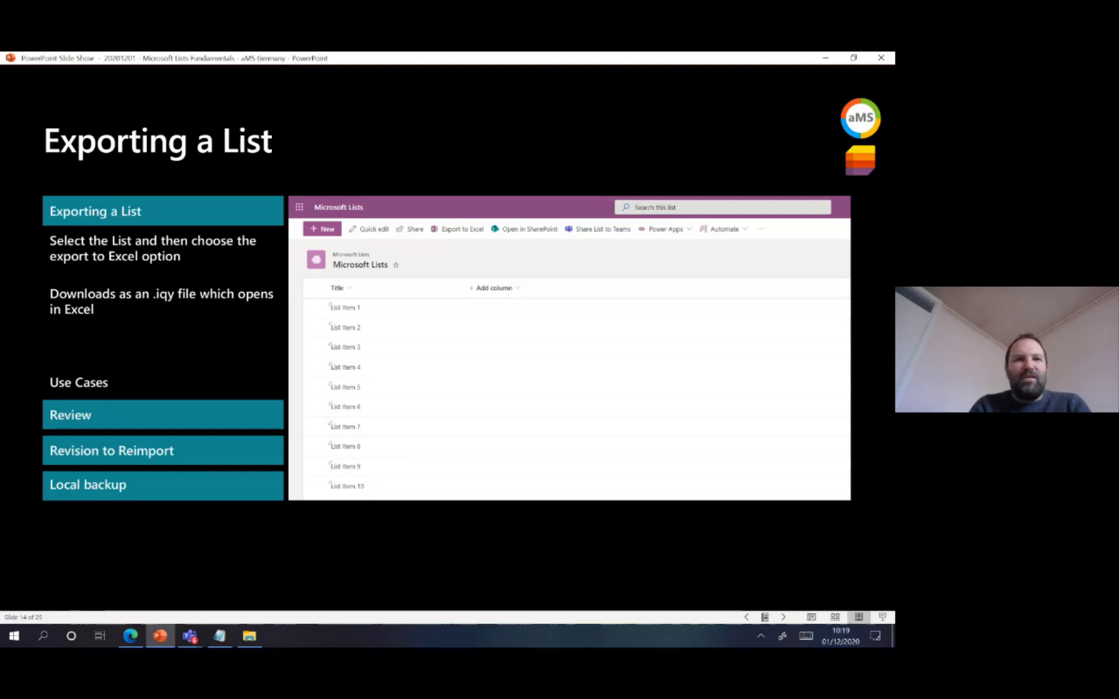
key(Right)
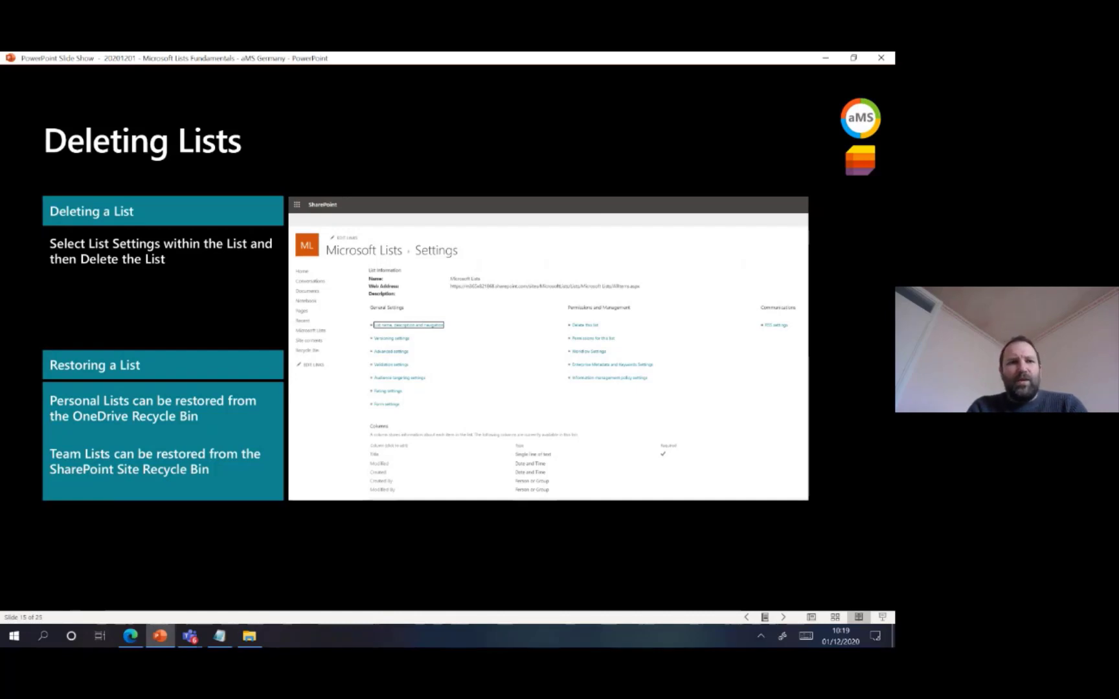
Switch to Edge, view the Core Demo 2 list settings where the list can be deleted, and return to the list
click(142, 638)
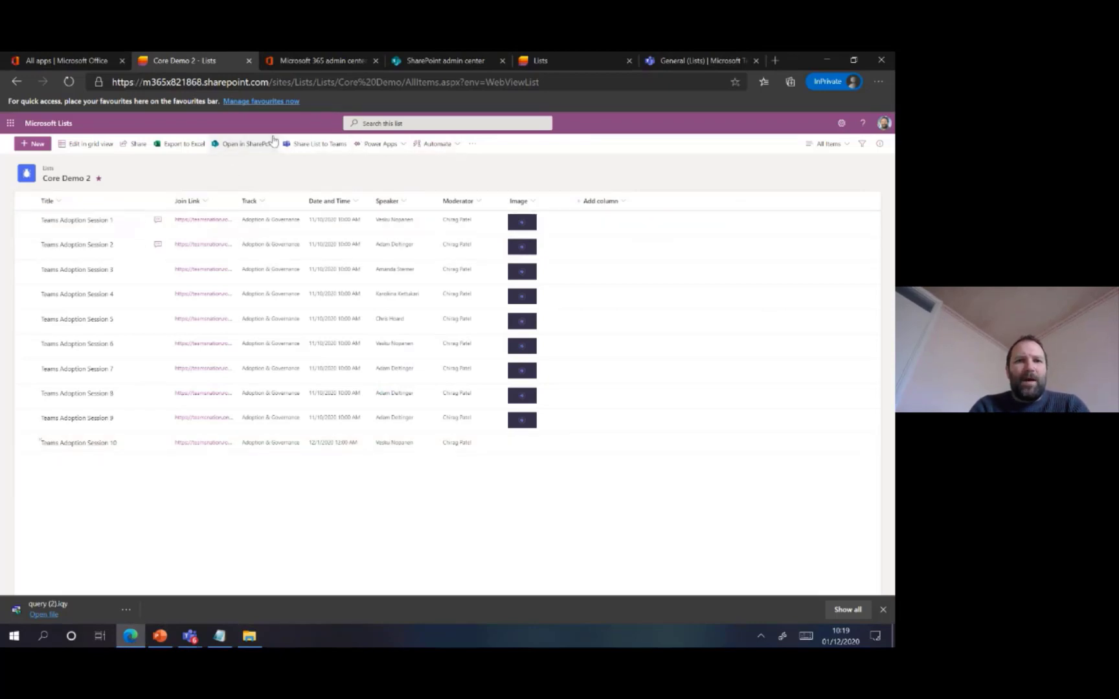
click(470, 144)
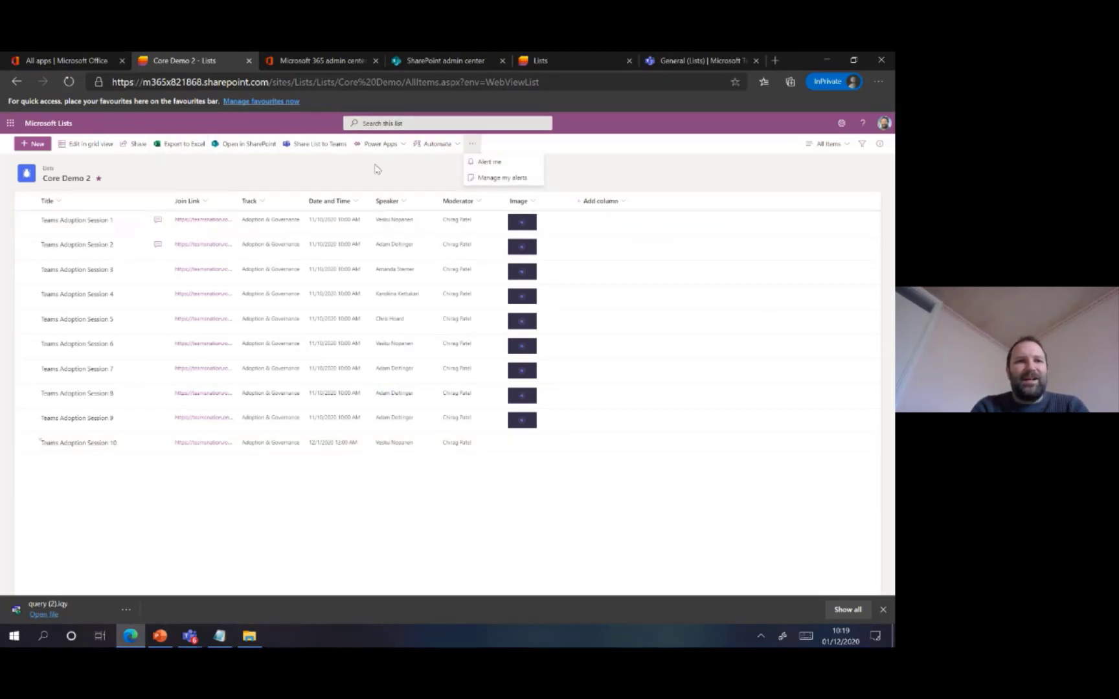
click(324, 182)
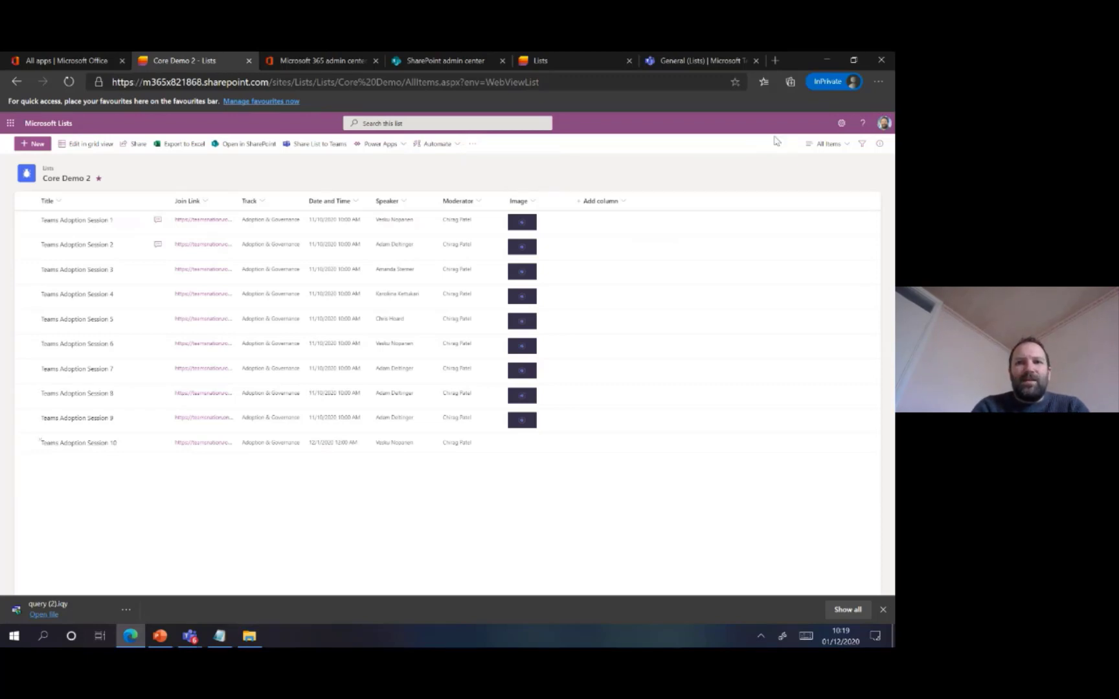
click(839, 124)
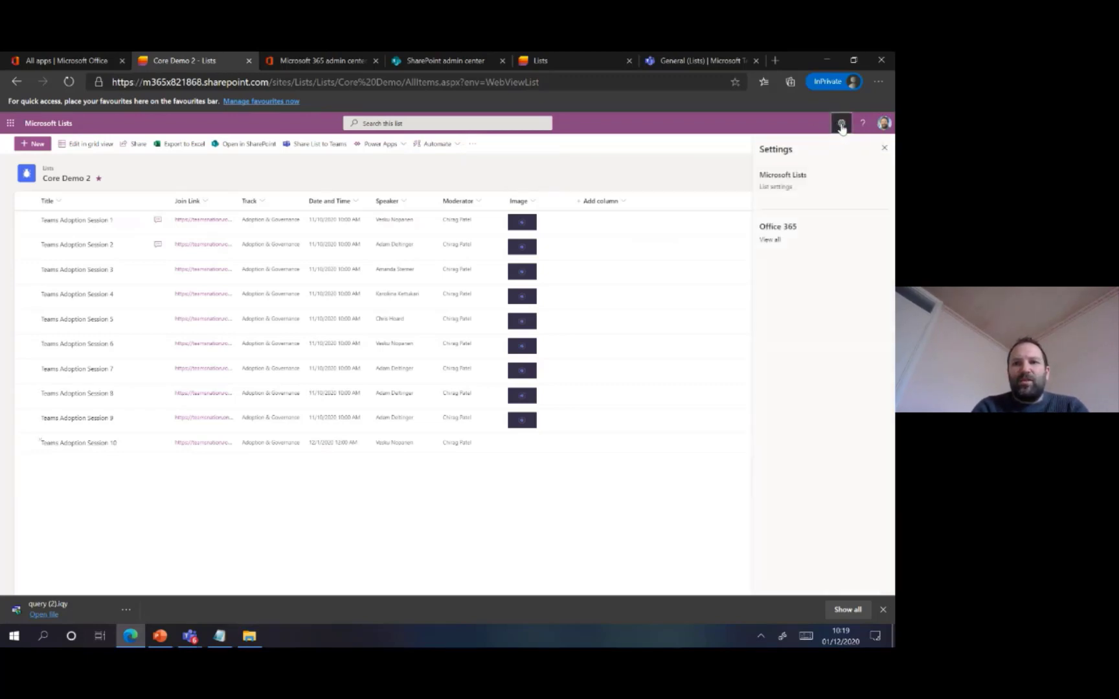
click(786, 188)
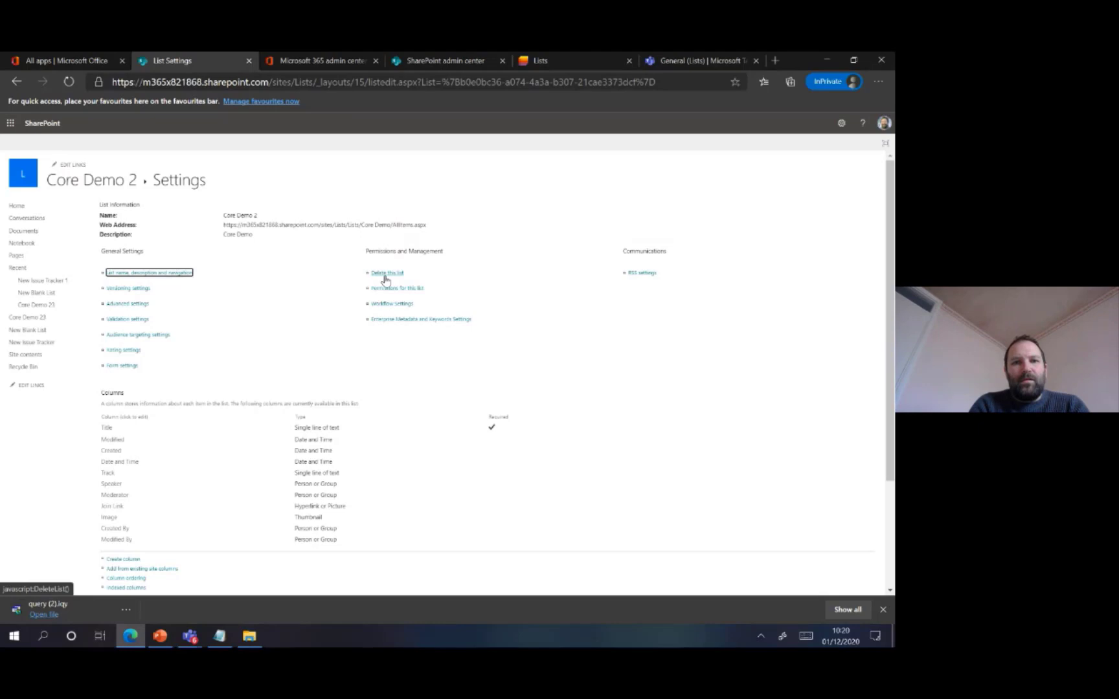
click(16, 82)
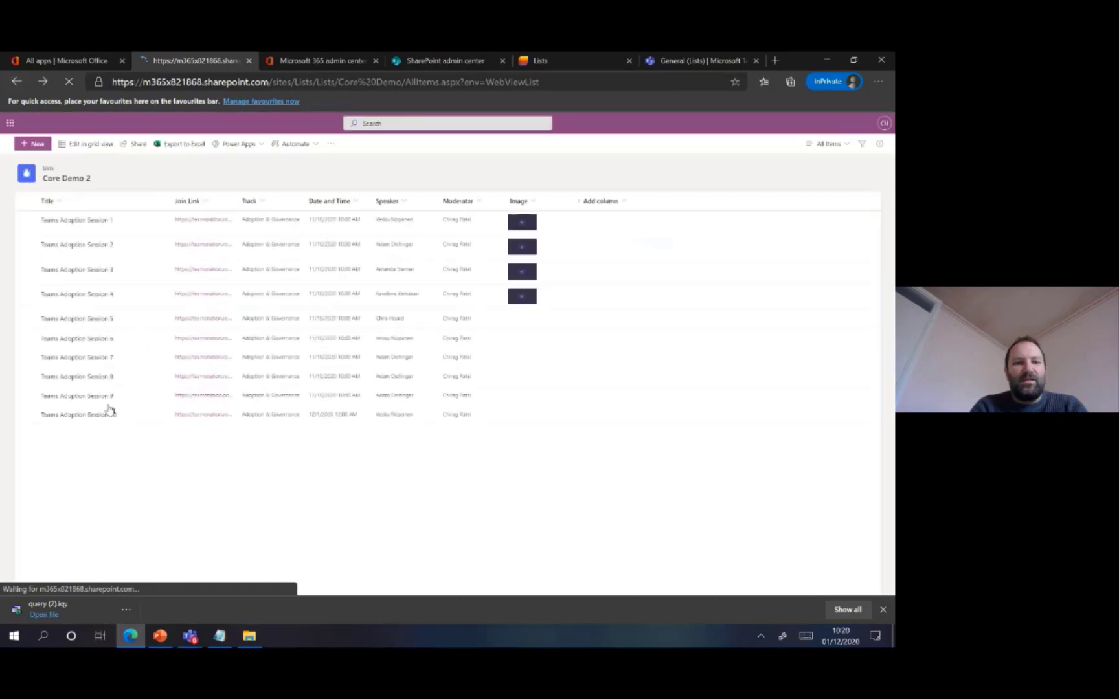
Switch to the PowerPoint slide show and advance to the In List | Filters and Views slide
click(162, 638)
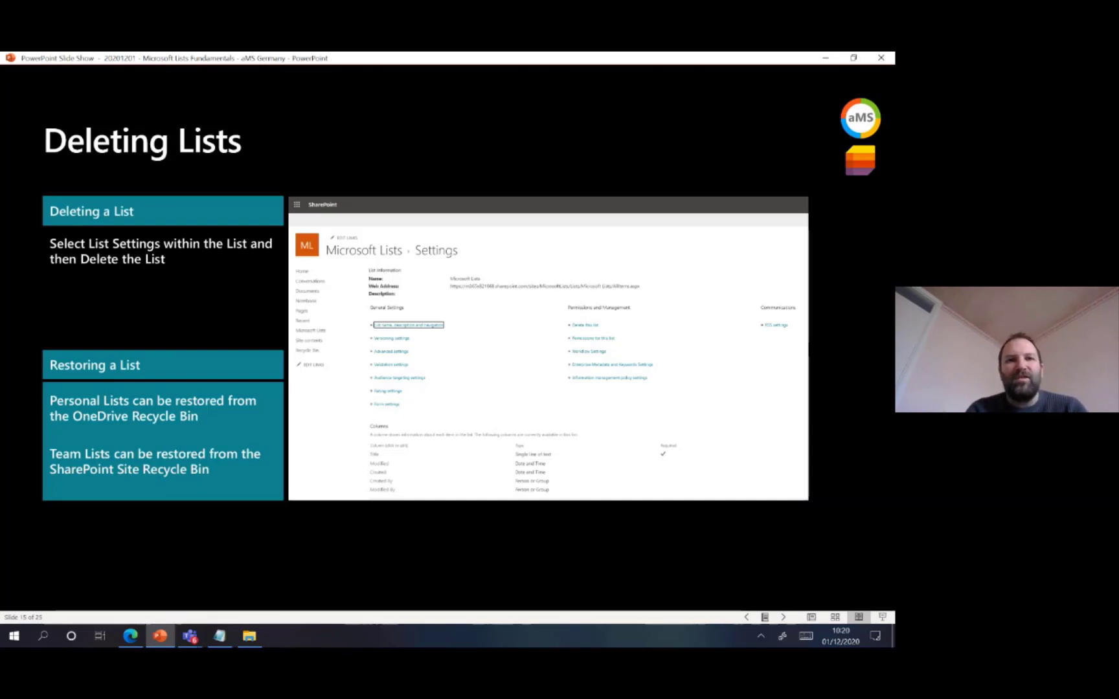
key(Right)
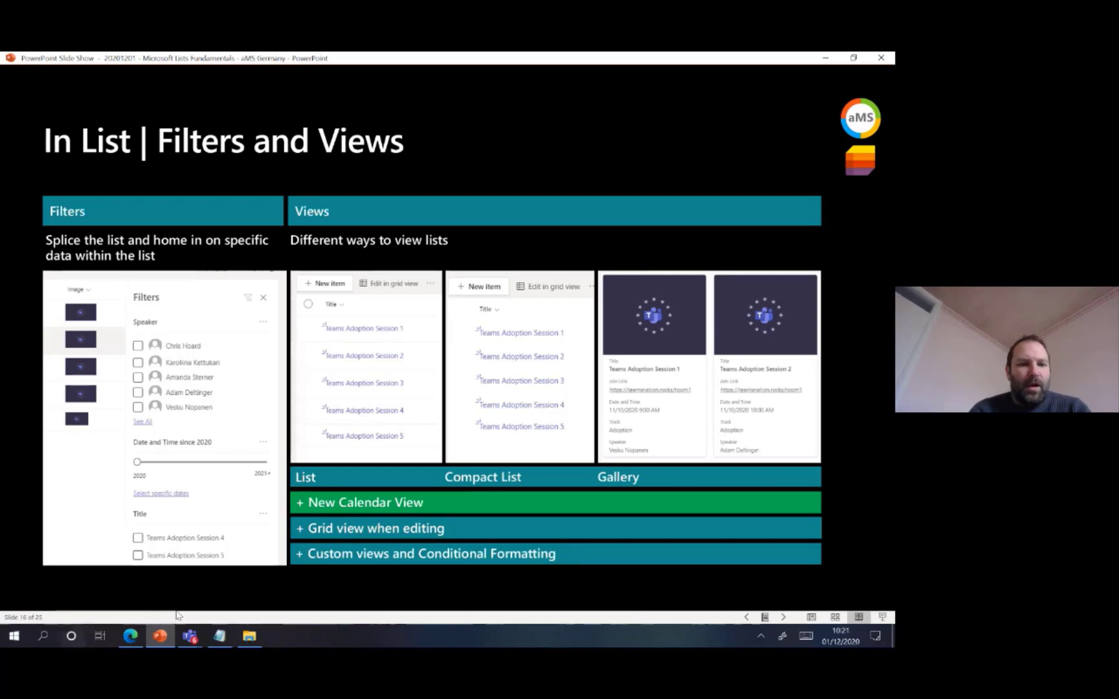
click(132, 637)
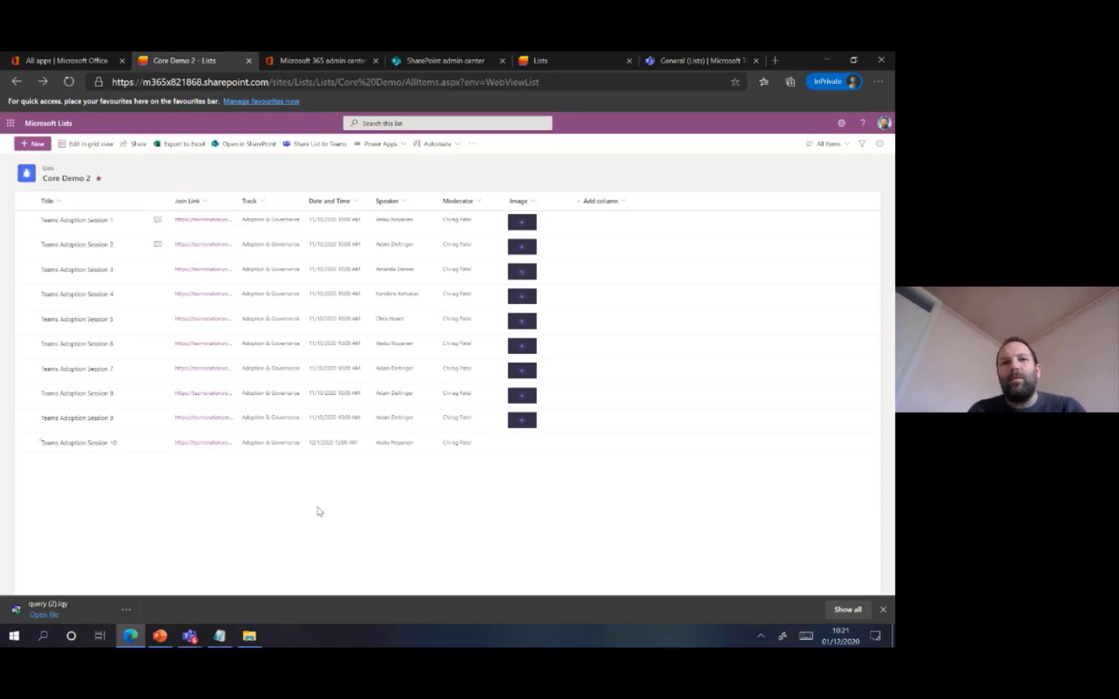
click(173, 635)
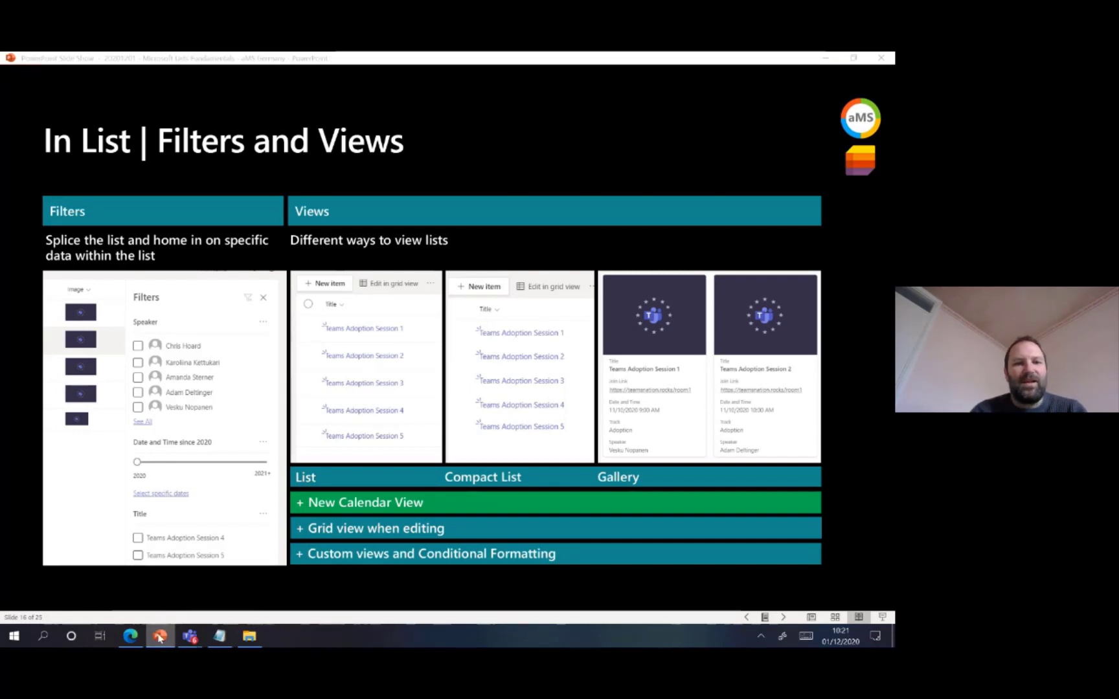
Switch to Edge, show the filters for Core Demo 2, filter the items by the second listed speaker and clear that filter
click(130, 635)
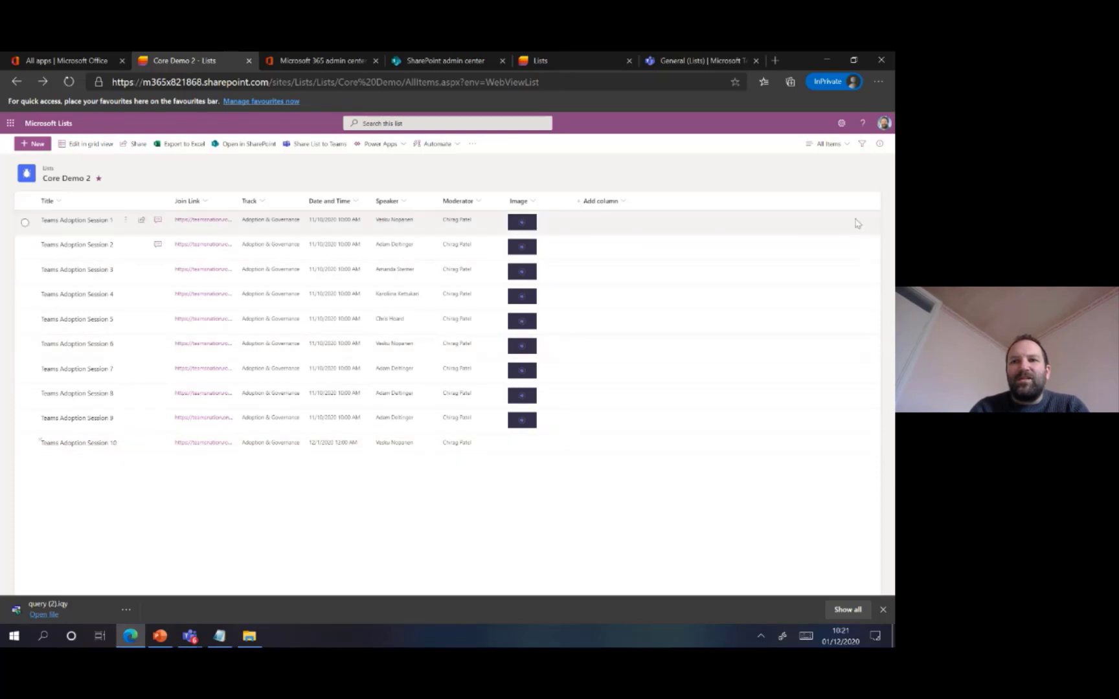
click(864, 148)
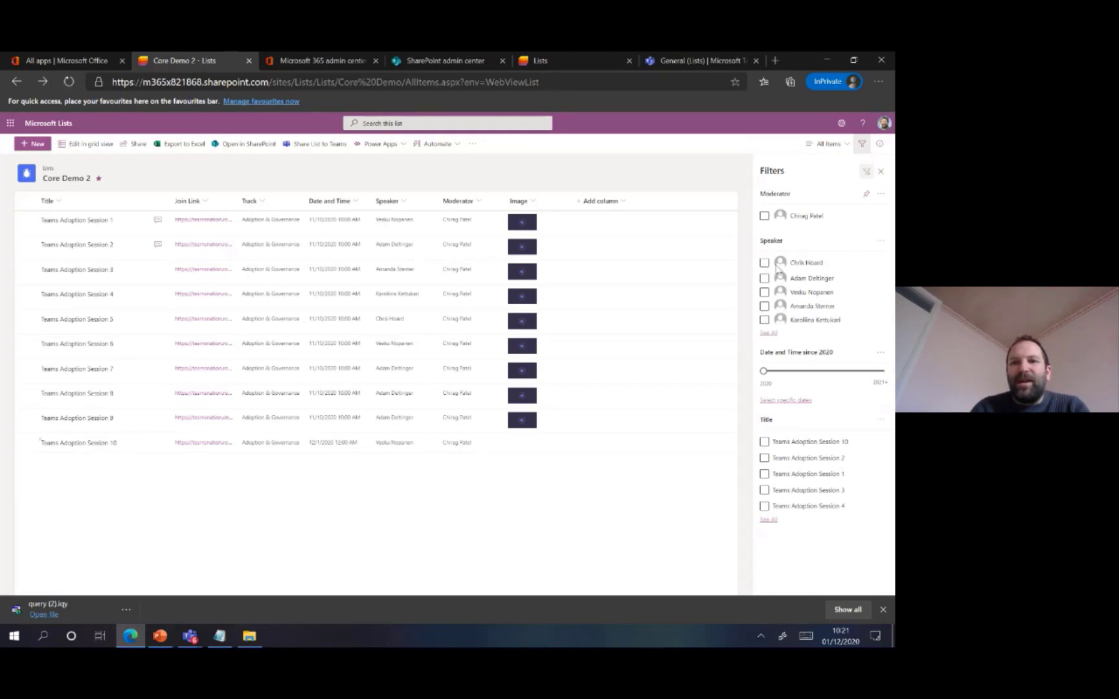
right_click(764, 281)
click(762, 281)
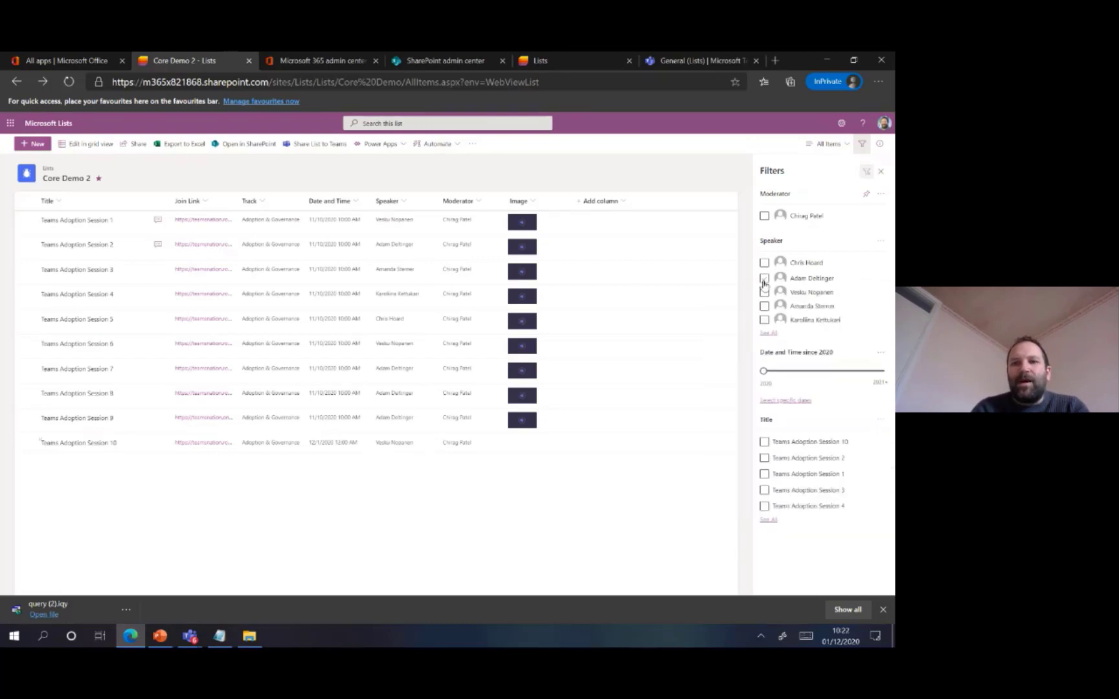
click(763, 281)
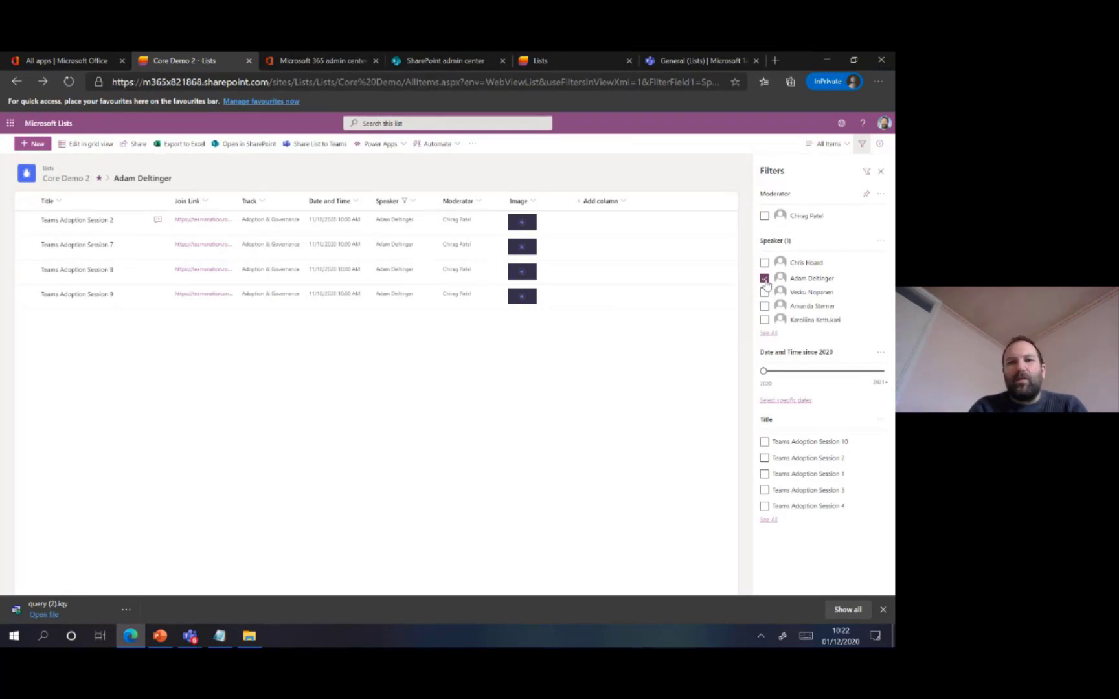
click(765, 280)
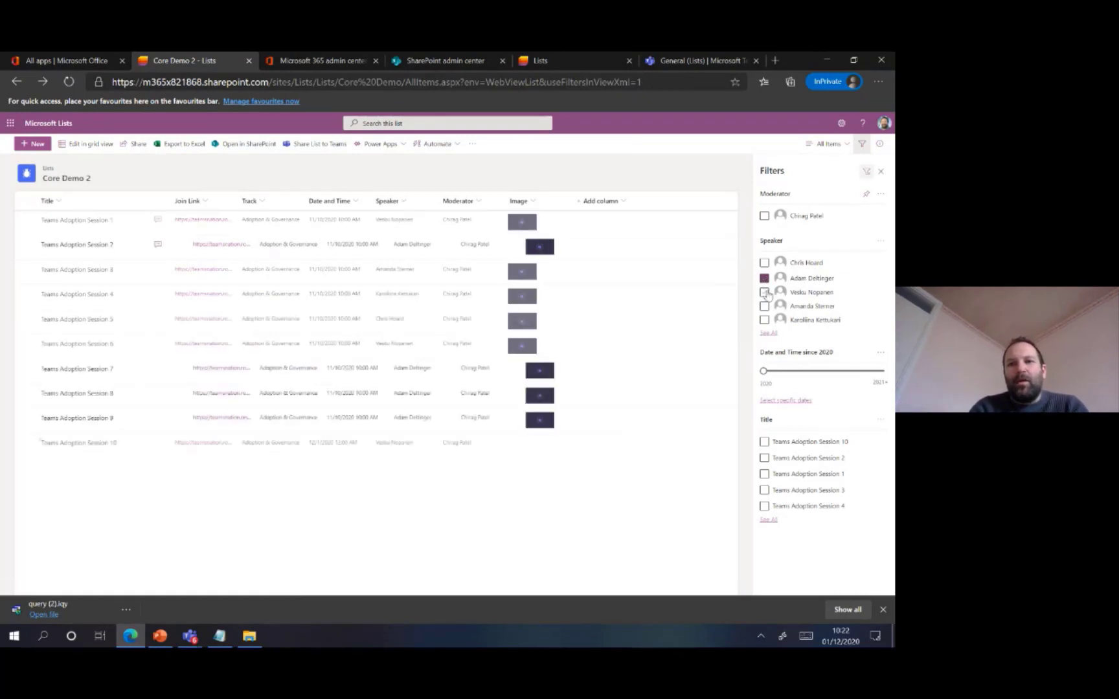
click(765, 293)
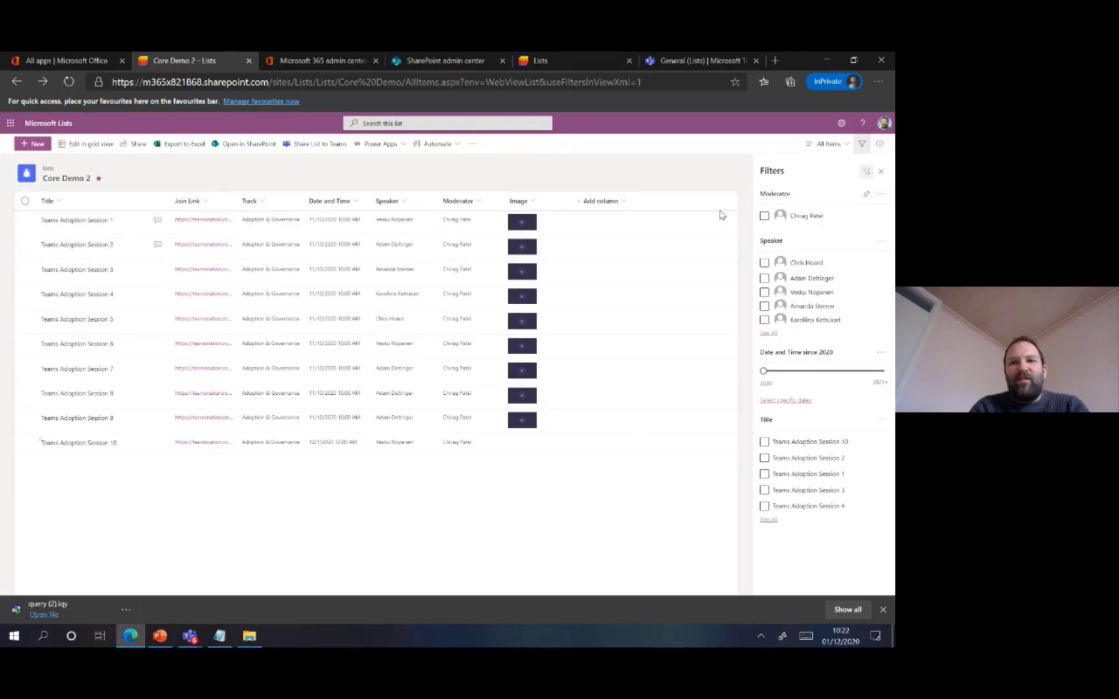
View the column settings available for the Moderator column in Core Demo 2 and dismiss them
click(802, 458)
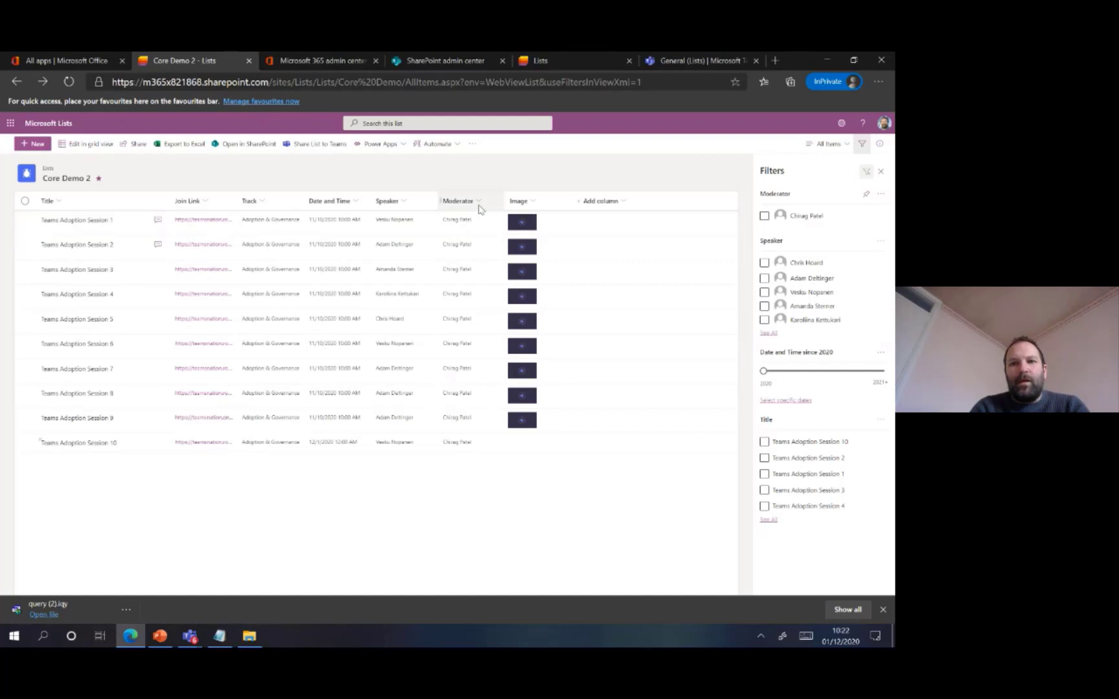
click(480, 205)
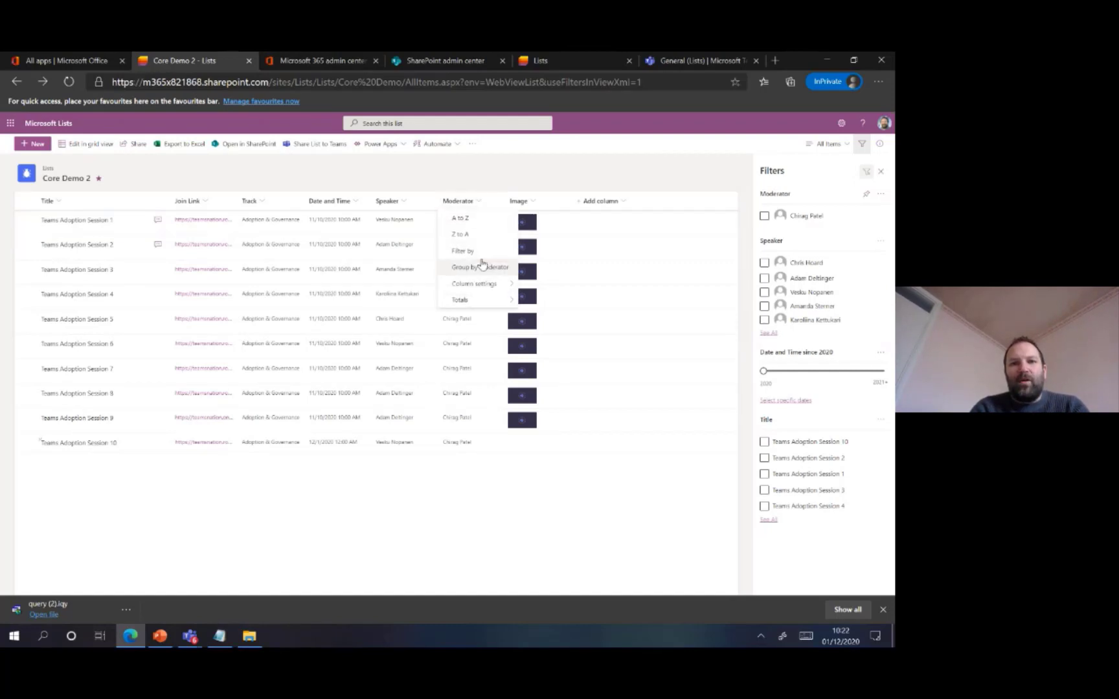
mouse_move(479, 283)
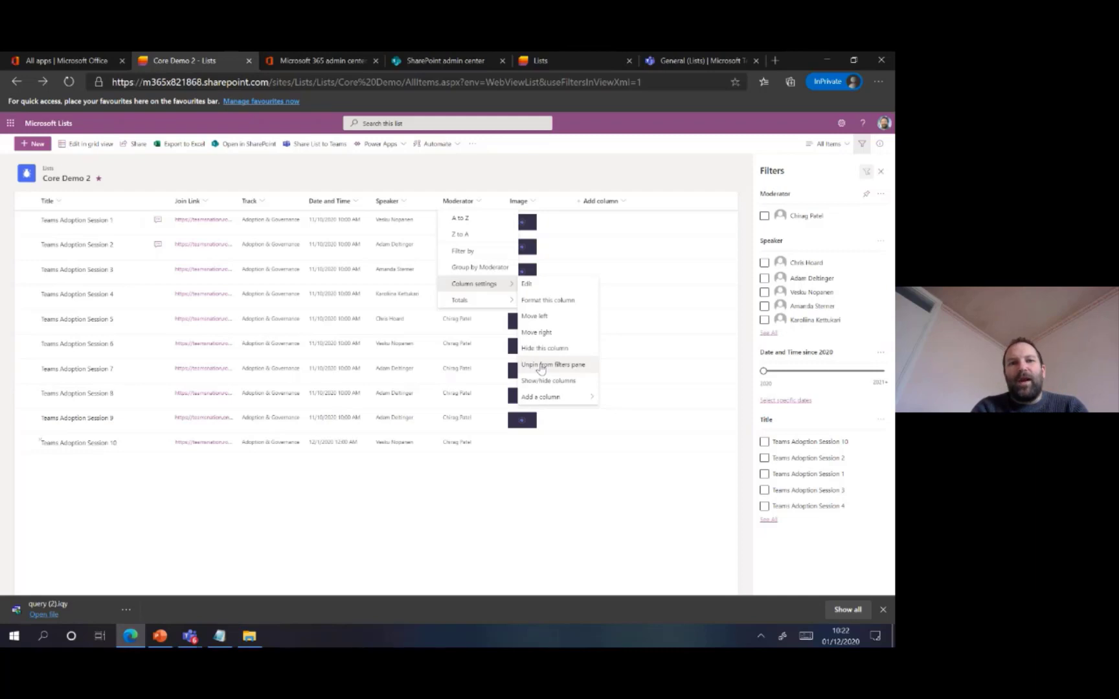
click(318, 488)
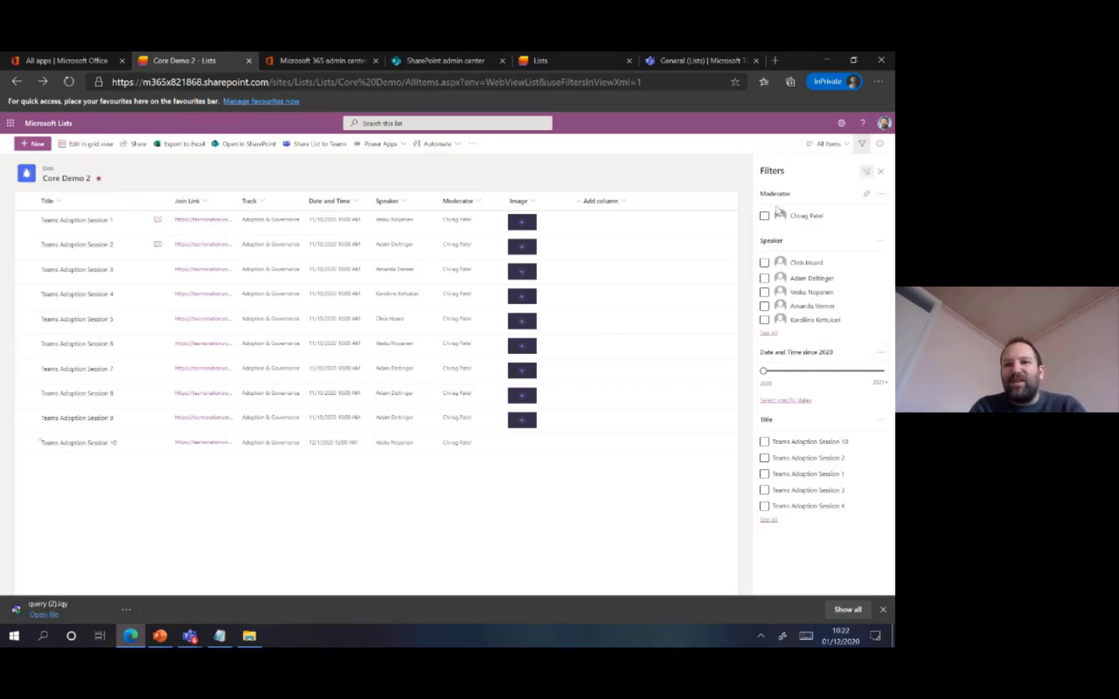
Unpin Moderator from the filters pane, and pin it back using the Moderator column's settings
click(865, 196)
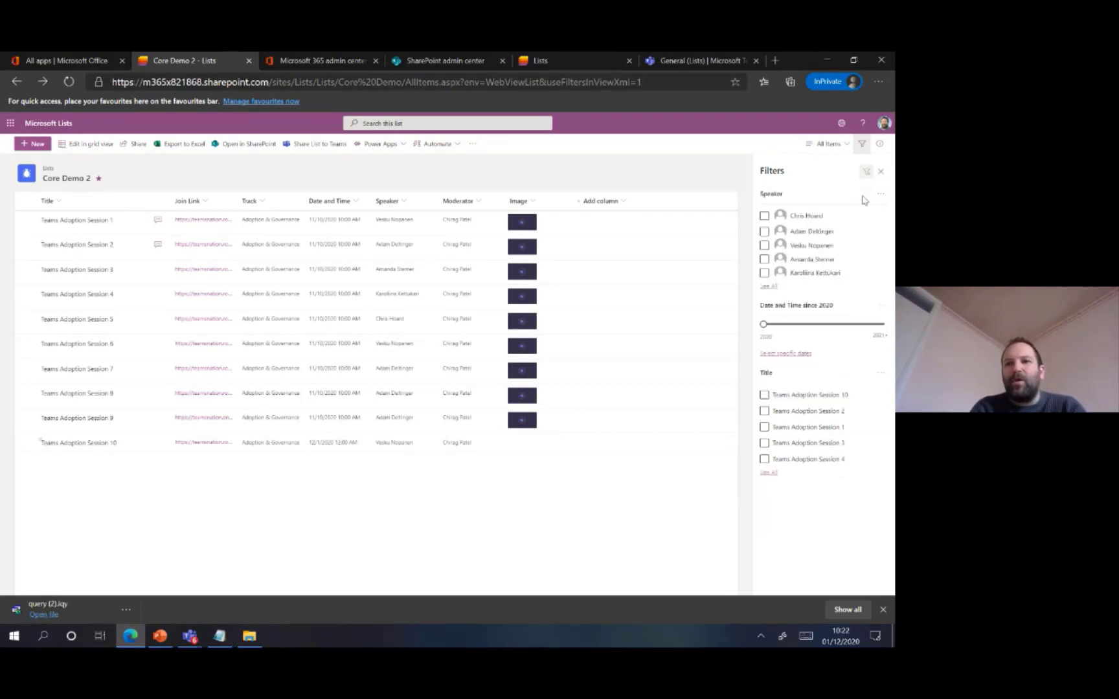
click(483, 202)
mouse_move(494, 285)
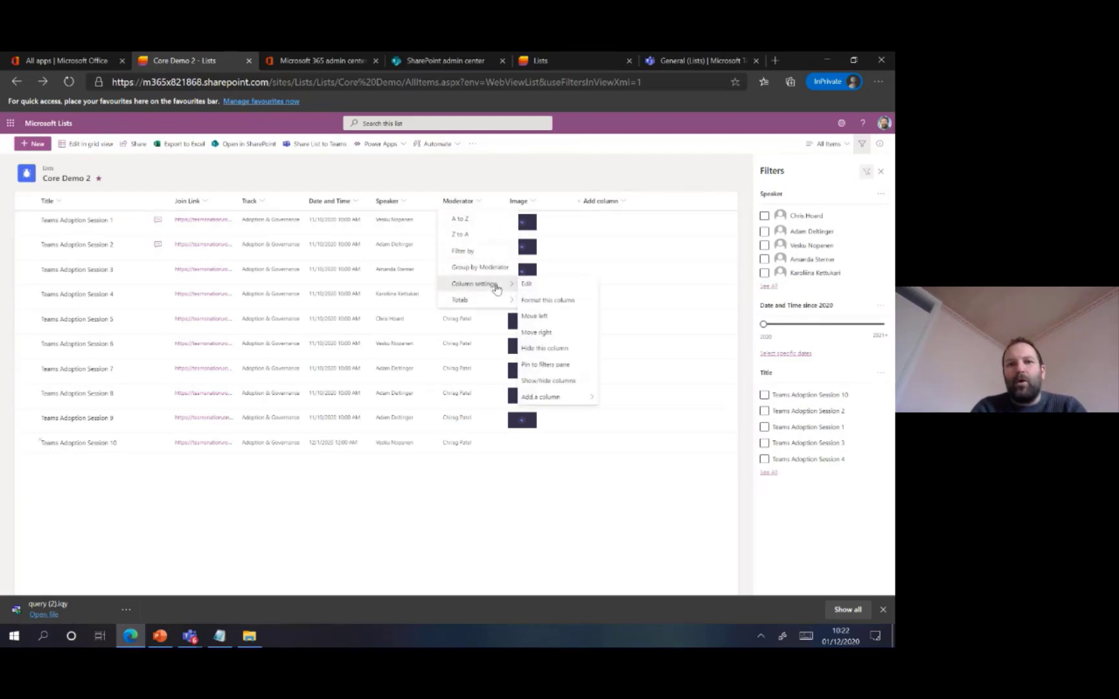
click(579, 366)
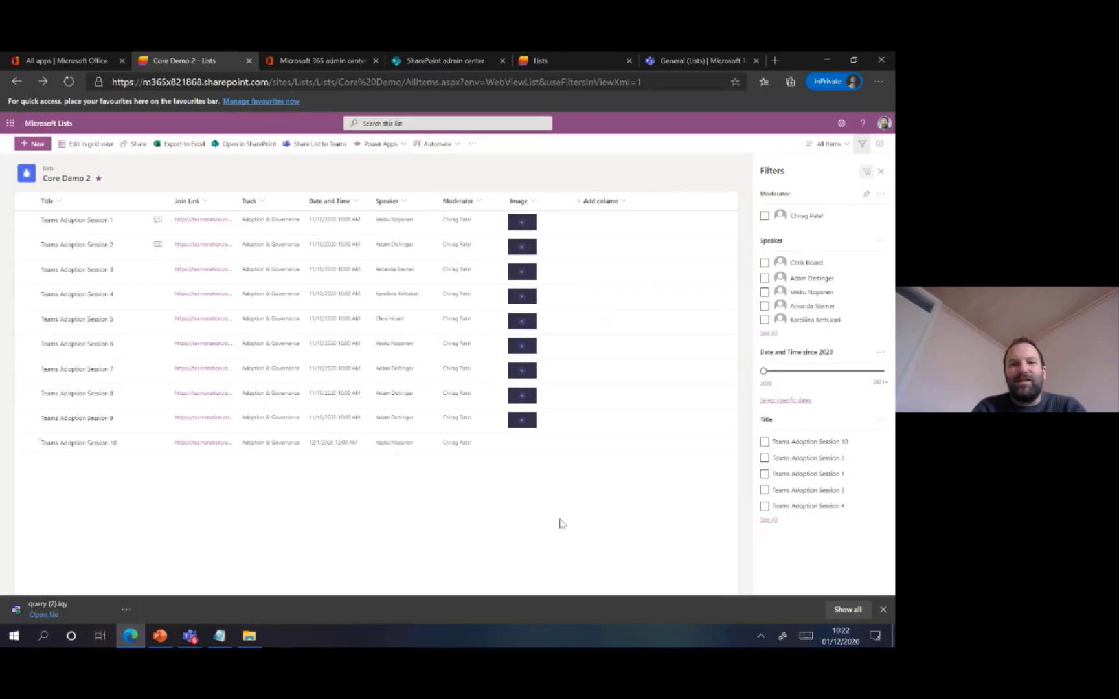
Switch to the PowerPoint Filters and Views slide, return to Edge and close the Core Demo 2 filters pane
click(165, 637)
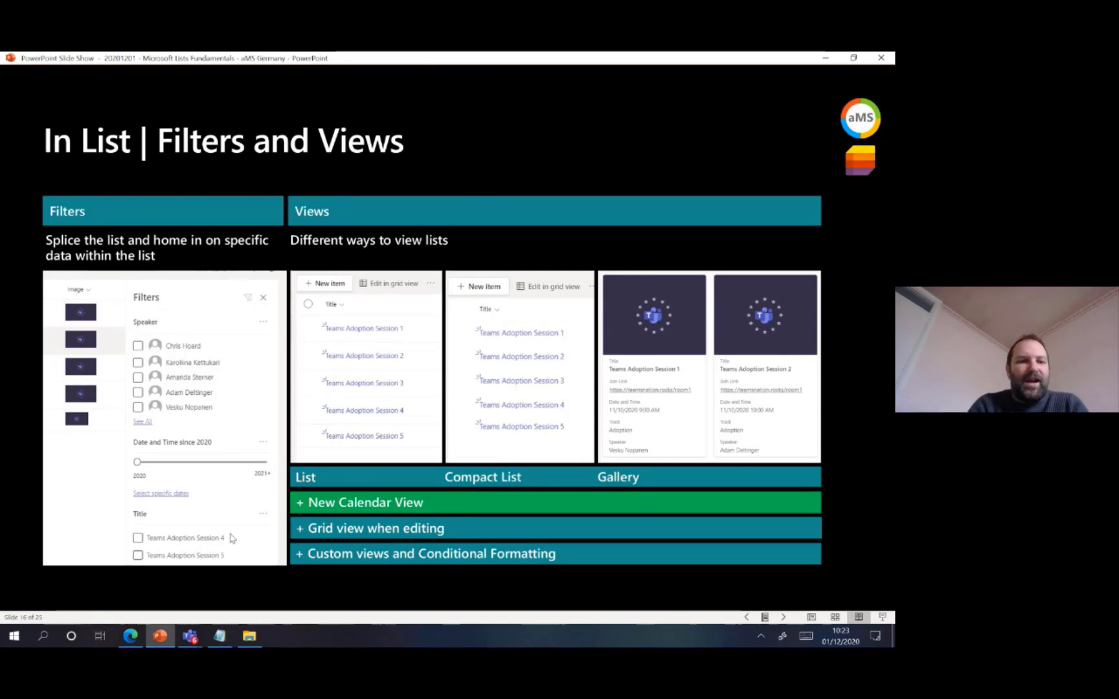
click(162, 636)
click(881, 173)
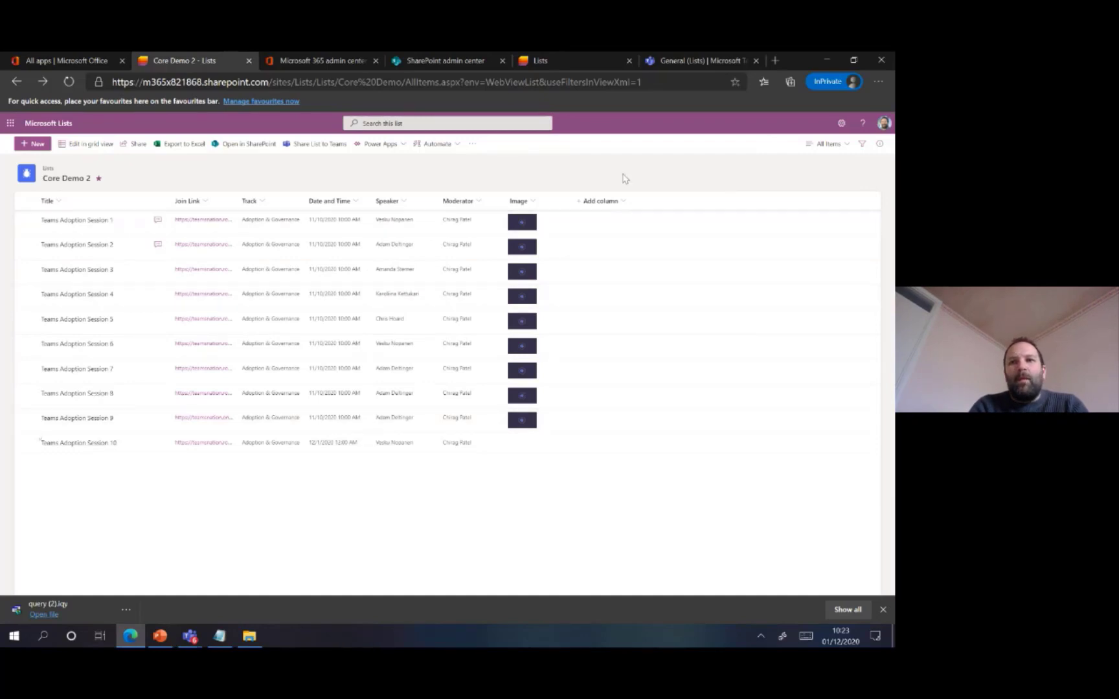
Show the All Items view of Core Demo 2 as a compact list
right_click(827, 150)
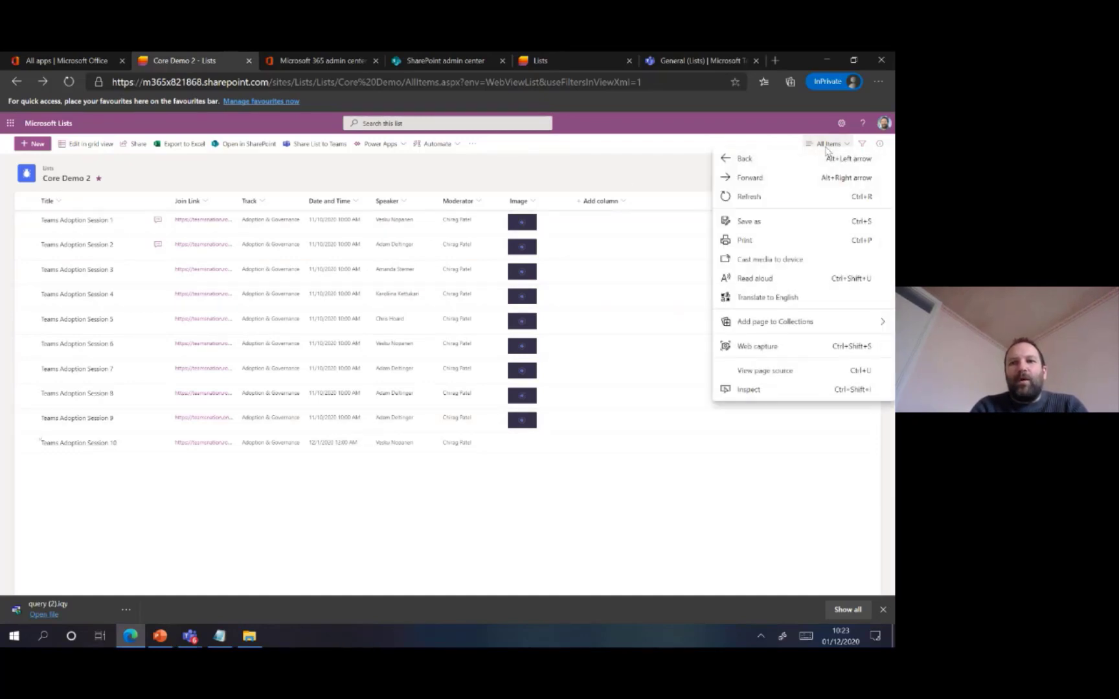
click(826, 150)
click(827, 144)
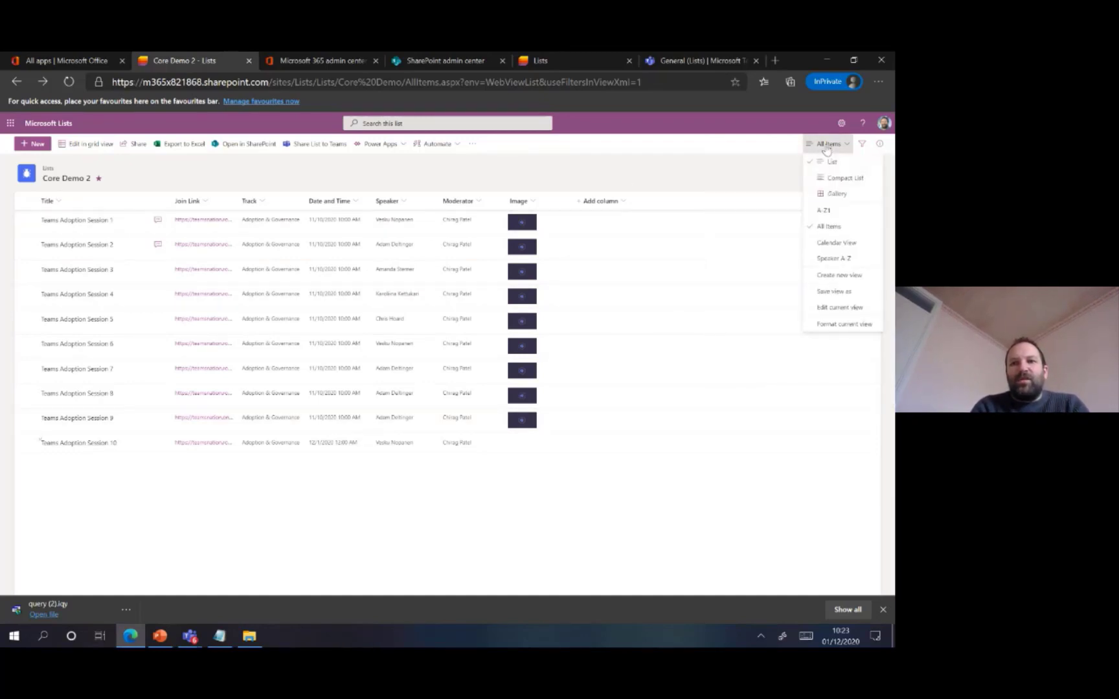
click(859, 186)
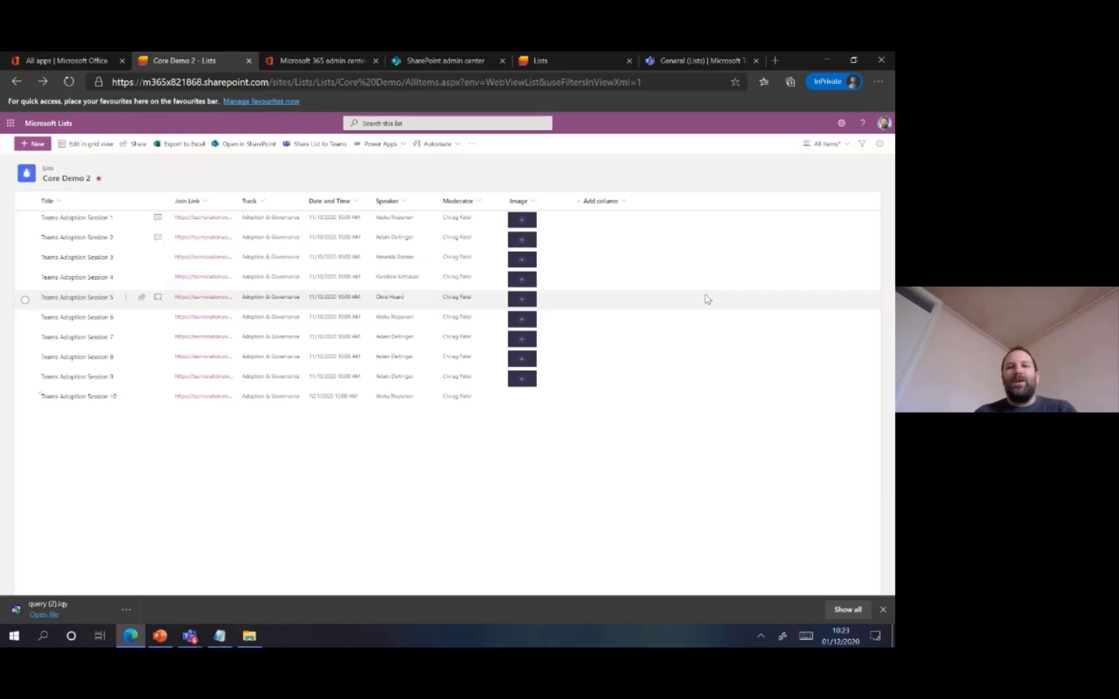
Dismiss the browser's download bar and show the Core Demo 2 items as a gallery
click(883, 609)
click(825, 143)
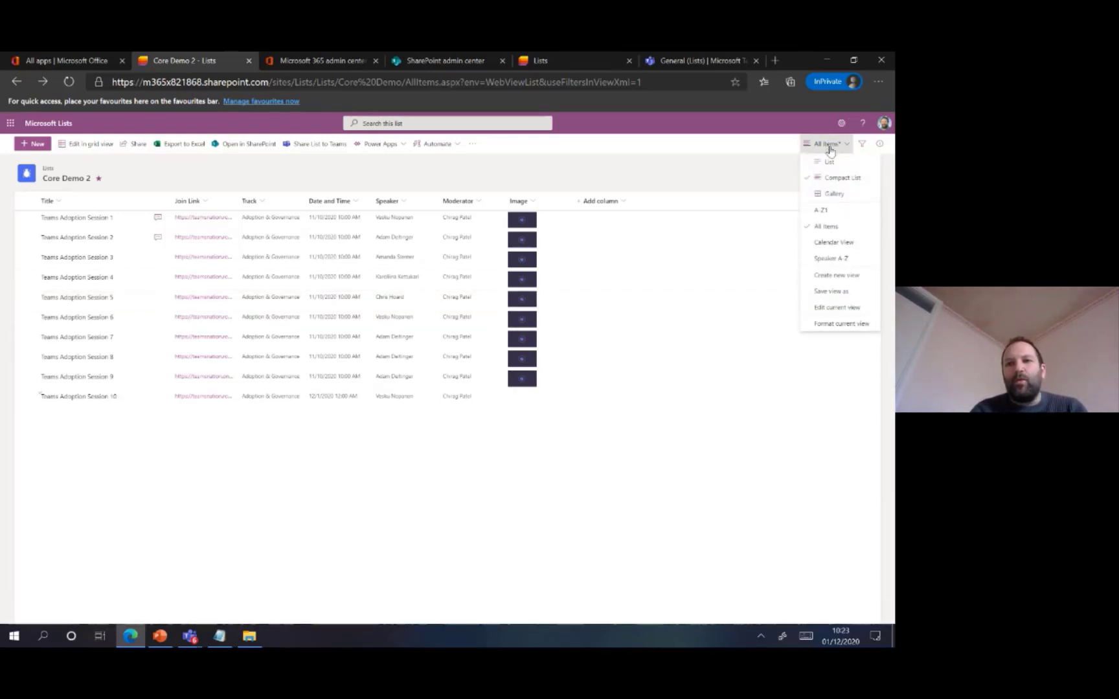
click(831, 193)
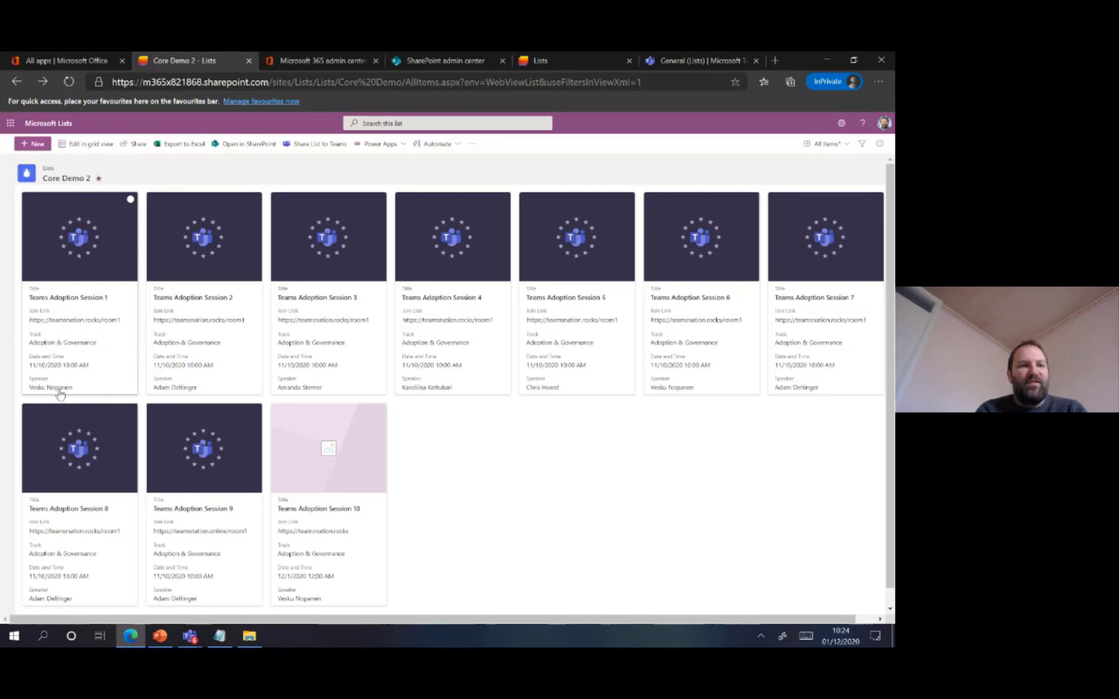
mouse_move(57, 388)
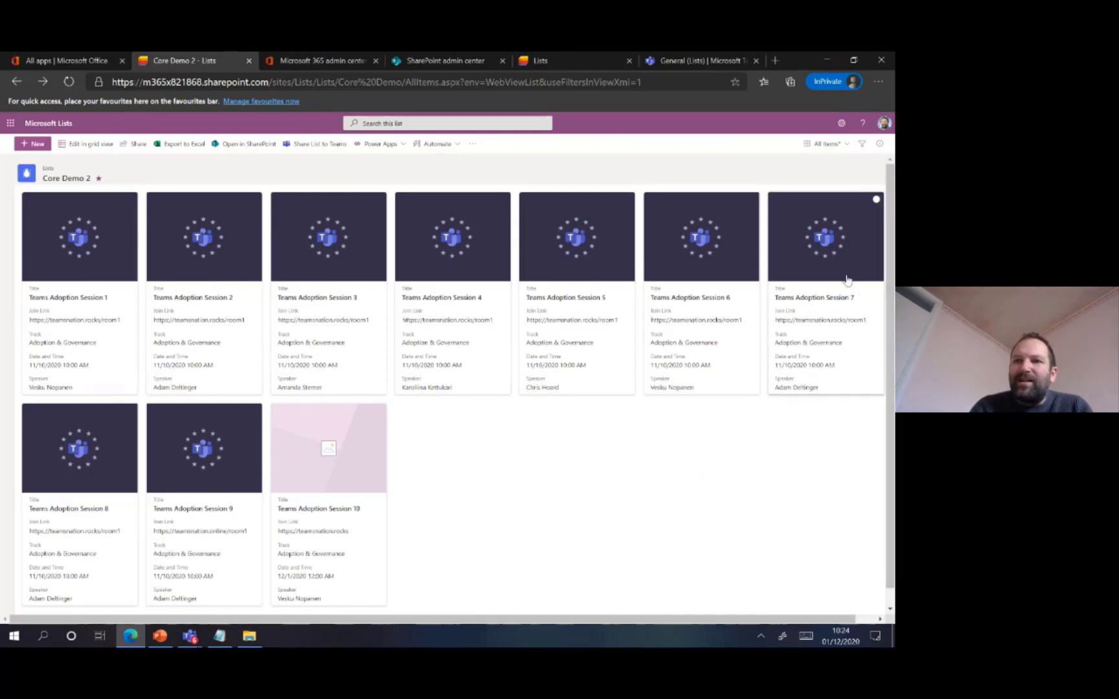
Show Core Demo 2 in Calendar View for November 2020, and view and close the Teams Adoption Session 1 details
click(839, 149)
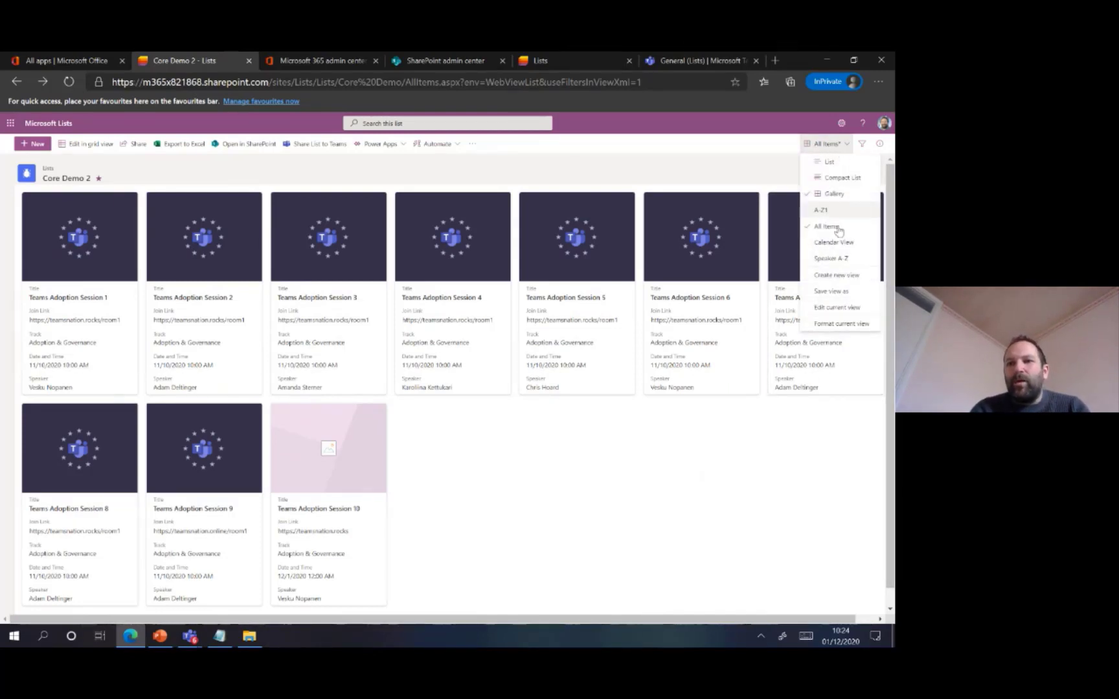
click(840, 247)
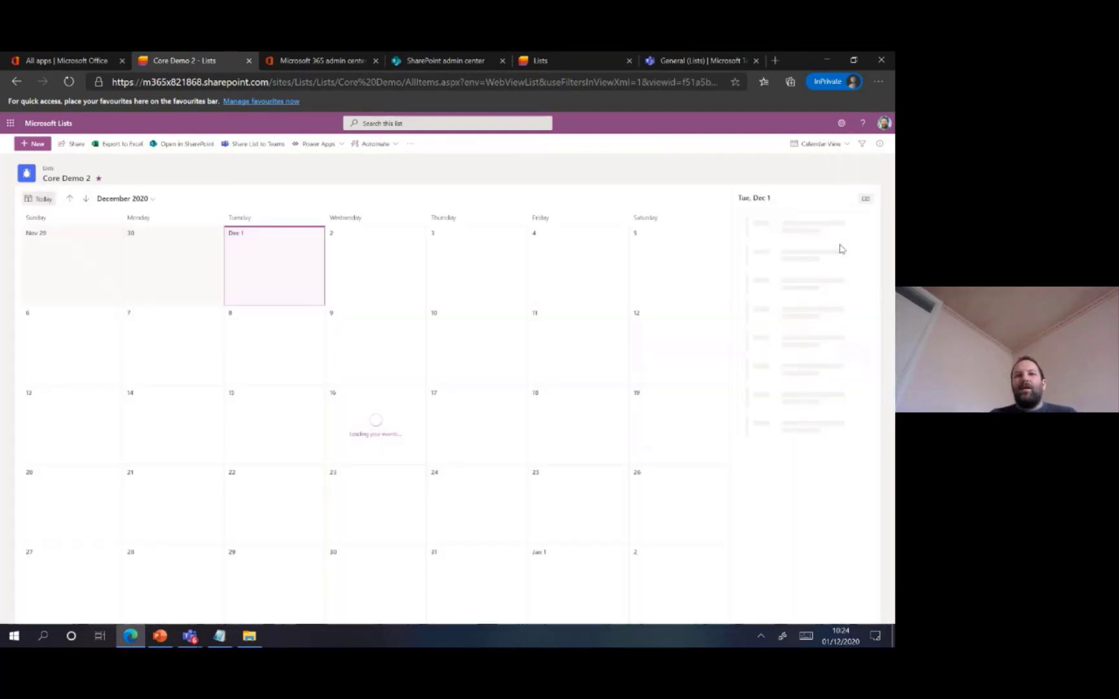
click(69, 201)
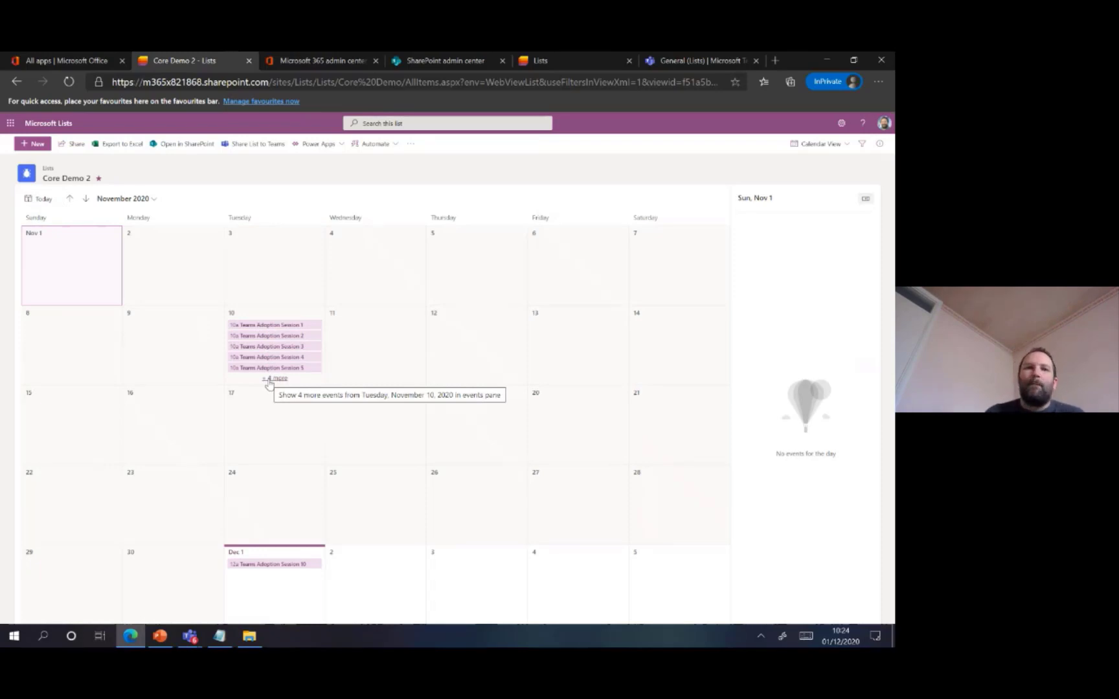
click(287, 326)
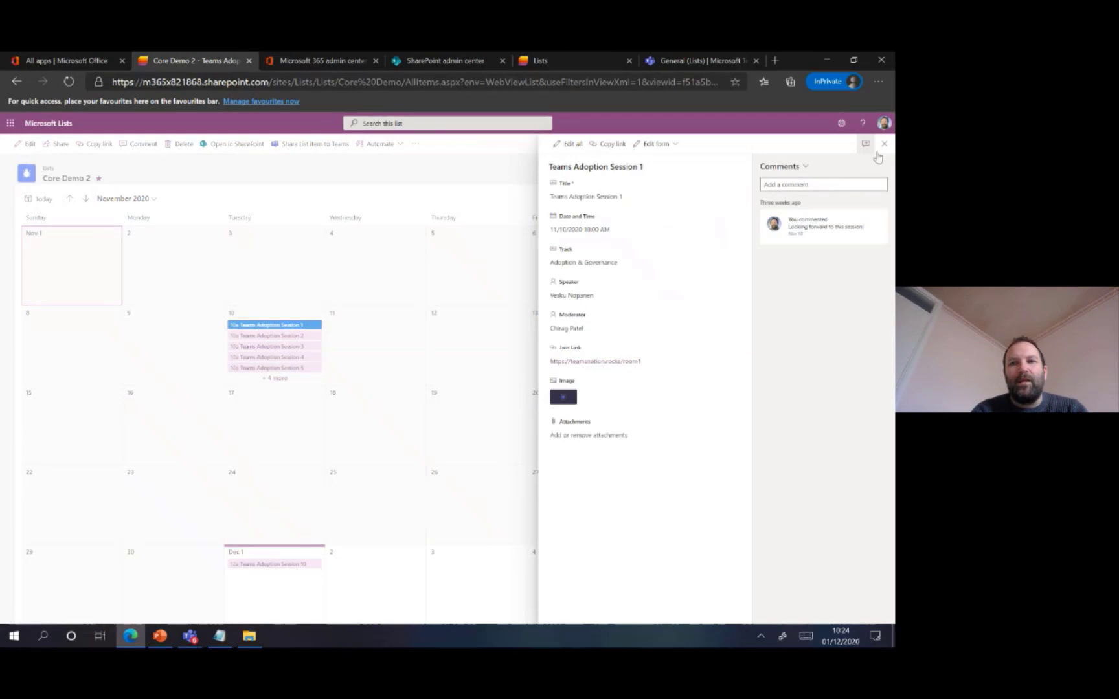
click(884, 144)
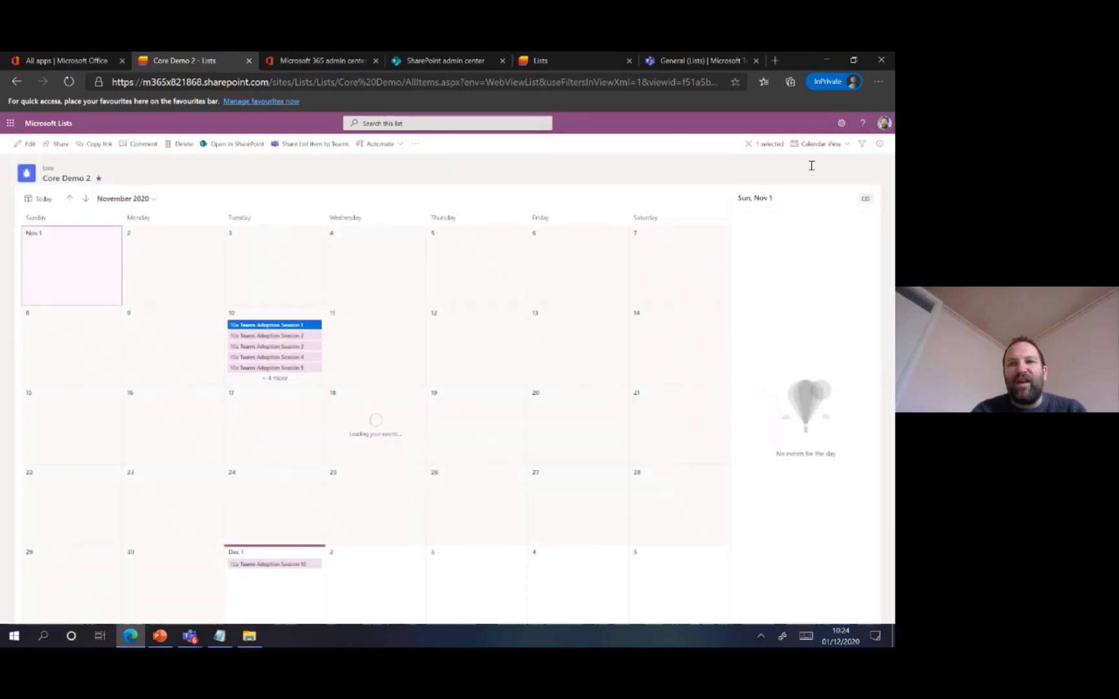
Return Core Demo 2 to the All Items view and show it in the List layout
click(840, 146)
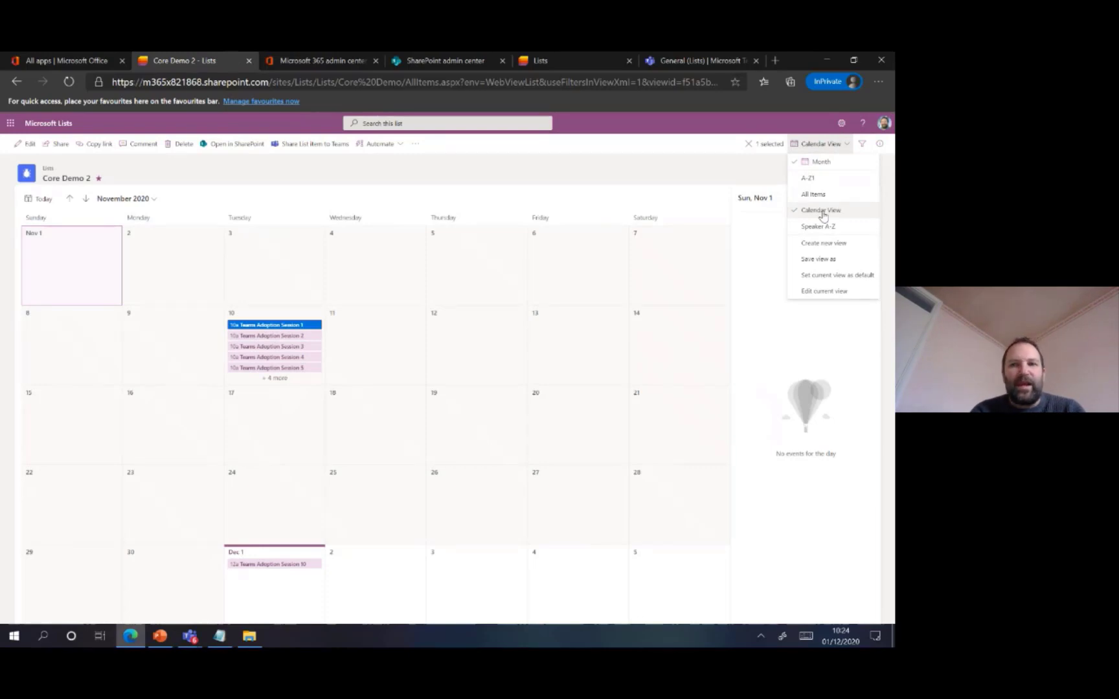
click(814, 194)
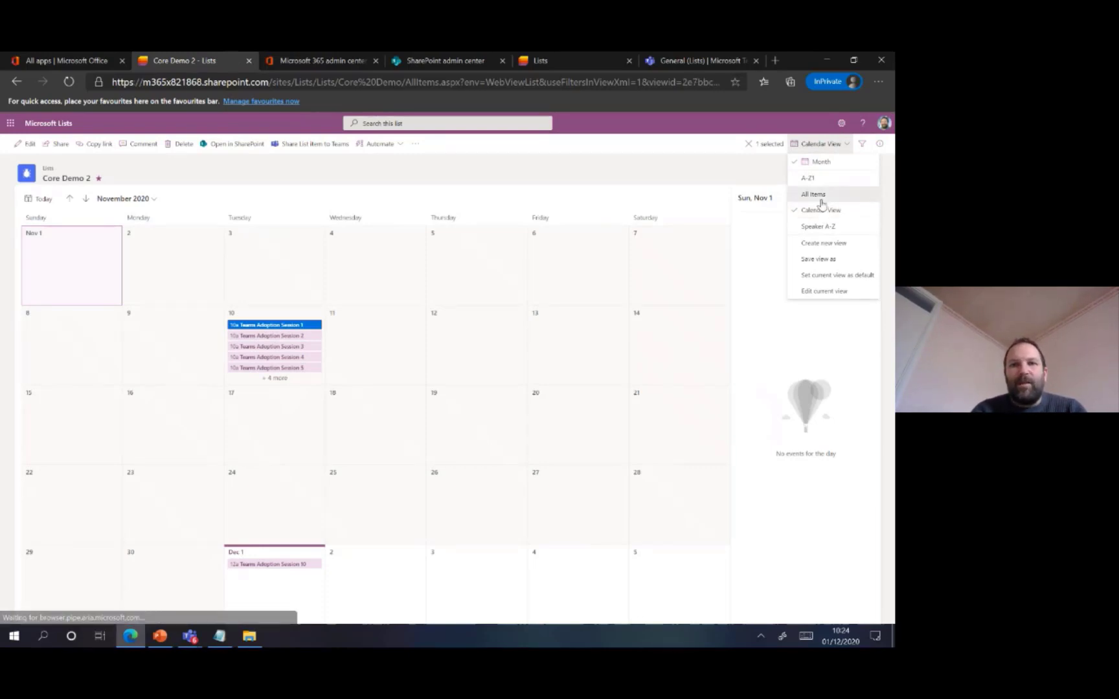
click(828, 144)
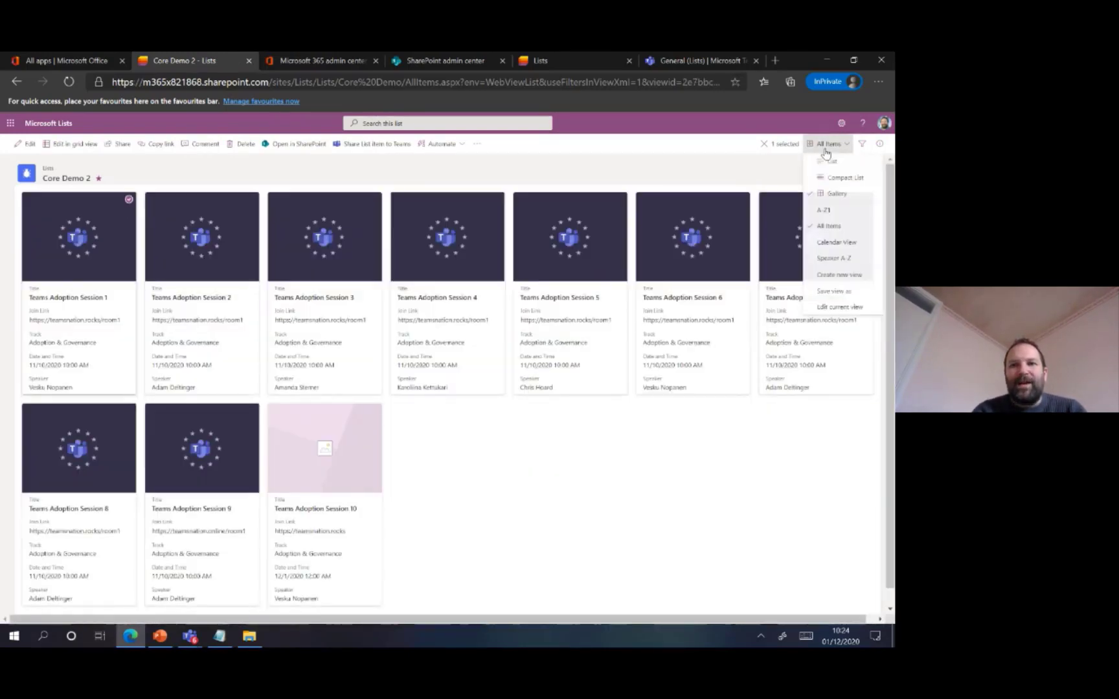
click(830, 162)
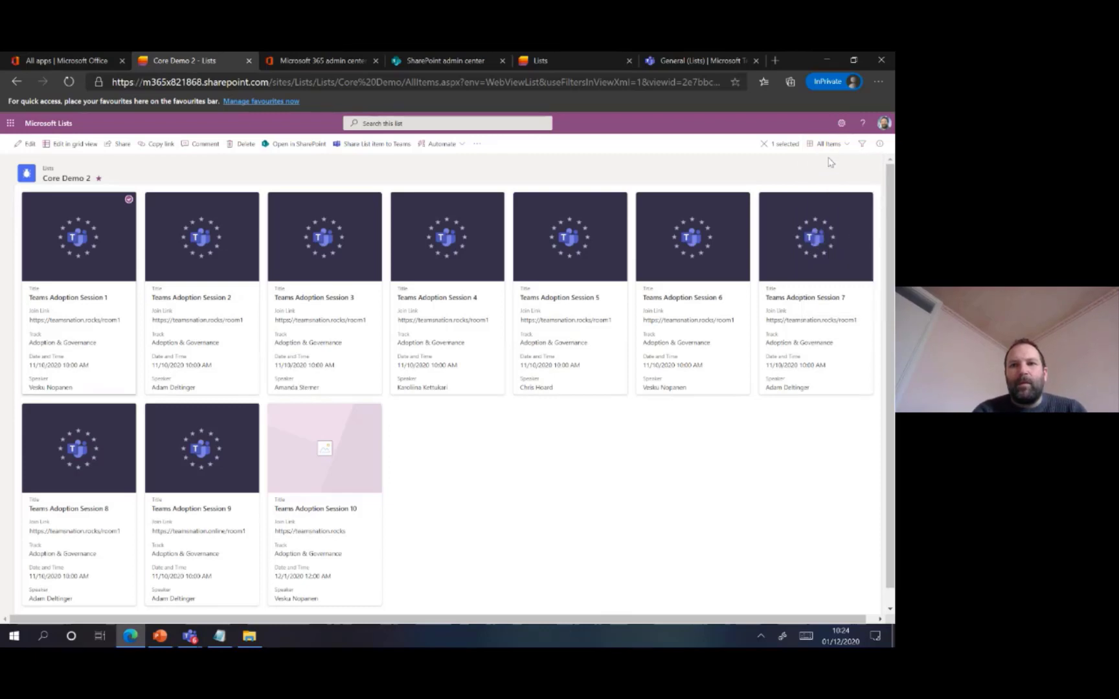
Fill in a new public calendar view named New Calendar for Core Demo 2 and discard it without creating it
click(829, 143)
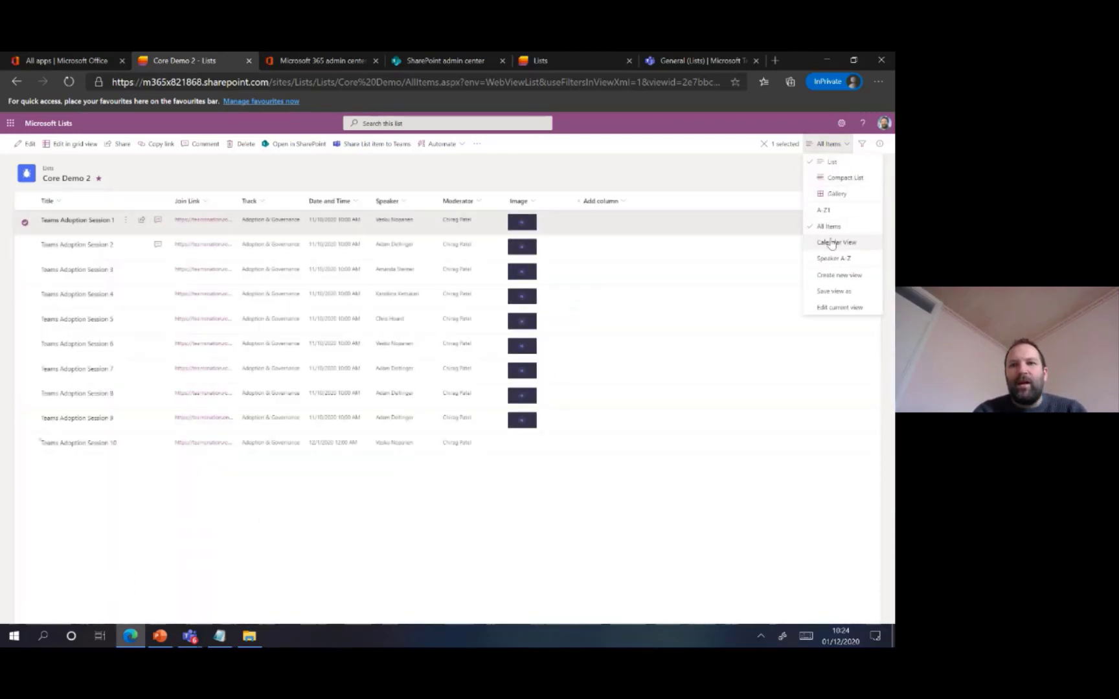
click(836, 275)
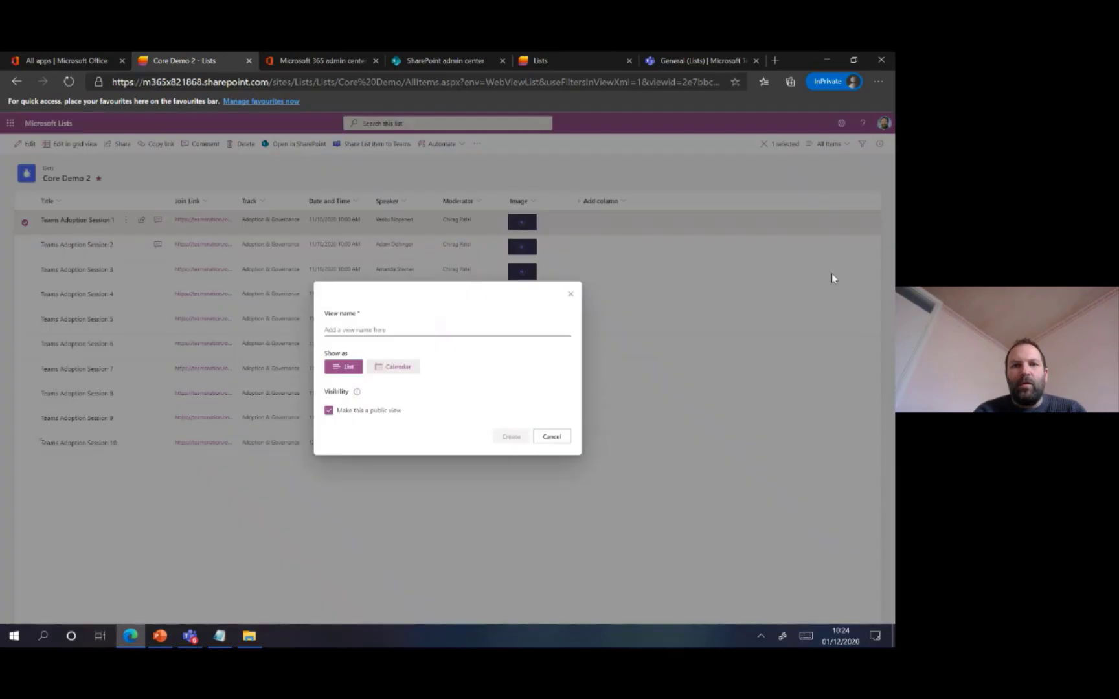
click(347, 326)
click(379, 369)
click(361, 302)
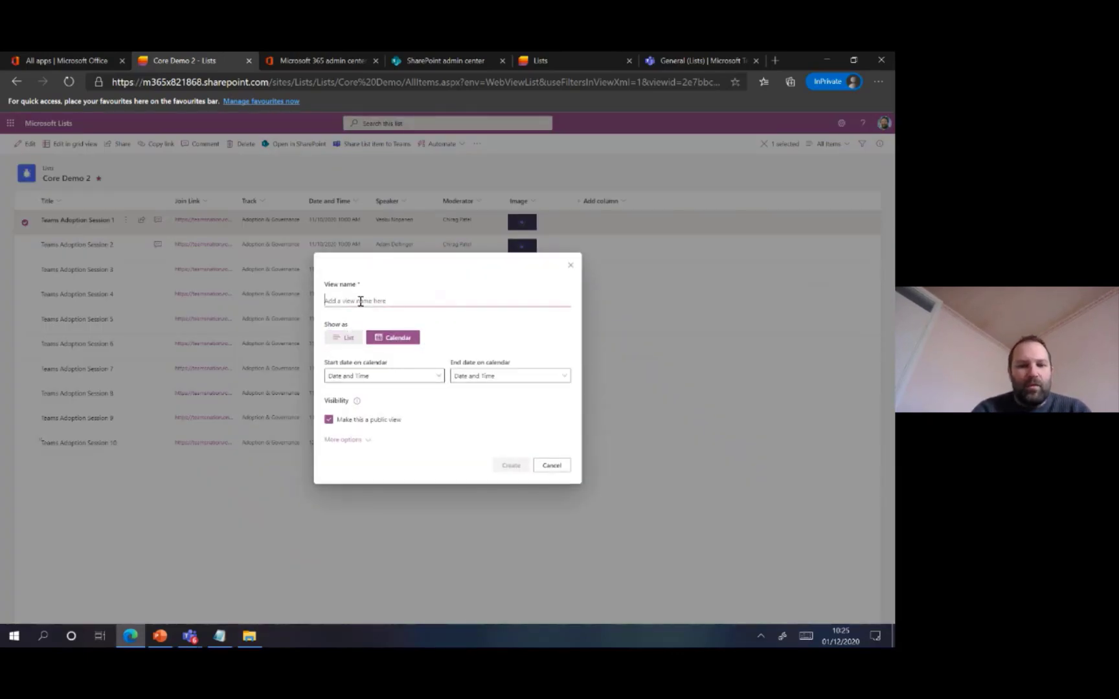
text(New X)
text(alendar)
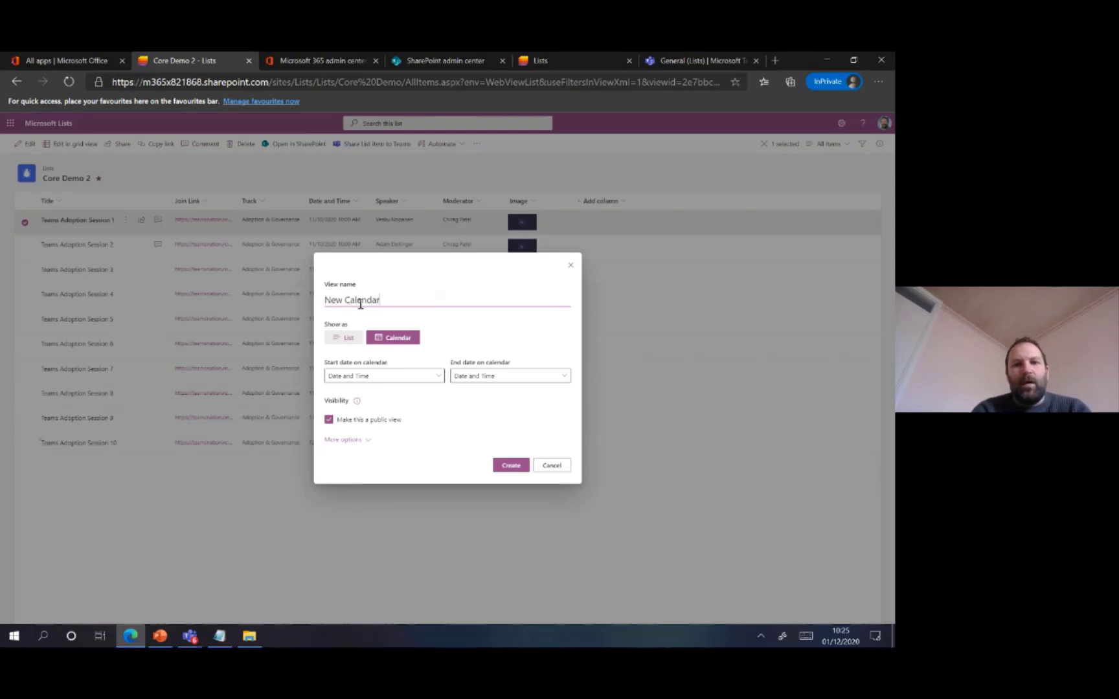
click(571, 272)
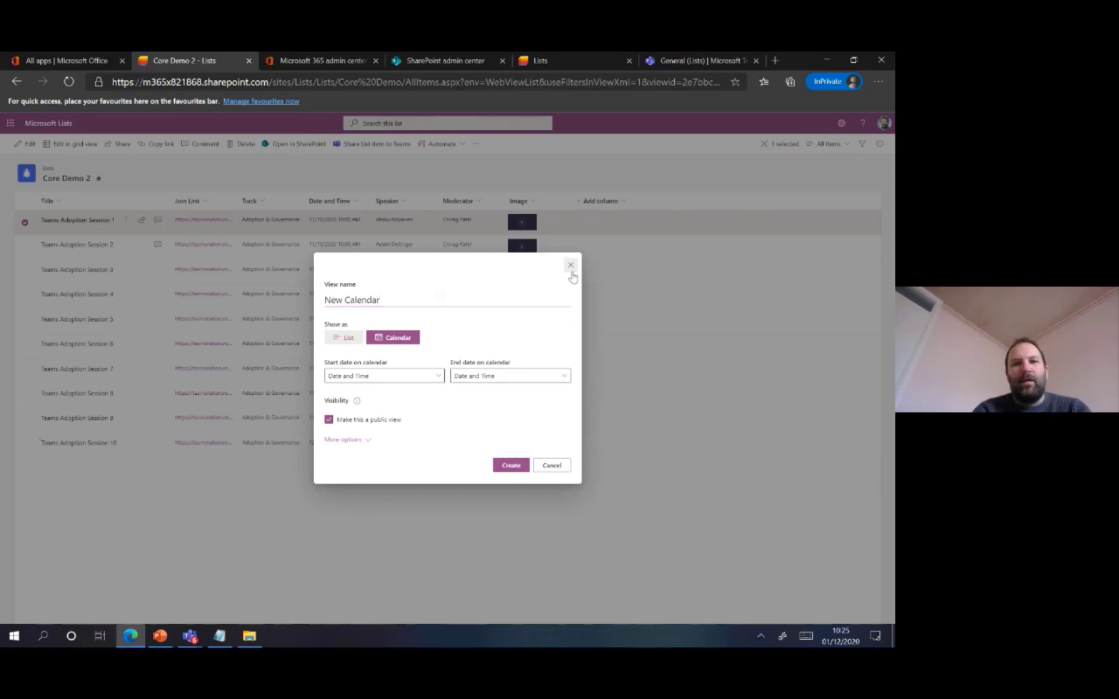
Show Core Demo 2 in Calendar View, check its view options and return to All Items
click(826, 146)
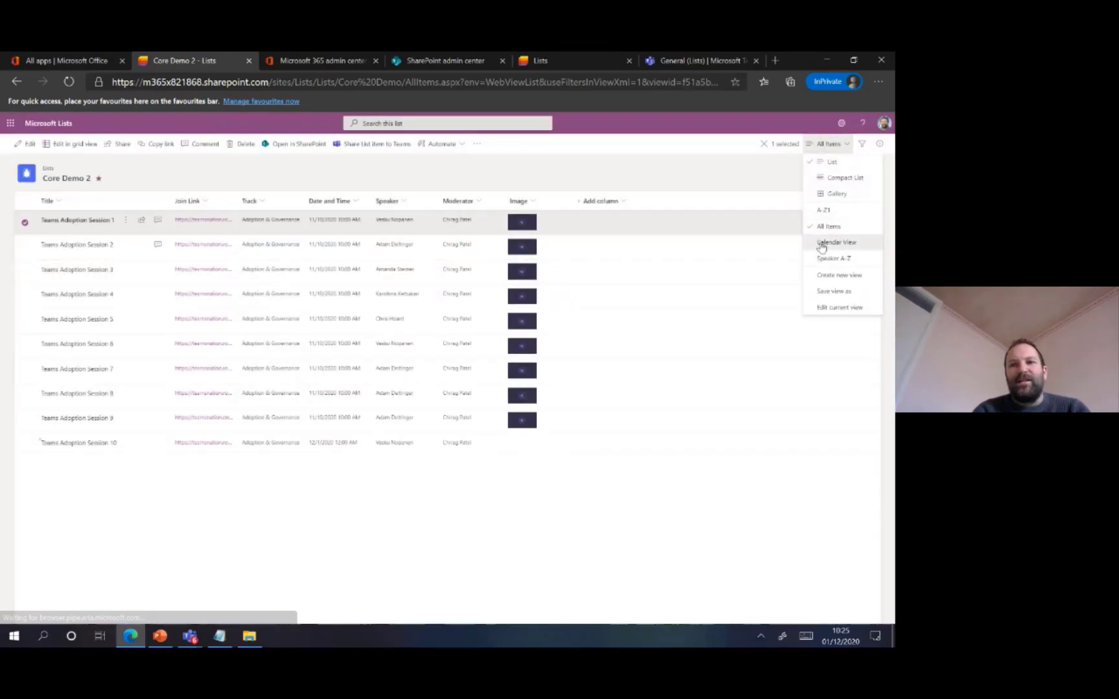
click(822, 245)
click(828, 144)
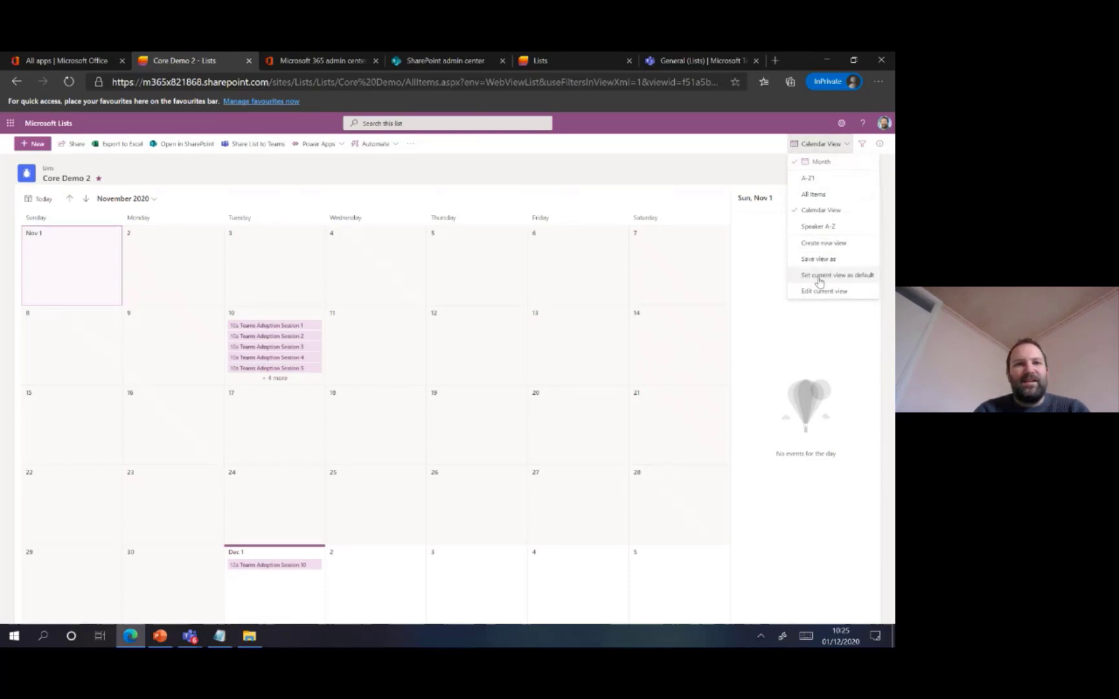
click(815, 194)
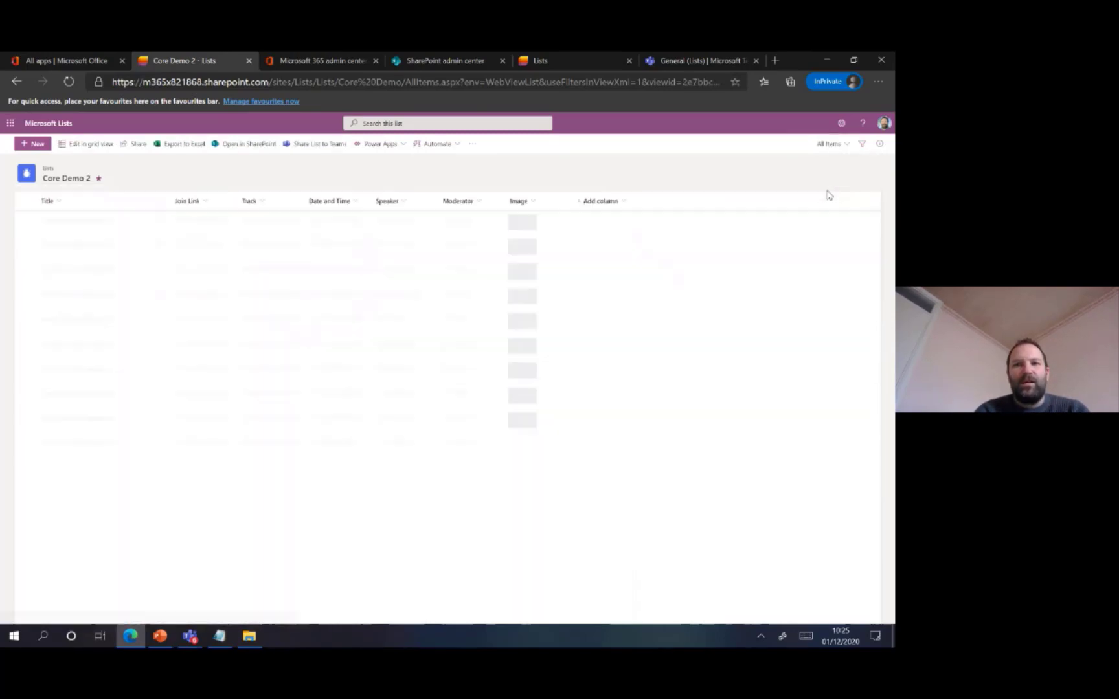
Switch to the PowerPoint Filters and Views slide, return to Edge and open Core Demo 2 in grid view for editing
click(159, 637)
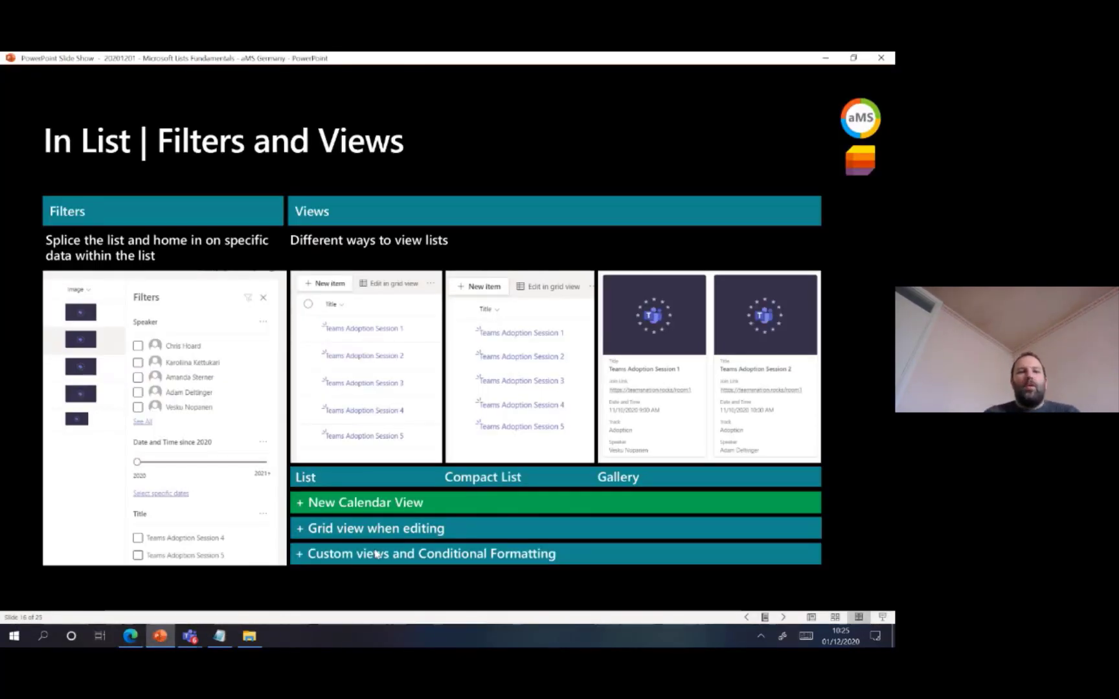
click(165, 628)
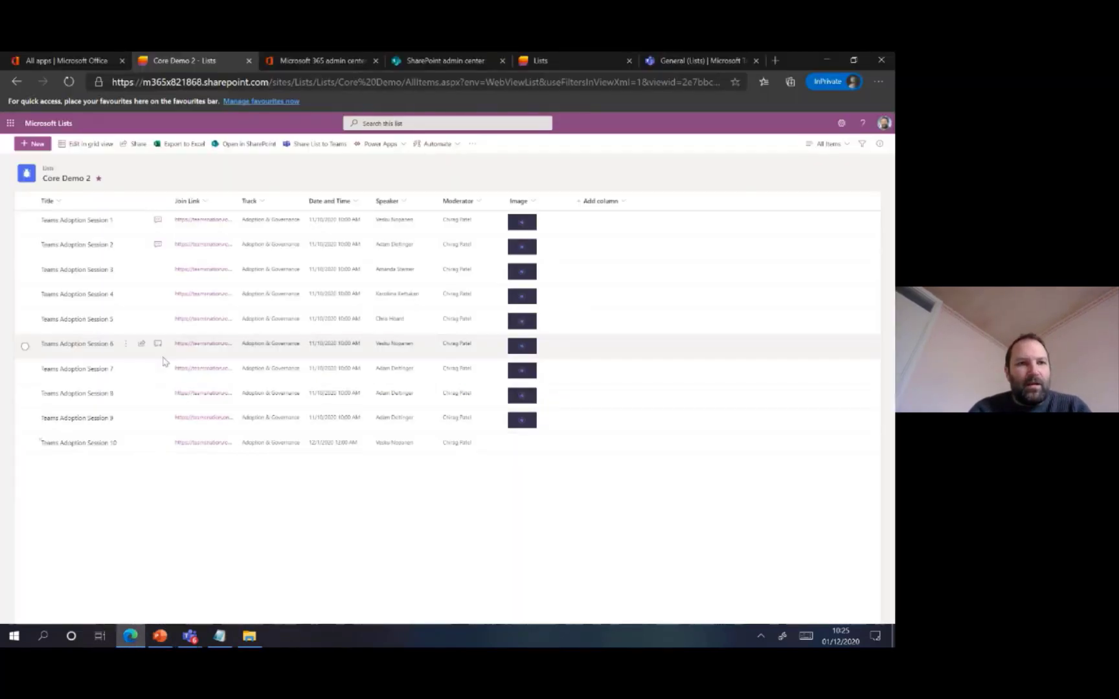
click(96, 145)
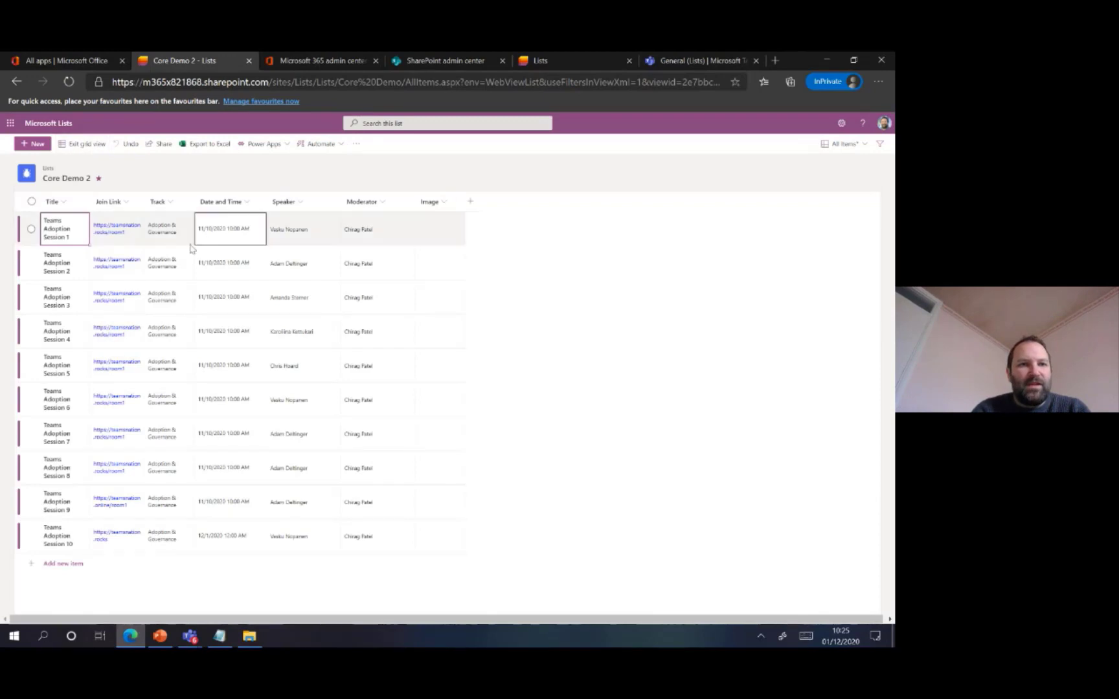
Shorten the Track value of Teams Adoption Session 1 to Adoption in the grid
click(166, 237)
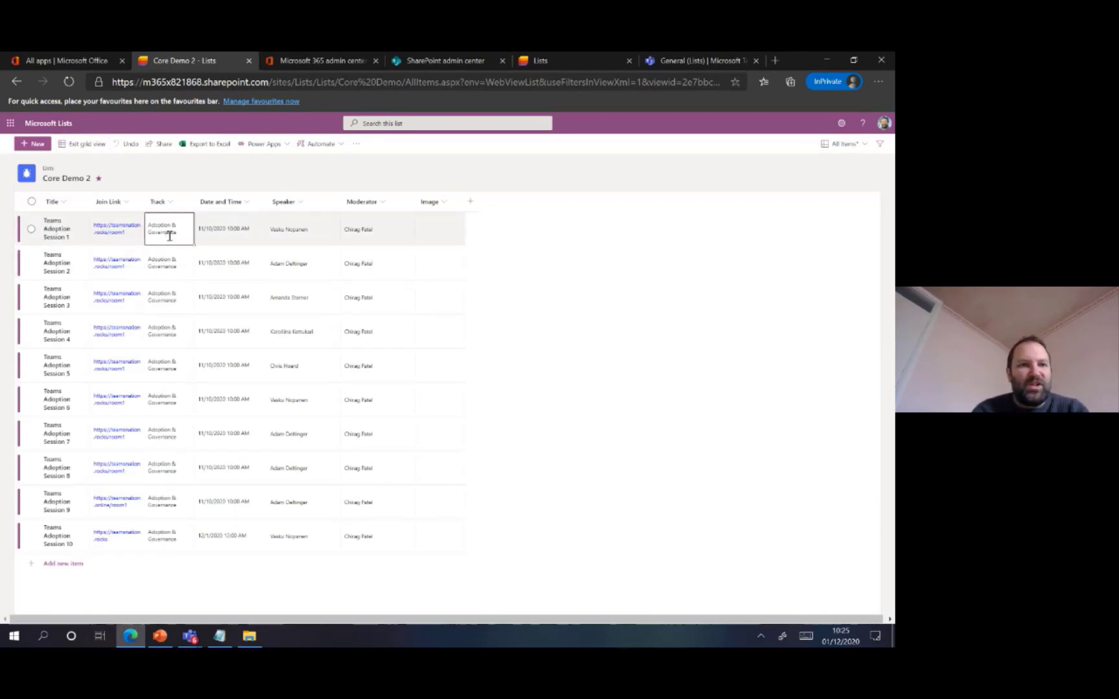
click(159, 227)
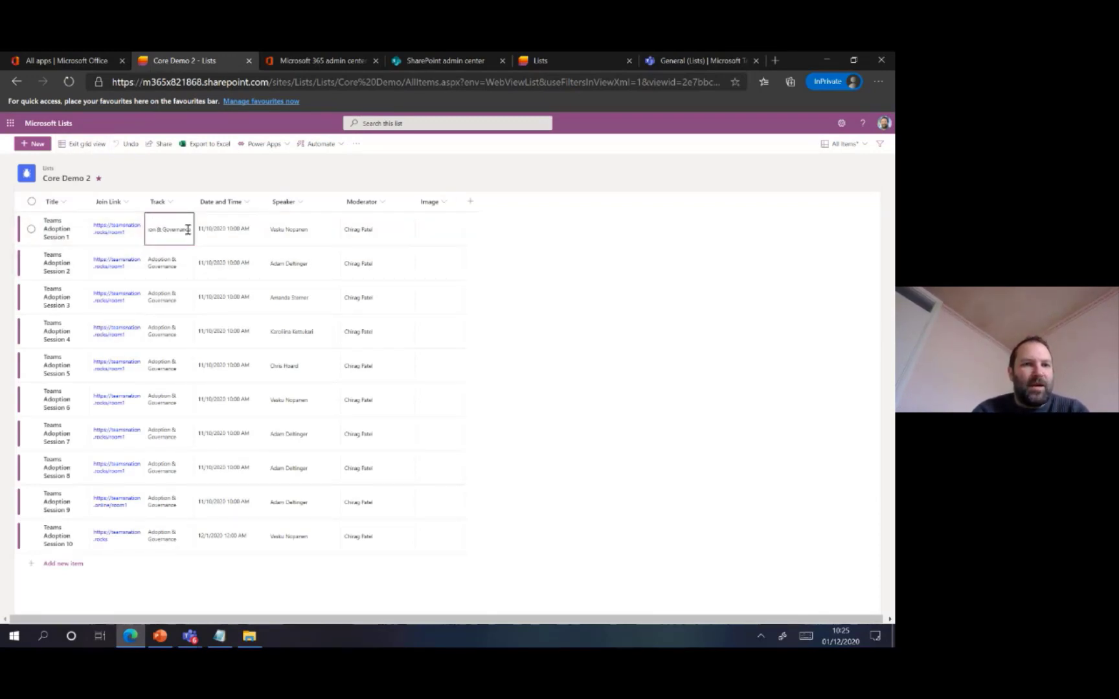
drag(193, 234, 154, 233)
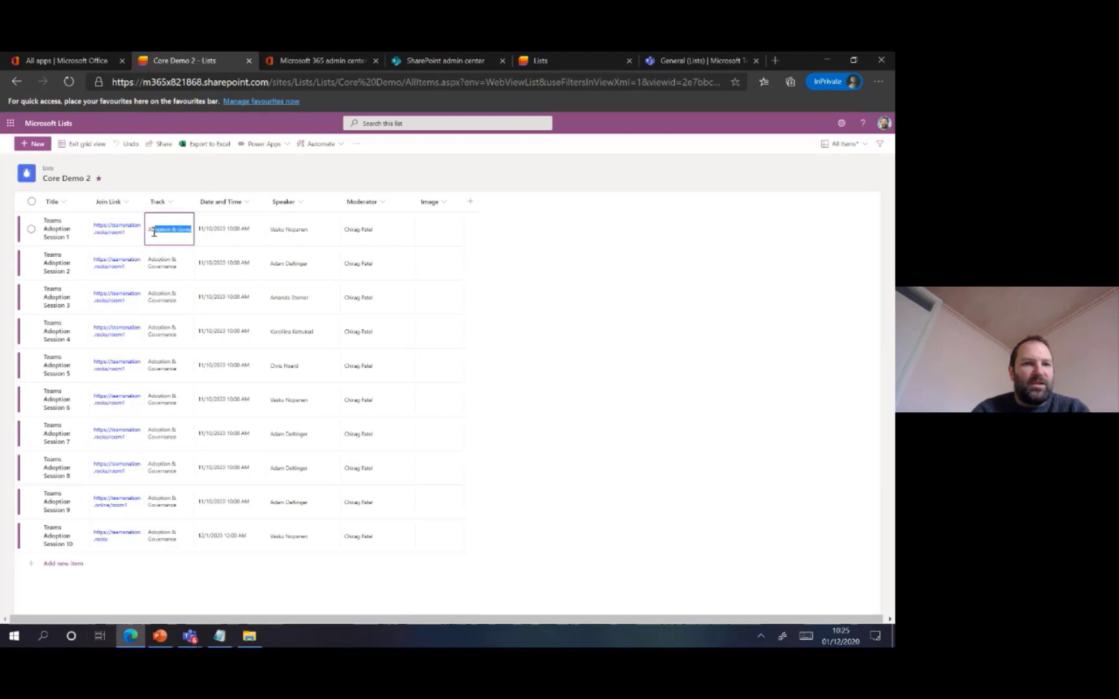
key(BackSpace)
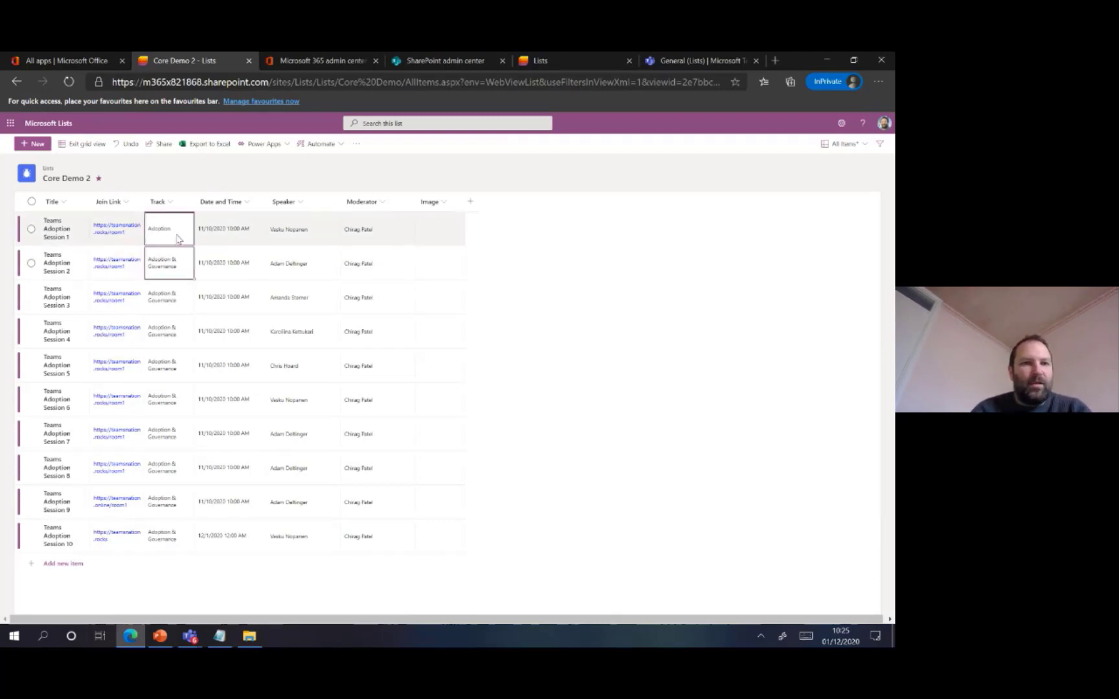
Paste Adoption into the Track cells of Teams Adoption Sessions 2 to 10 and leave grid editing
drag(170, 263, 172, 532)
text(Adoption Adoption Adoption Adoption Adoption Adoption Adoption Adoption Adoption)
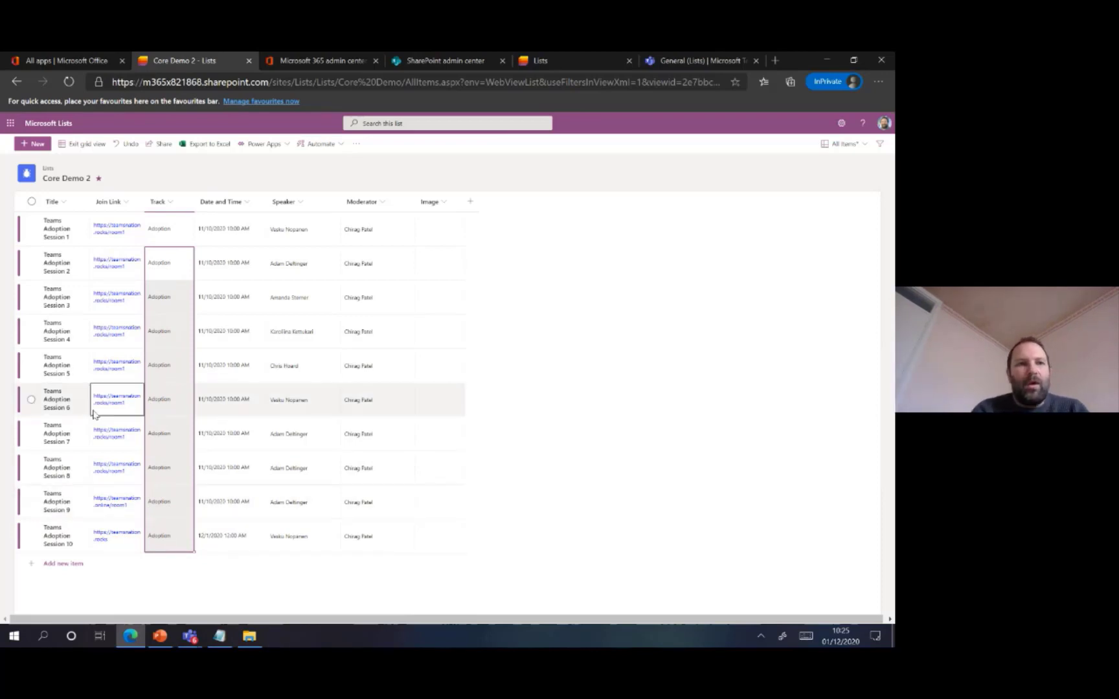
click(91, 146)
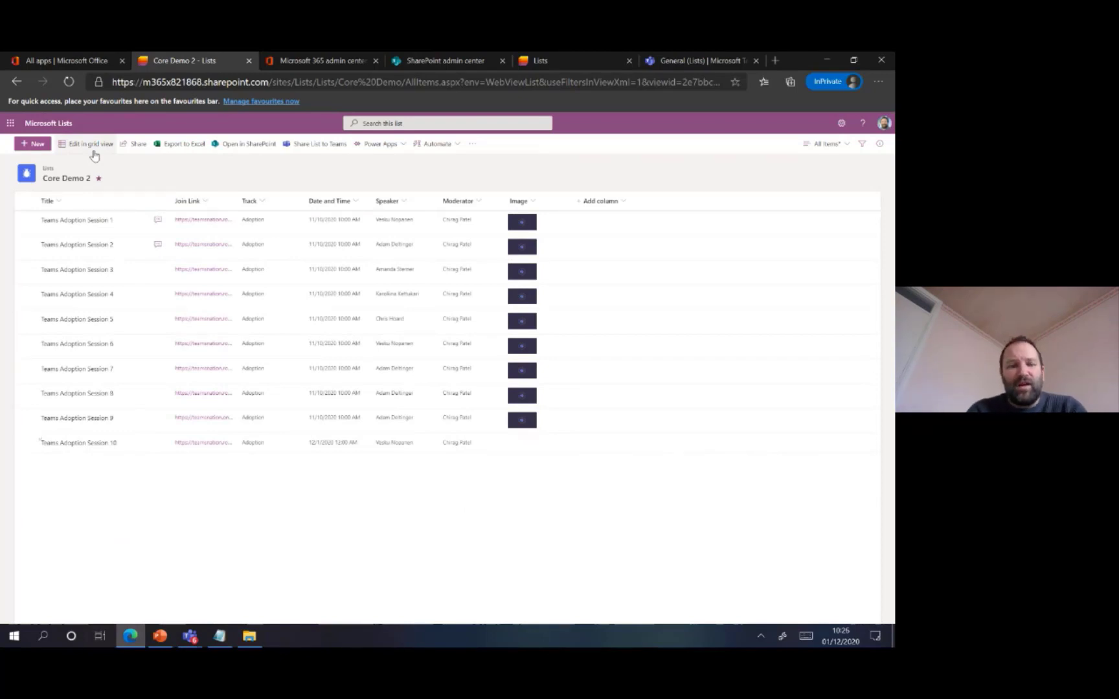
Glance at the PowerPoint Filters and Views slide, return to Edge and show Core Demo 2 in the Speaker A-Z view, checking its view options
click(162, 637)
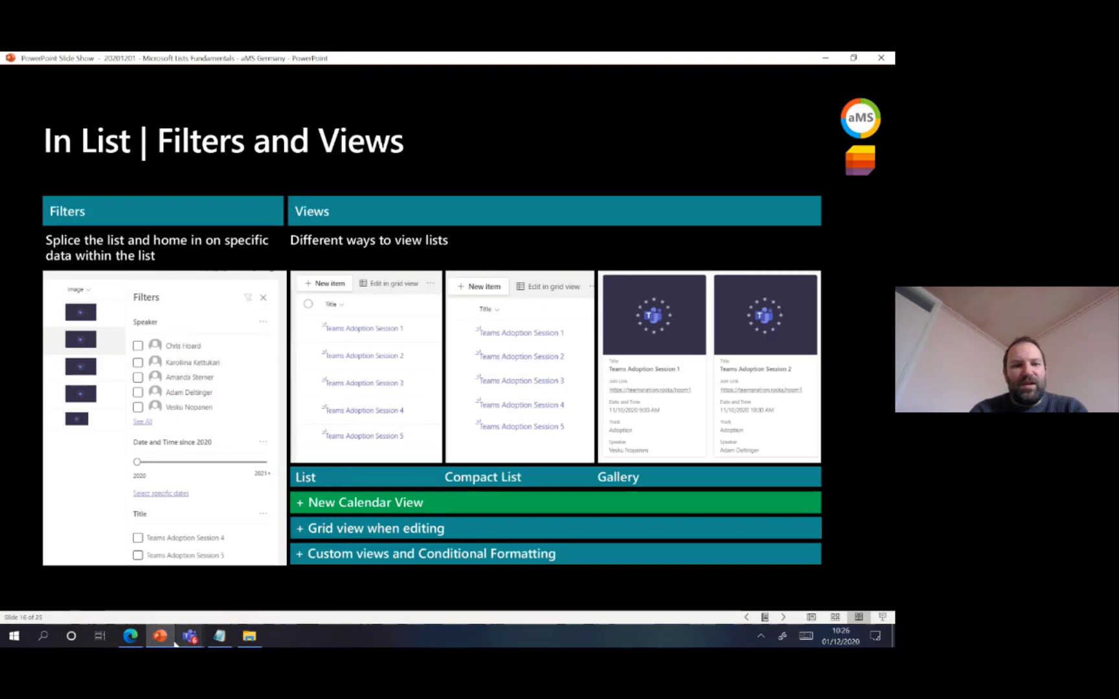
click(165, 641)
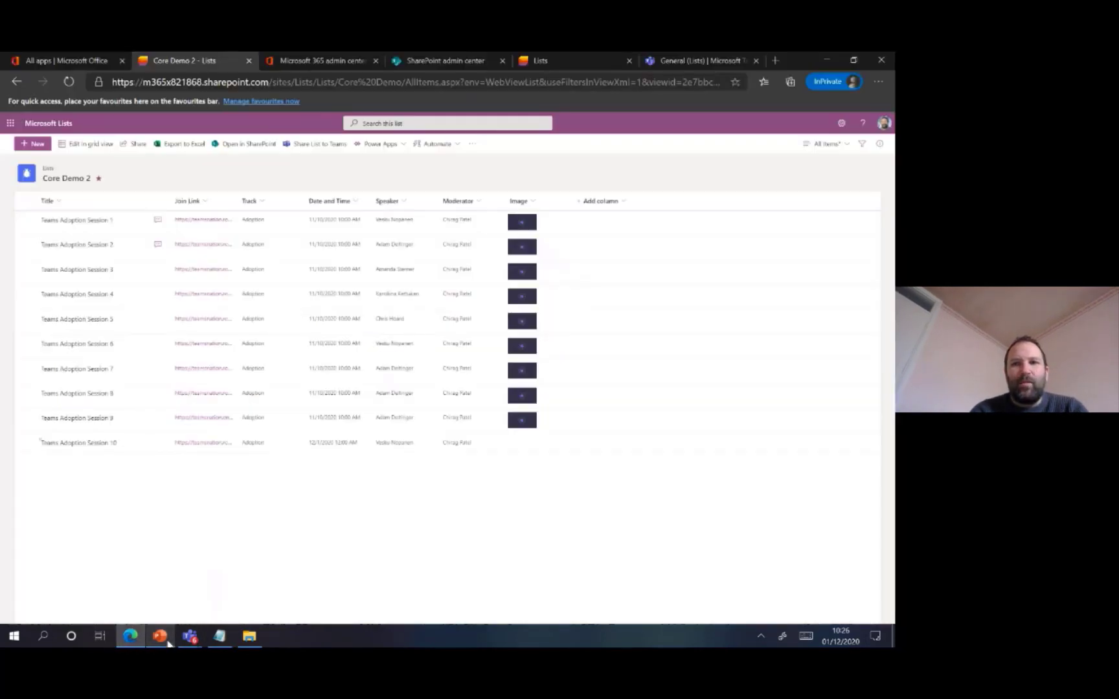
click(826, 144)
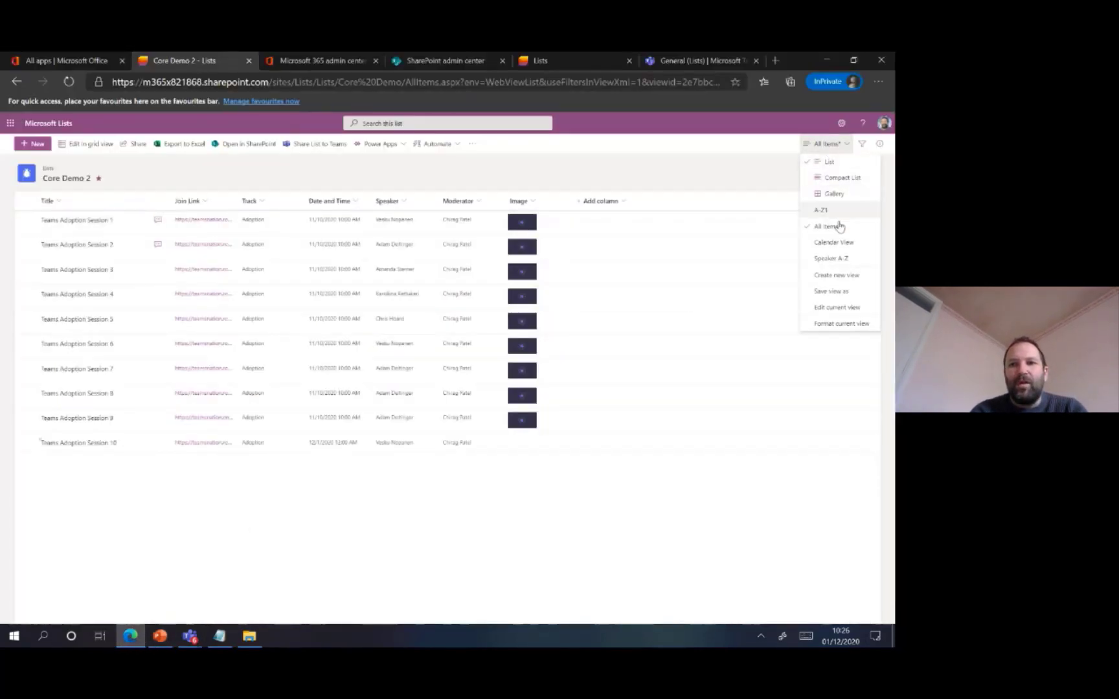
click(839, 258)
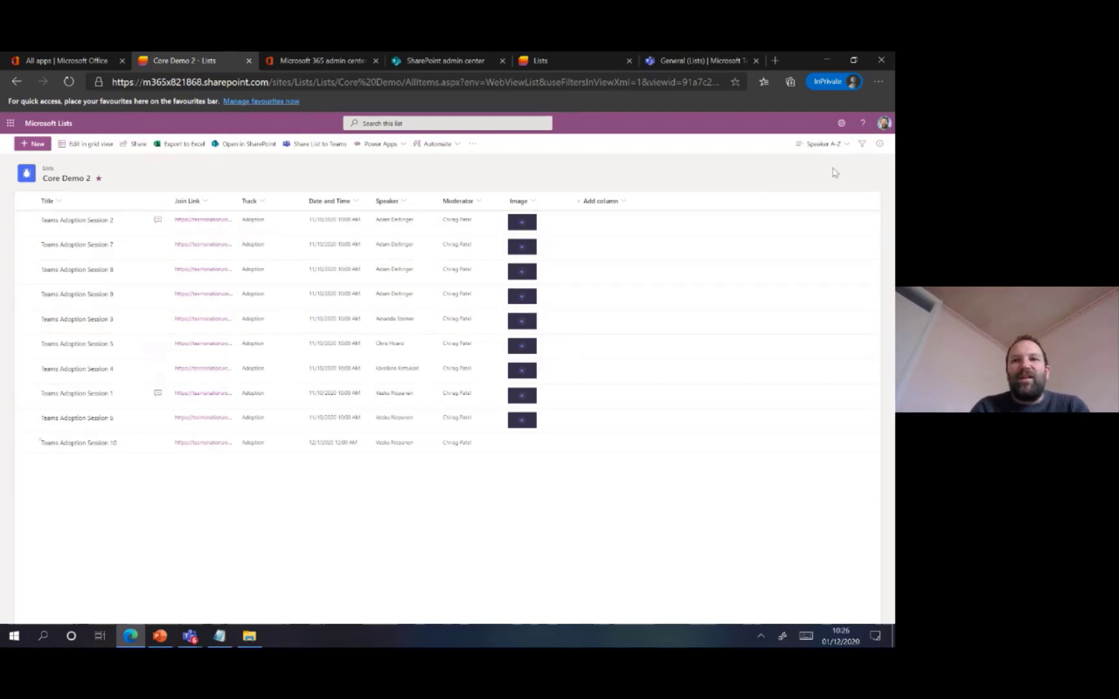
click(842, 144)
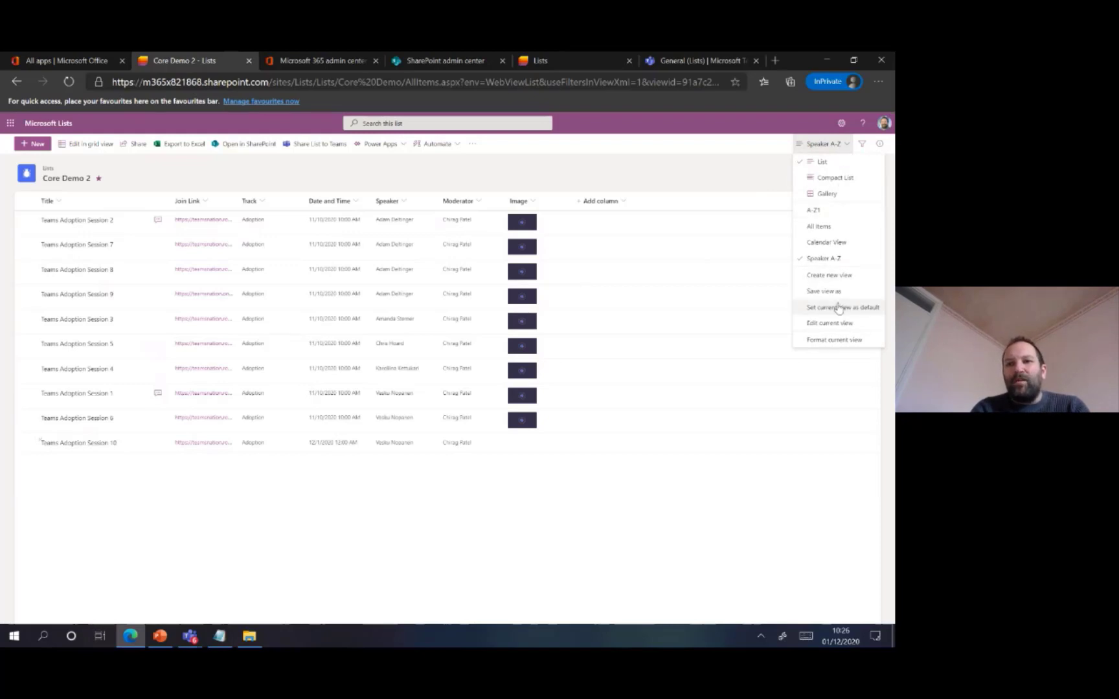
click(506, 511)
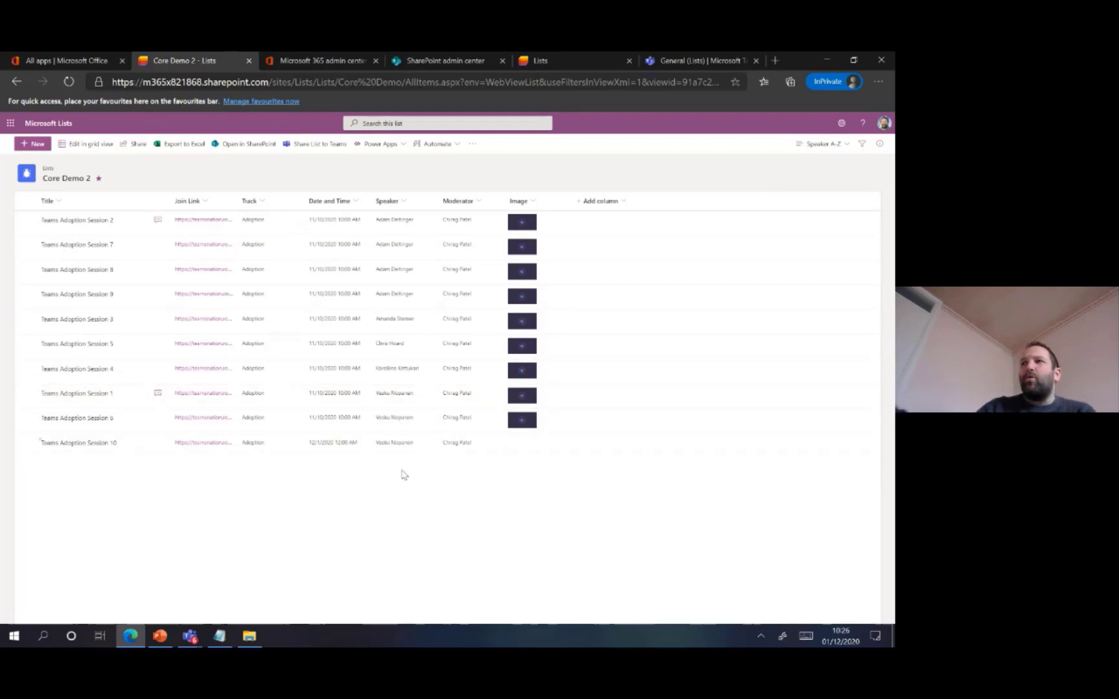
Apply conditional formatting to the Speaker column so that all values show with a blue fill
click(400, 202)
mouse_move(431, 285)
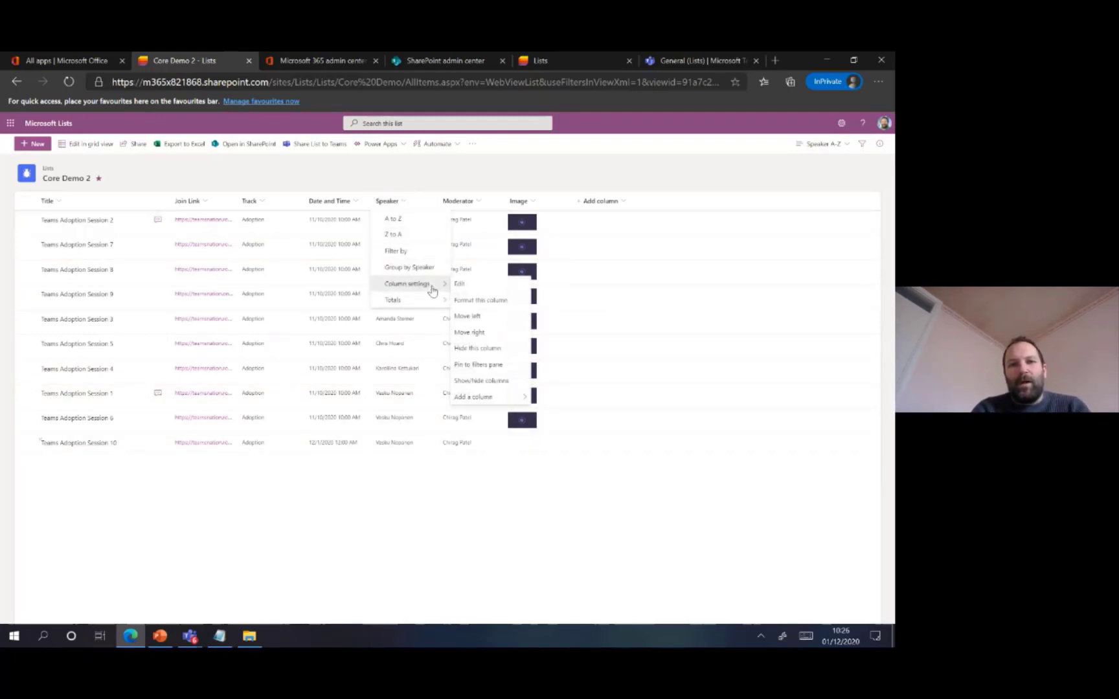
click(477, 300)
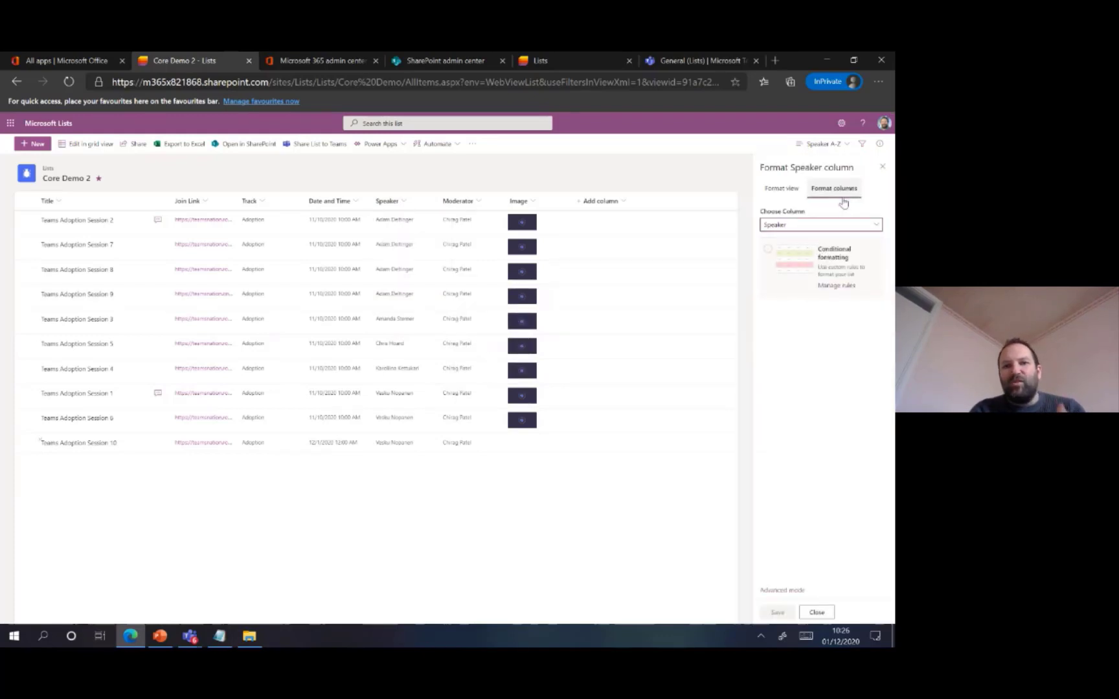
click(854, 250)
click(871, 220)
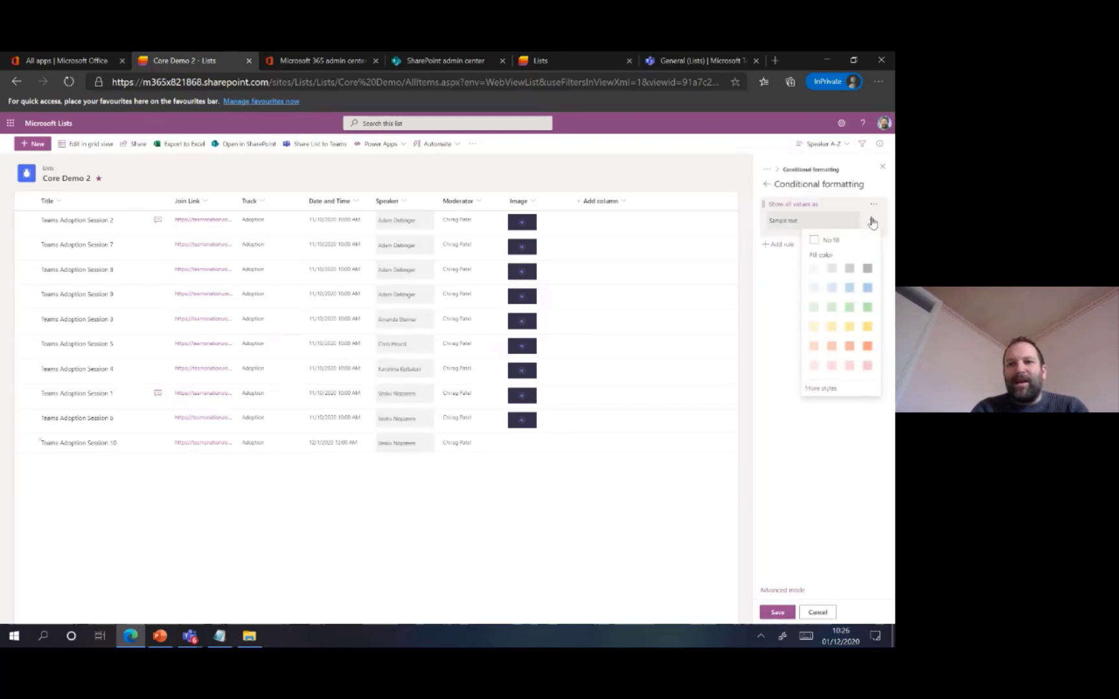
click(867, 288)
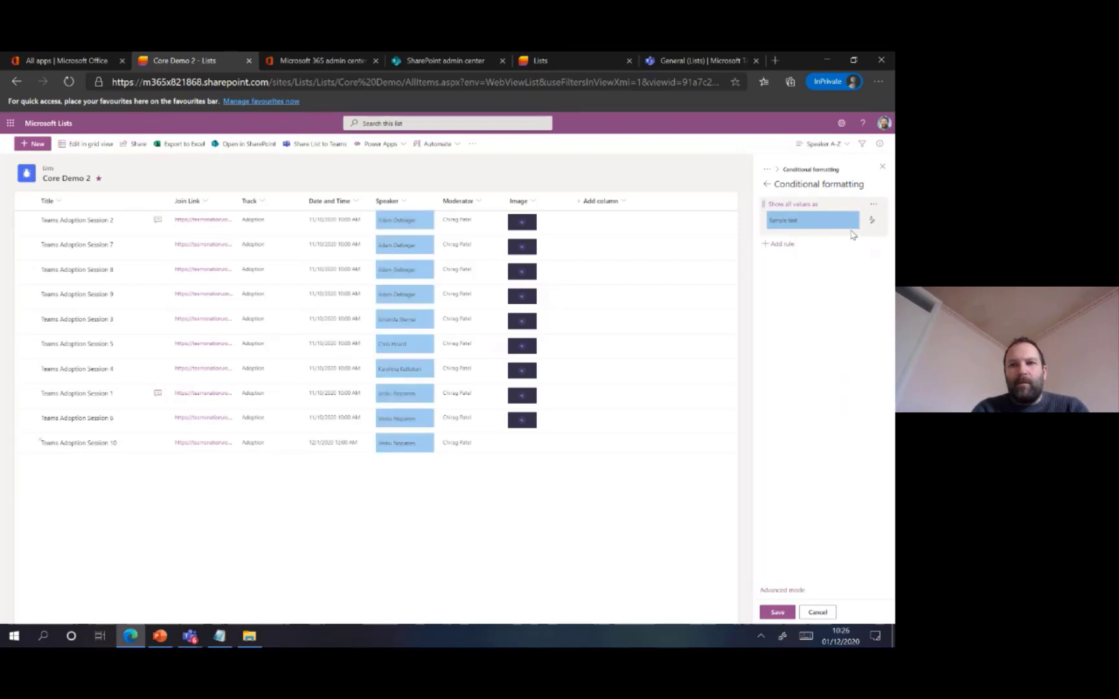
Add bold text and the pencil-like icon to the Speaker column's conditional style, save it and close the formatting settings
click(872, 220)
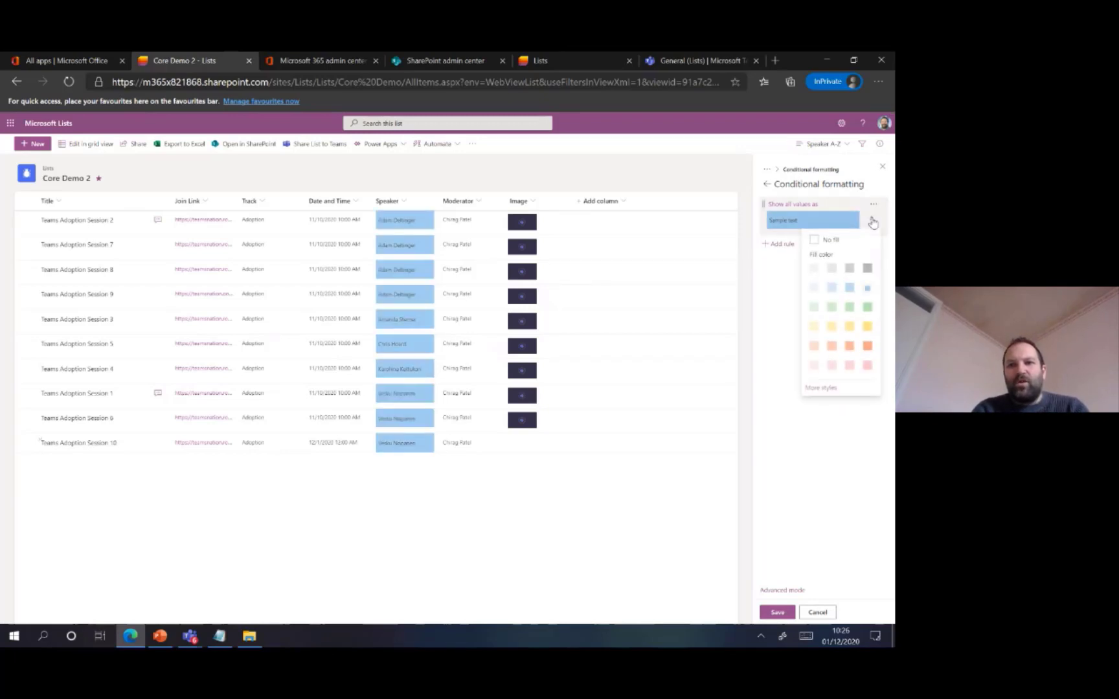
click(826, 389)
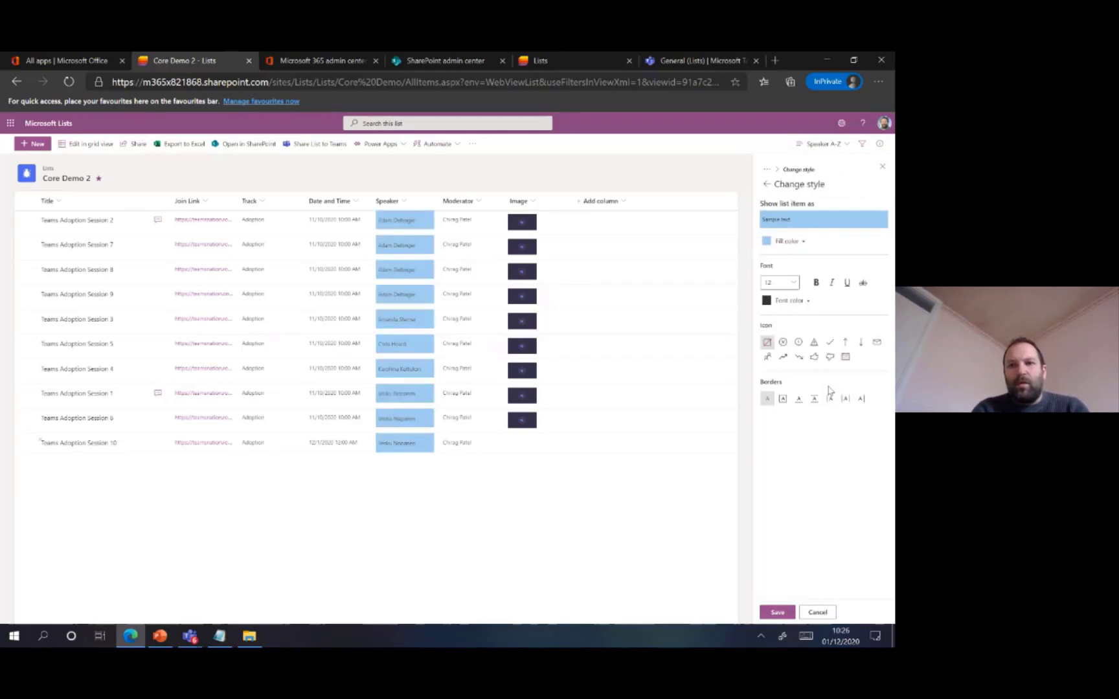
click(819, 281)
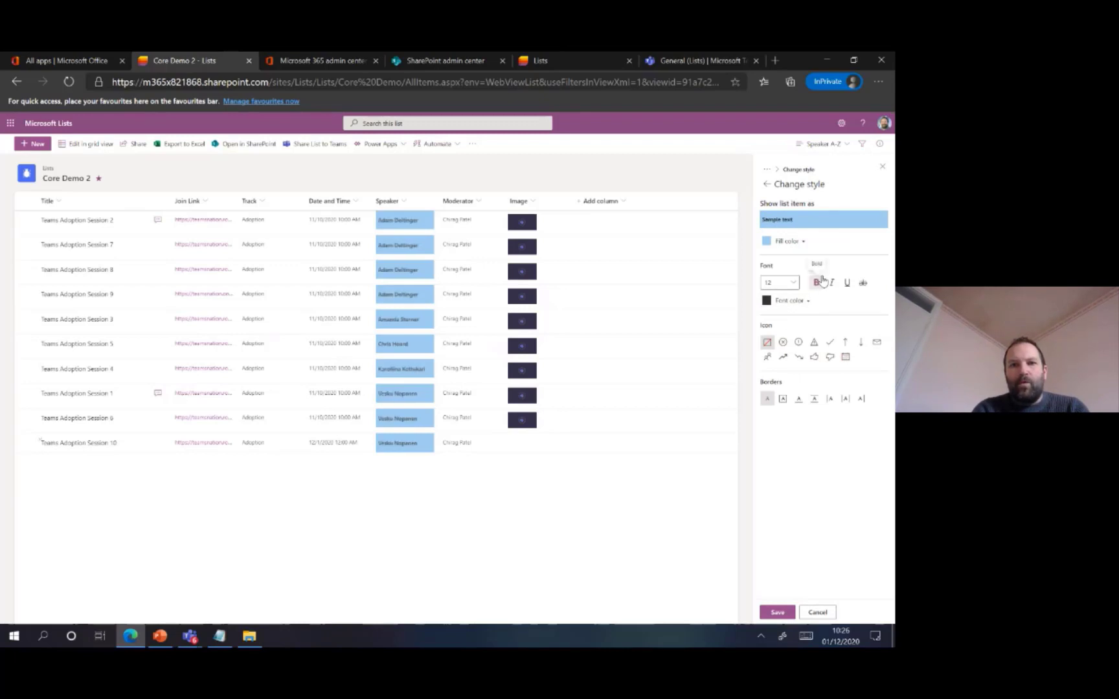
click(767, 357)
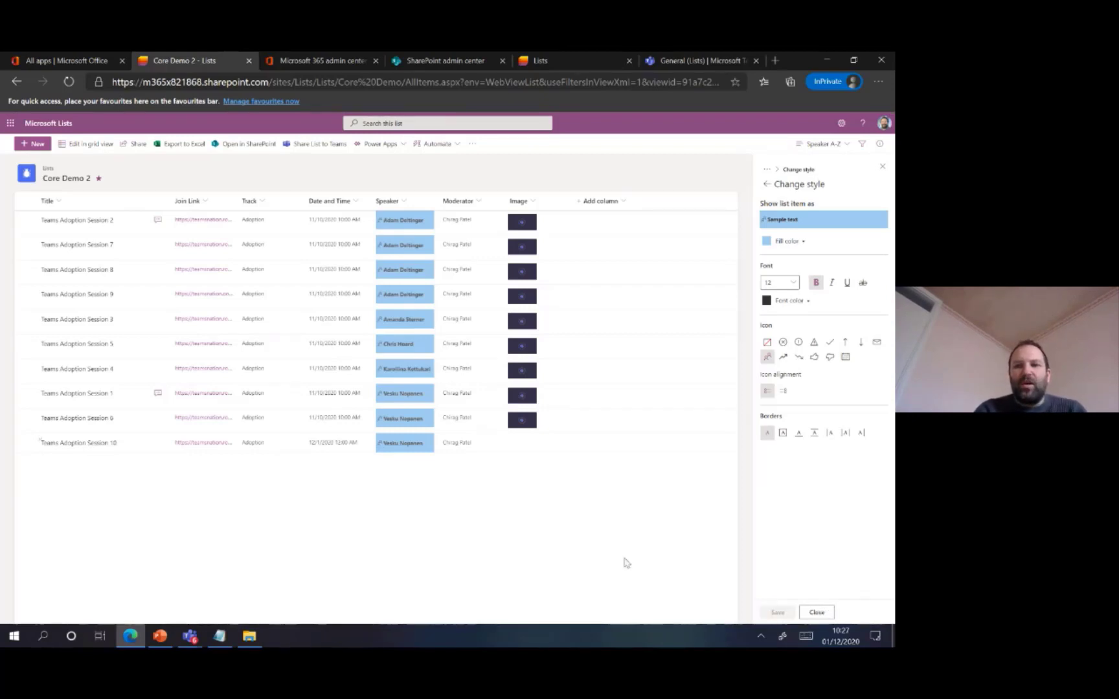
click(816, 612)
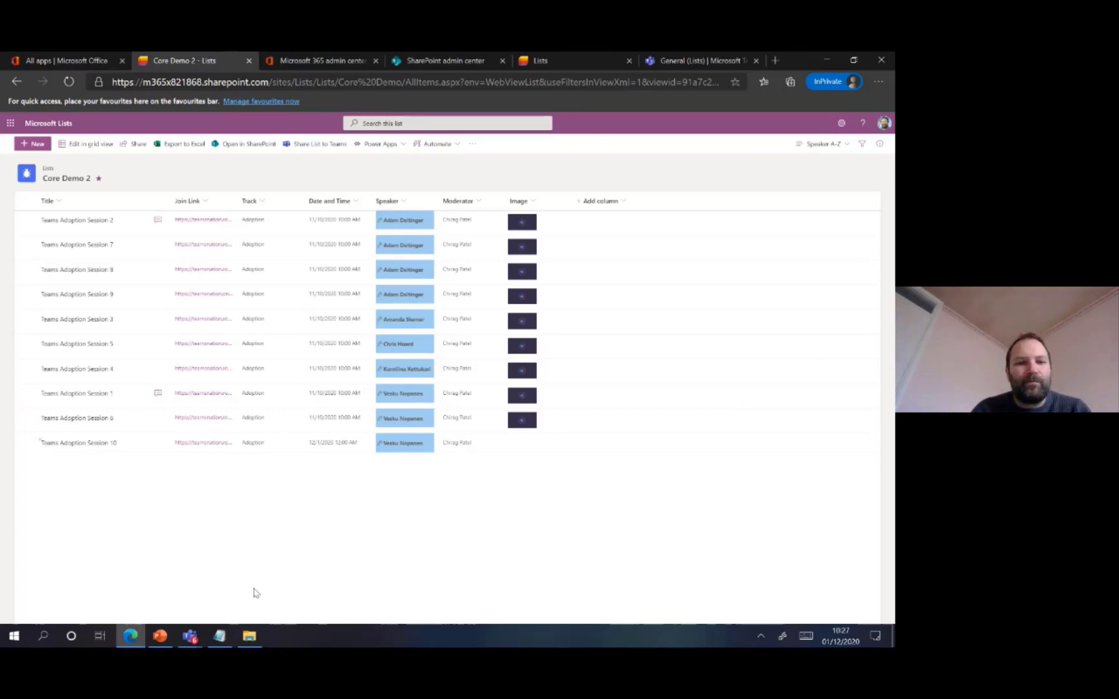
Switch to PowerPoint, advance to the Bulk Edit, Reorder & Delete Columns slide and return to Core Demo 2 in Edge
click(161, 638)
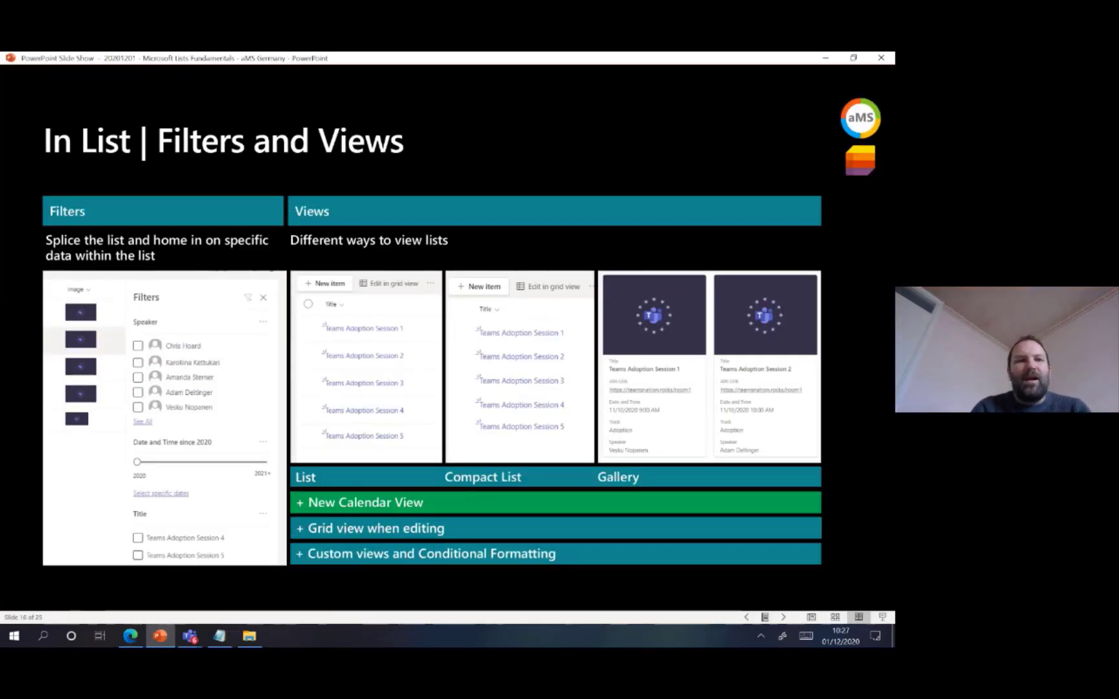
key(Right)
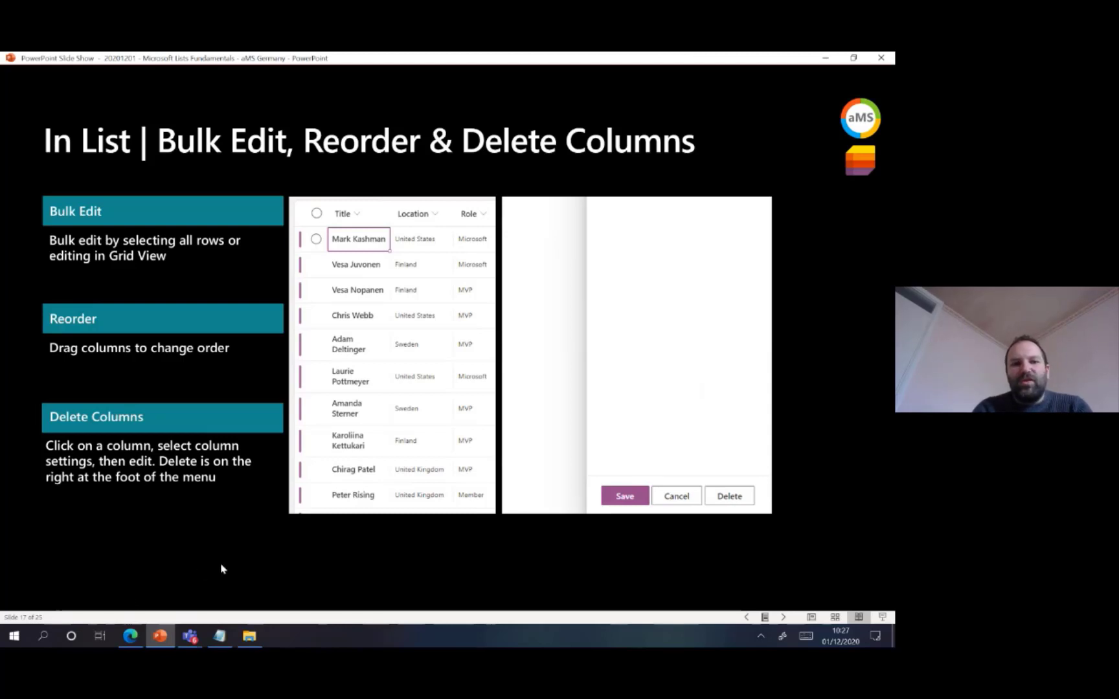
click(133, 637)
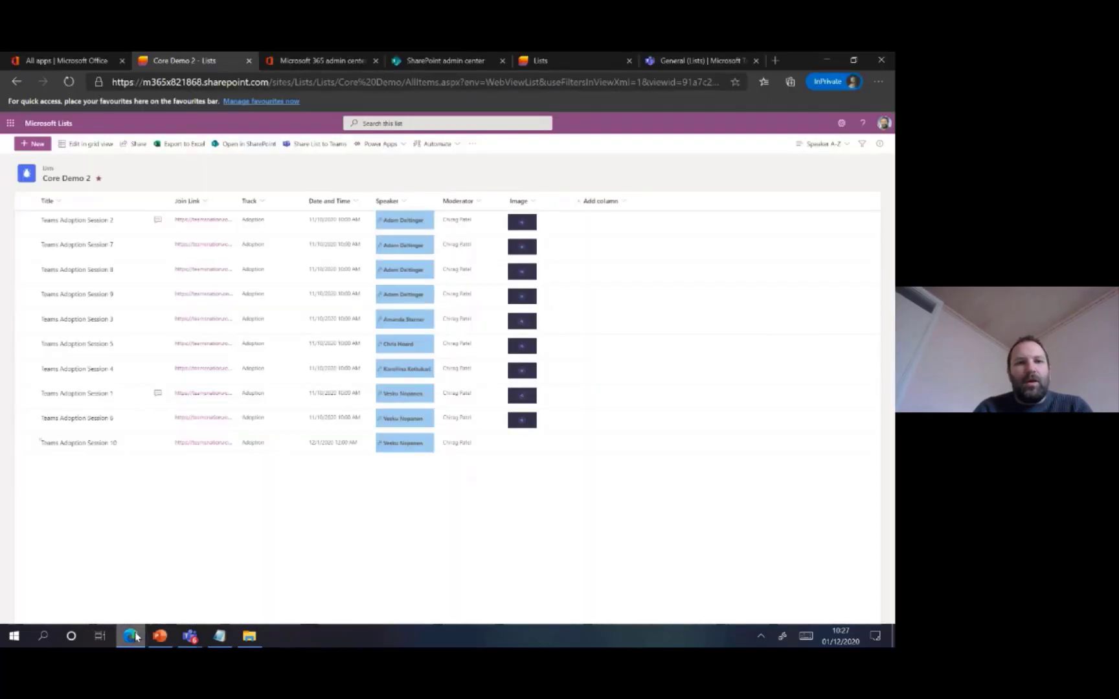
Bulk edit all ten Core Demo 2 items, setting Track to Adoption & Governance, and save
click(25, 201)
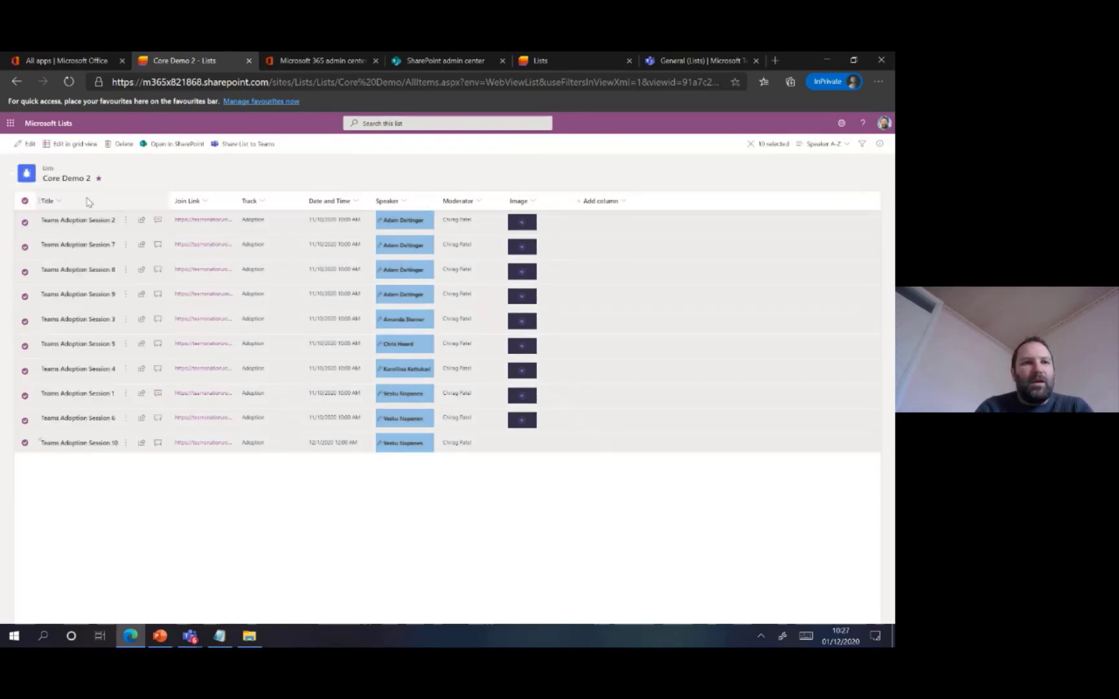
click(28, 145)
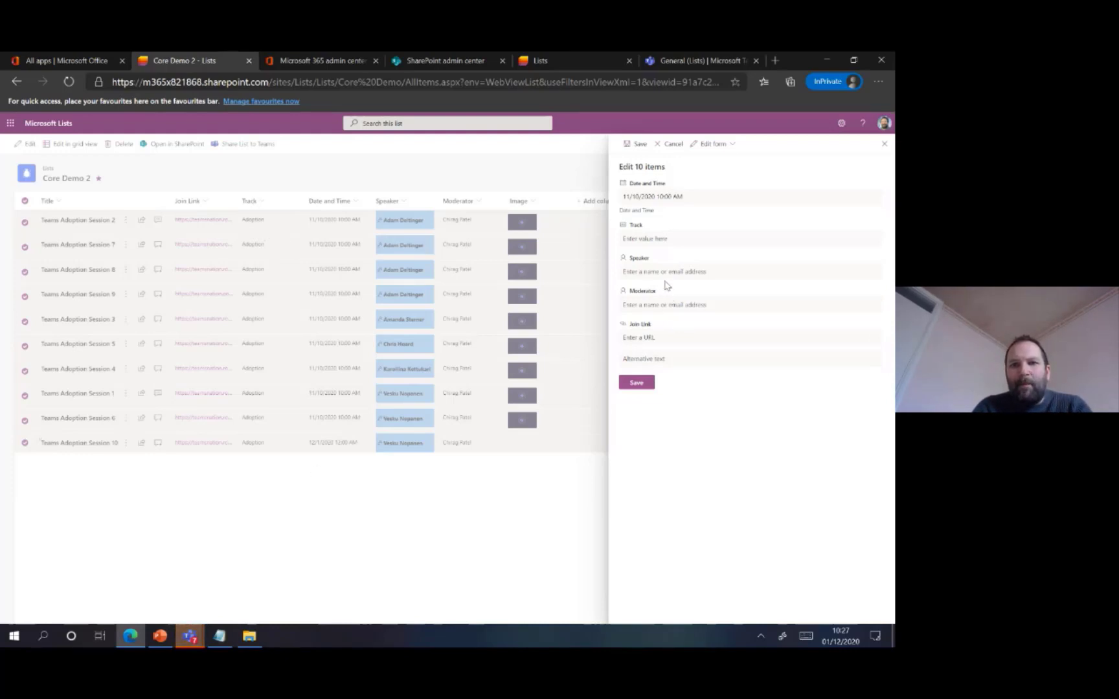
click(656, 239)
text(Adoption N)
text( Governance)
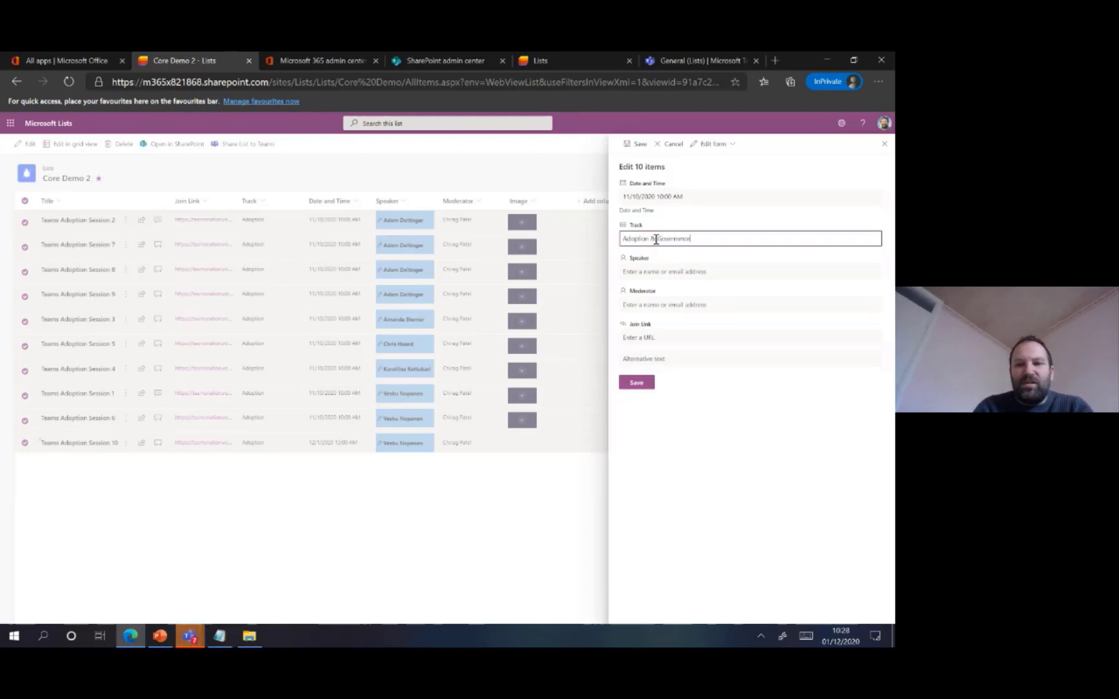
click(640, 384)
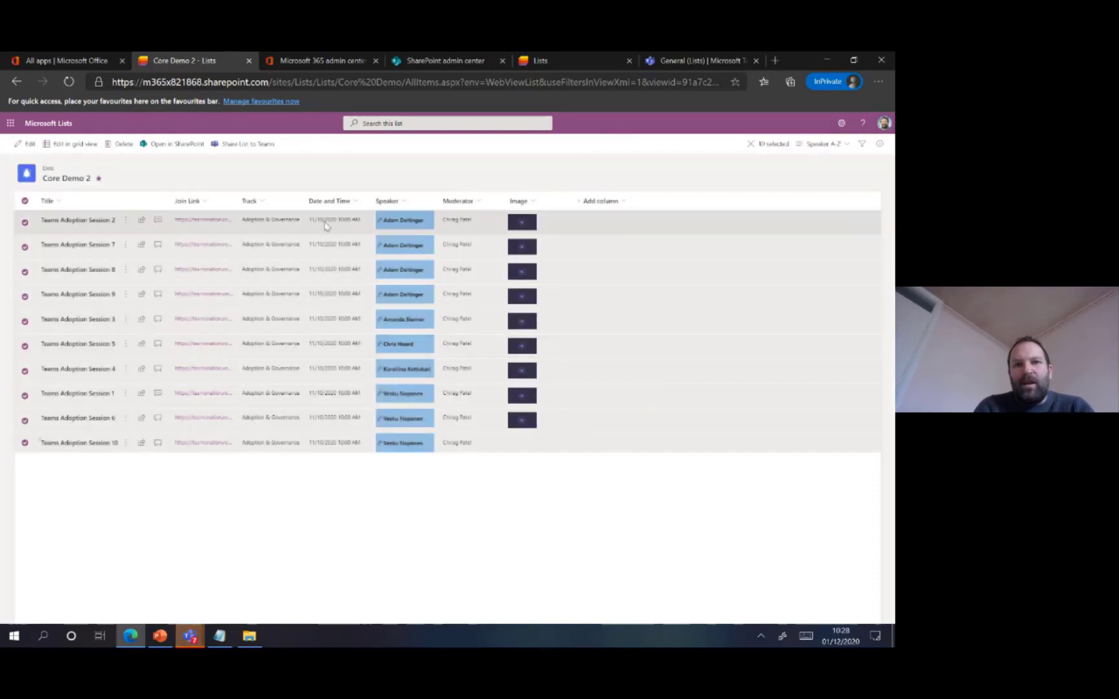
Deselect all items and move the Track column between Date and Time and Speaker
click(26, 202)
drag(249, 200, 371, 212)
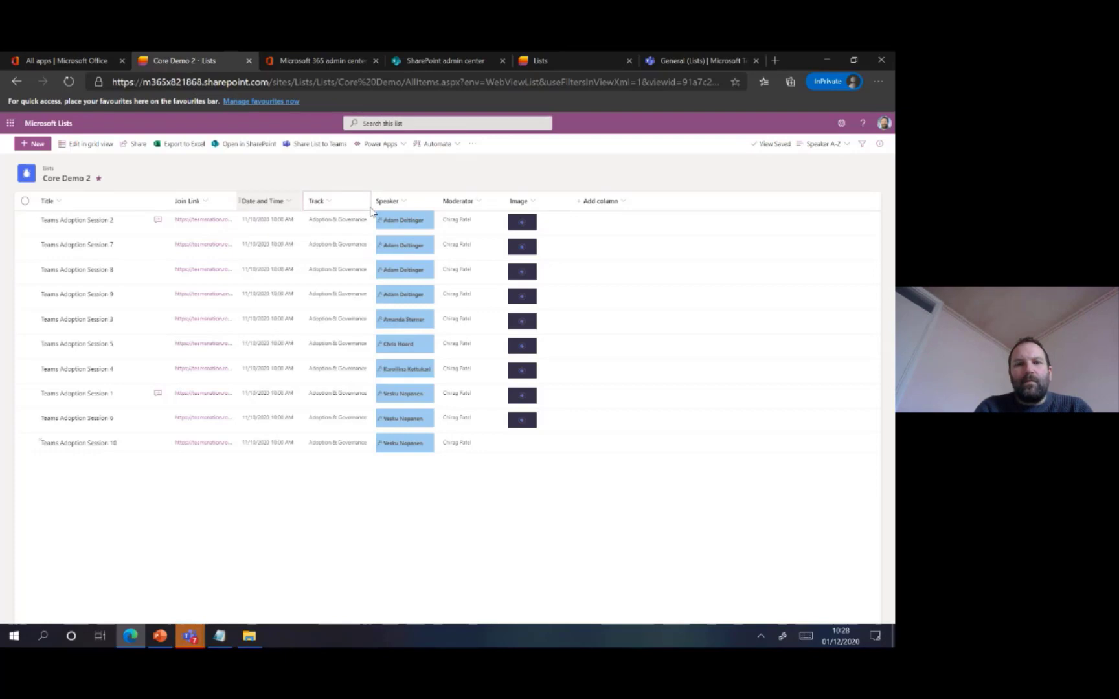
Open the Track column for editing, start deleting it, cancel the deletion and close the column editor
click(334, 202)
mouse_move(358, 292)
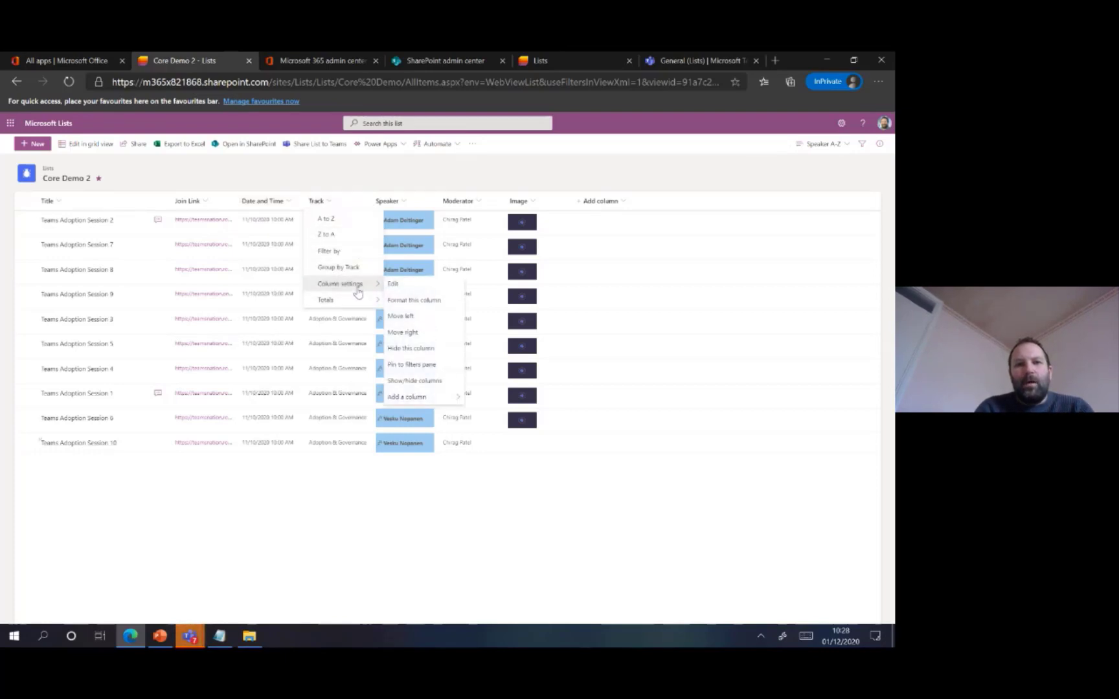
click(409, 288)
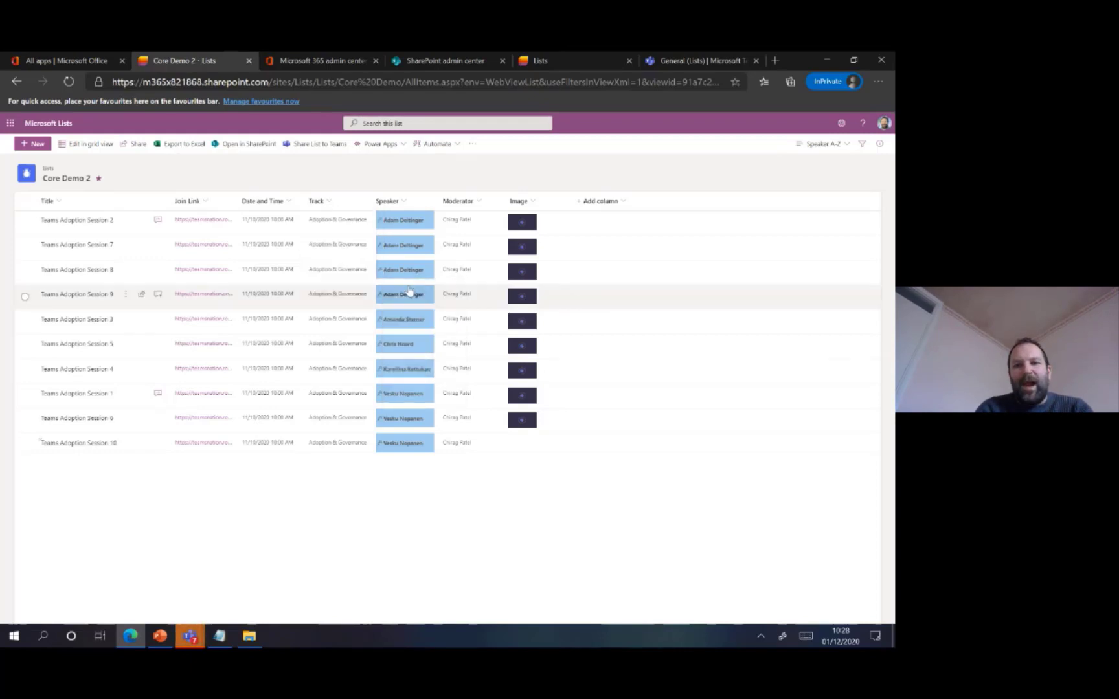
click(847, 611)
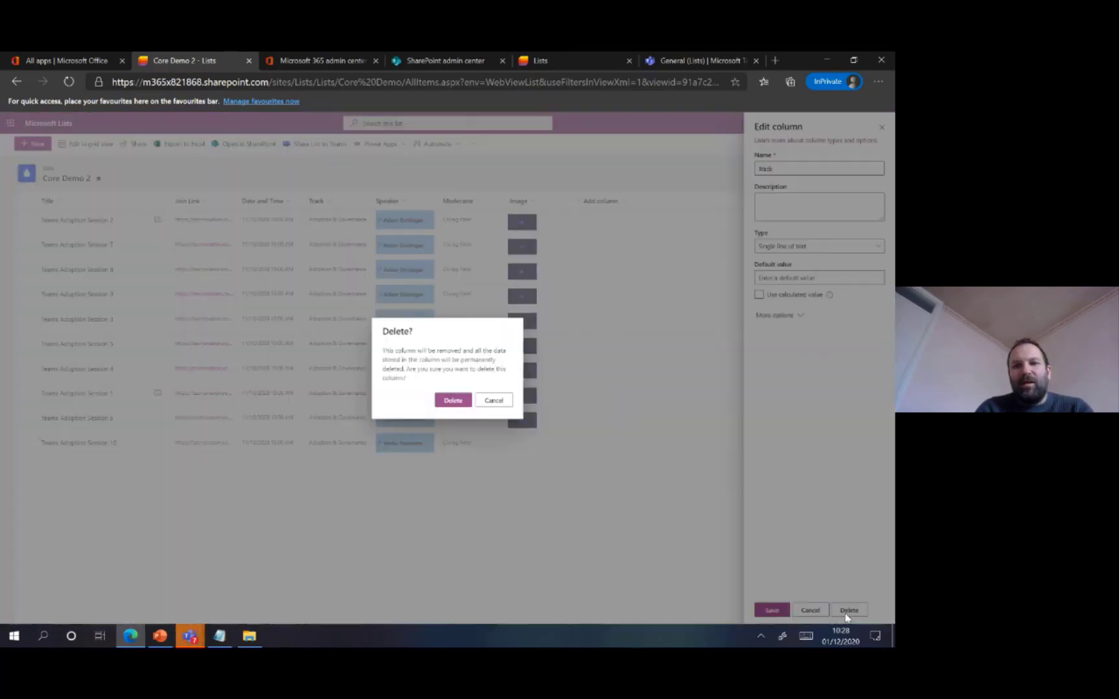
click(494, 401)
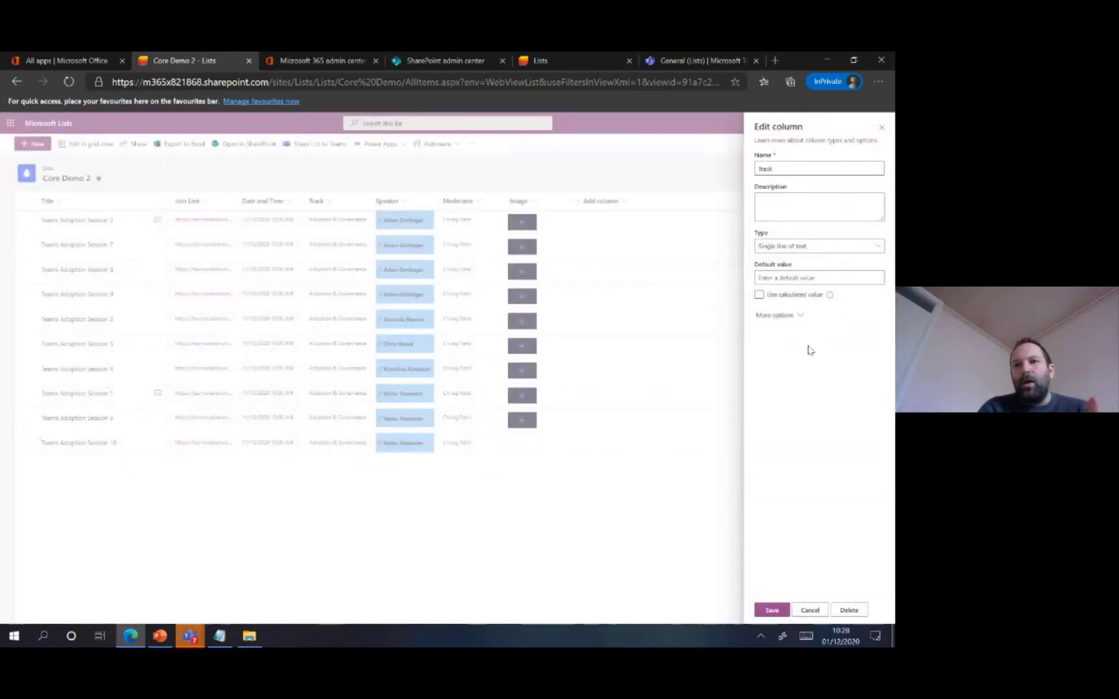
click(880, 130)
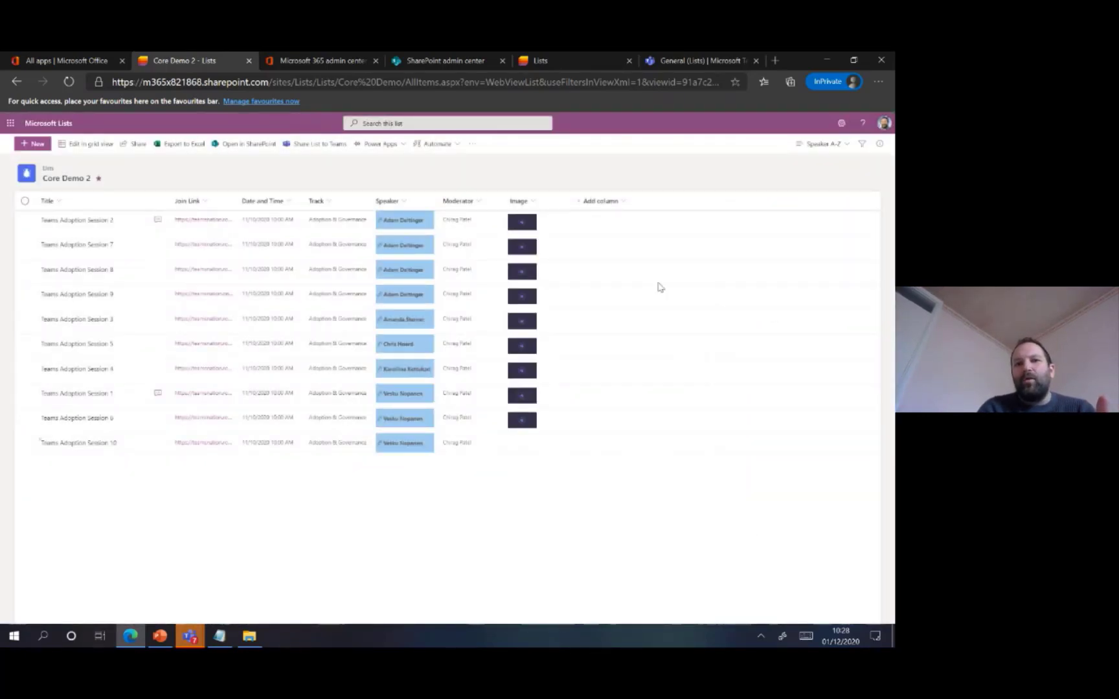
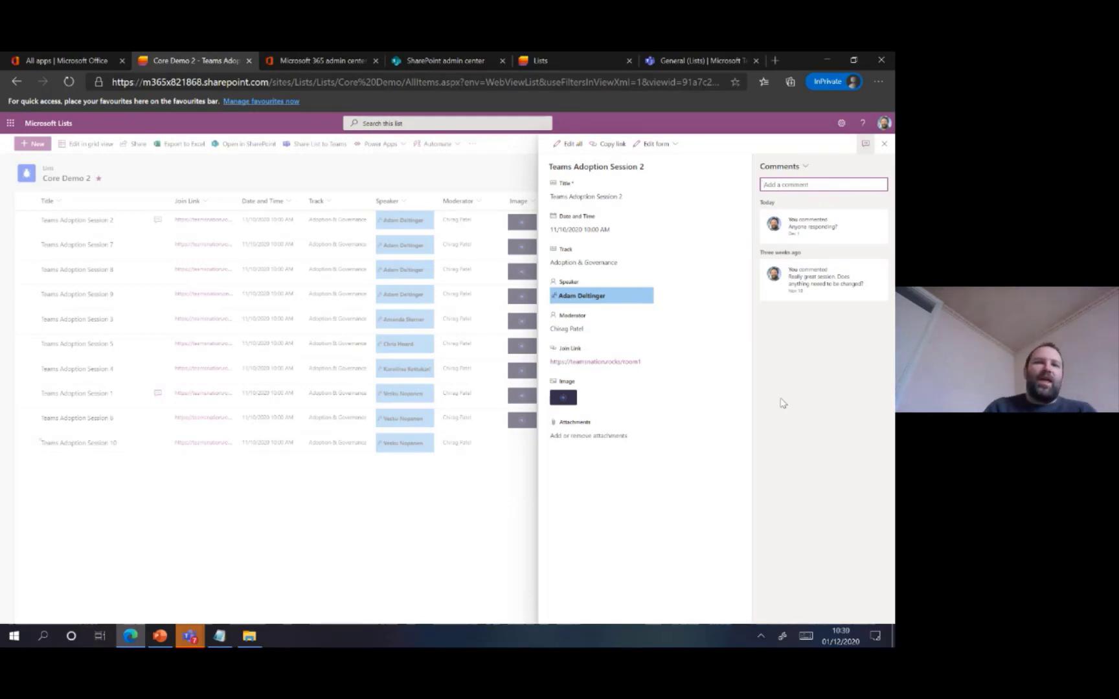
Close the Teams Adoption Session 2 details, switch to PowerPoint, advance to the Alerts slide and return to Core Demo 2 in Edge
click(886, 145)
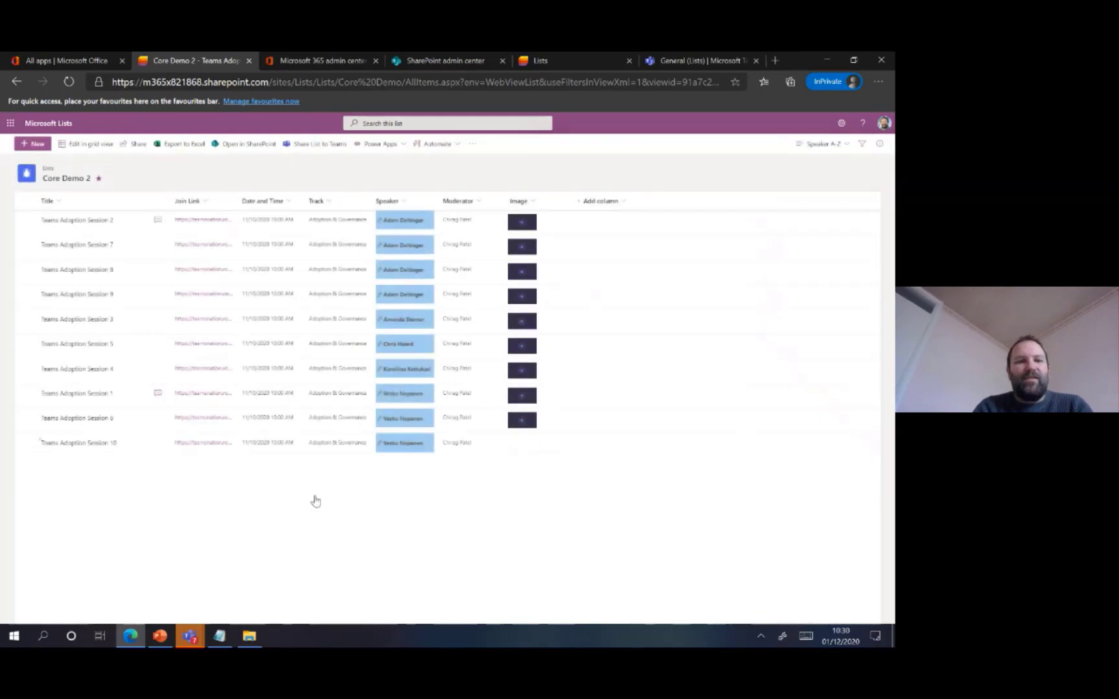
click(161, 637)
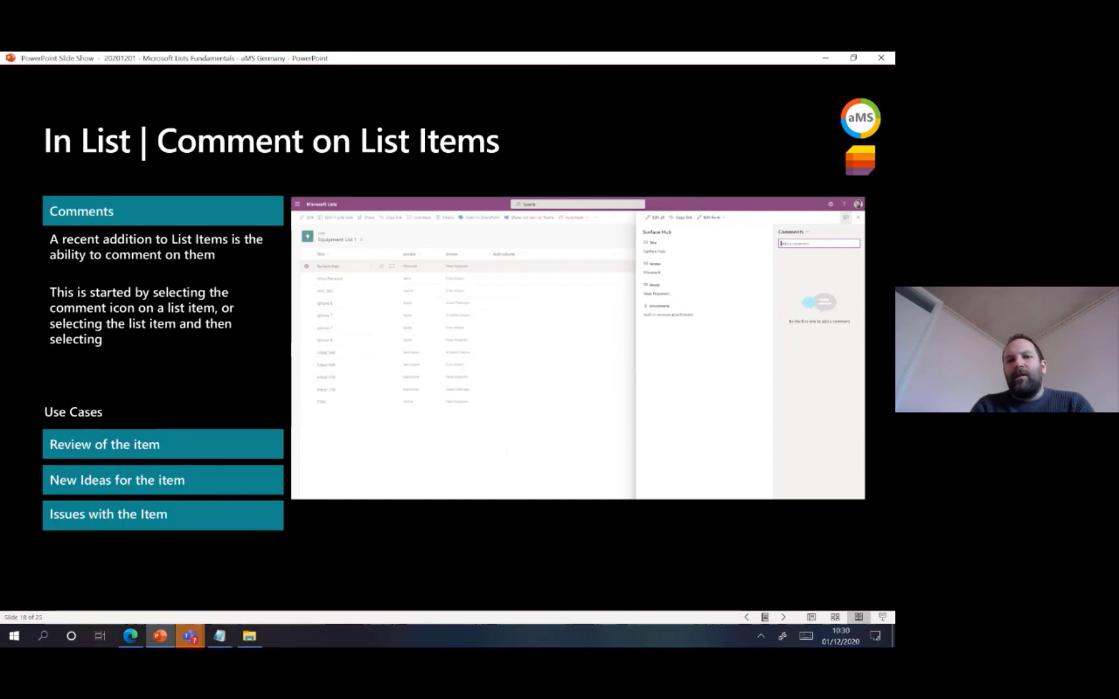
key(Right)
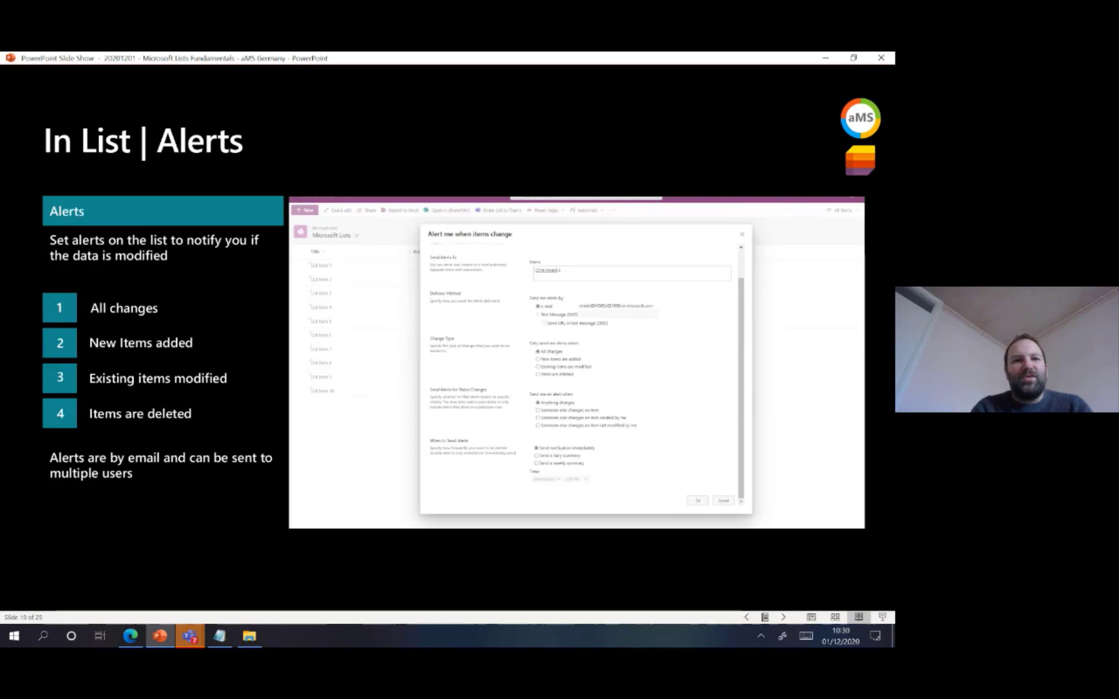
click(130, 635)
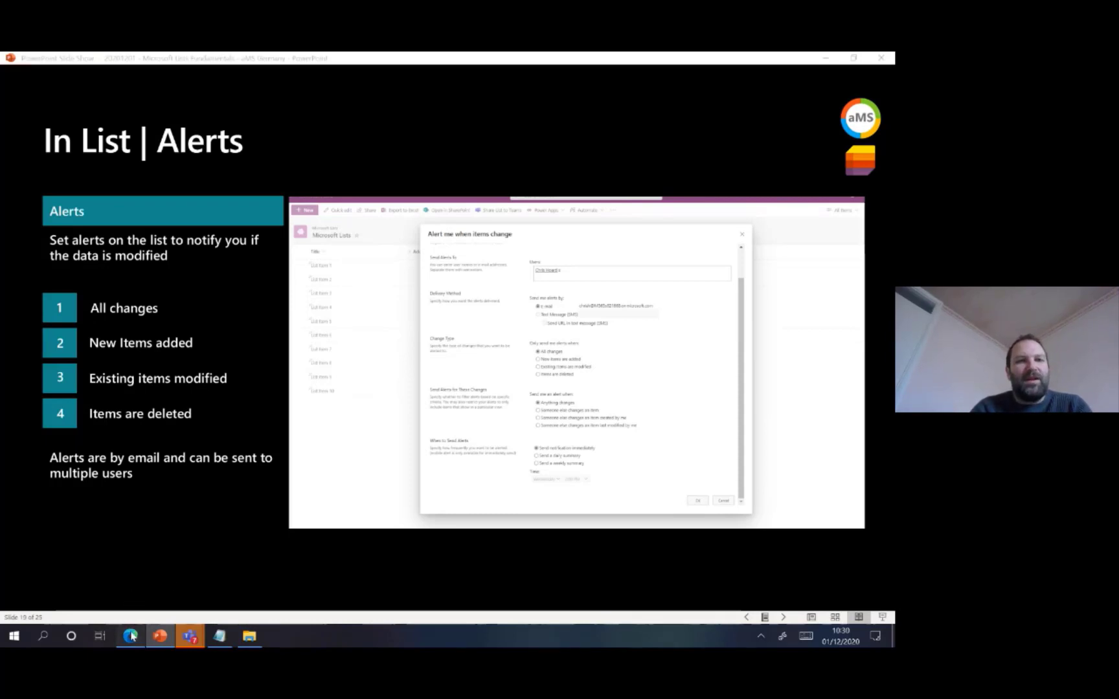
Create an alert for changes to the Core Demo 2 list, titled Core Demo 2 New Alert, keeping the default settings
click(473, 144)
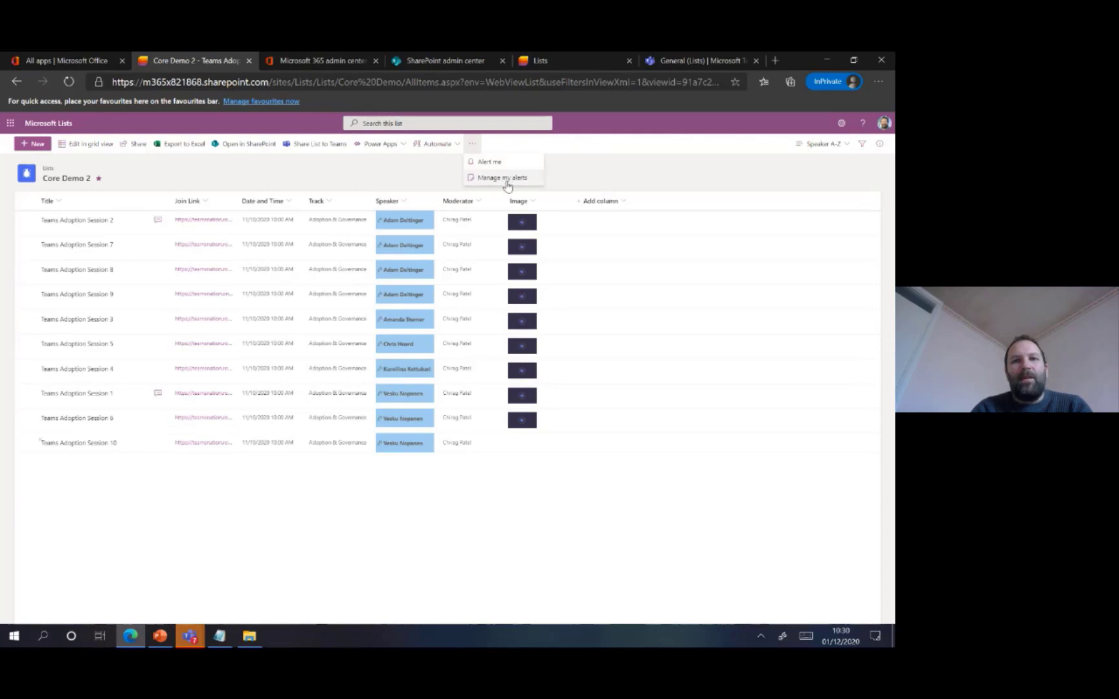
click(508, 165)
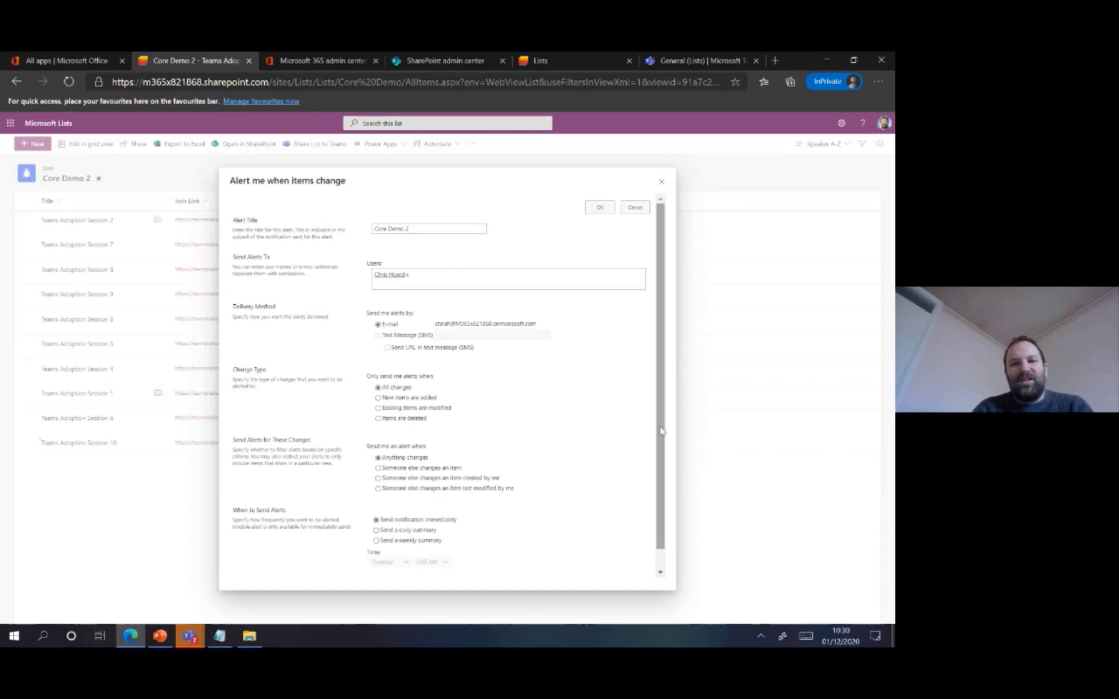
scroll(650, 438, down, 1)
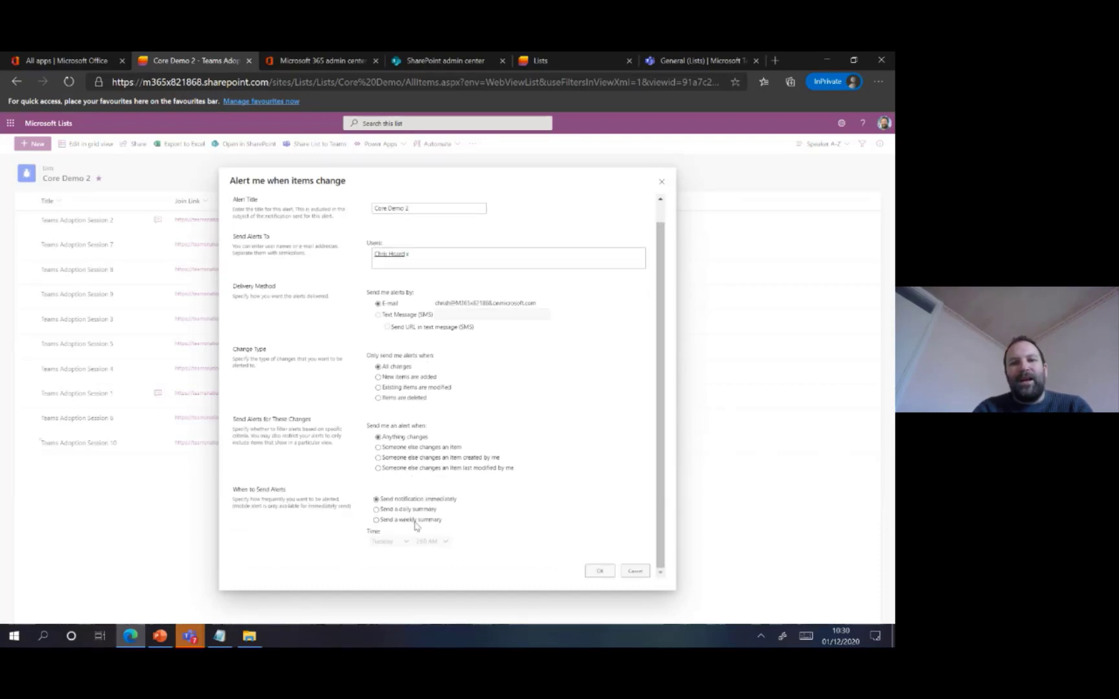
scroll(656, 455, up, 1)
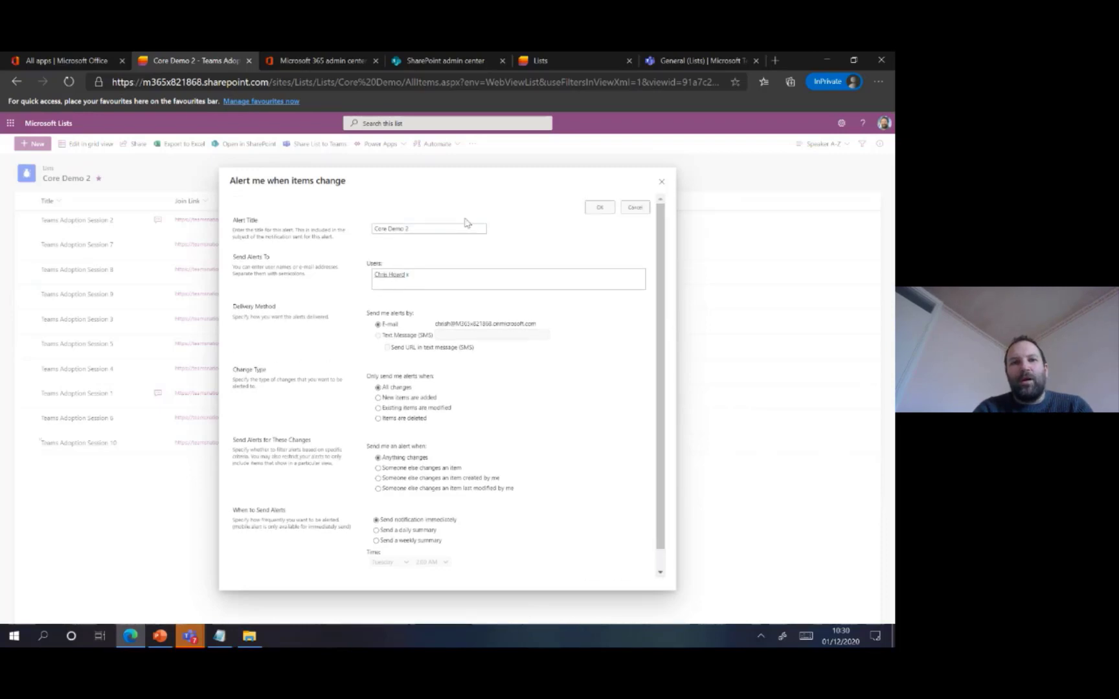
click(440, 227)
text(New)
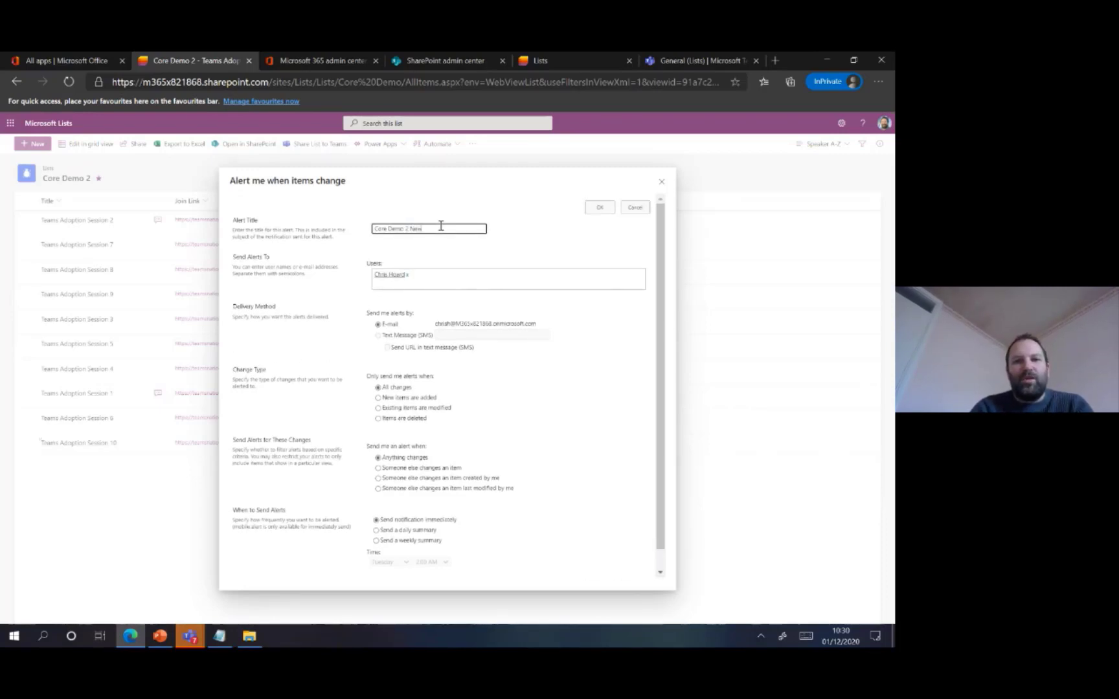
text( Report)
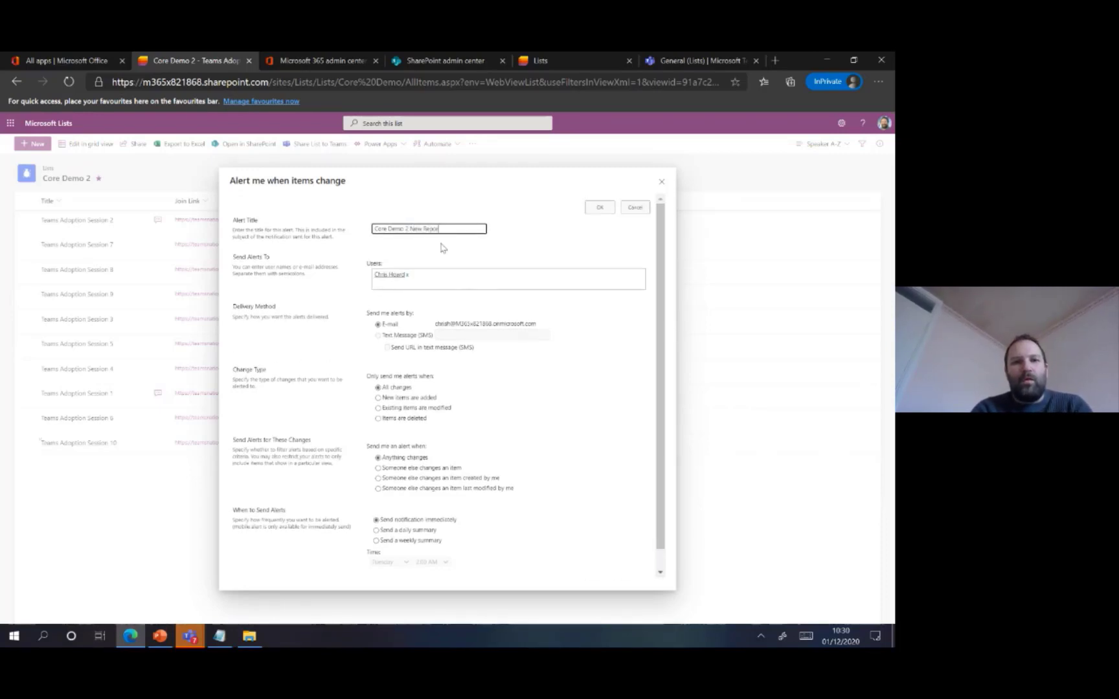
key(BackSpace)
key(BackSpace)
key(BackSpace)
key(BackSpace)
key(BackSpace)
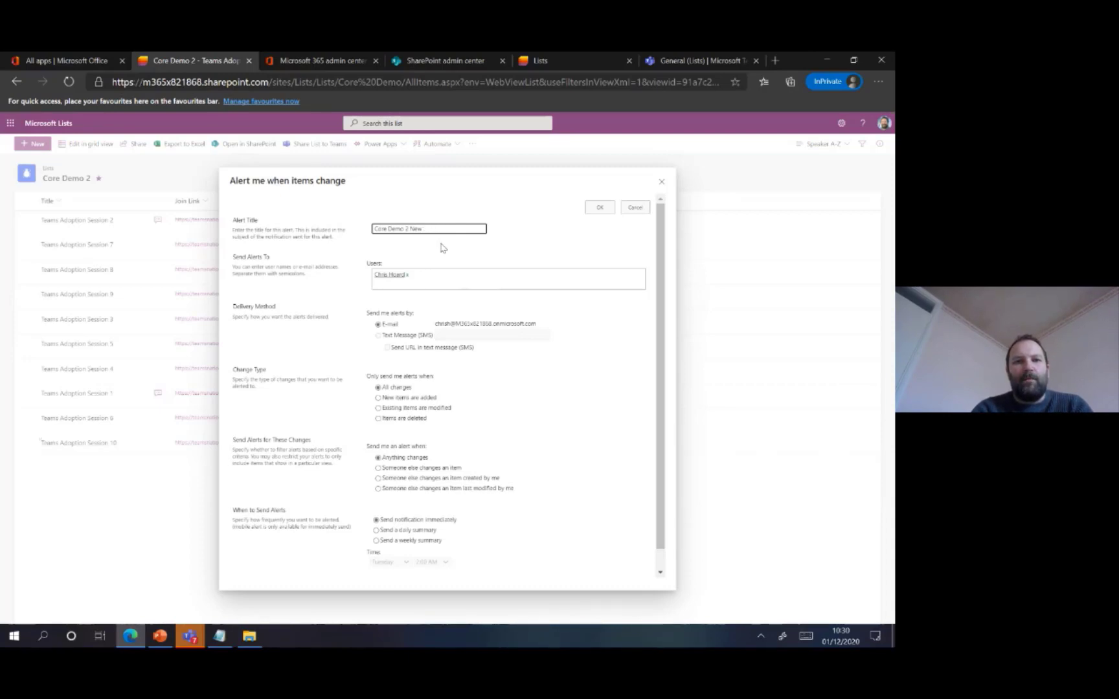
text(Alert)
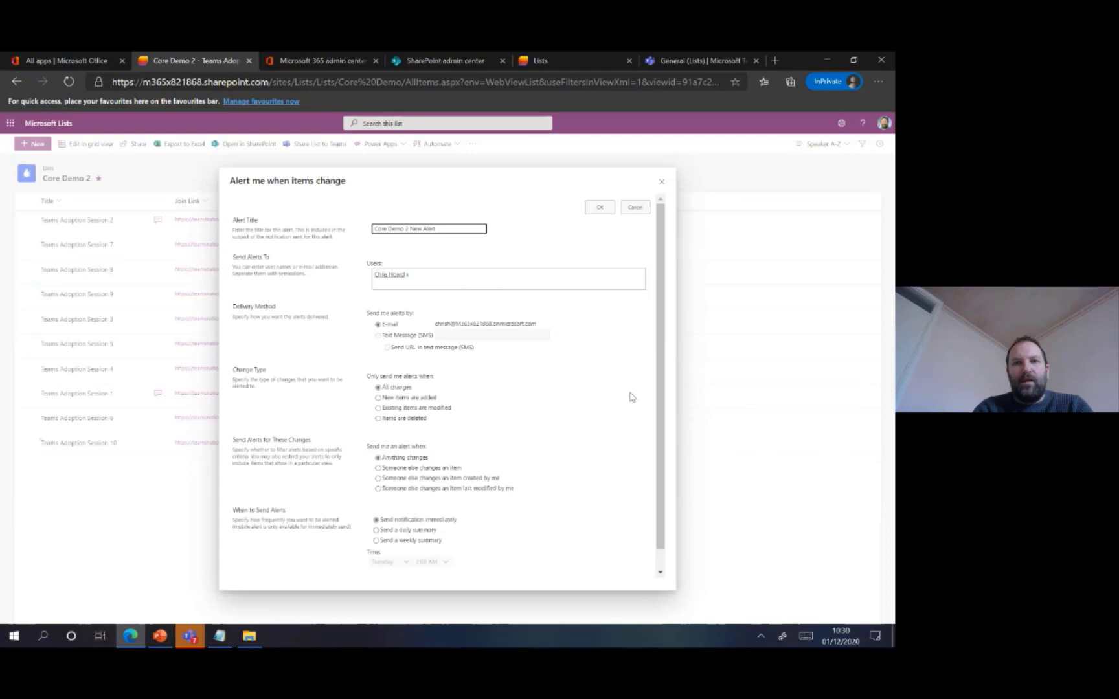
click(599, 207)
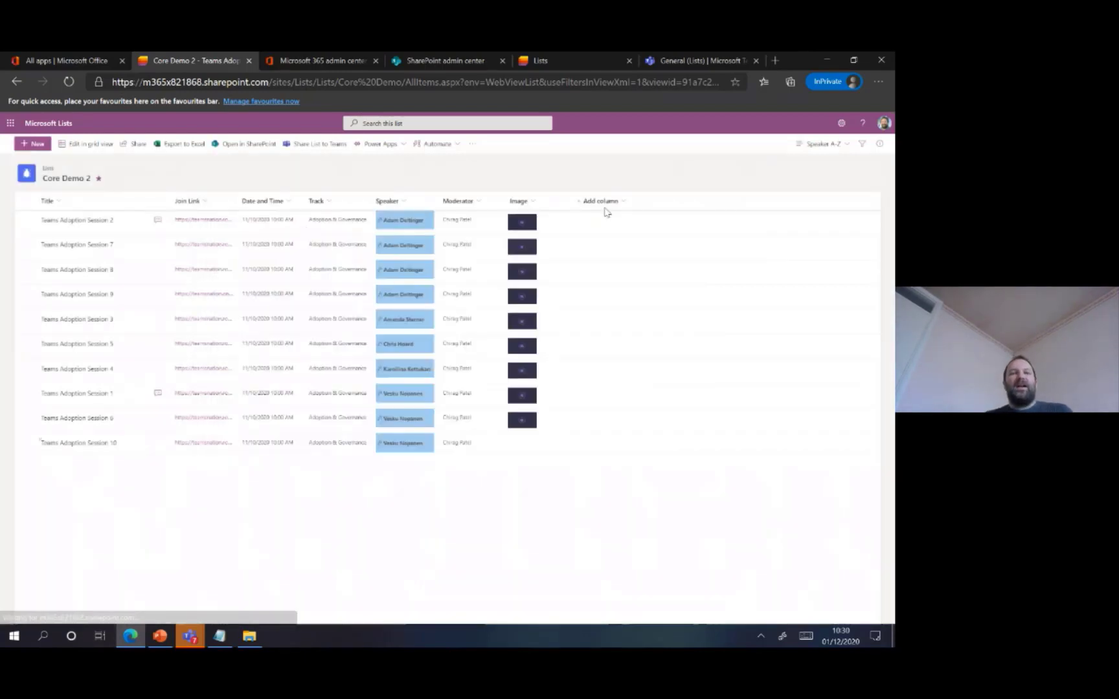
Show the list's alert options, switch to PowerPoint, advance to the Power Platform Integration slide and return to Edge
click(472, 144)
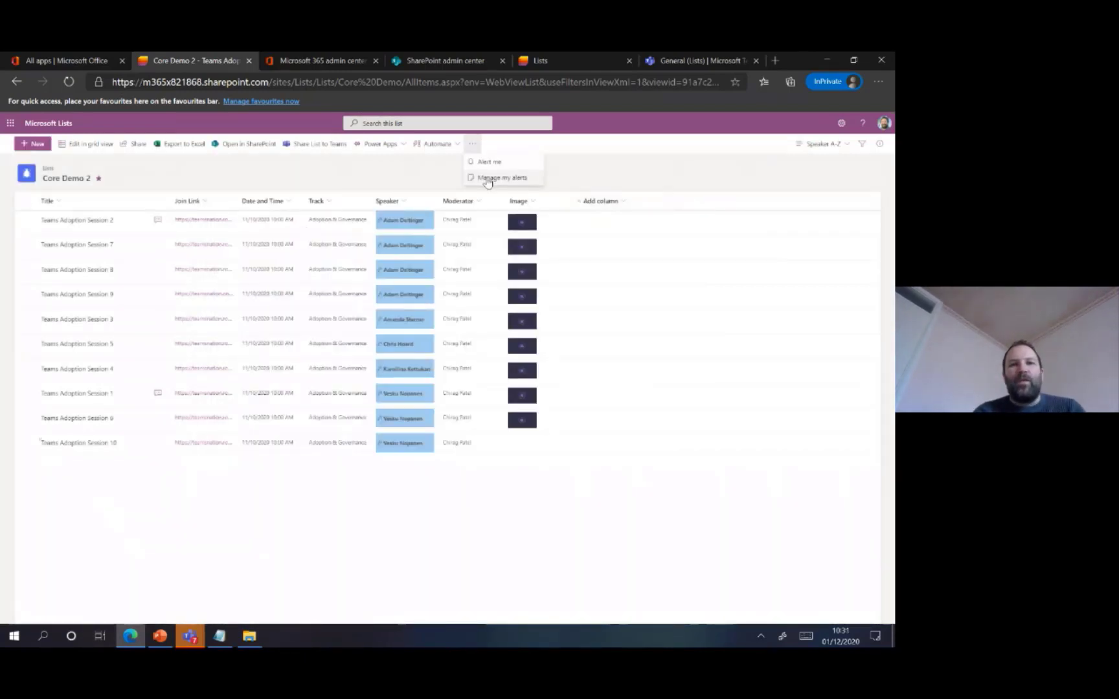
click(160, 636)
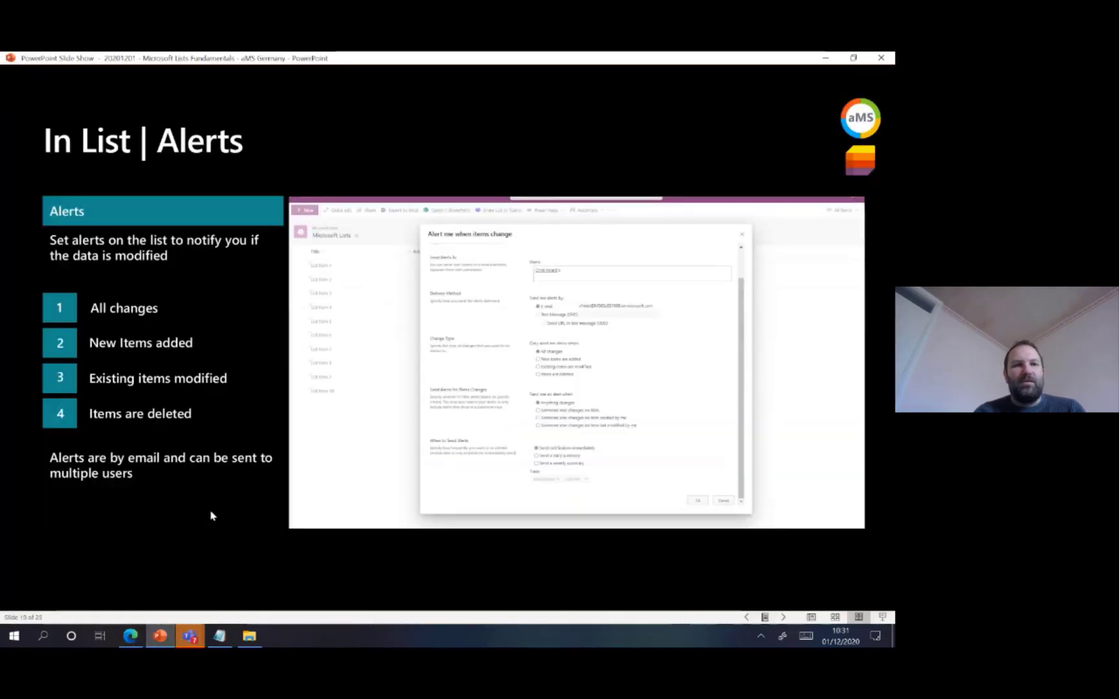
click(211, 515)
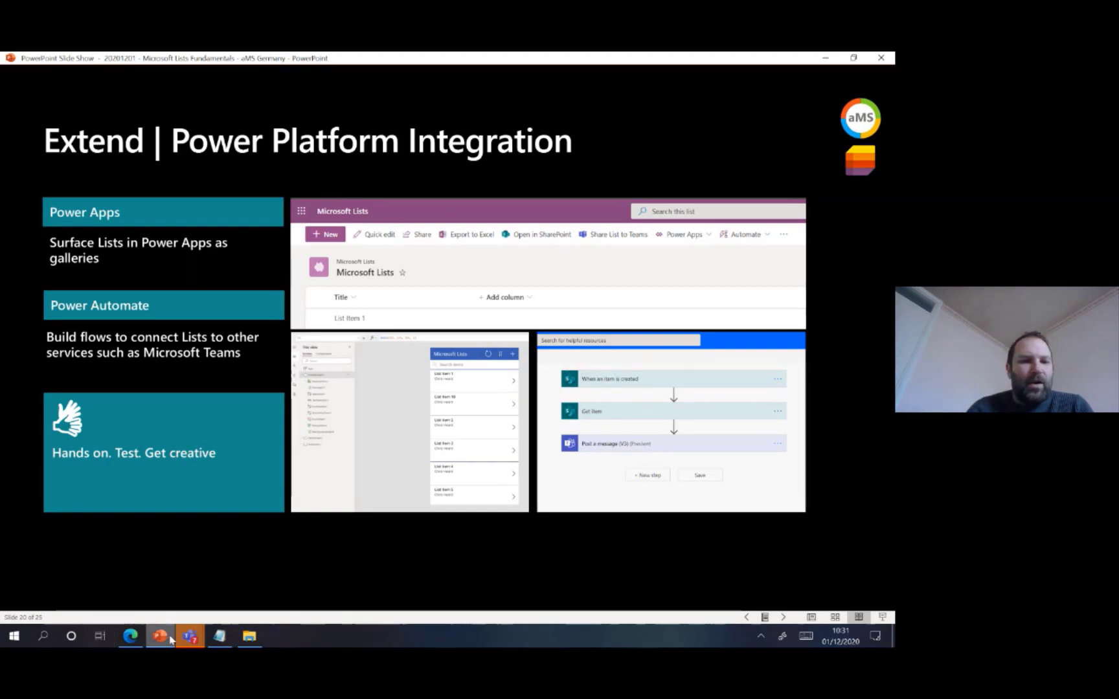
click(130, 637)
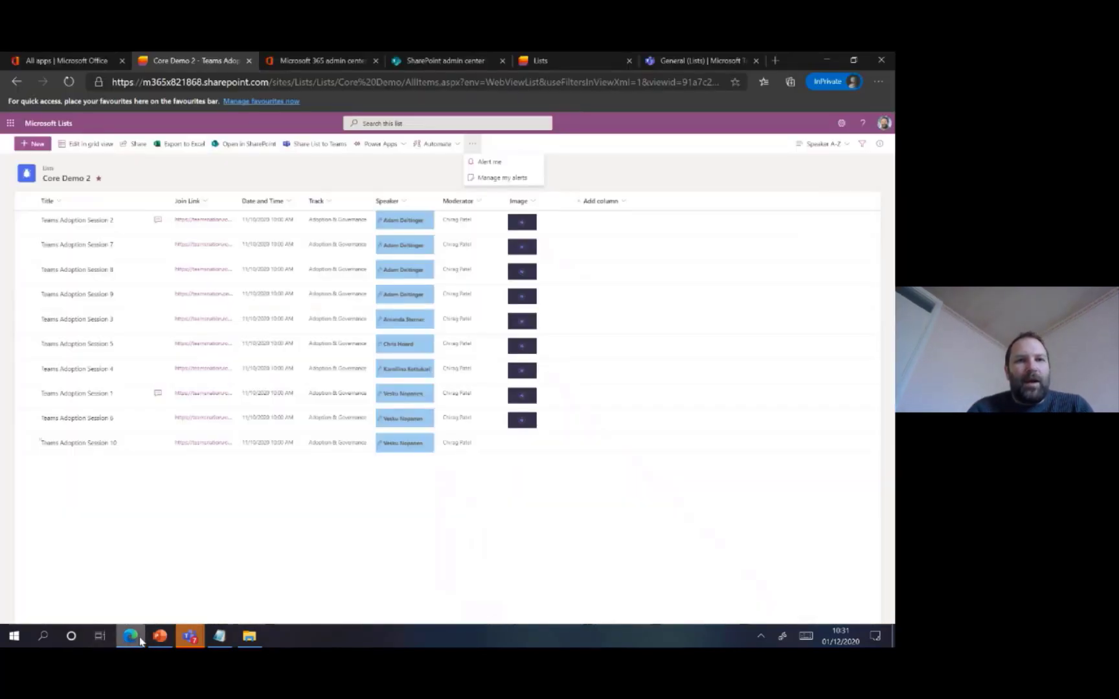
Examine the Automate and Power Apps options available for the Core Demo 2 list
click(435, 153)
click(435, 154)
click(390, 148)
click(389, 149)
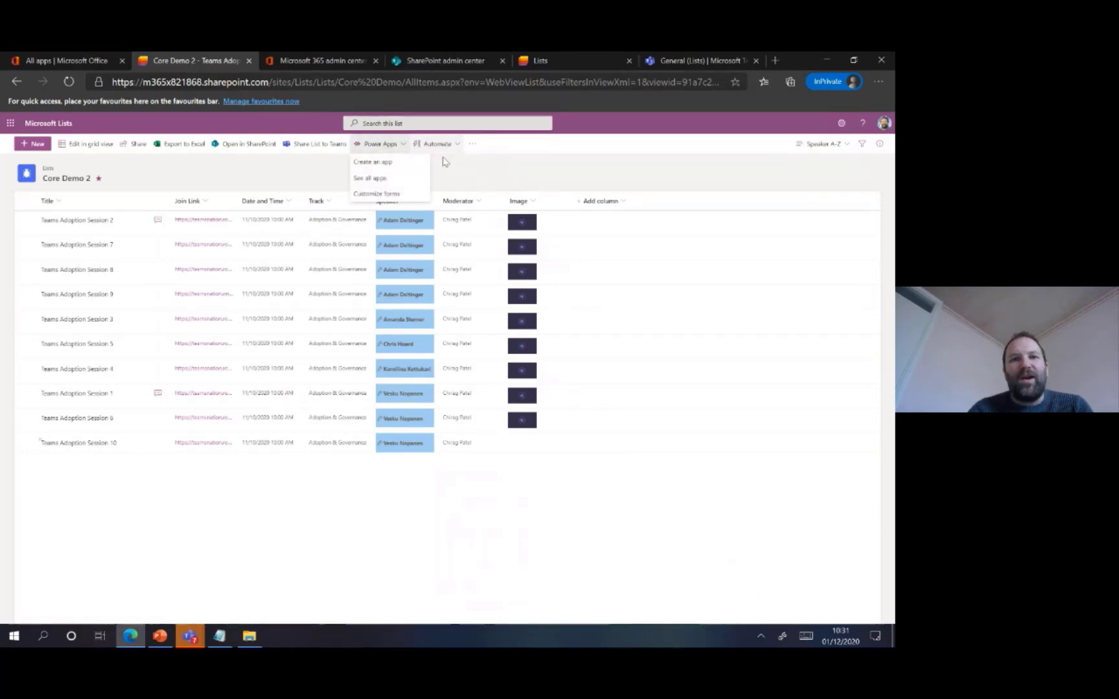
click(568, 167)
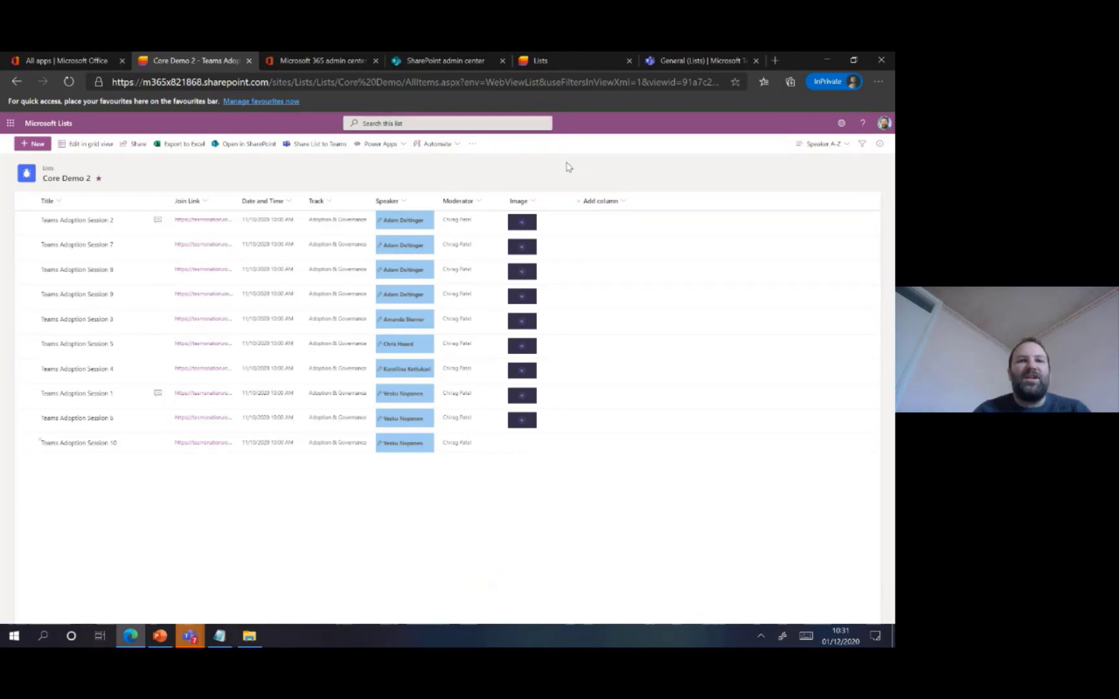
Start creating a Power Apps app named New List App from the list, check the PowerPoint slide and cancel the app
click(395, 149)
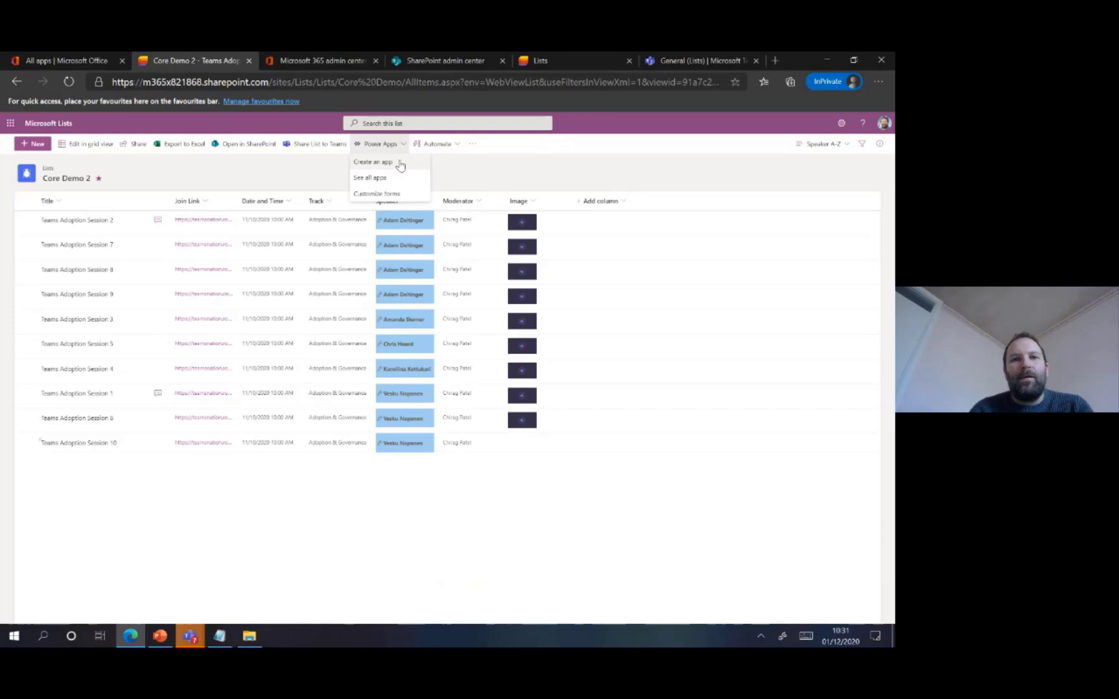
click(392, 162)
text(N)
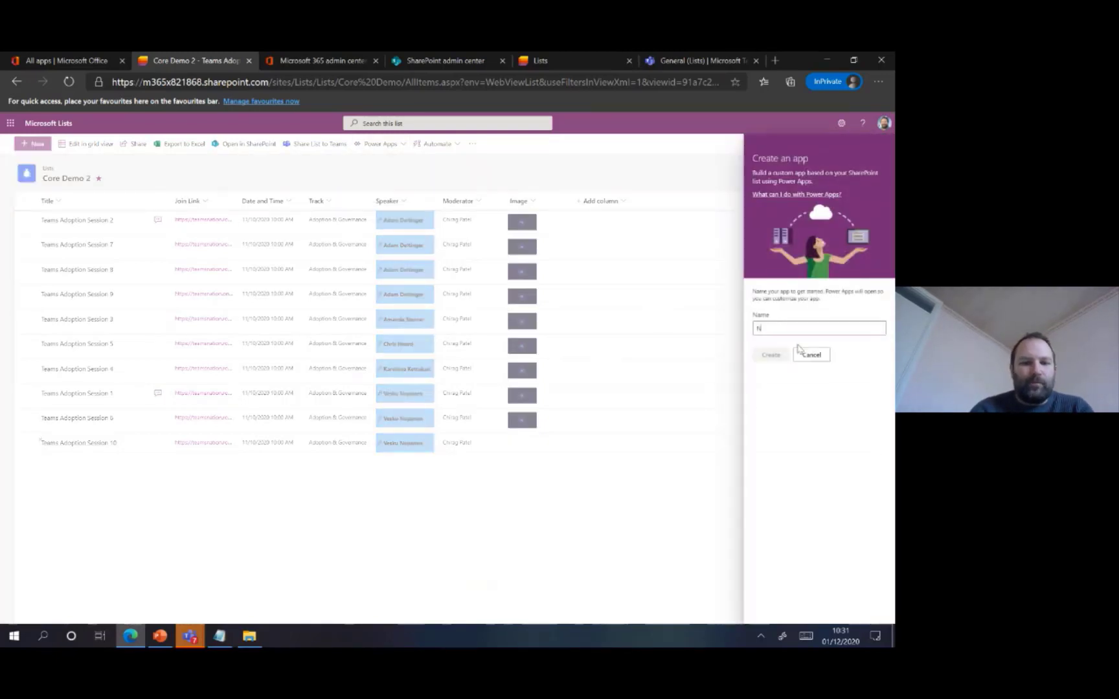
text(ew Lis)
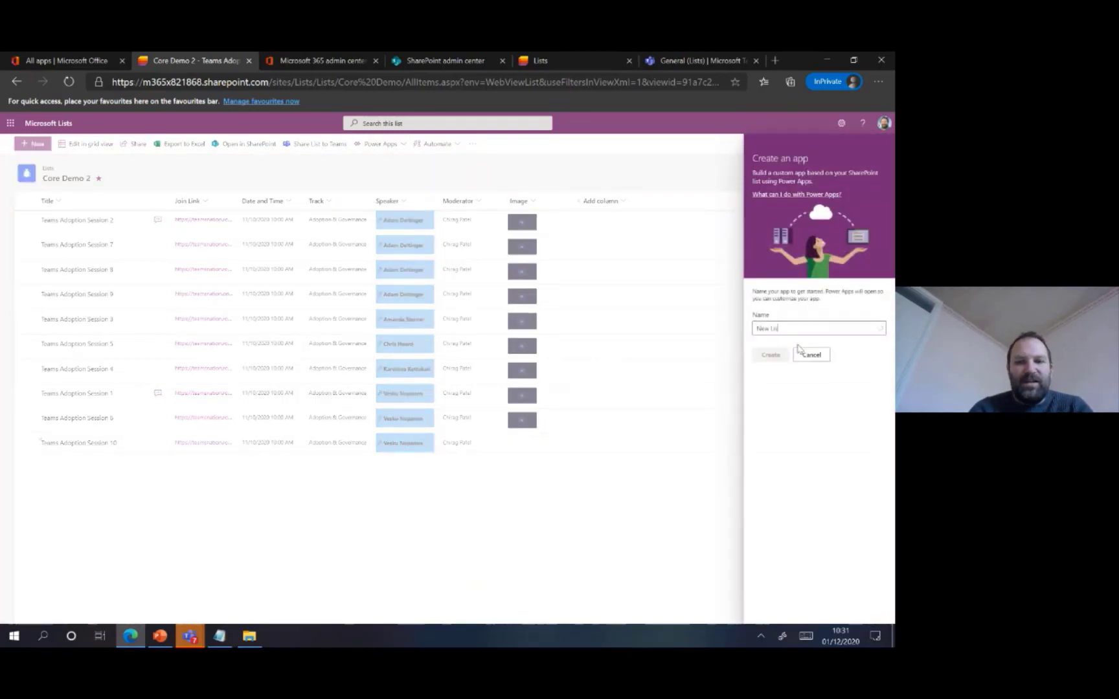
text(t App)
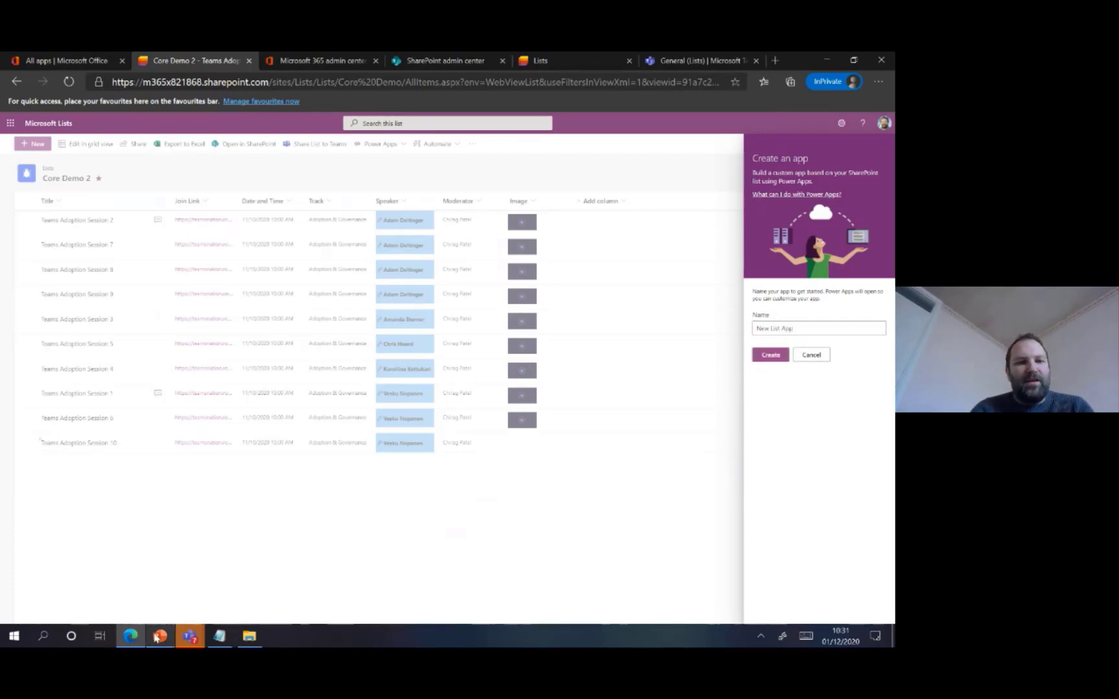
click(157, 637)
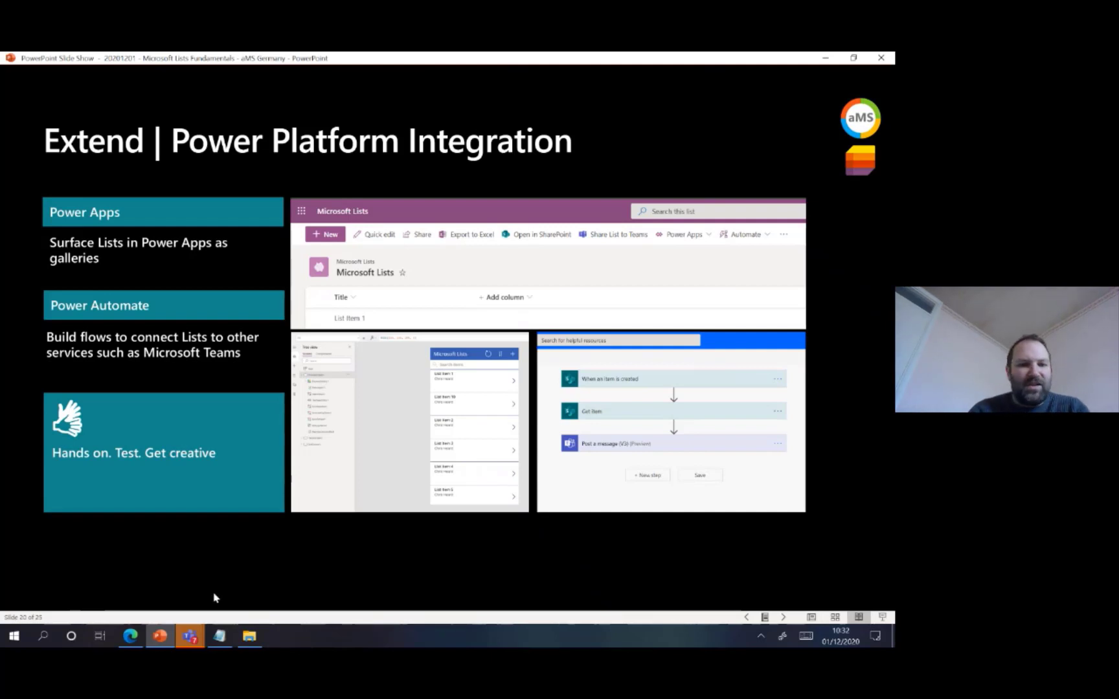
click(129, 635)
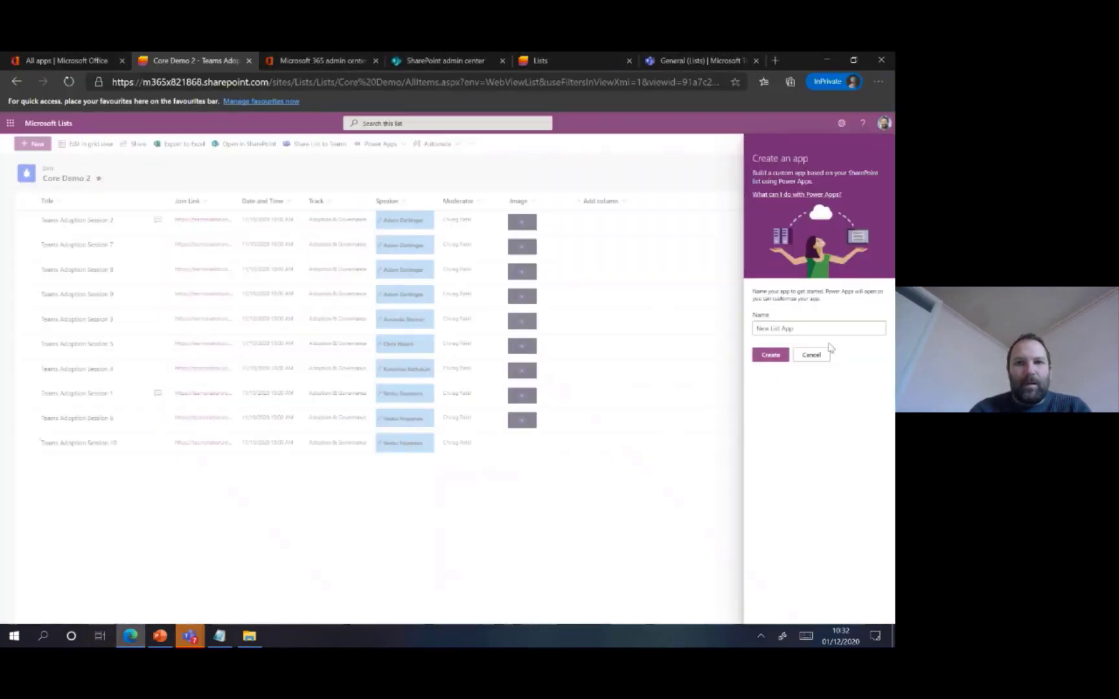
click(812, 356)
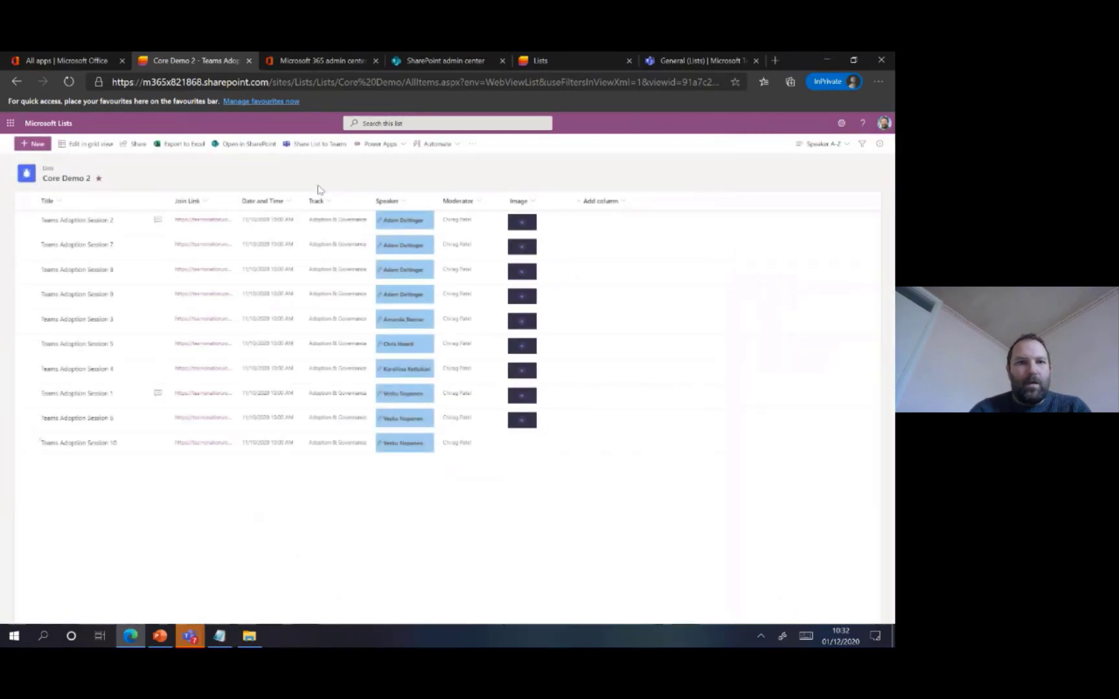
Open Power Automate from the Office 365 apps page, place its tab after the Core Demo 2 tab and return to the list
click(100, 60)
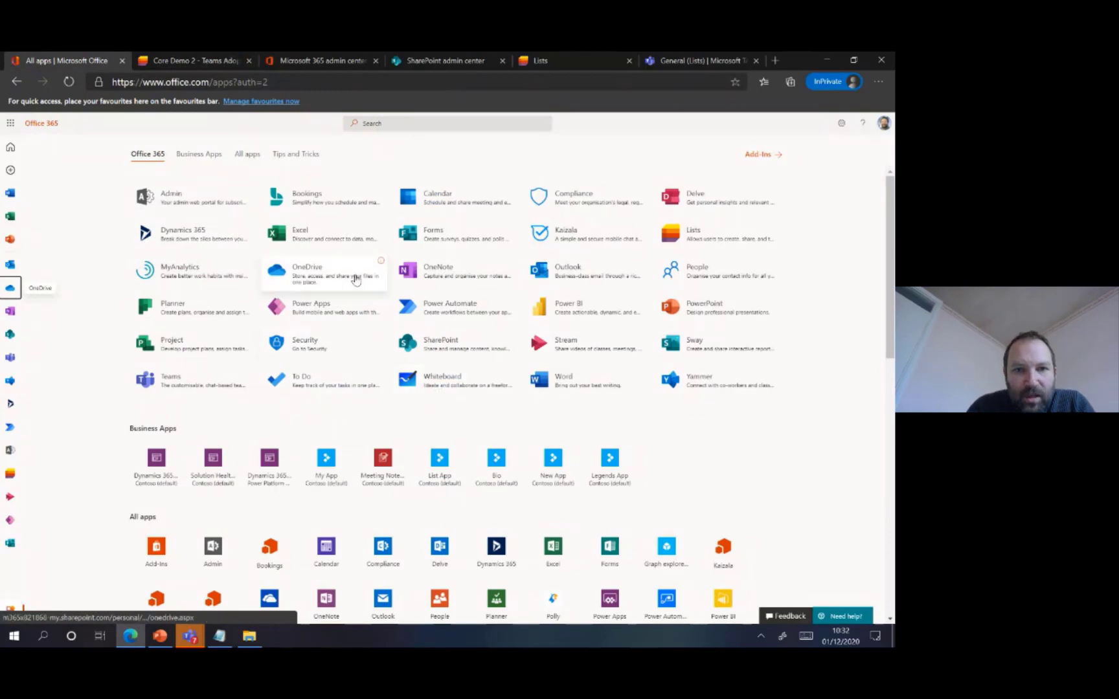
click(437, 319)
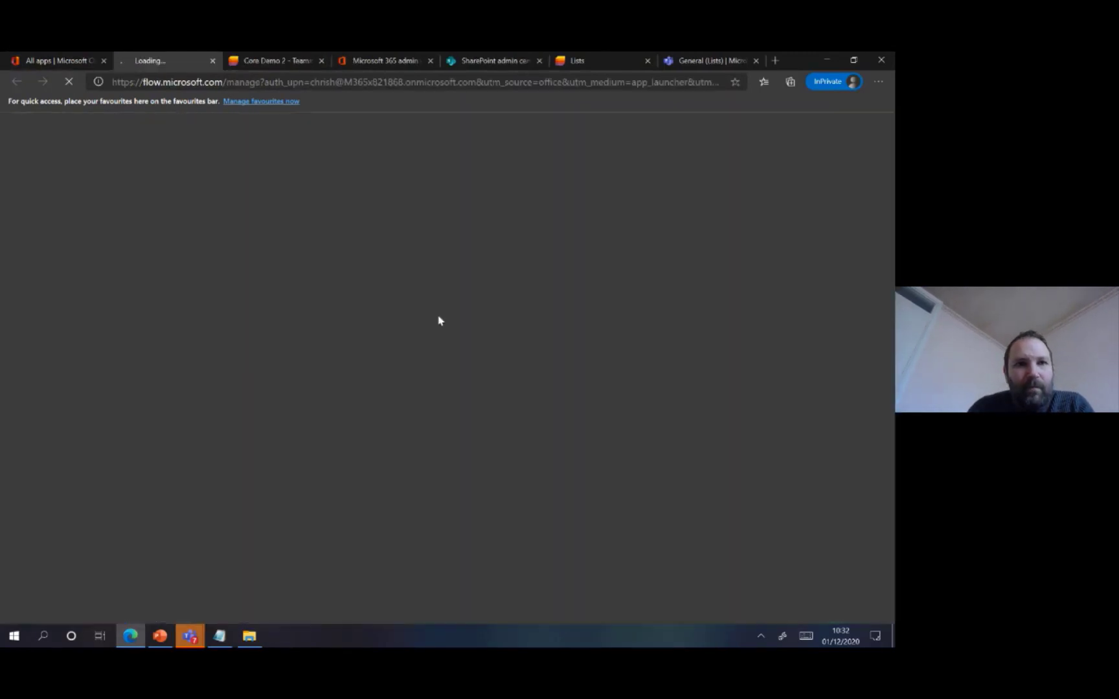
drag(174, 70, 292, 65)
click(186, 62)
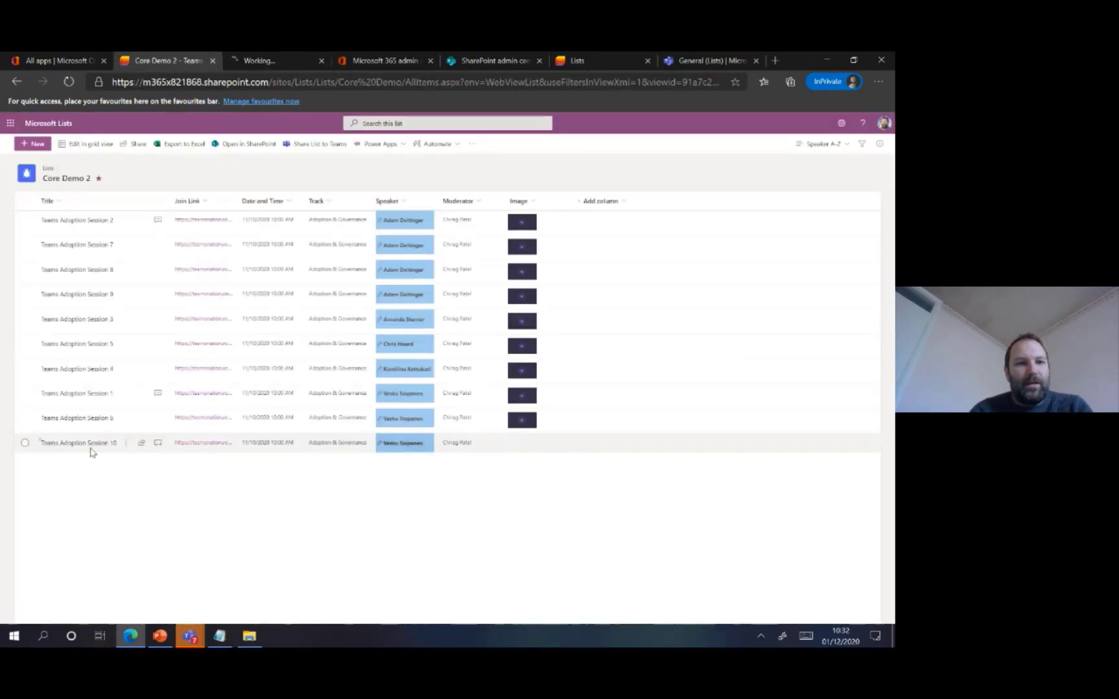
Start a new Core Demo 2 item titled Teams Adoption Session 11, dated 12/1/2020 12:00 AM, with track Adoption & Governance
click(33, 143)
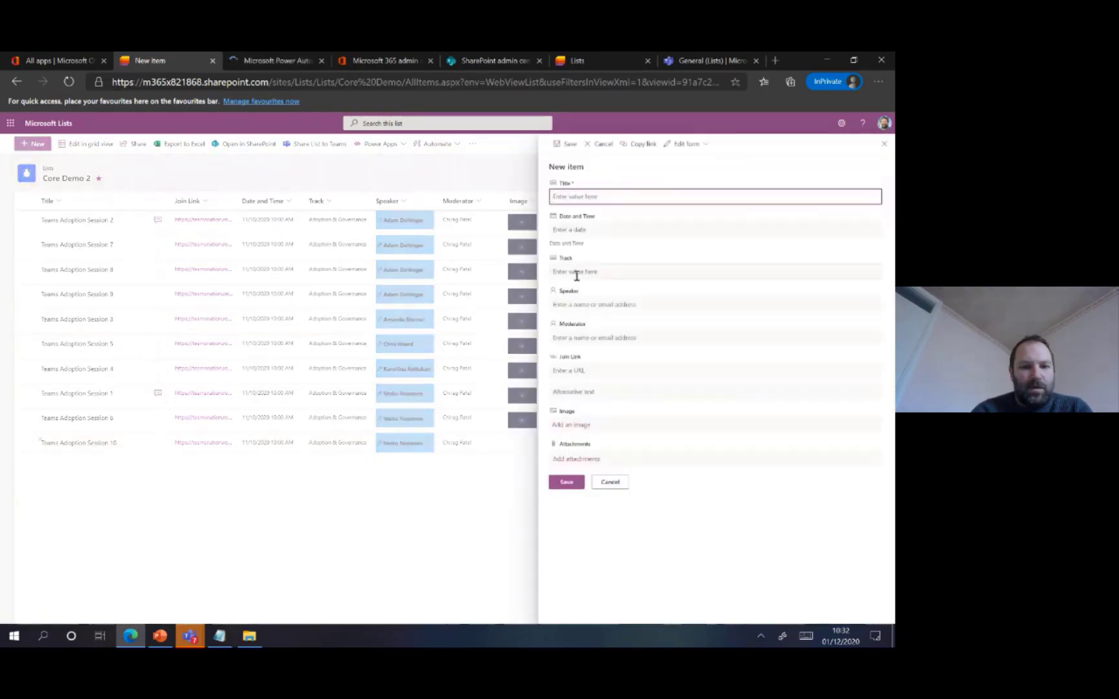
text(Teams Adoption Se)
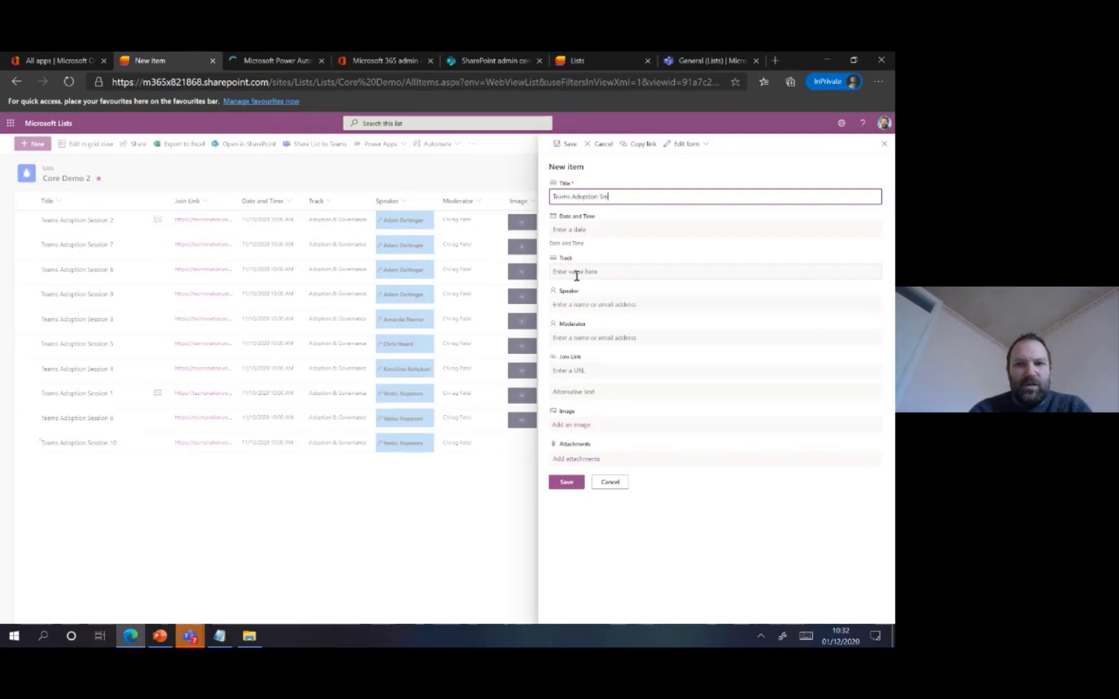
text(ssion 11)
key(Tab)
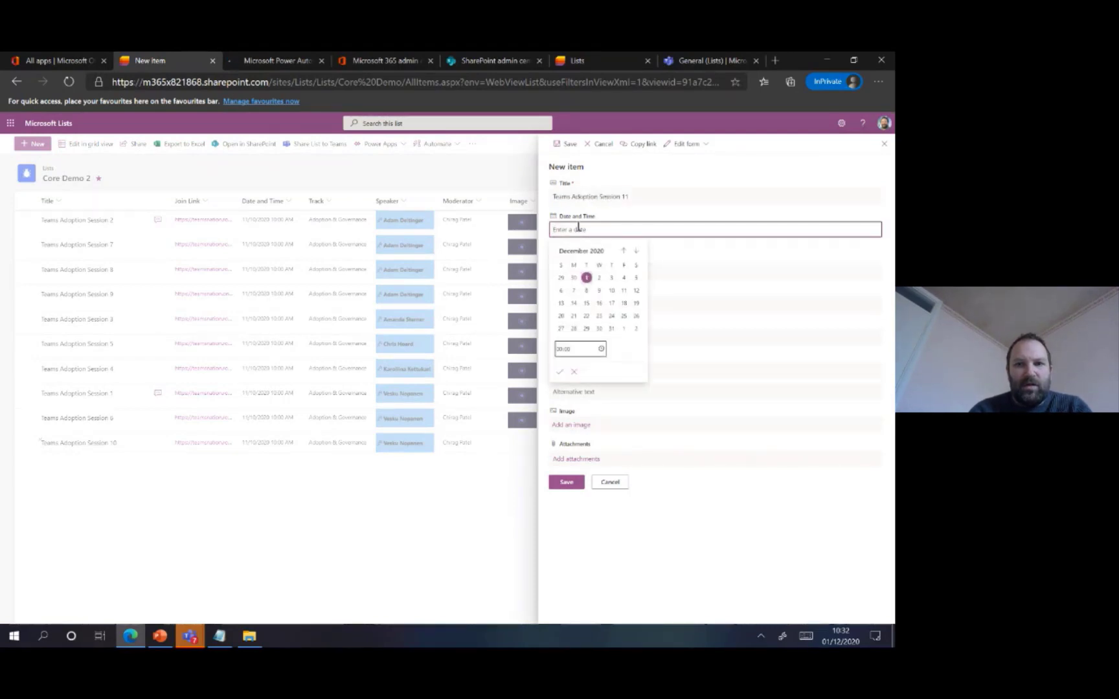
click(663, 271)
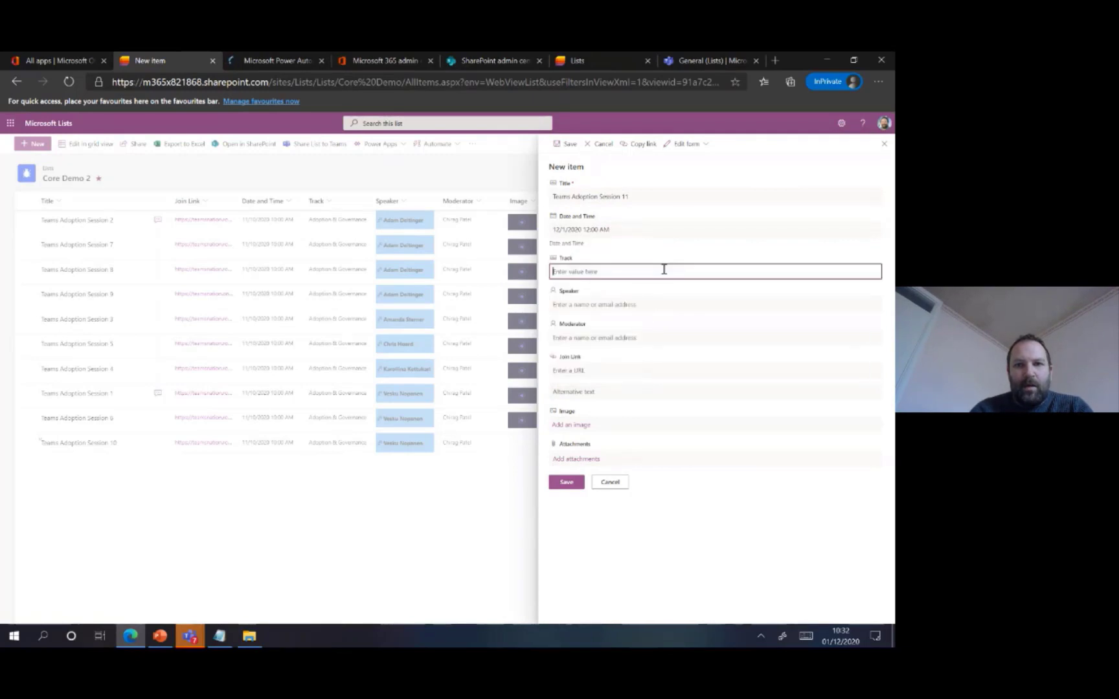
text(Adopt)
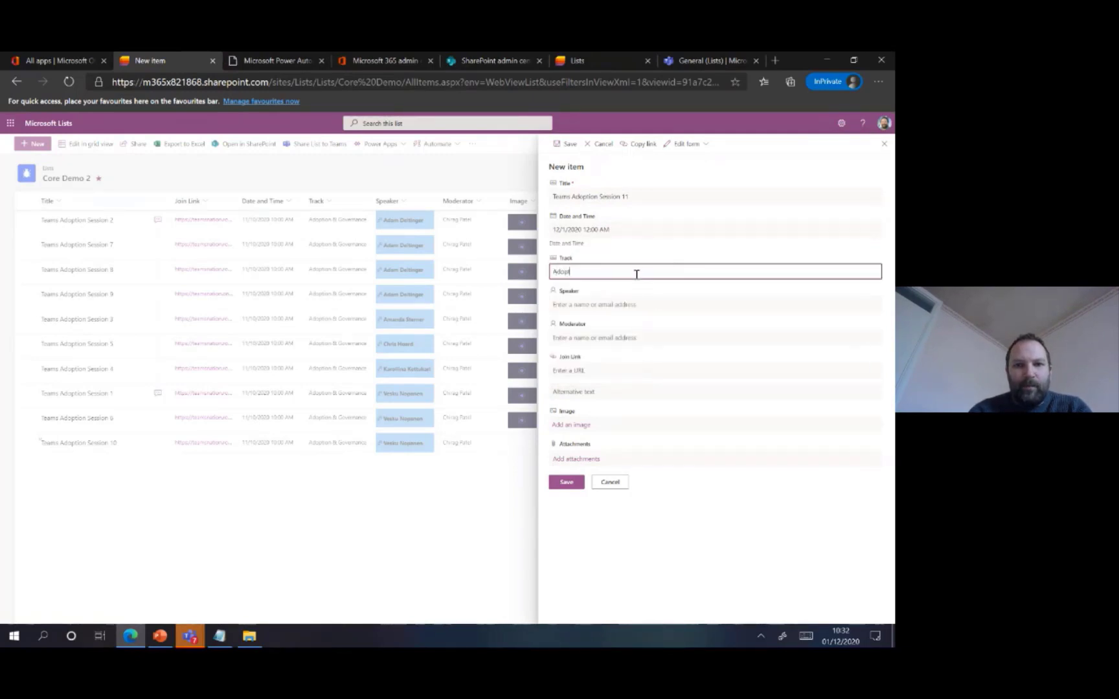
text(ion & Governance)
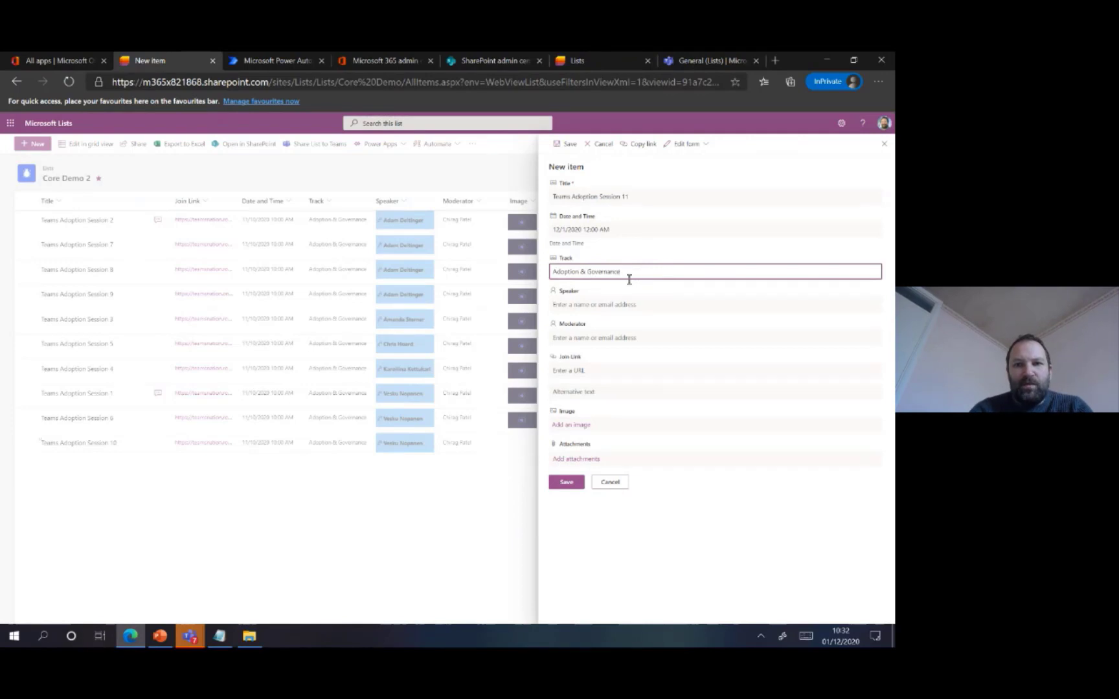
Assign the speaker and the moderator to the new item by looking up each person's name
click(607, 304)
text(Vesk)
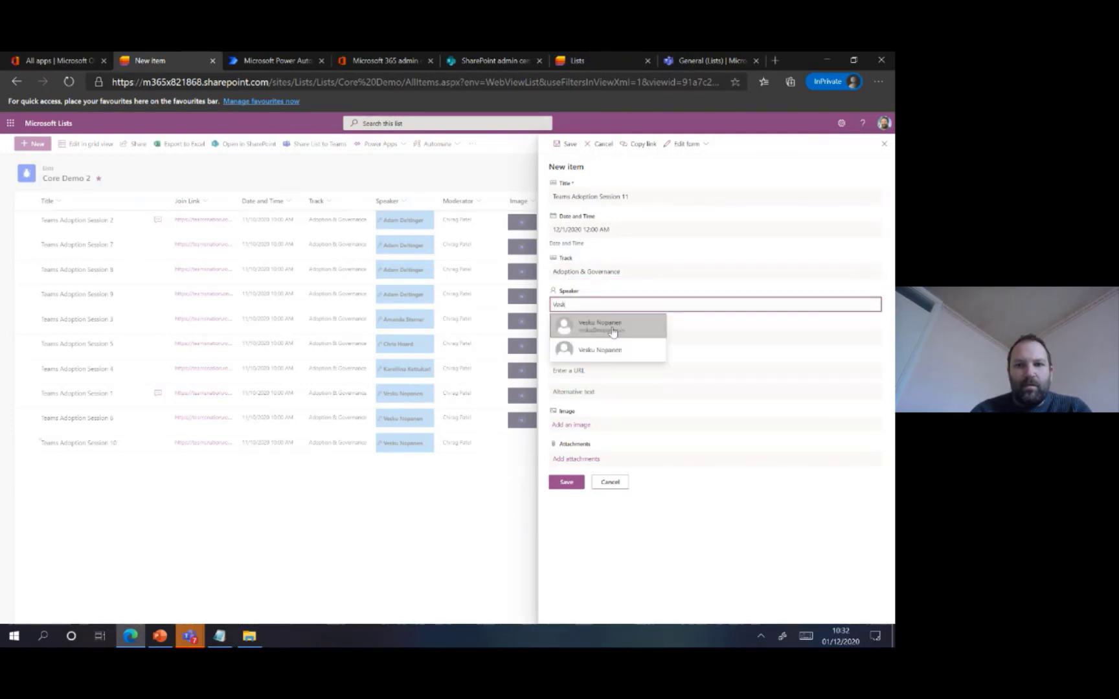
click(620, 330)
click(588, 339)
text(Chirag)
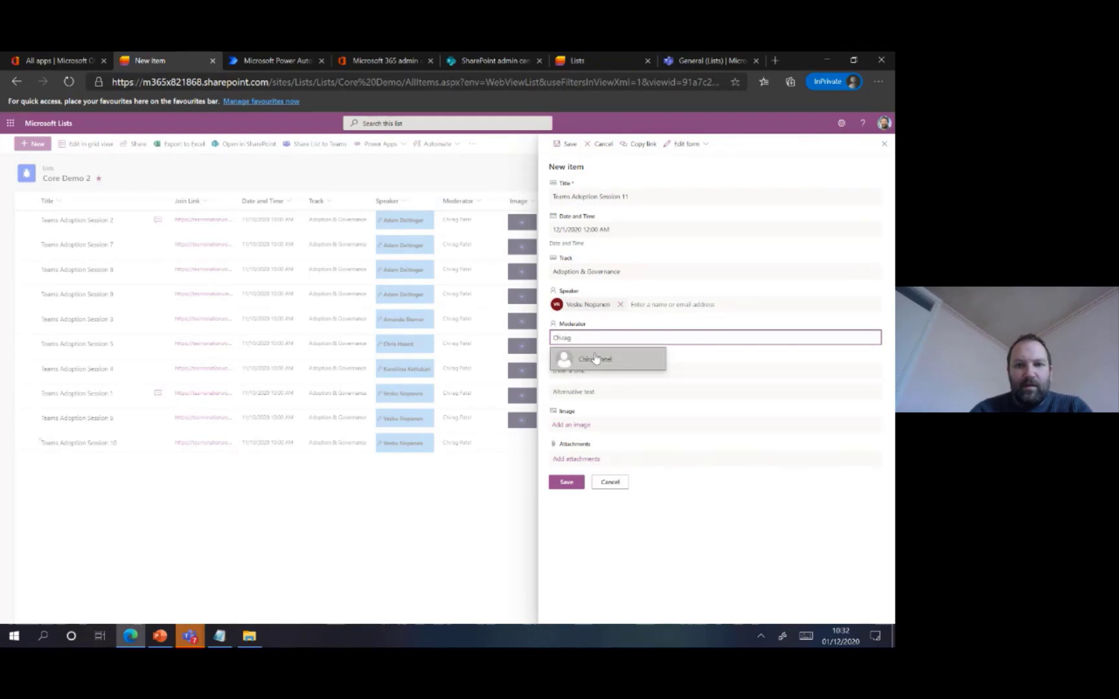
click(595, 358)
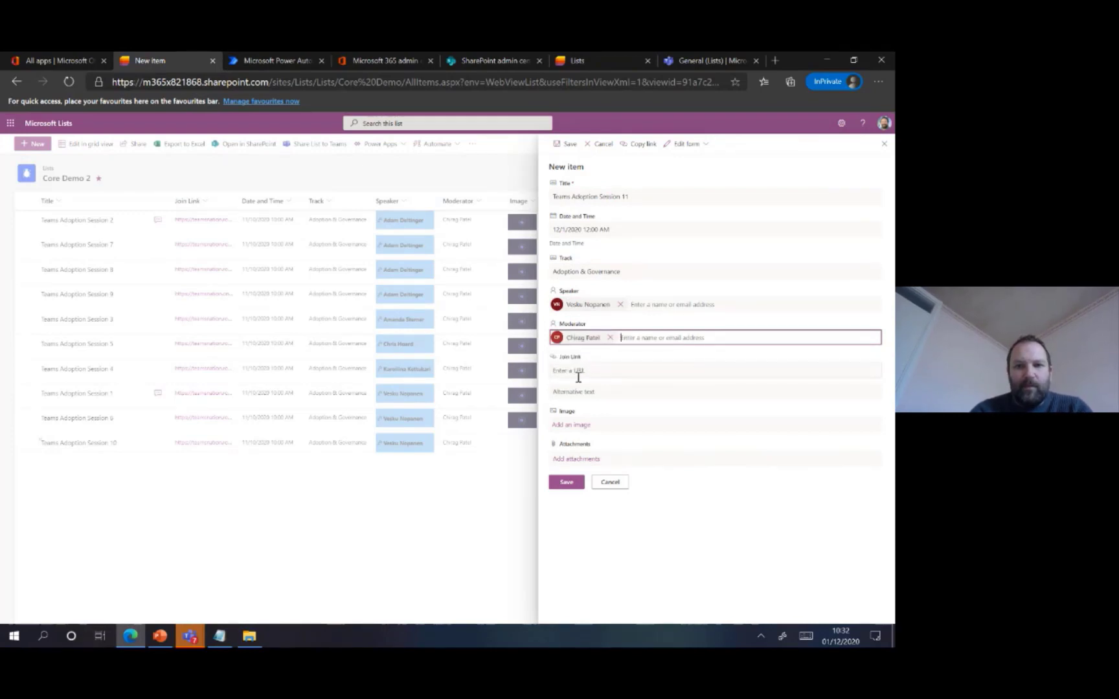
click(578, 370)
text(https://)
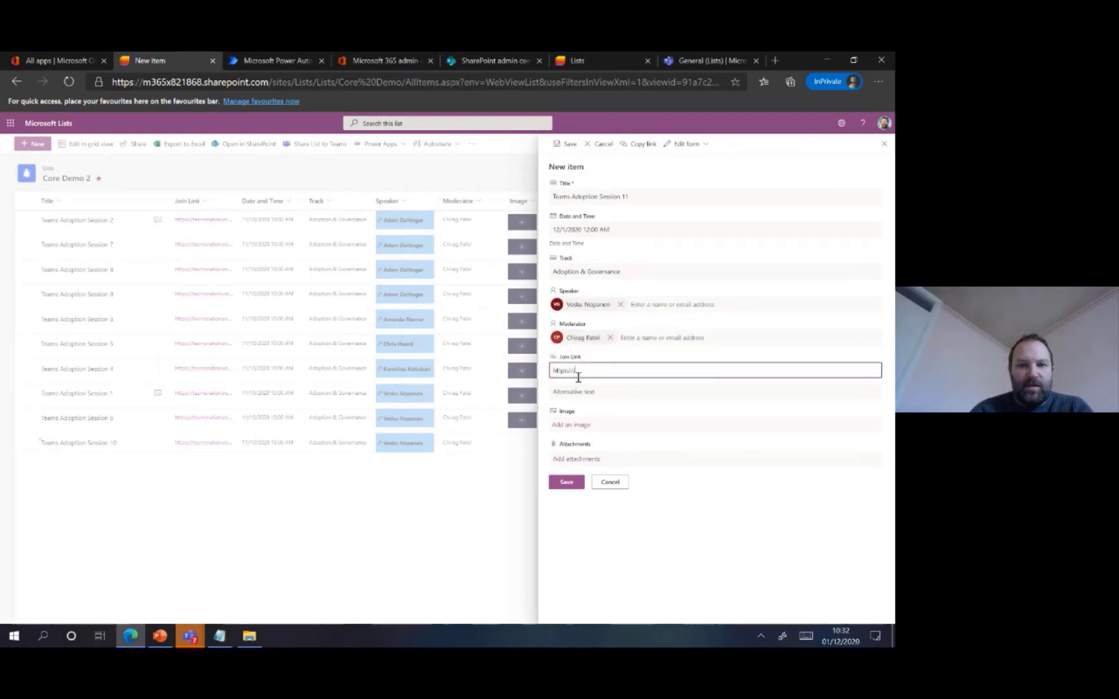
text(te)
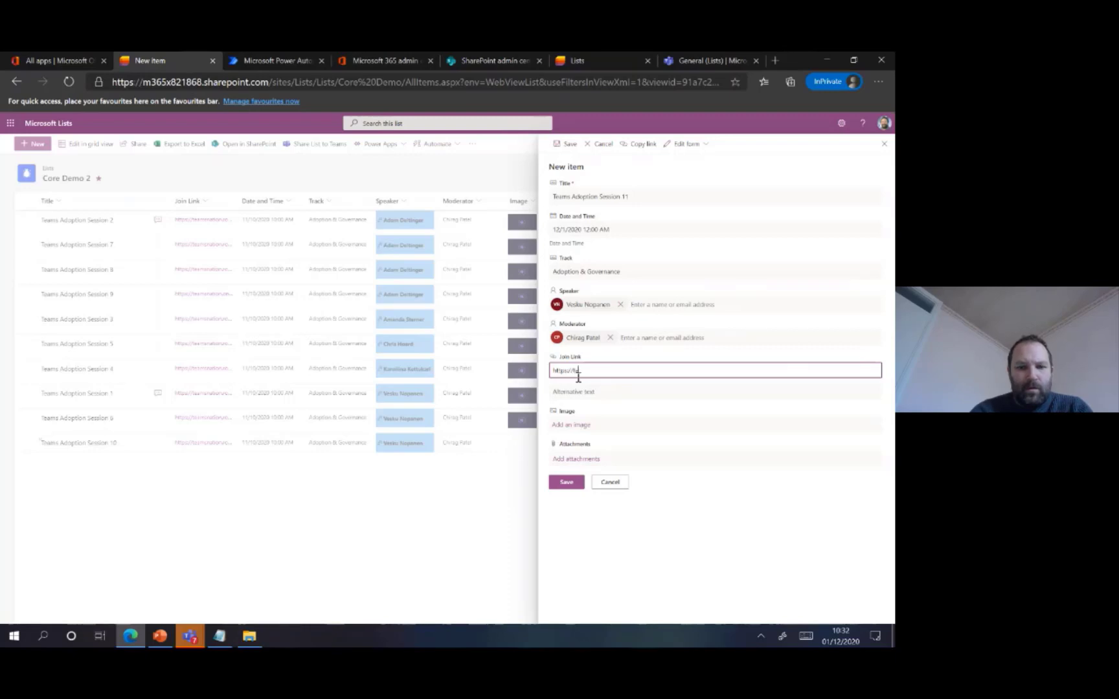
text(amsnation.rocks)
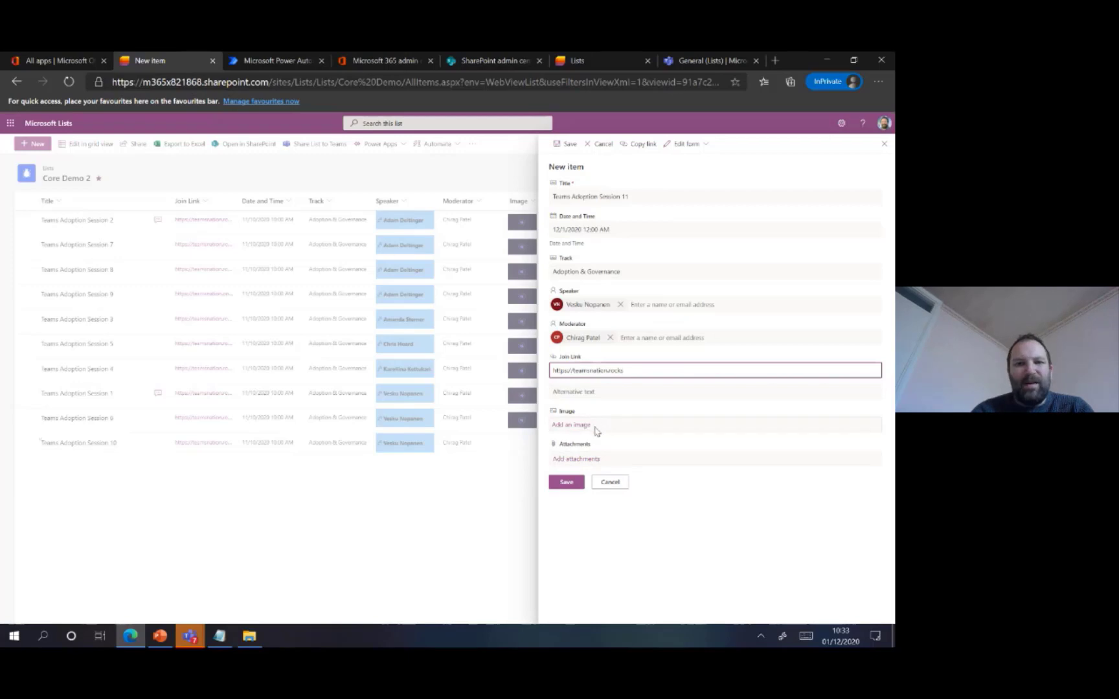
click(570, 485)
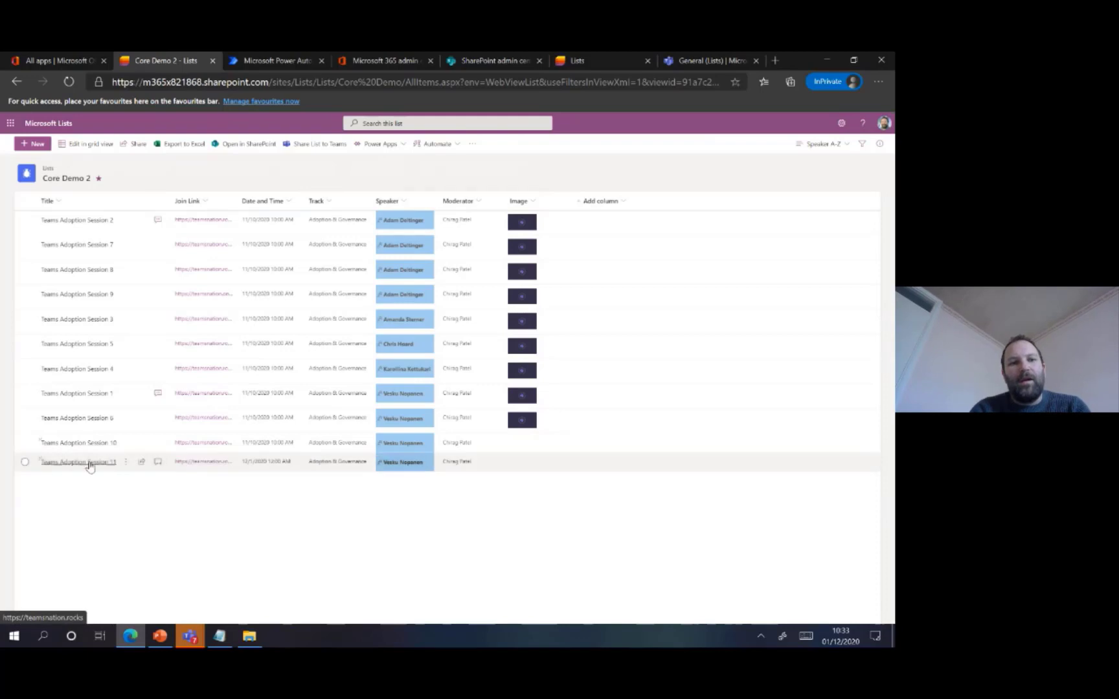
In Power Automate, open the team flow List Item Add Flow for editing and expand its trigger and message action
click(296, 63)
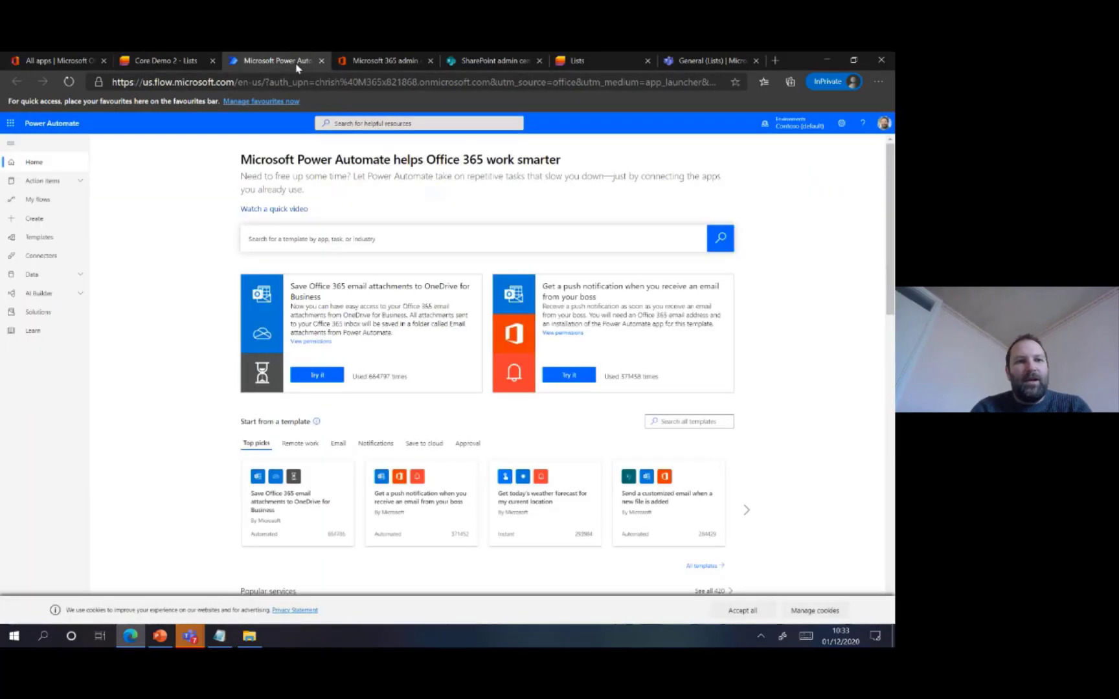
click(30, 205)
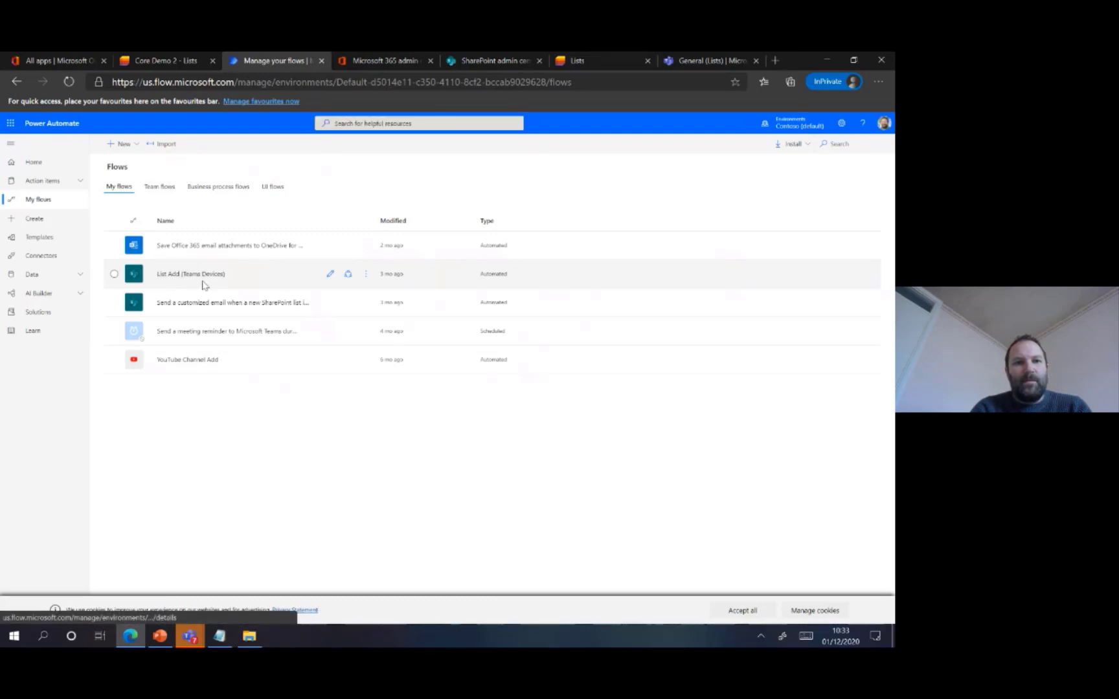
click(168, 186)
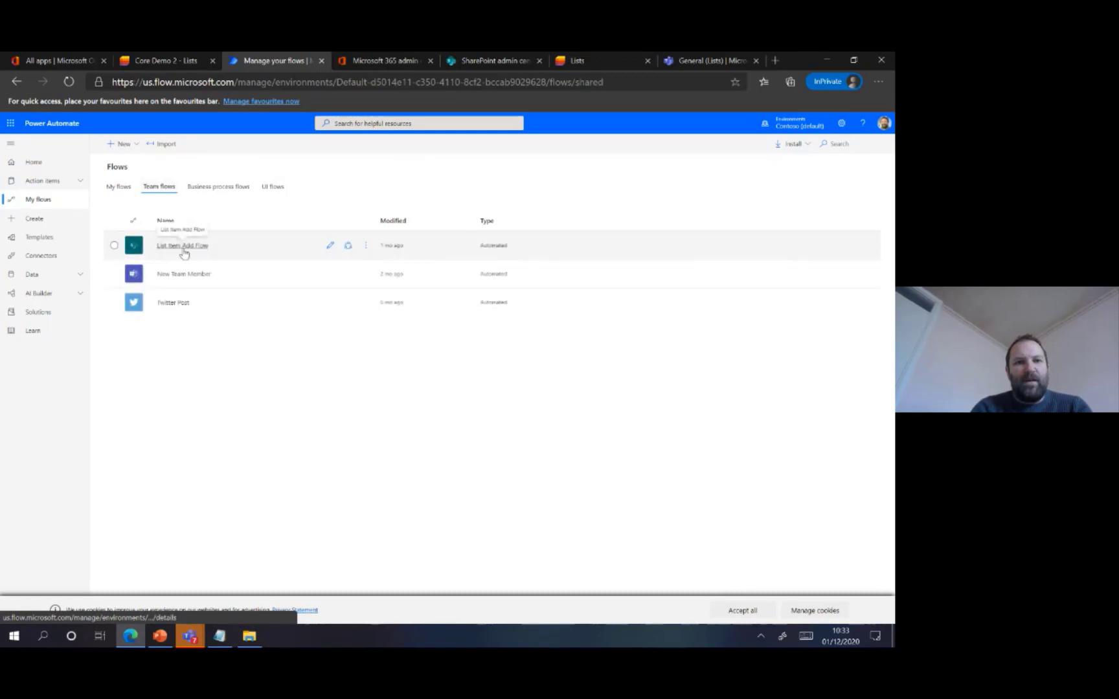
click(331, 249)
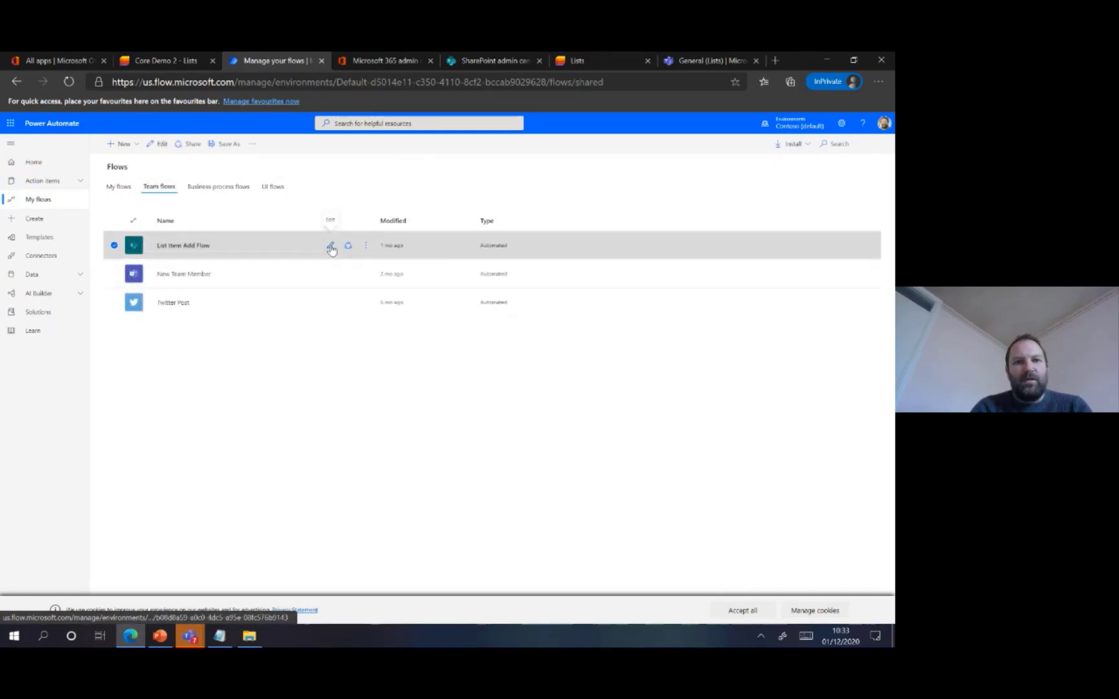
click(331, 247)
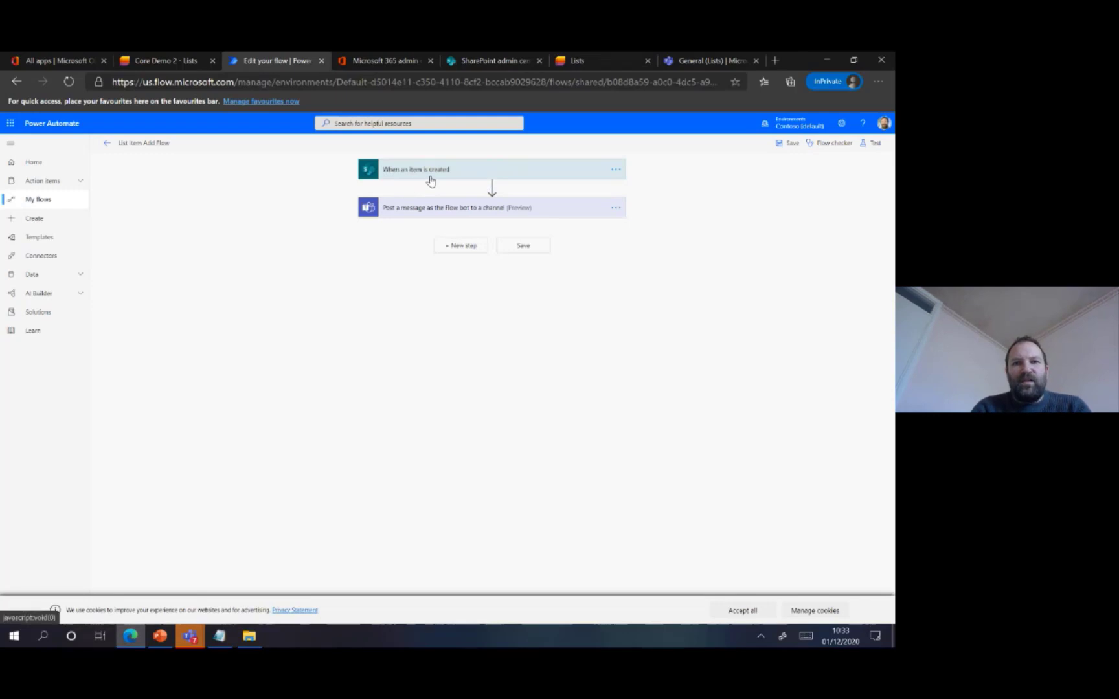
click(430, 181)
click(425, 270)
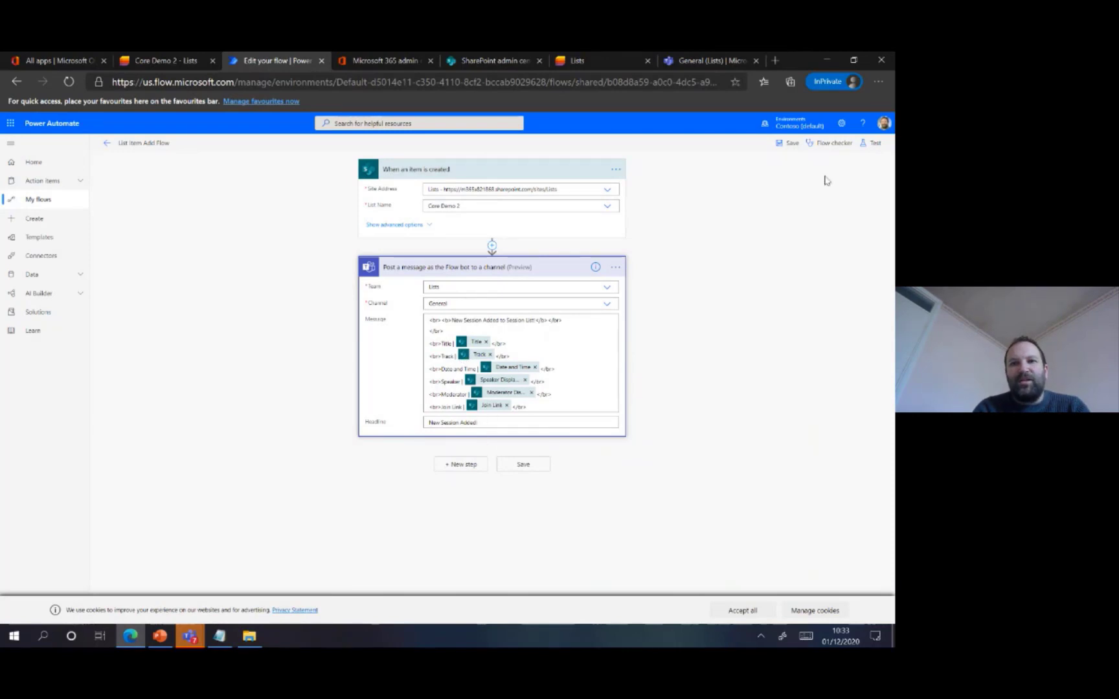
Test the flow with the option to perform the trigger action manually
click(875, 144)
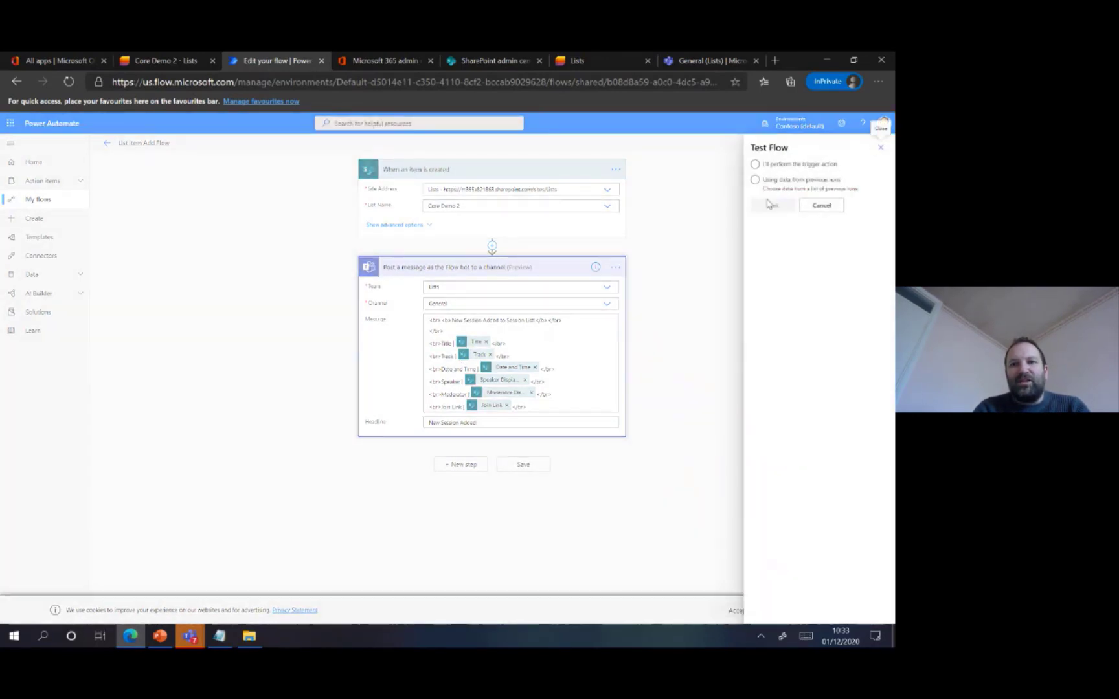
click(755, 164)
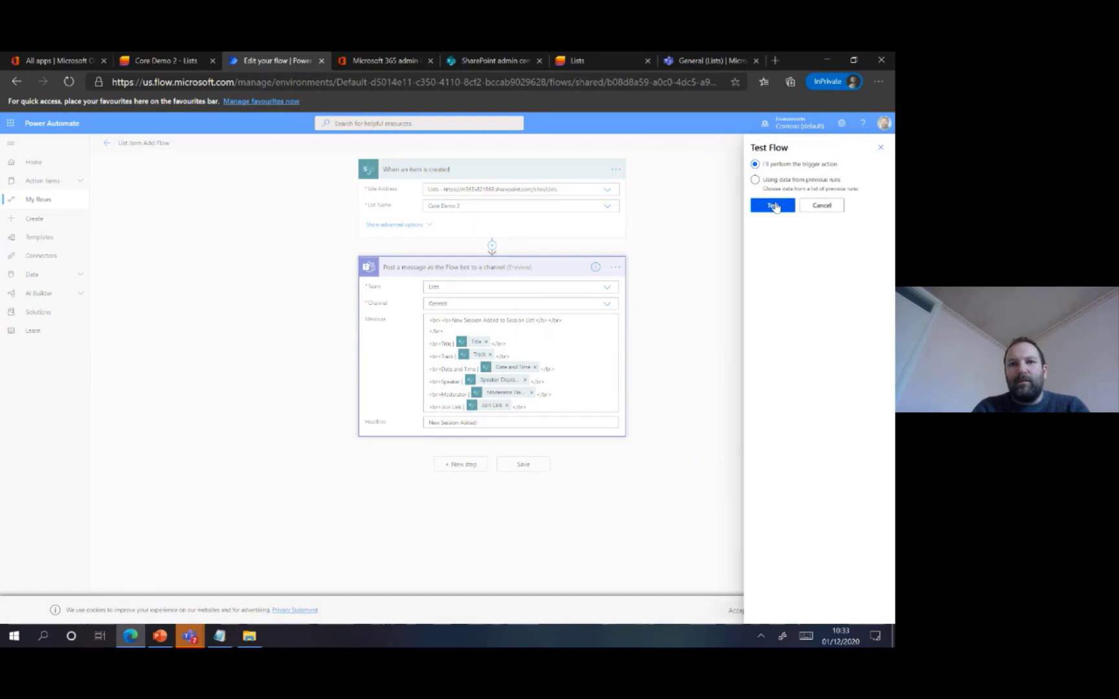
click(773, 205)
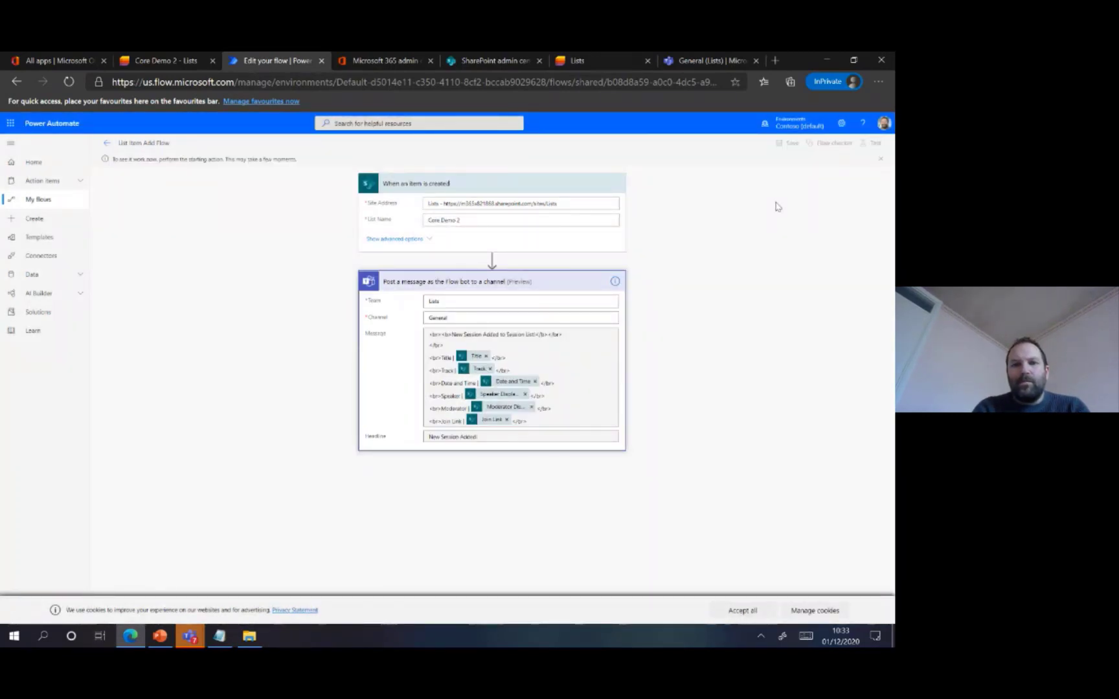
Expand the newest flow post in the Lists team's General channel in Teams and highlight its title line
click(690, 60)
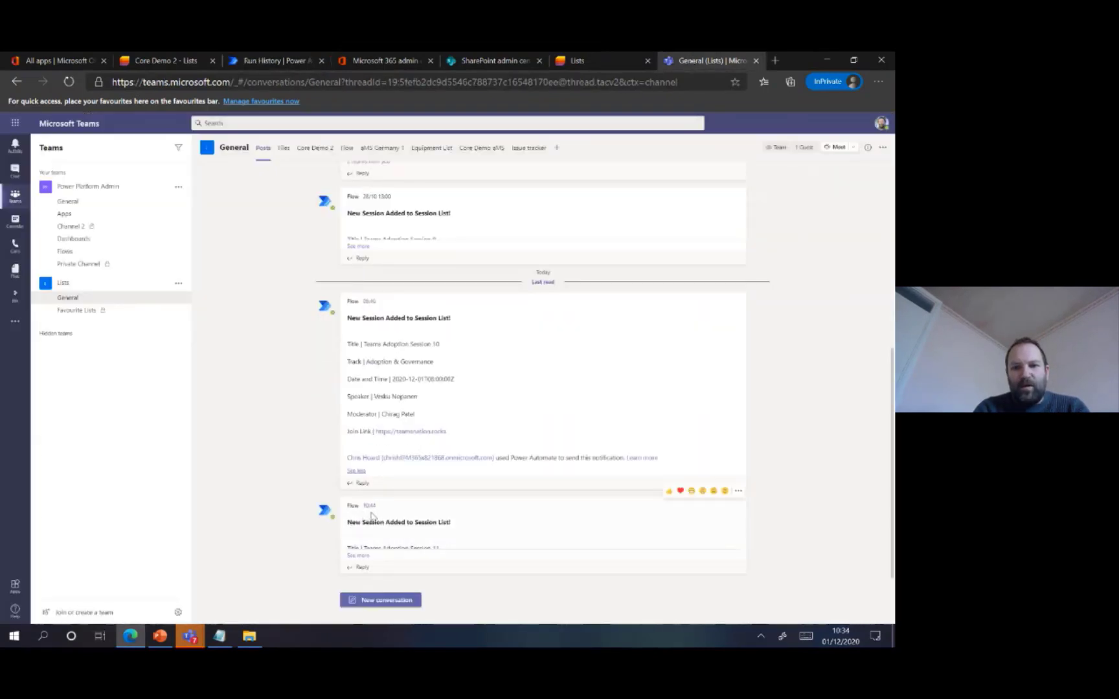
click(358, 556)
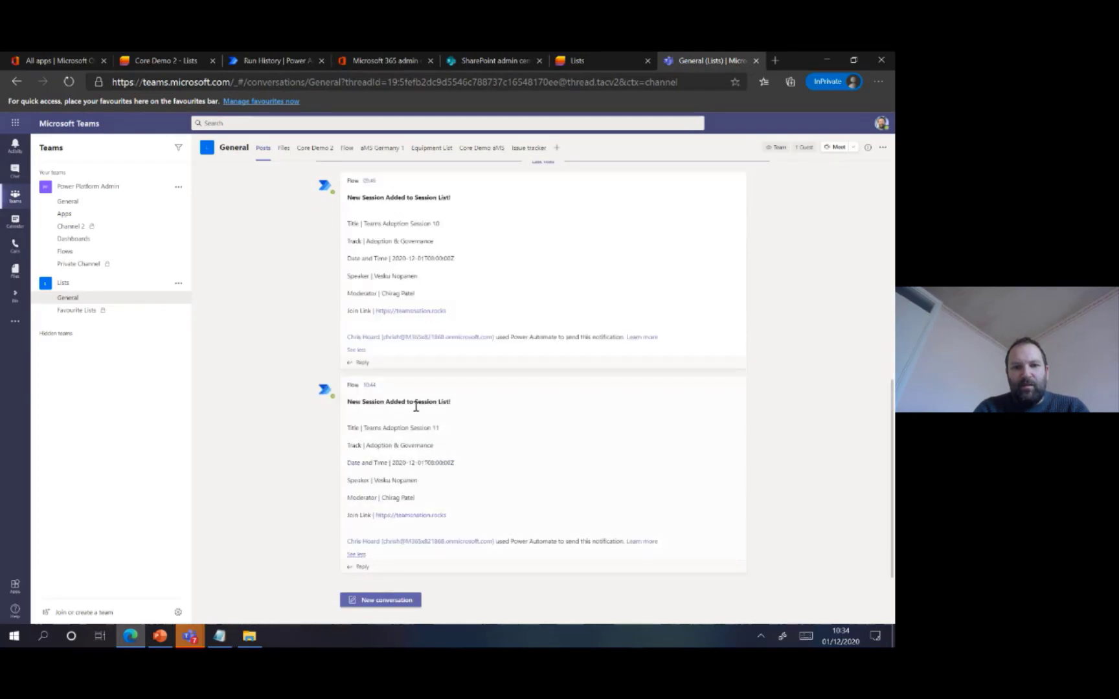
drag(444, 430, 355, 430)
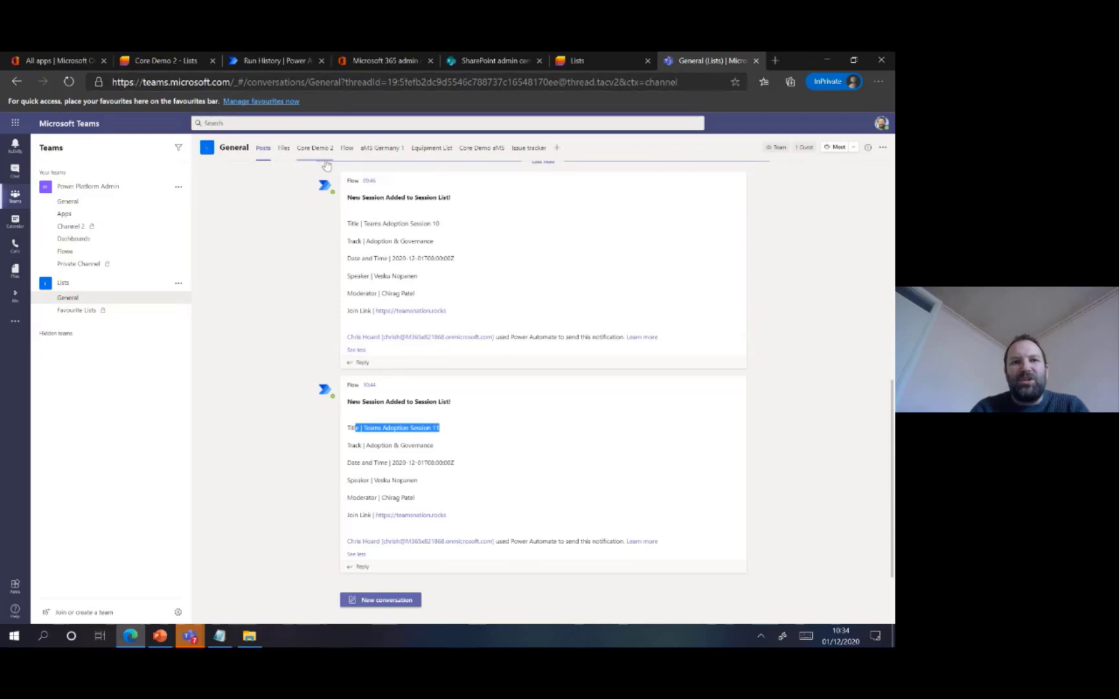
Review the Core Demo 2 list and the flow's run history in Power Automate, ending on the list
click(283, 64)
click(176, 63)
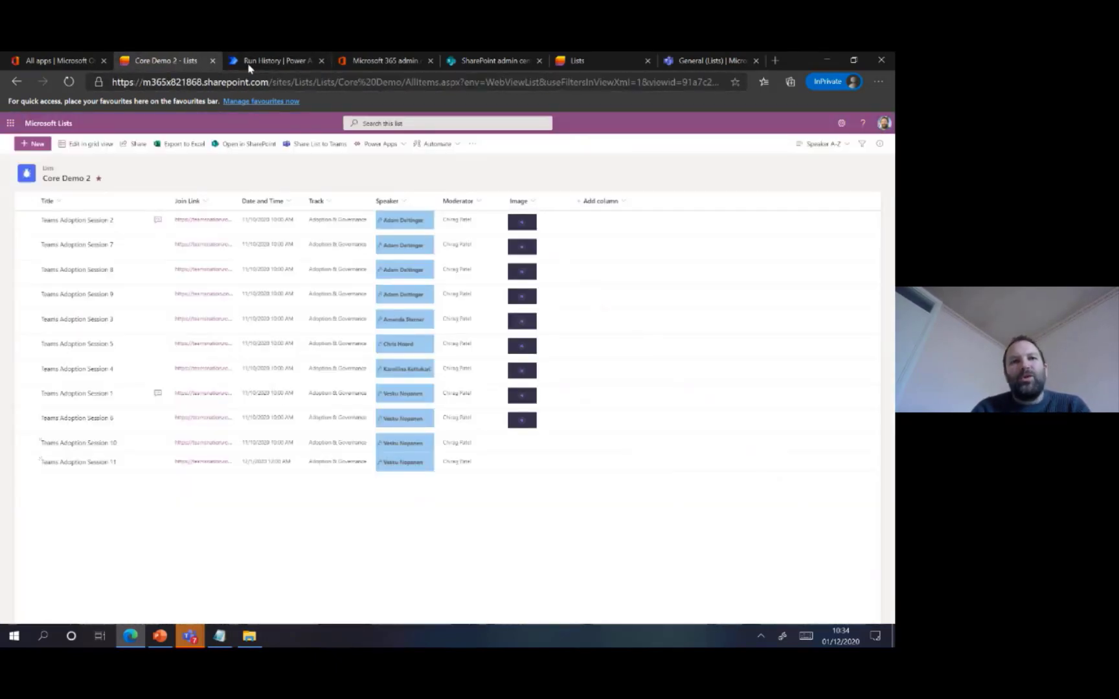
click(269, 64)
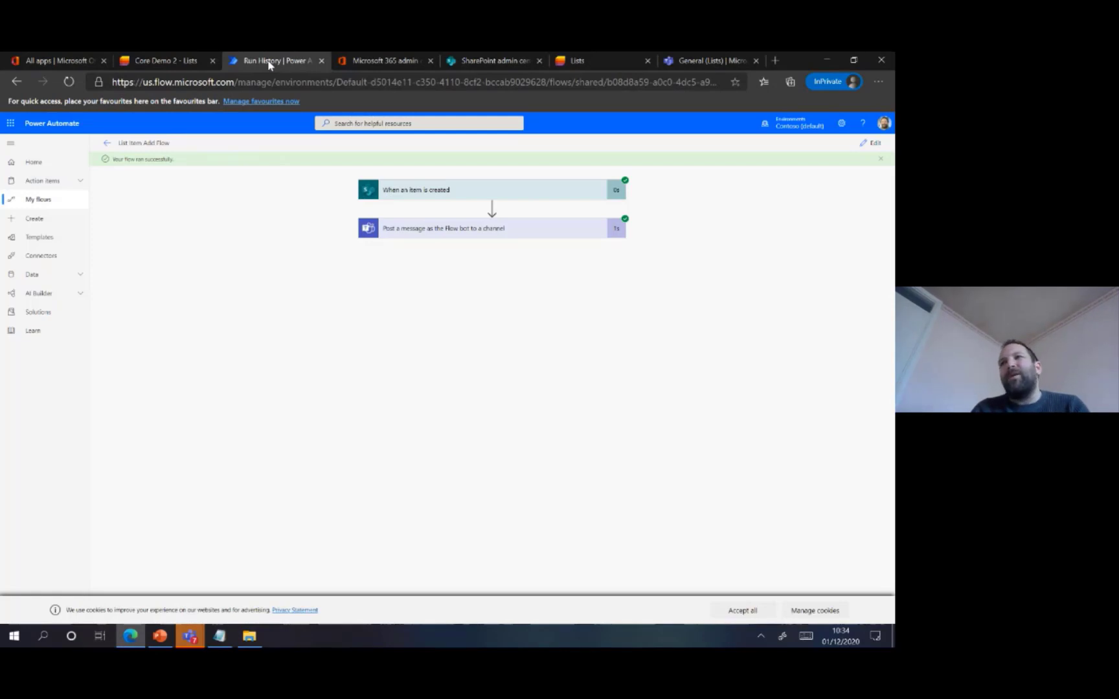
click(197, 63)
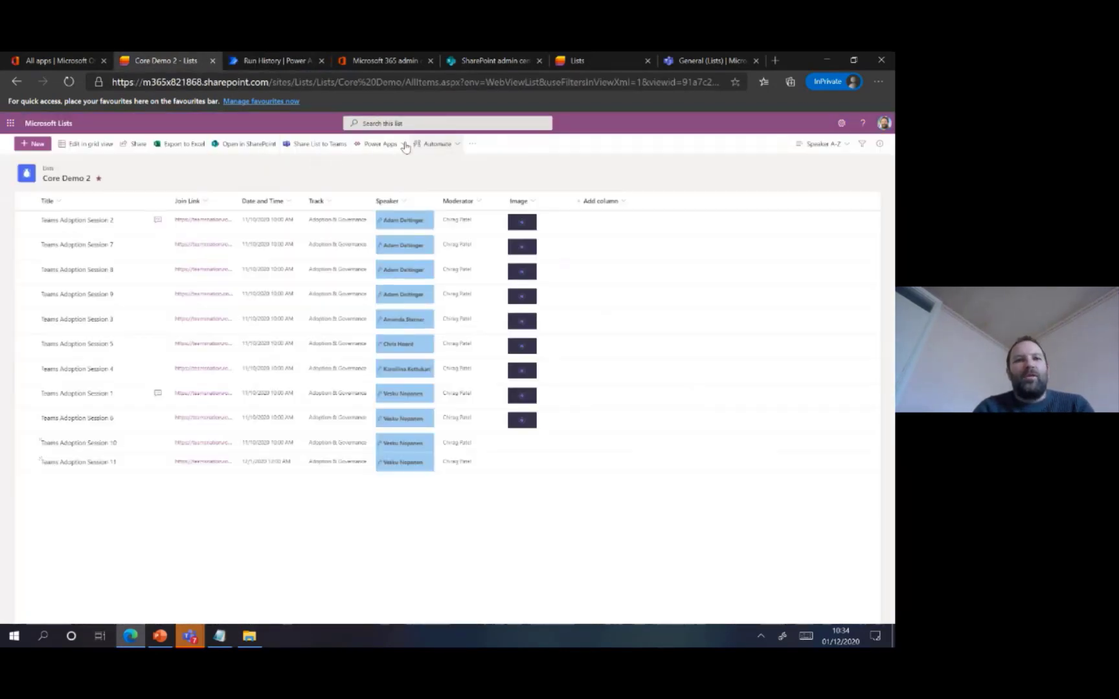
Show the list's Power Automate options, revisit the flow's run history, and switch to the PowerPoint slide show
click(438, 148)
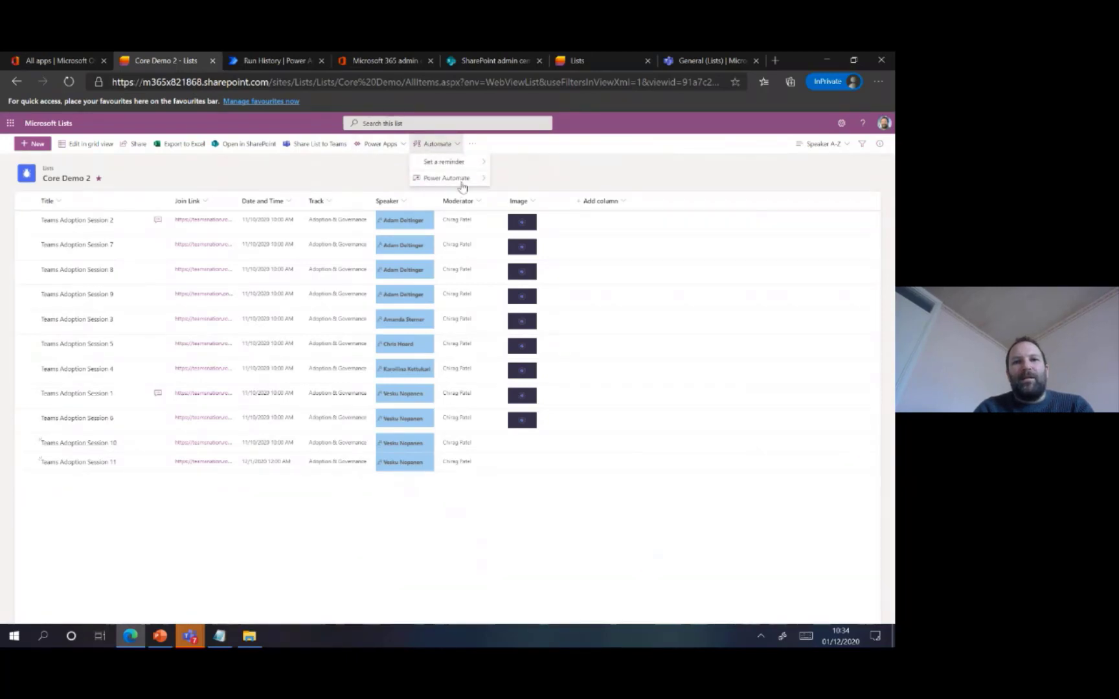
mouse_move(464, 182)
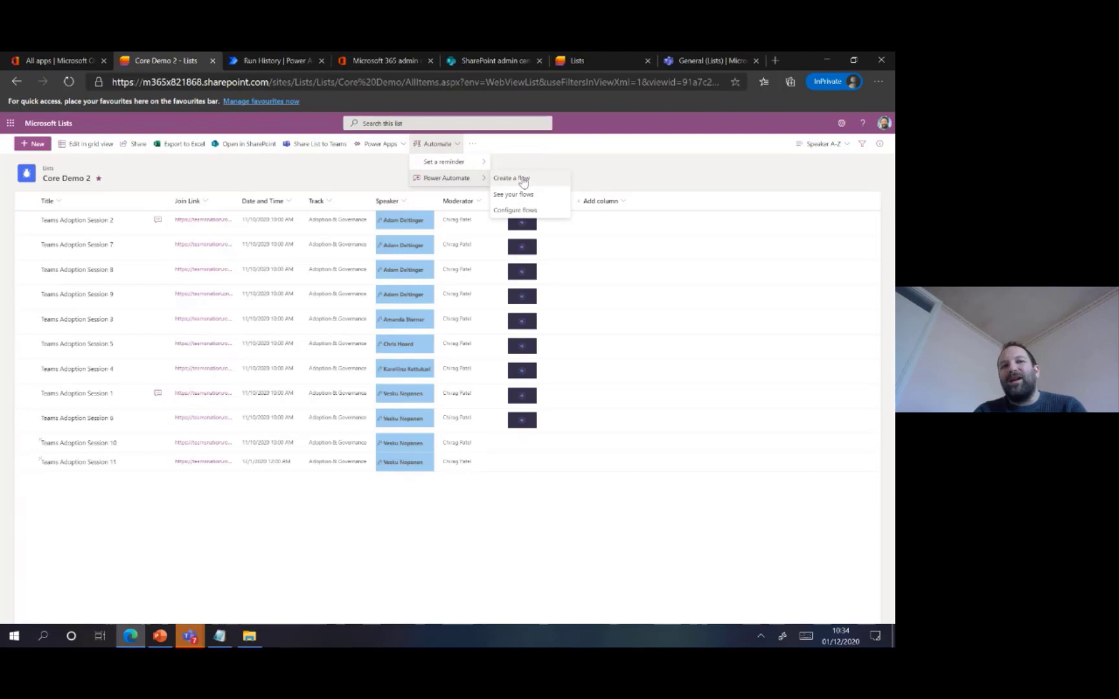
click(283, 67)
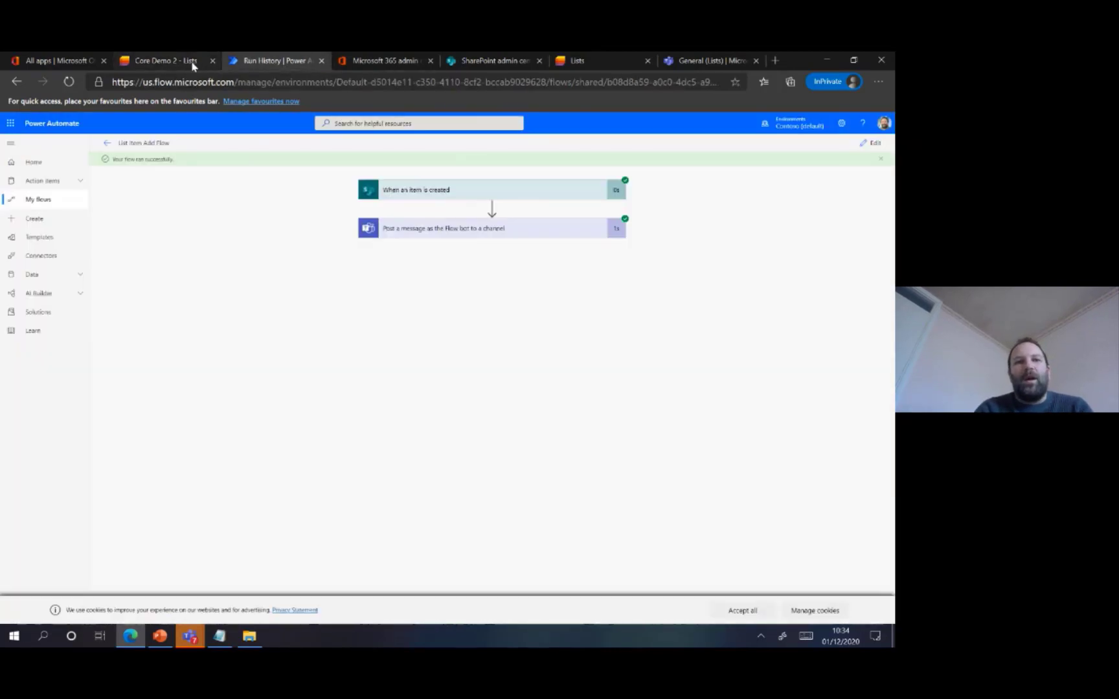
click(193, 66)
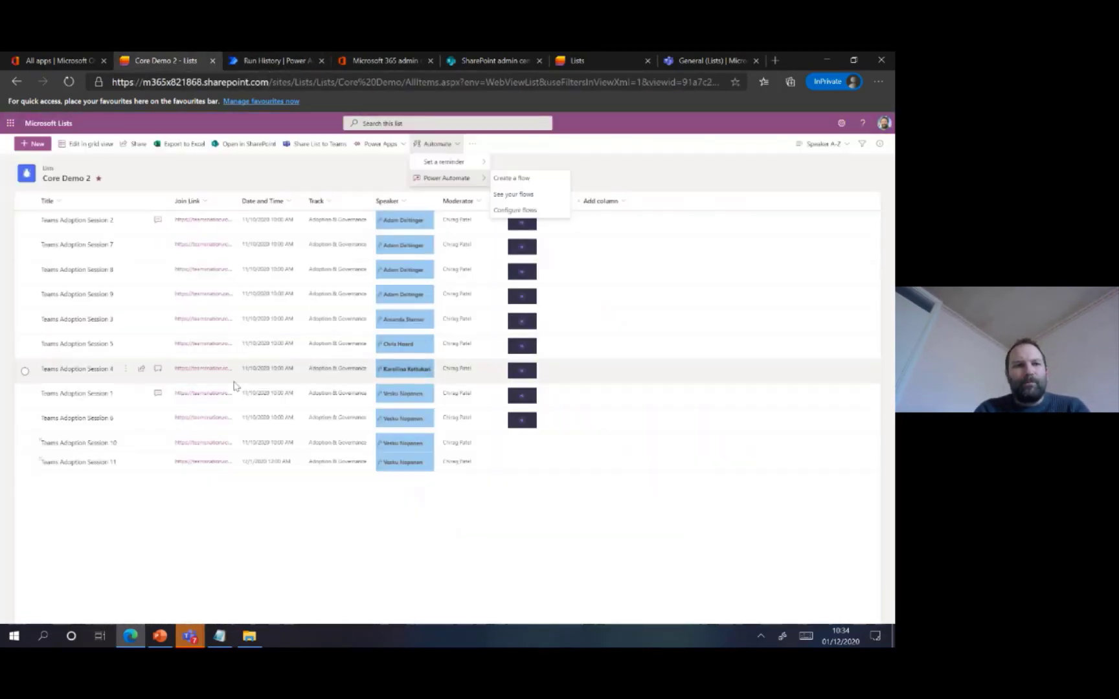
click(160, 636)
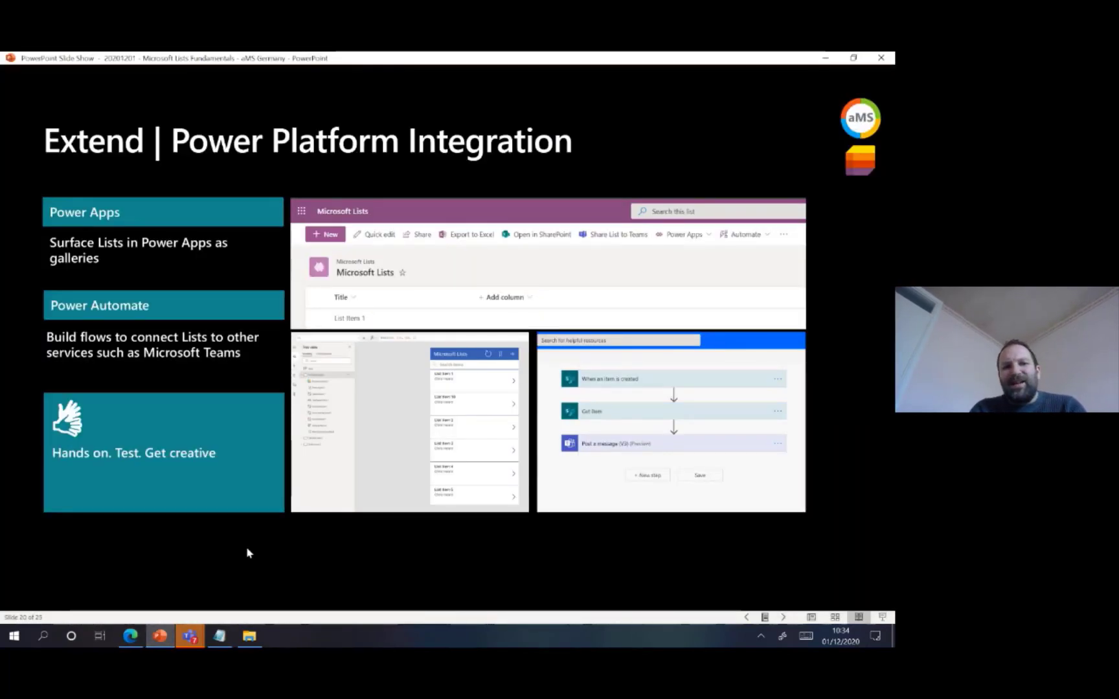